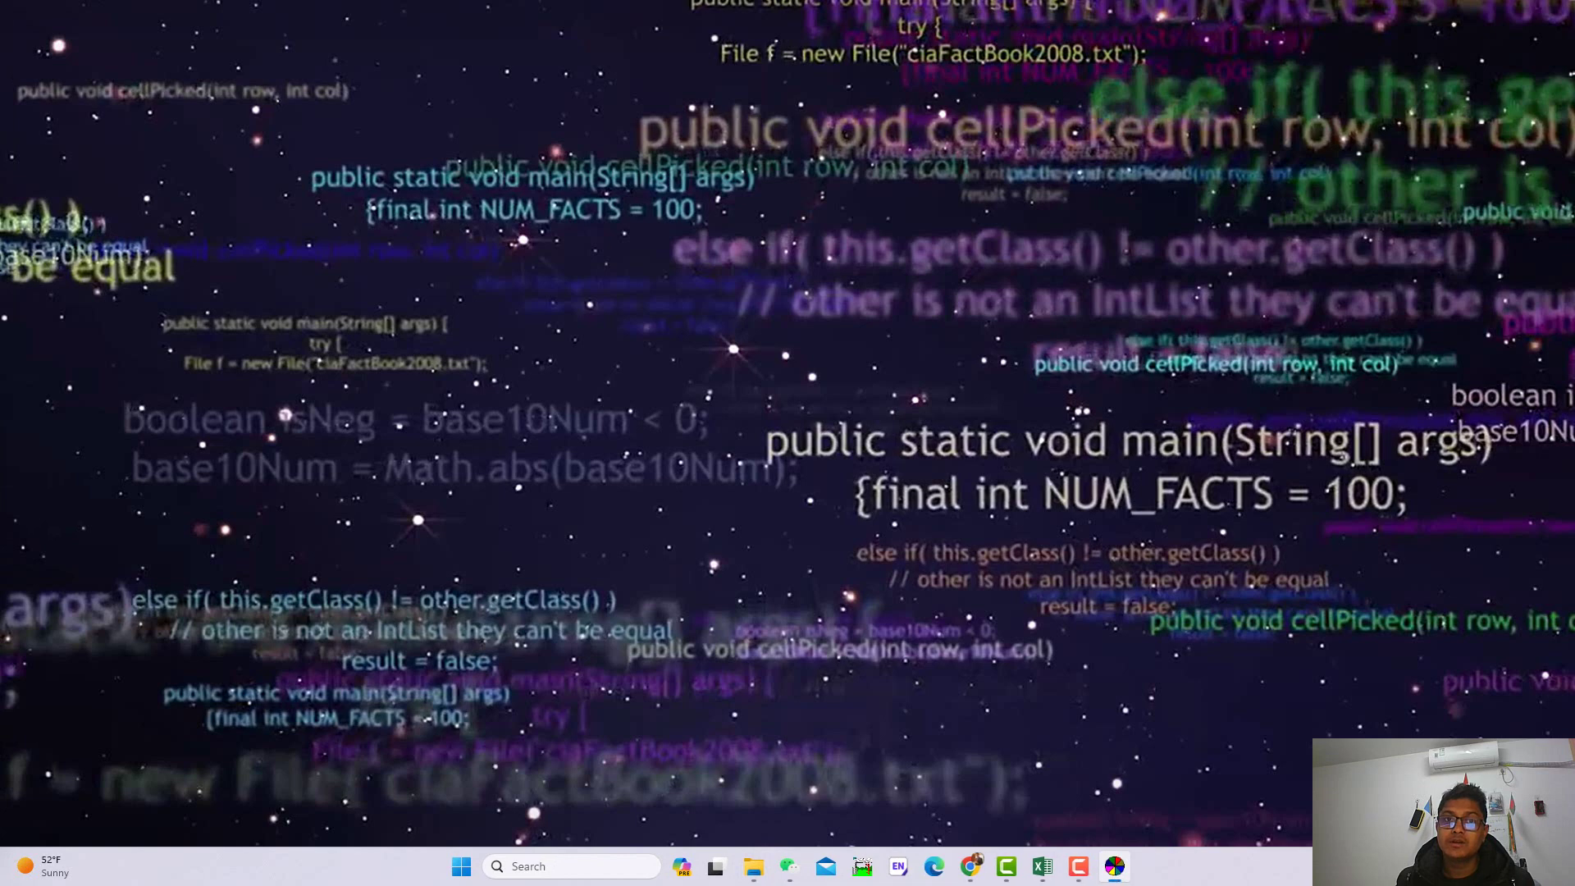
Launch AERMET View and start a new project in the Youtube > AERMOD A to Z > AERMET View folder on New Volume (E:)
double_click(590, 311)
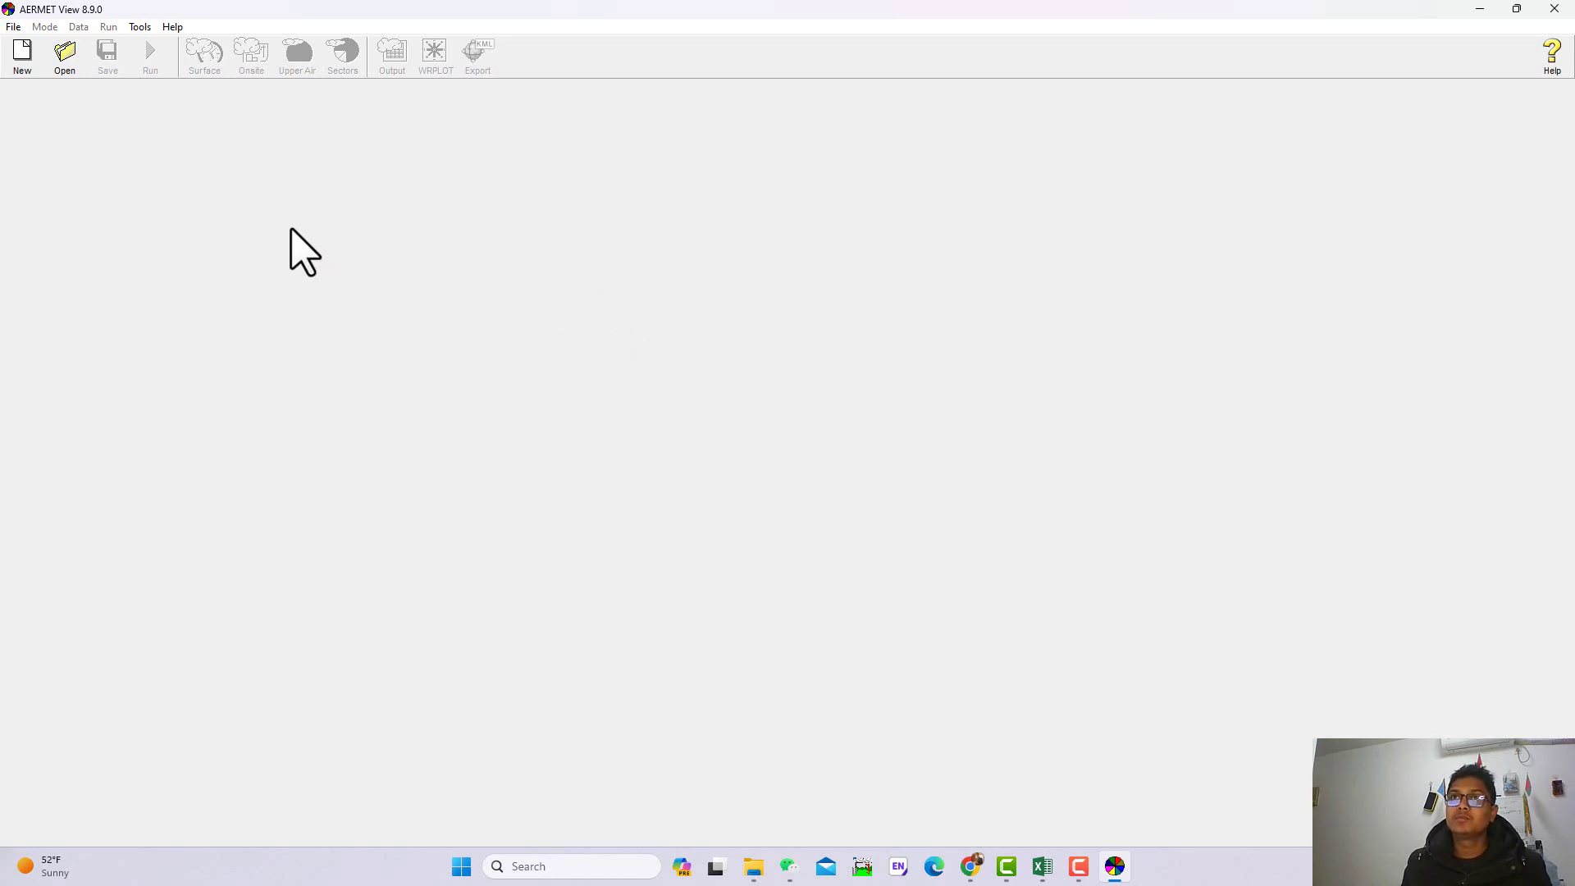
click(27, 59)
drag(426, 205, 1041, 64)
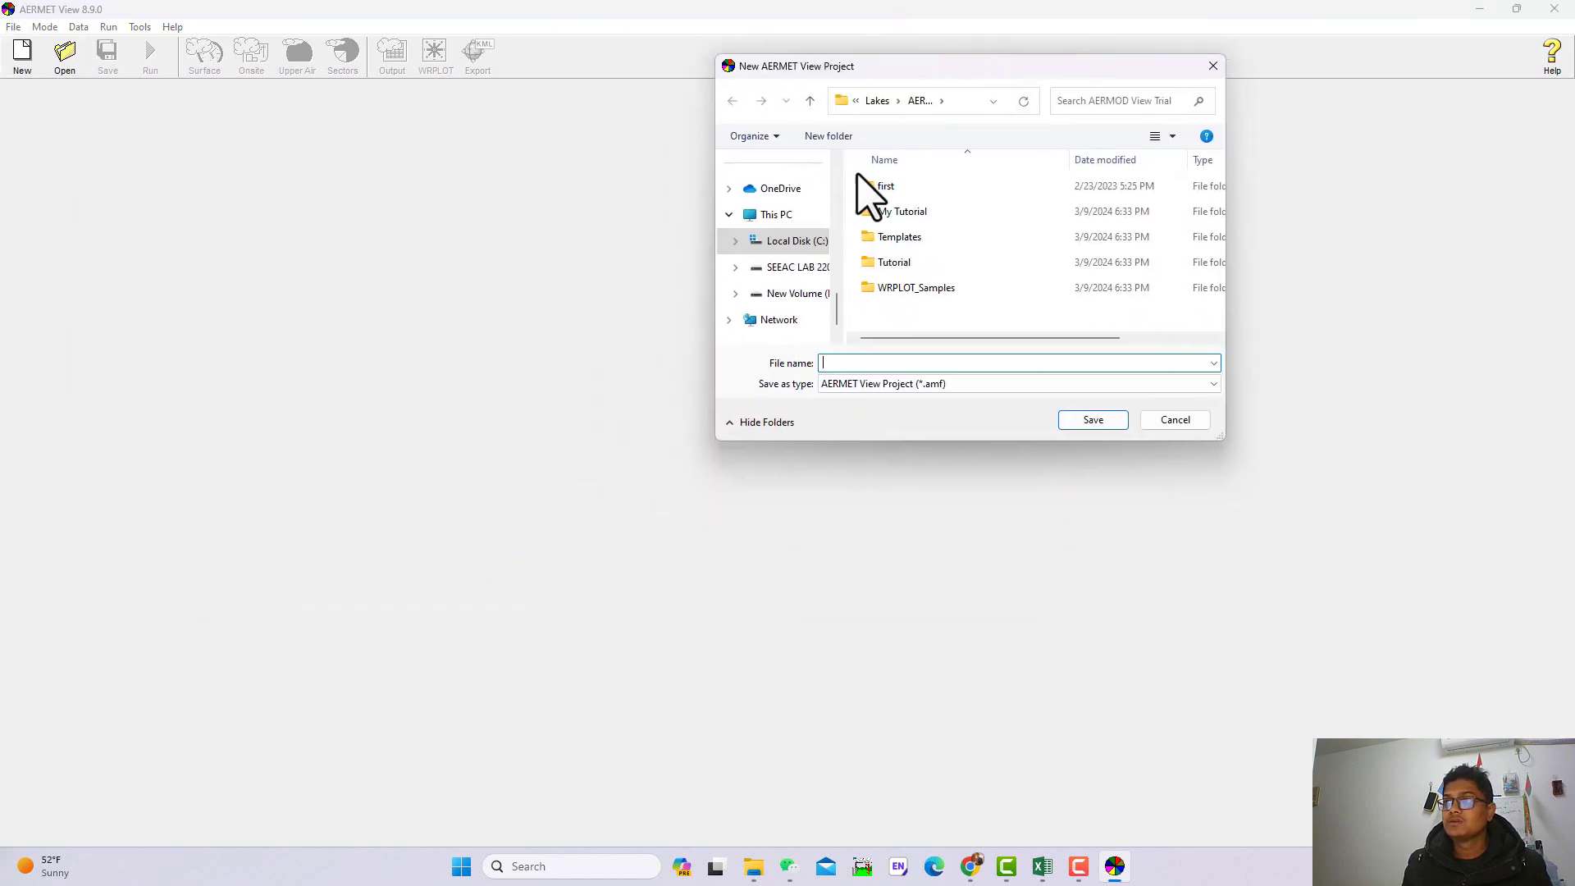
scroll(799, 296, down, 1)
click(794, 241)
scroll(930, 224, down, 5)
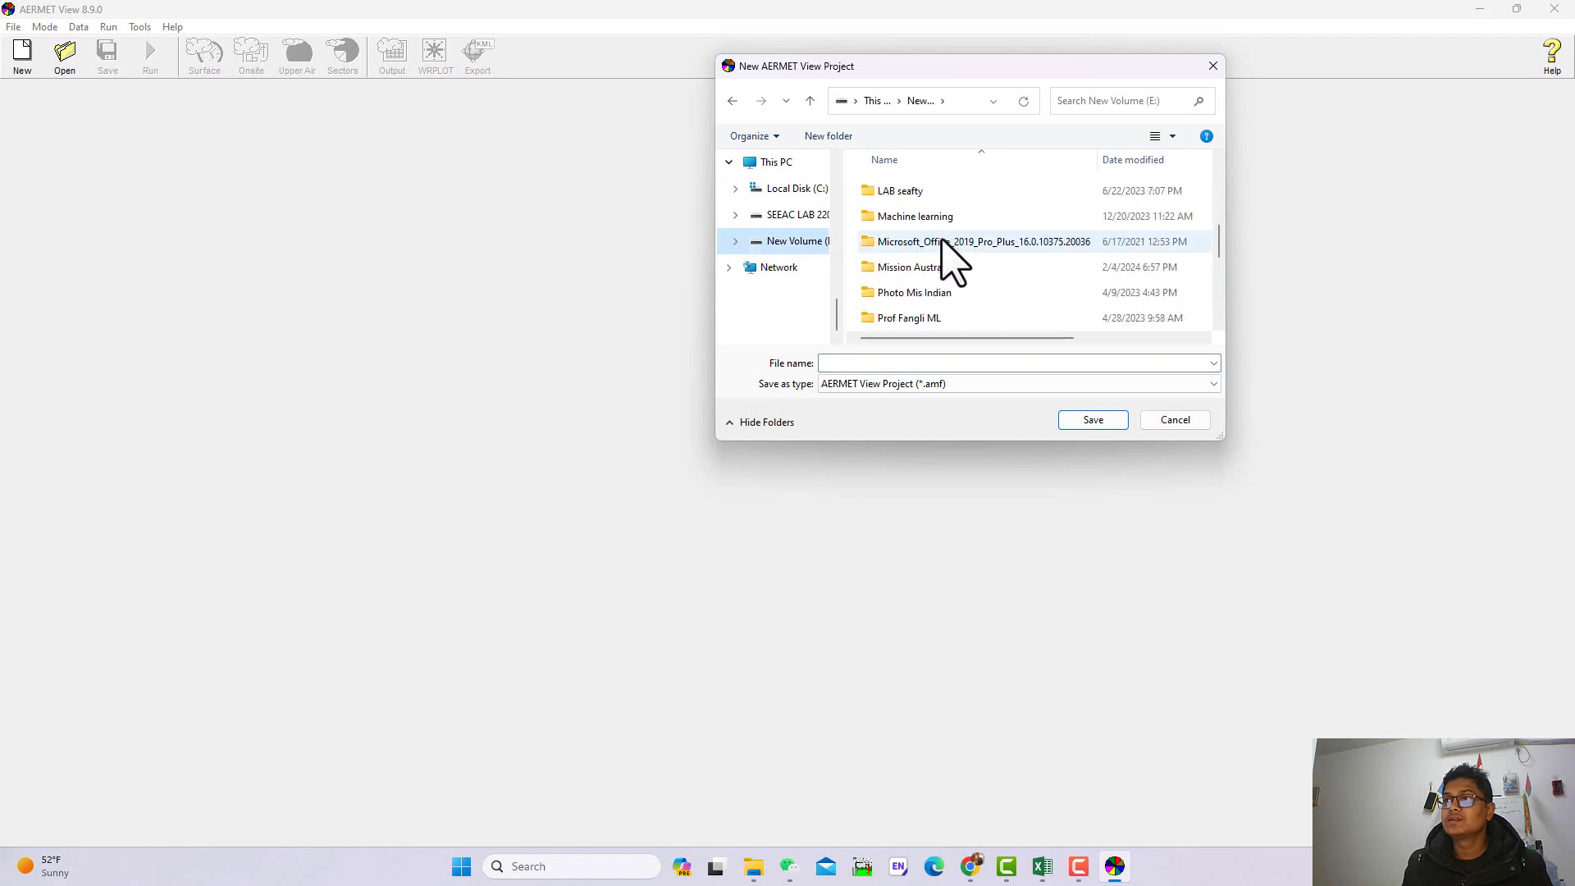
click(920, 273)
double_click(919, 274)
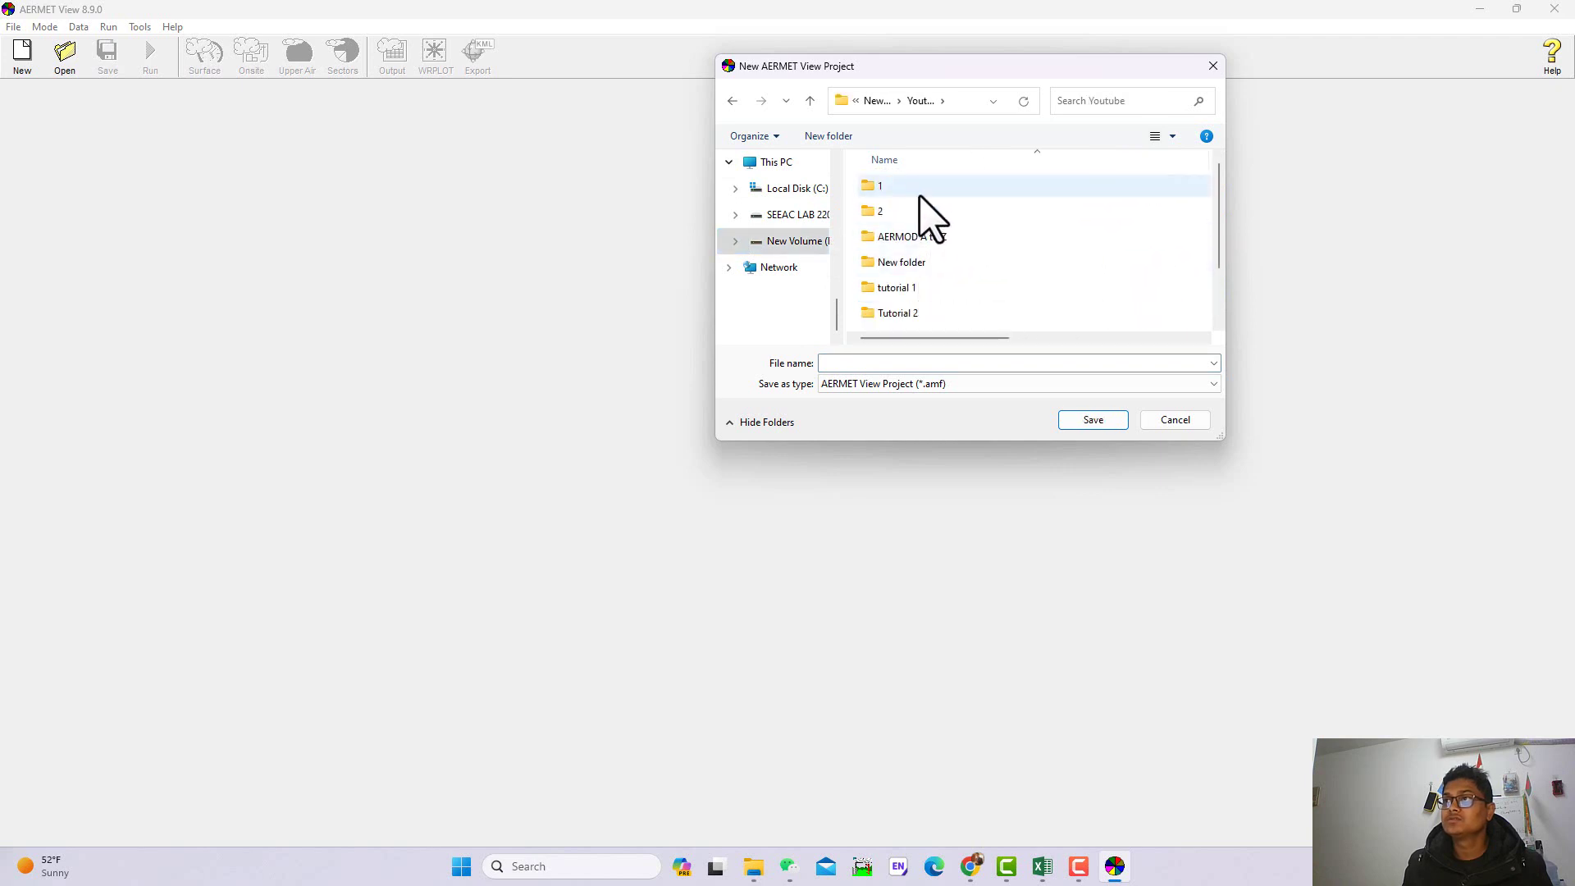
double_click(911, 237)
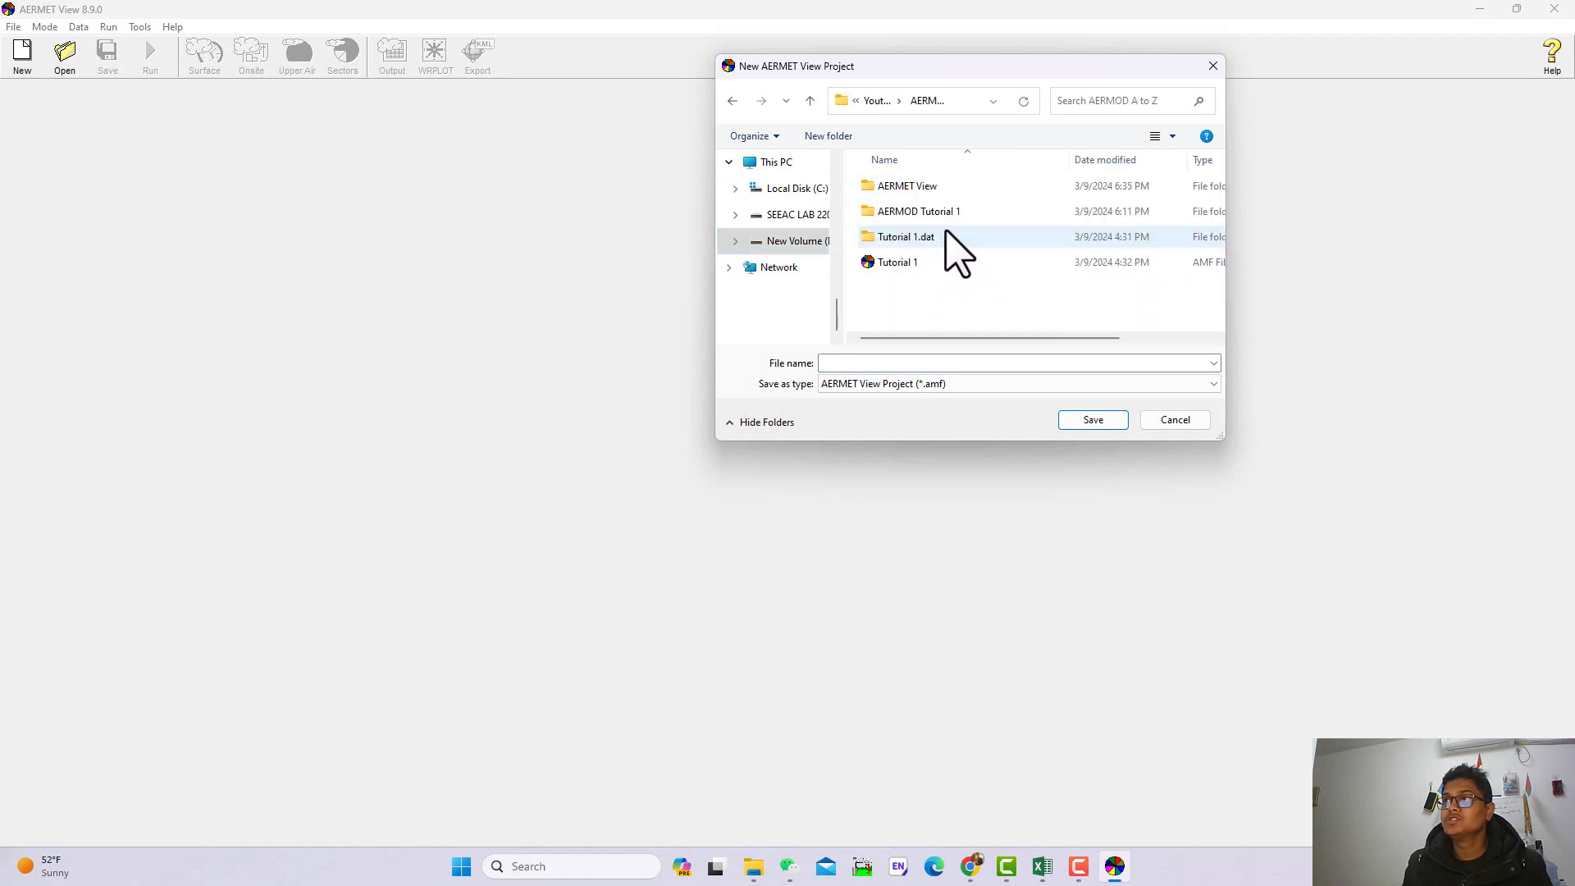
double_click(906, 186)
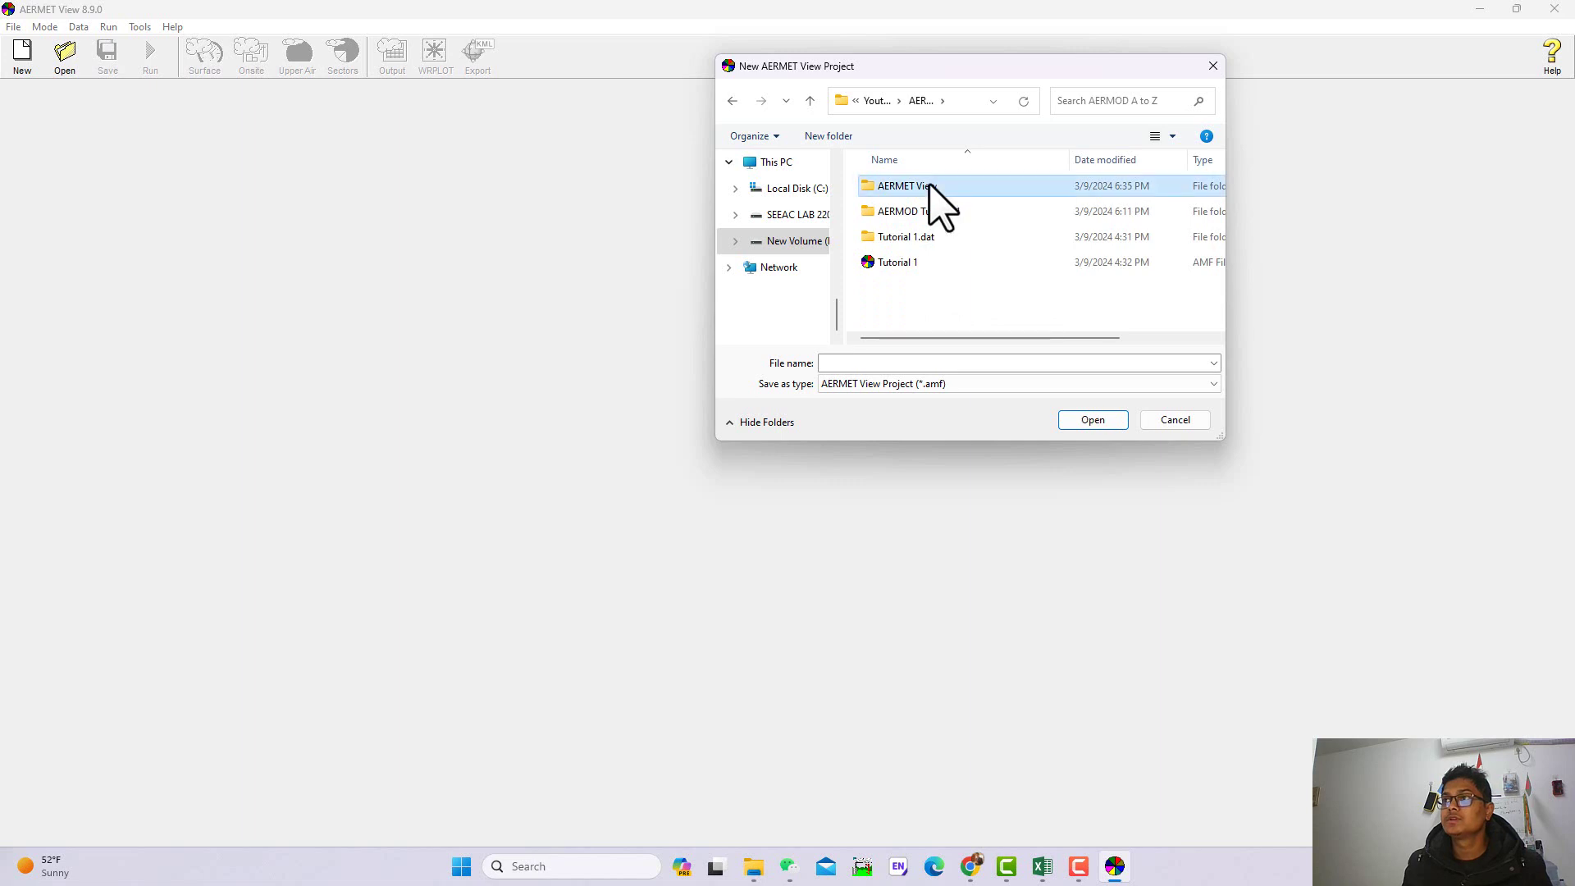
Name the new project AERMET Tutorial and save it
click(891, 363)
text(A)
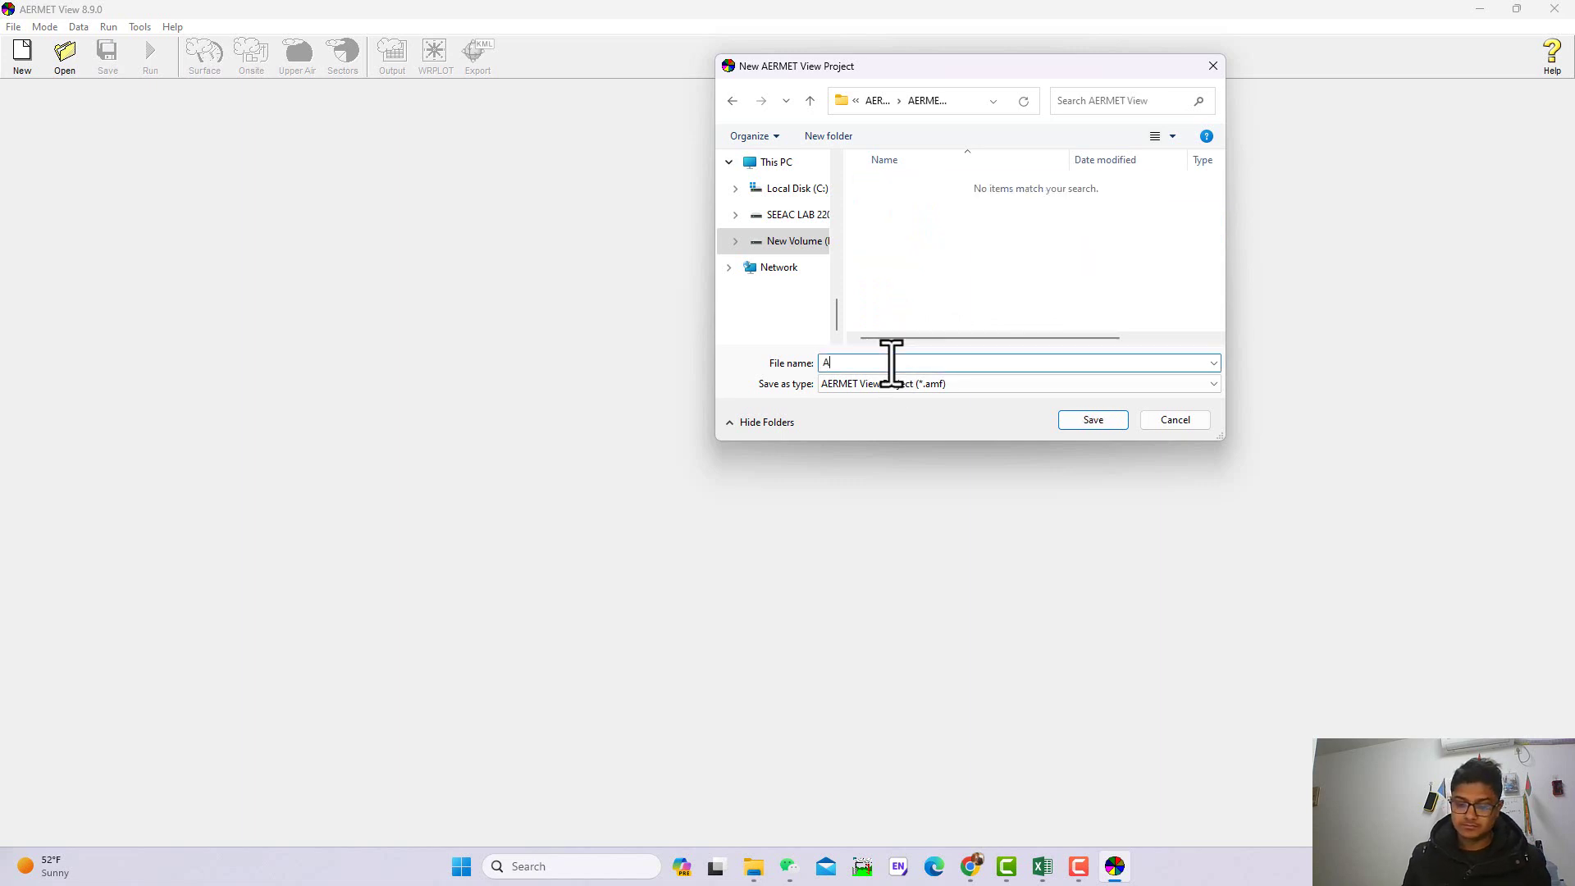
text(ERMET )
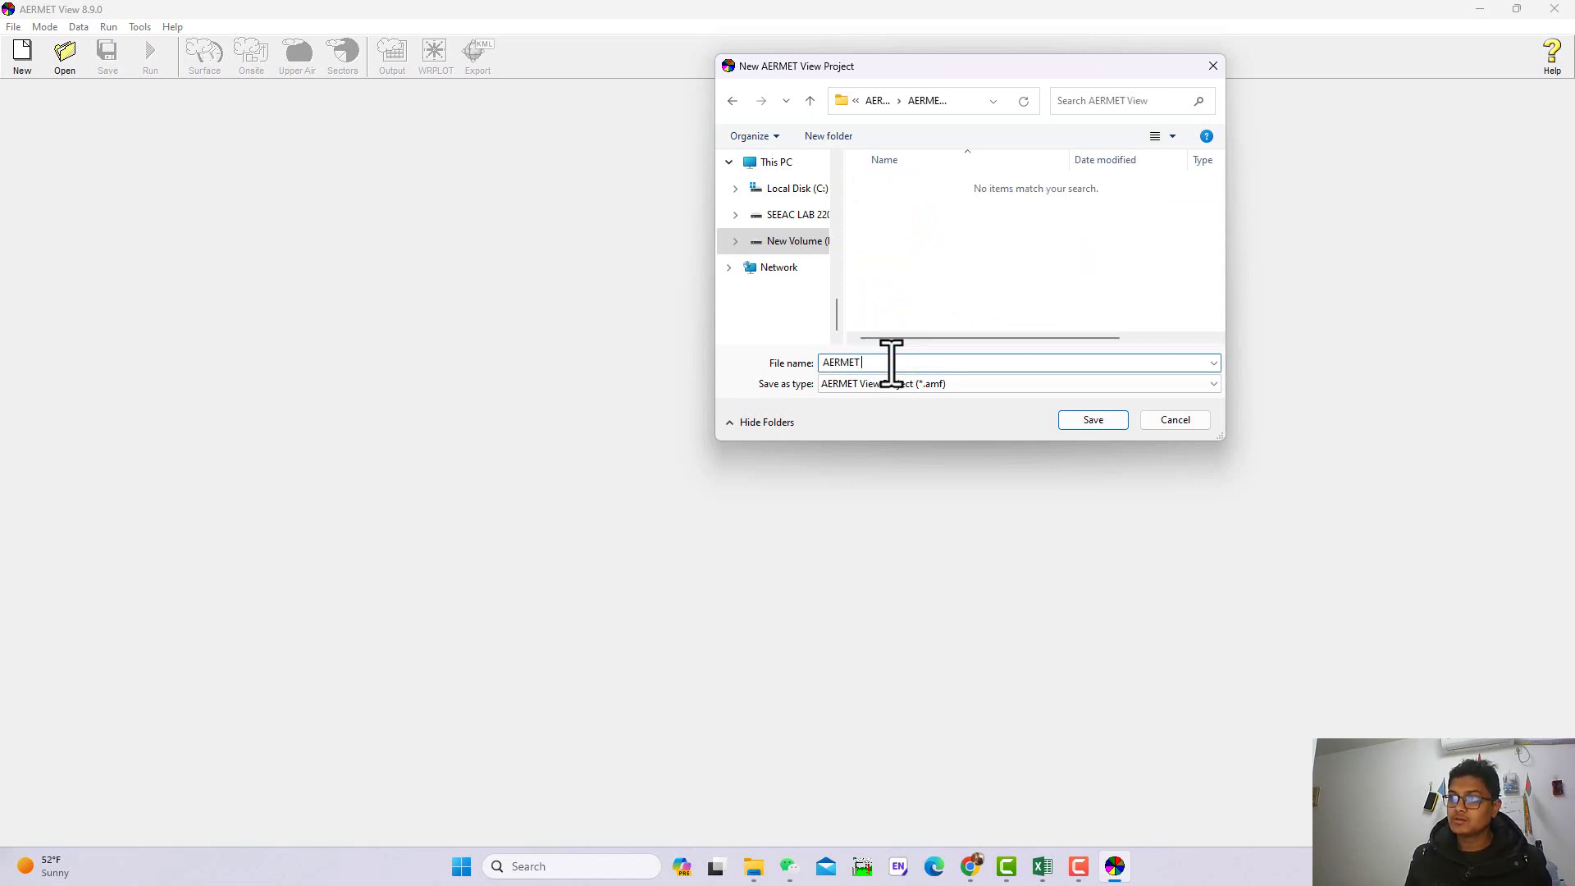
text(Tut)
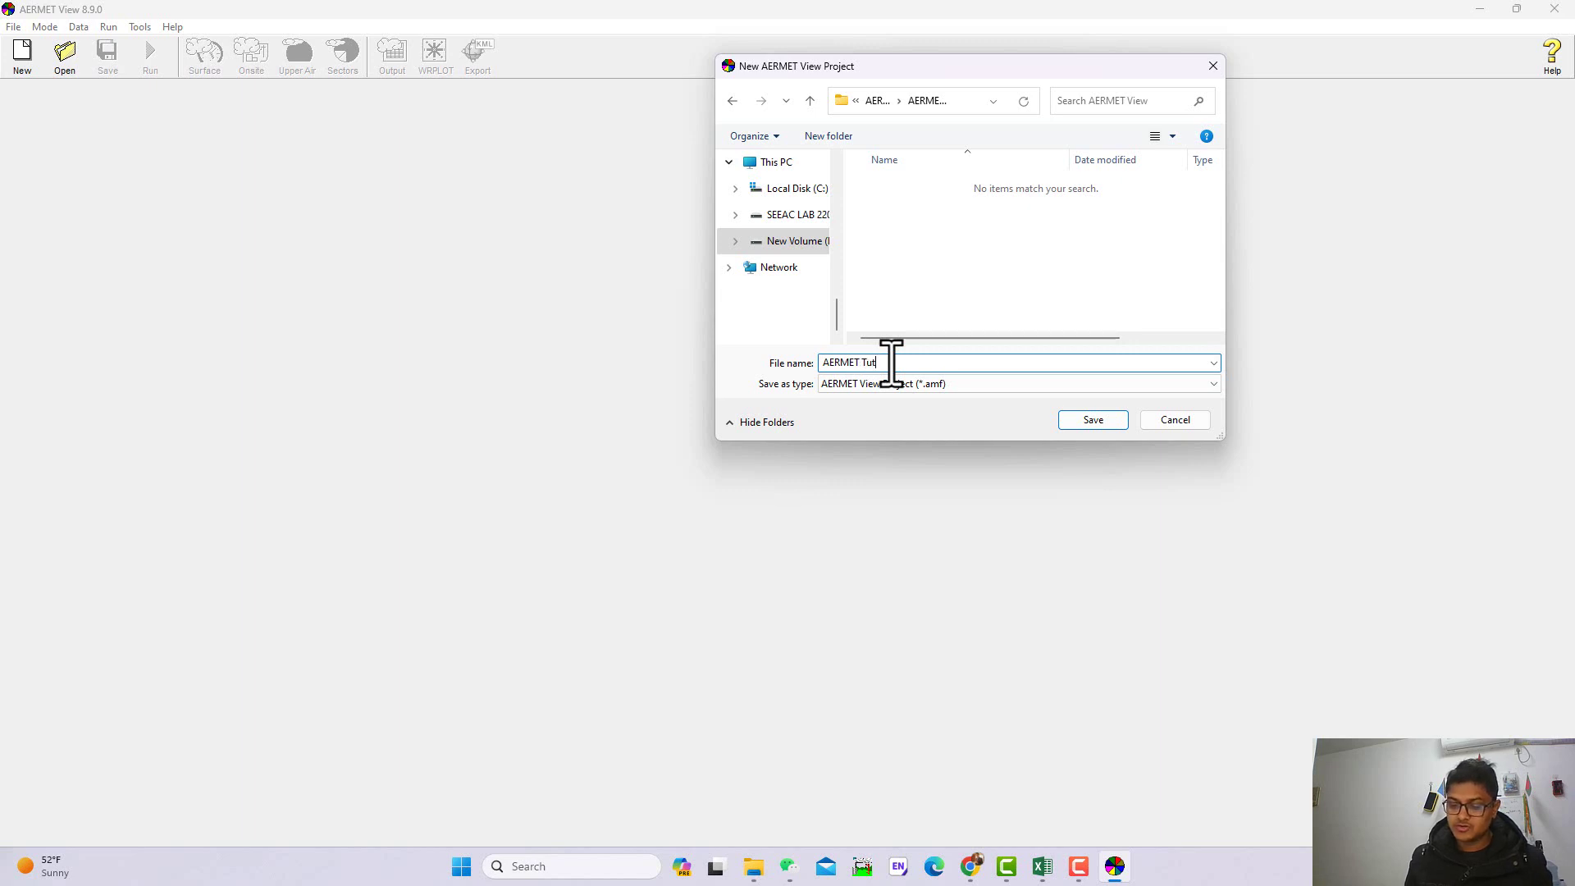
text(orial)
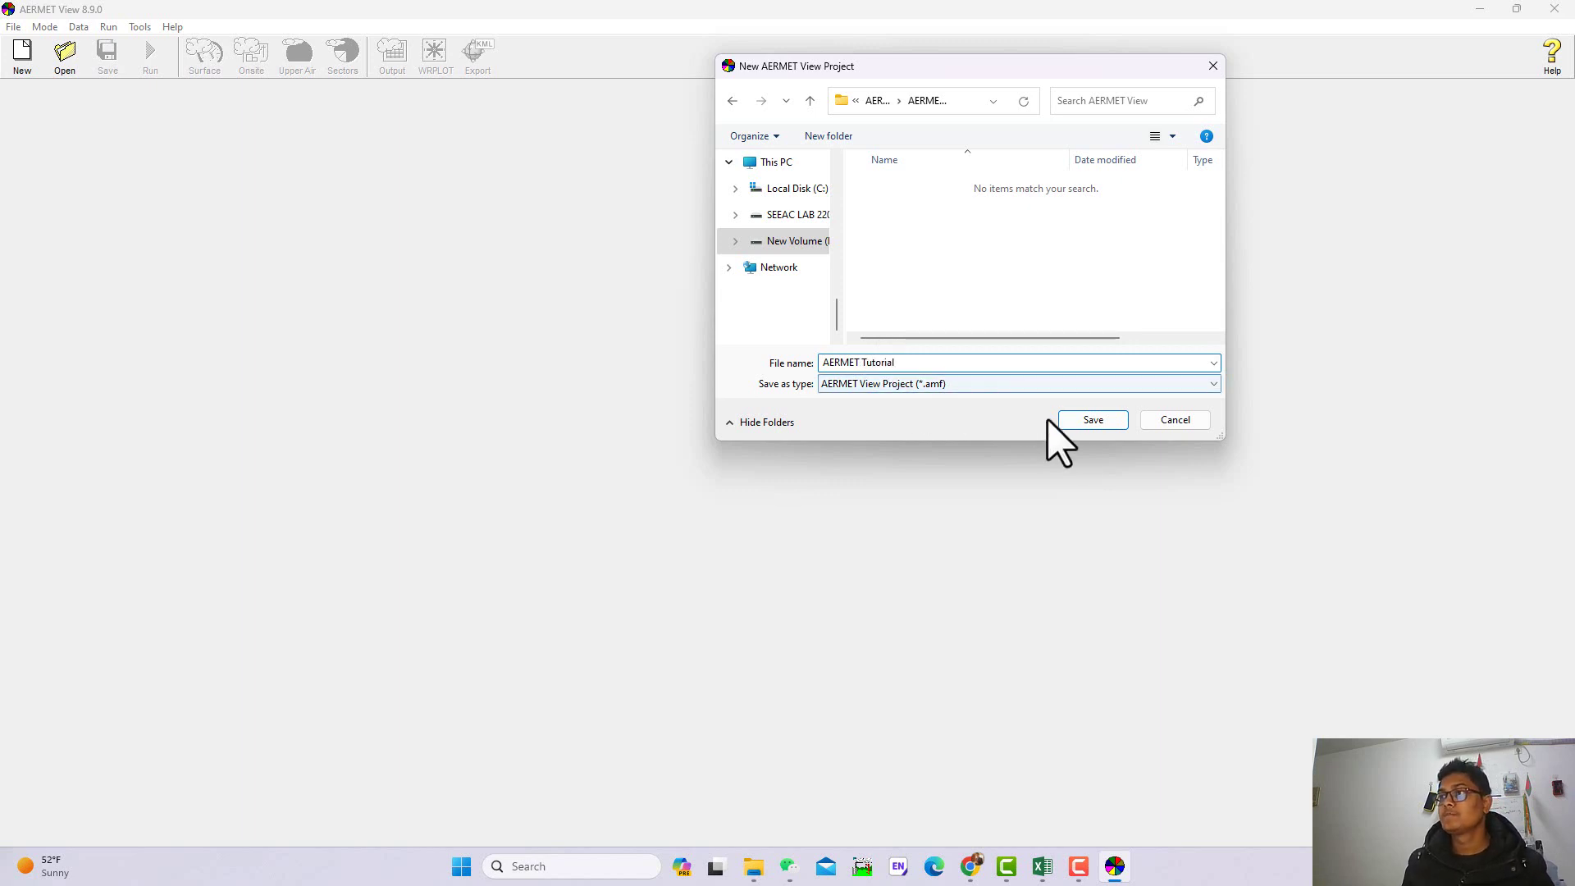
click(1094, 420)
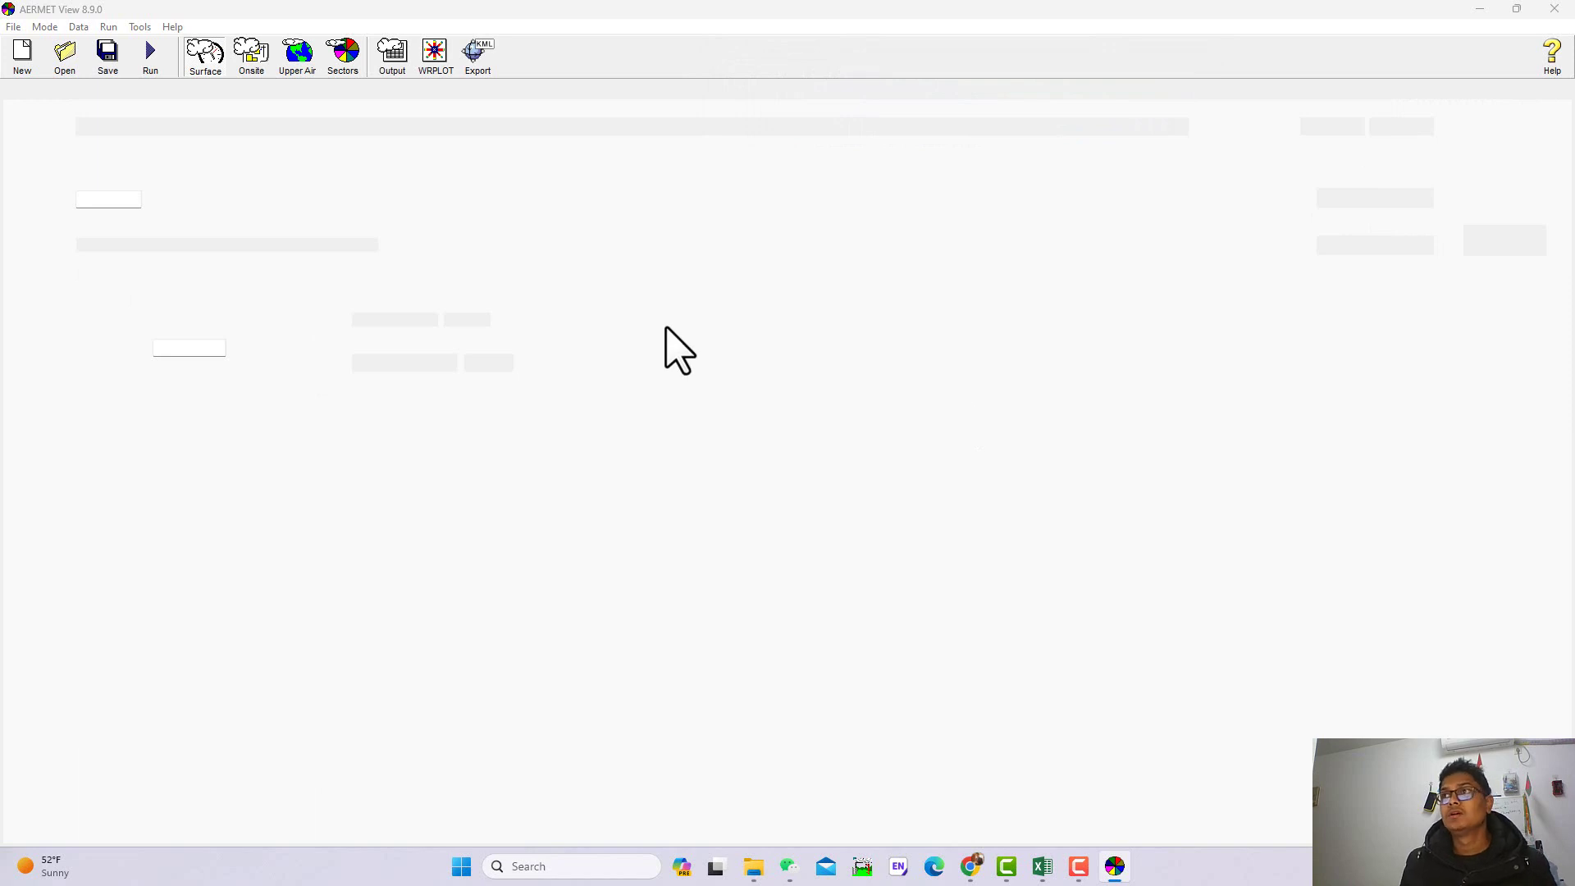
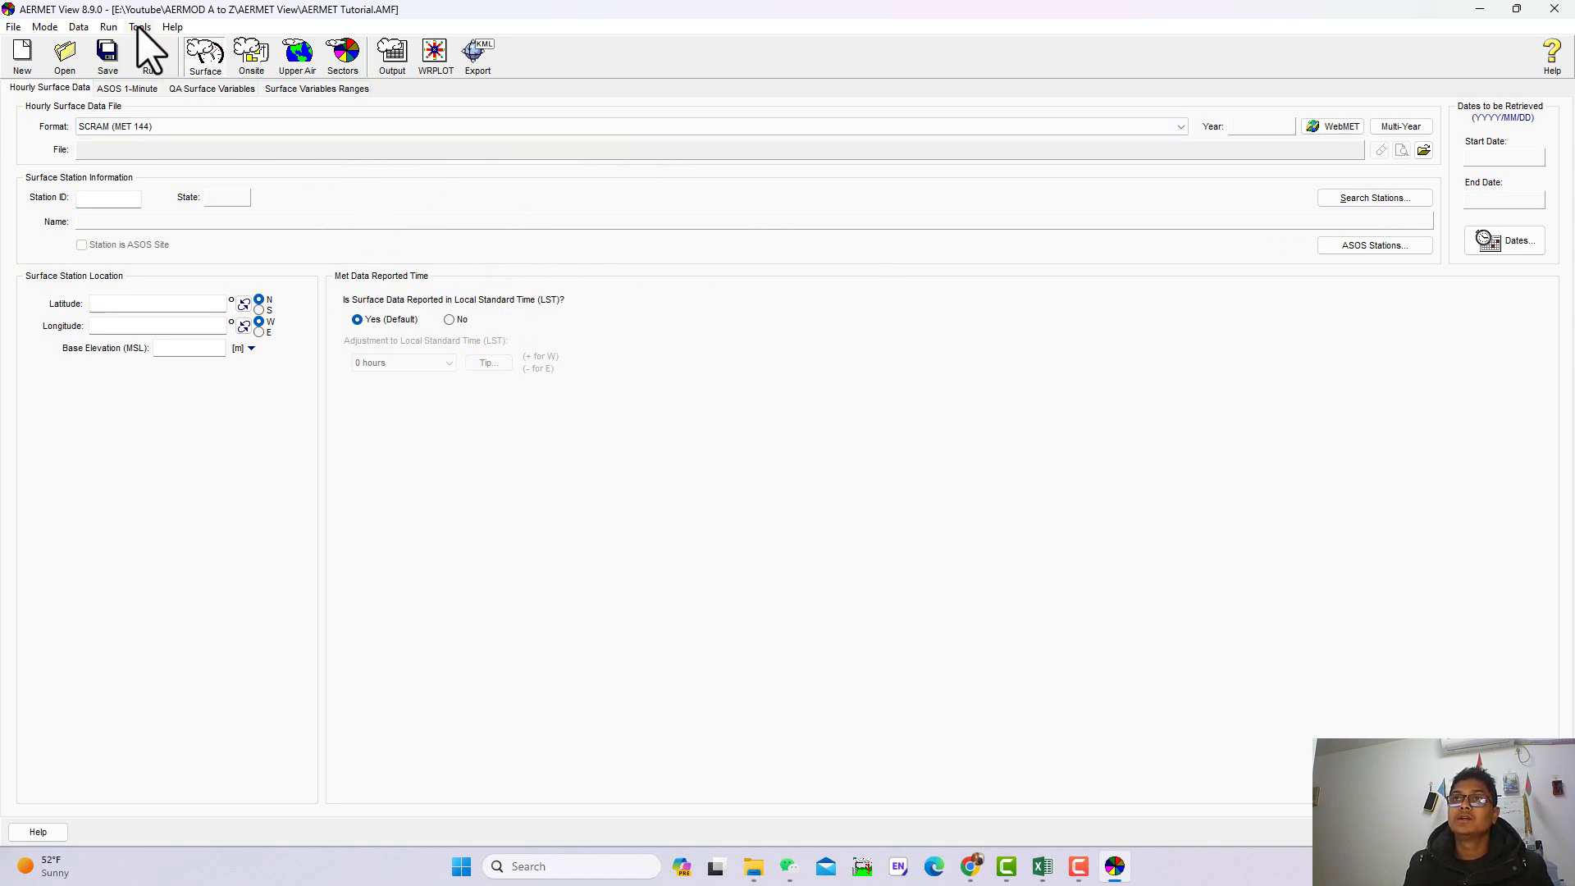
Start an import of hourly surface data from Excel and load the Metro data worksheet from the AERMET View folder
click(139, 27)
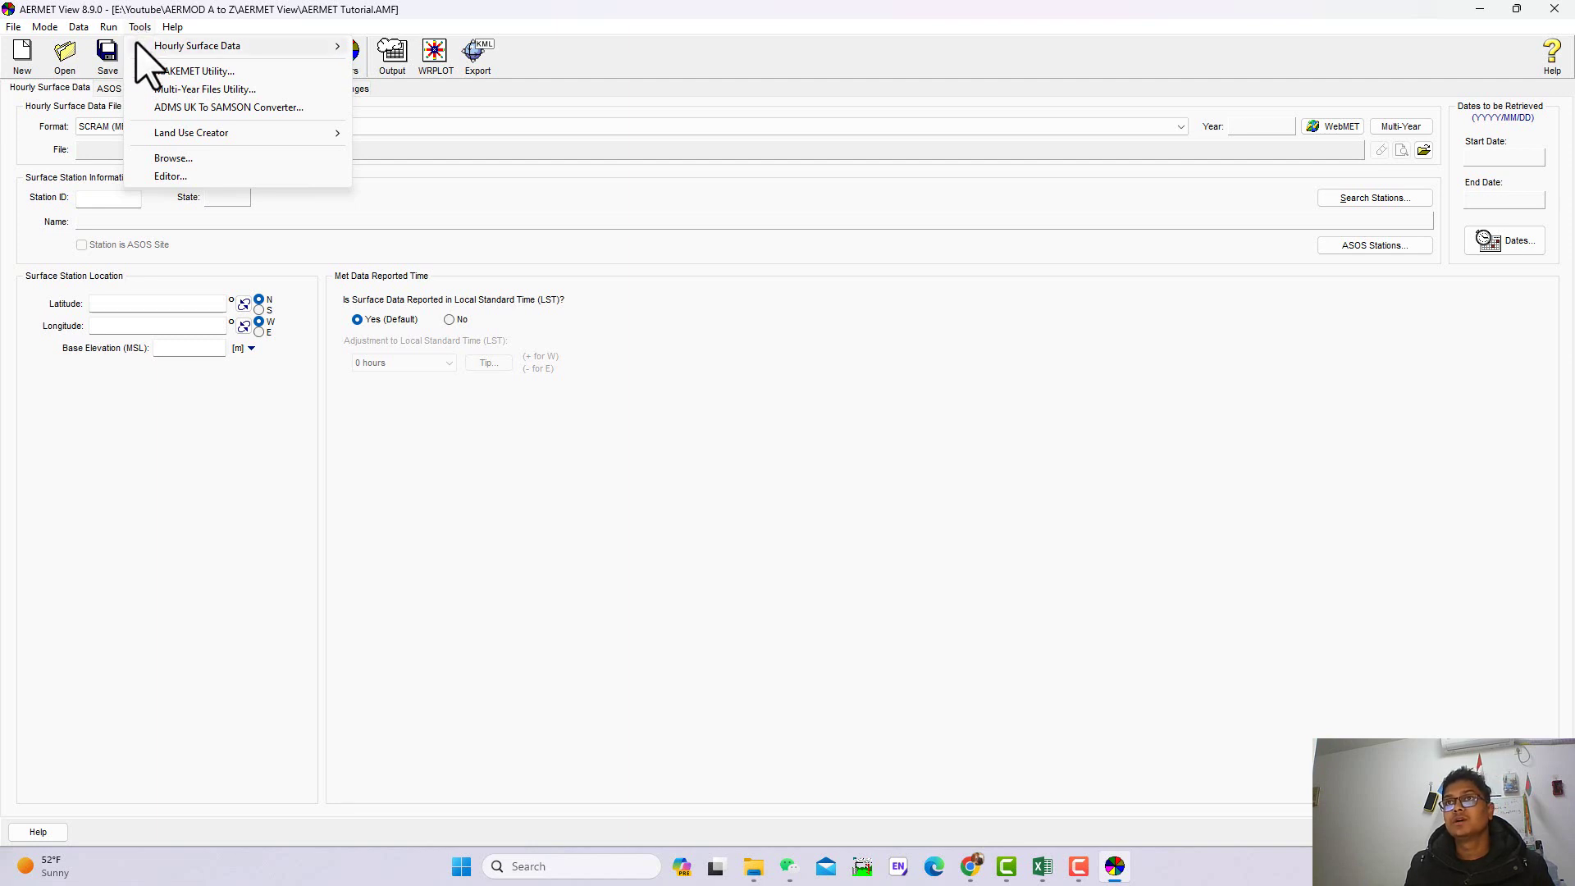
mouse_move(174, 52)
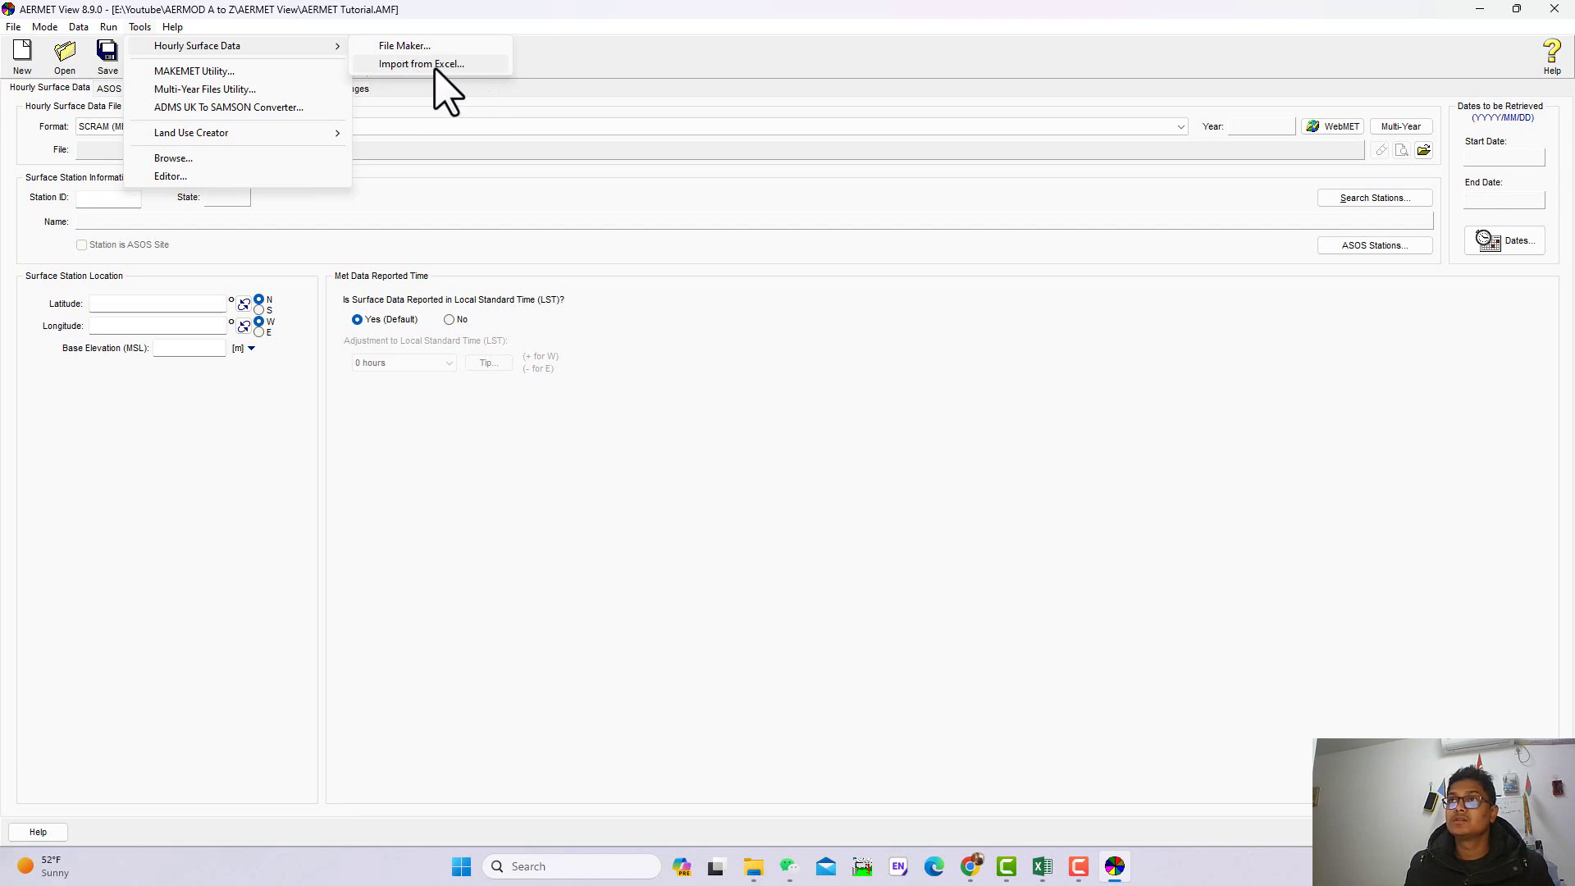
click(465, 66)
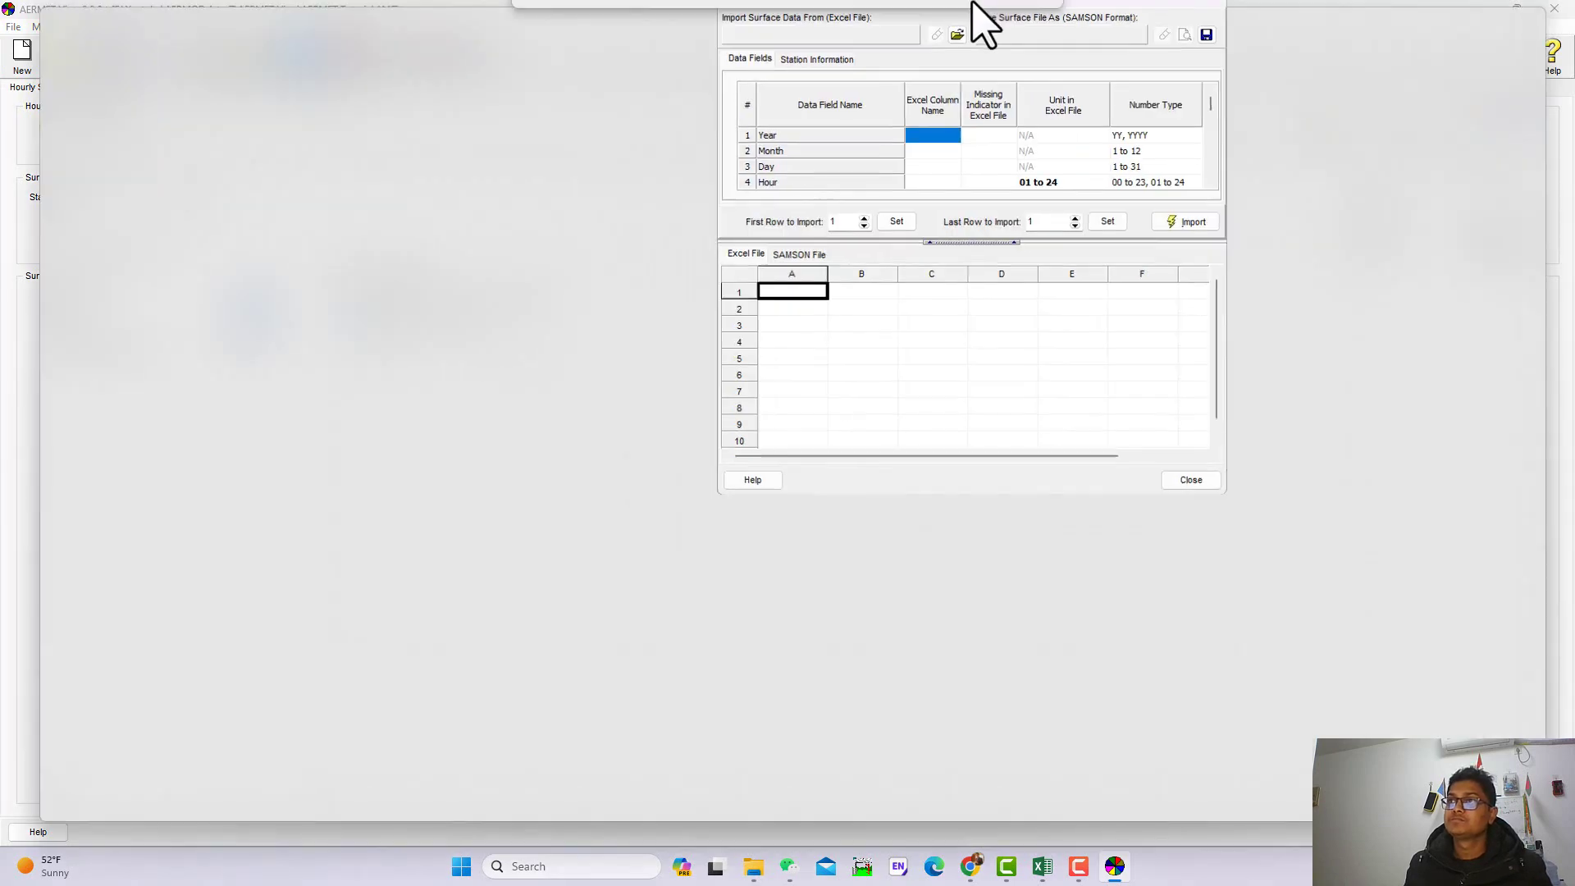
double_click(977, 17)
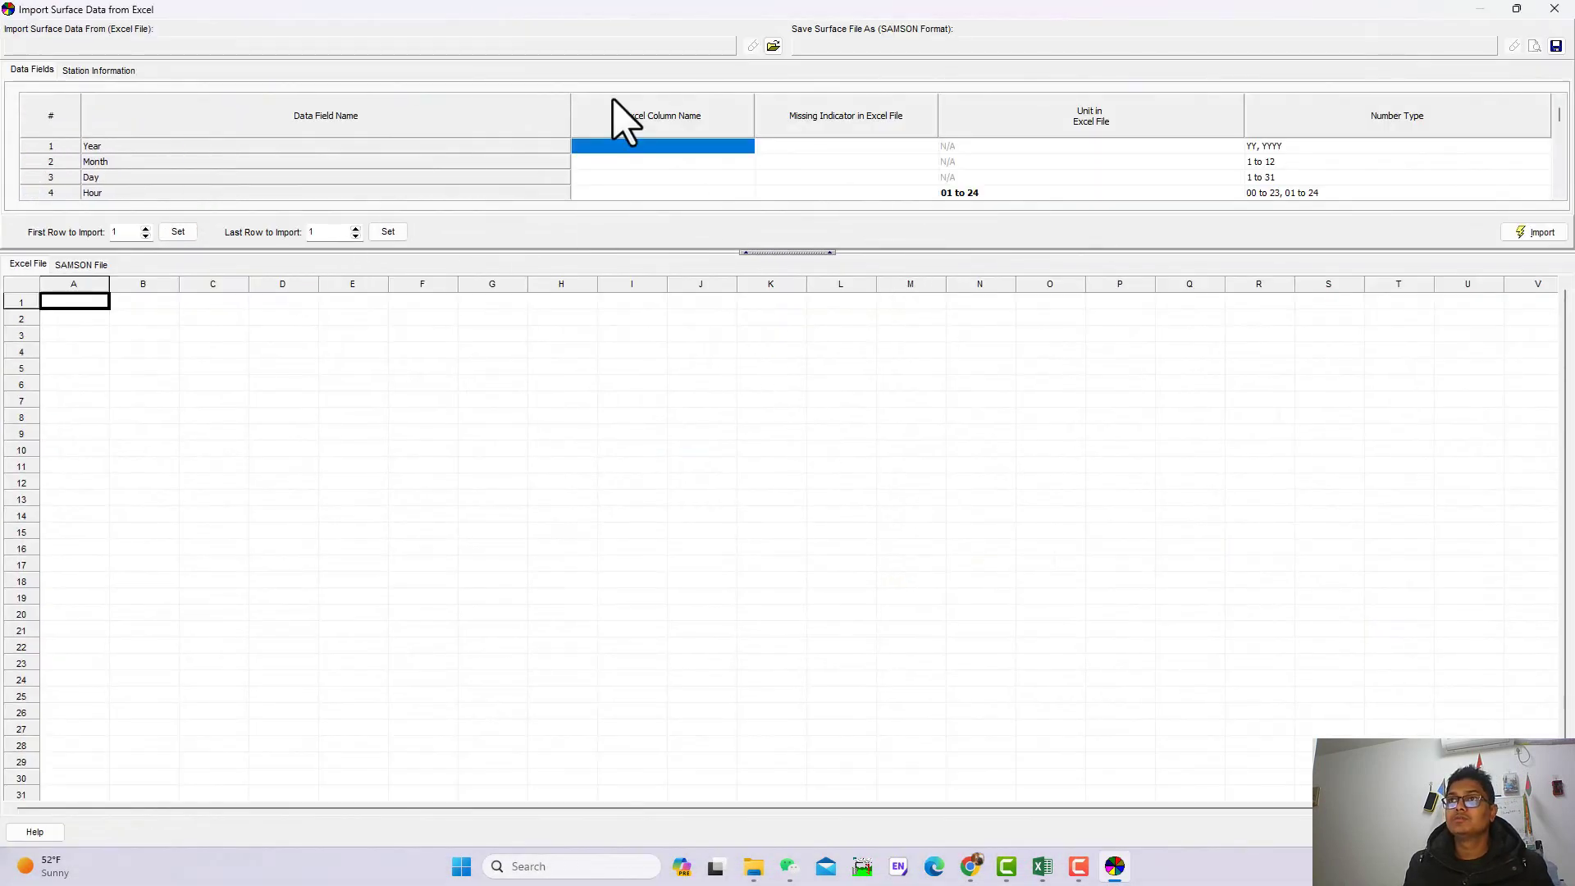
click(774, 46)
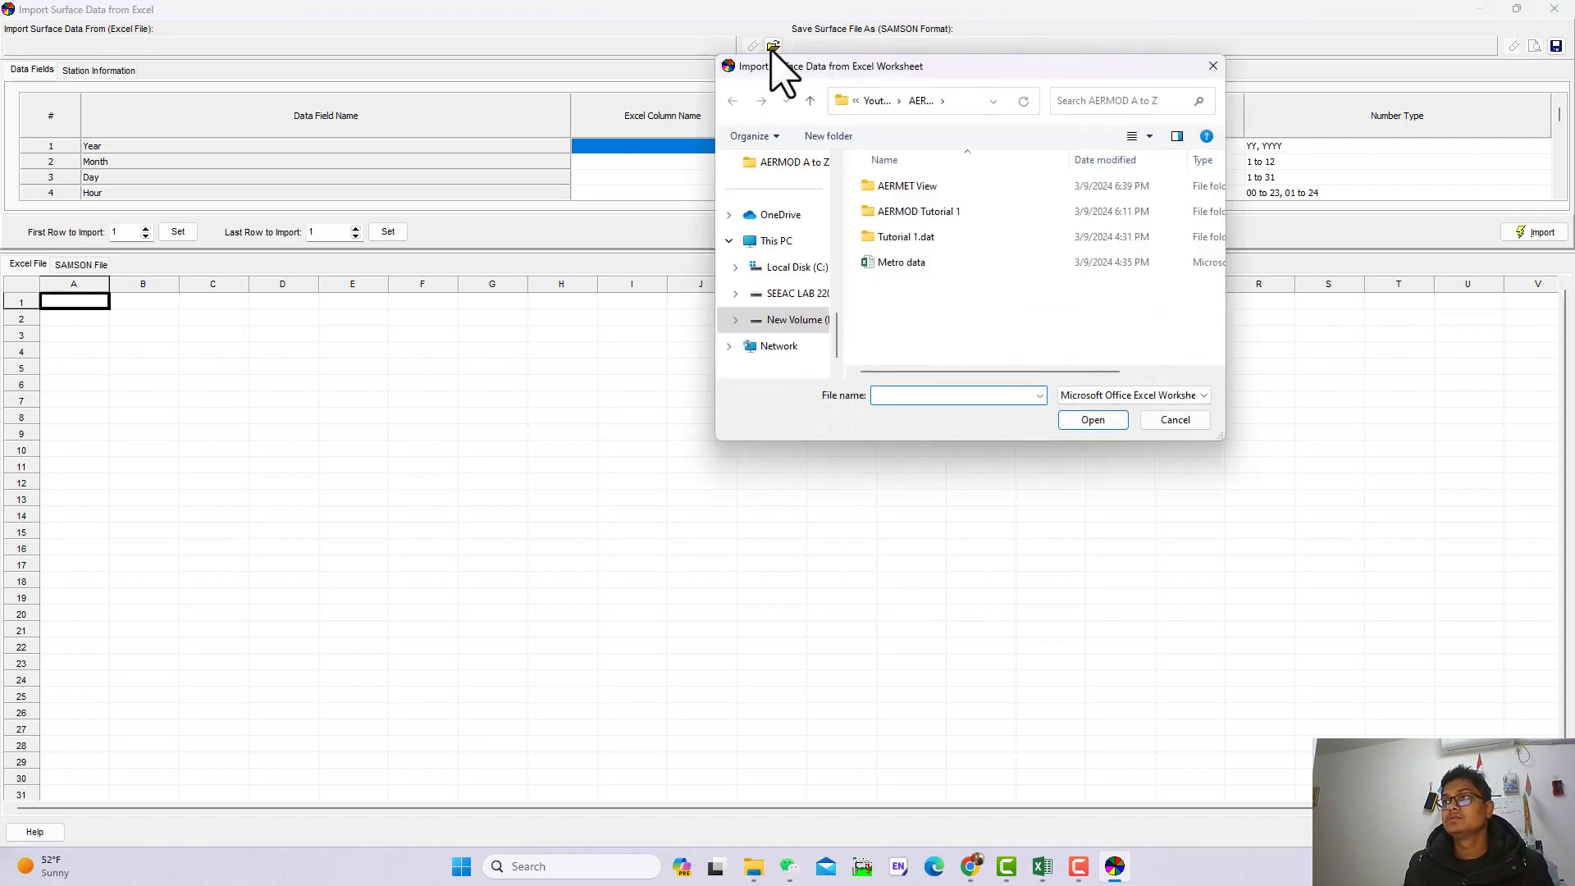
click(809, 100)
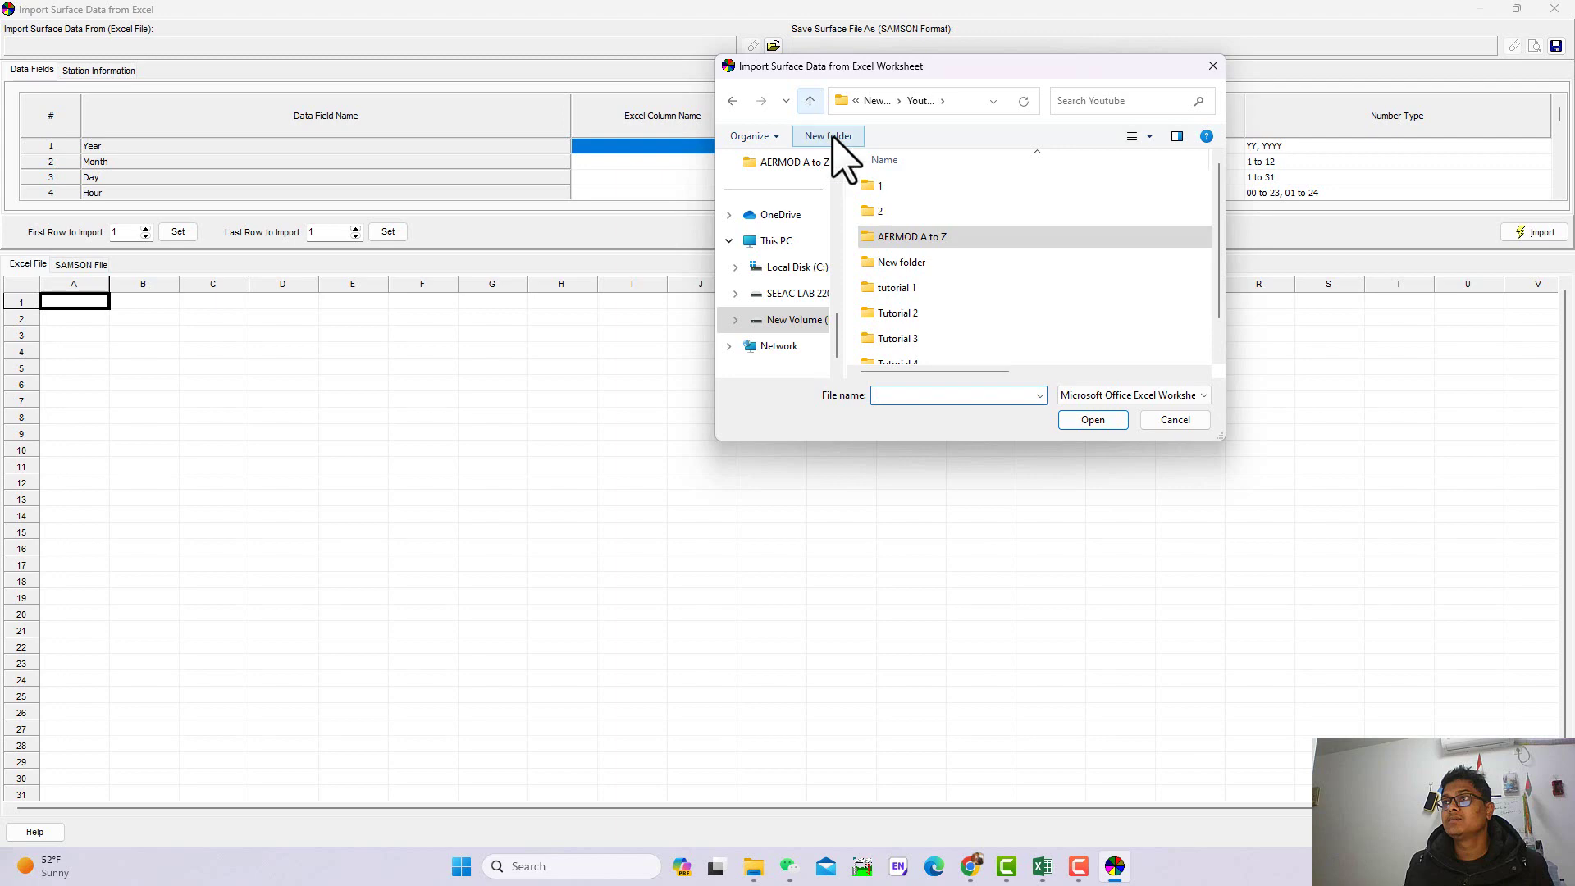
double_click(915, 240)
double_click(917, 240)
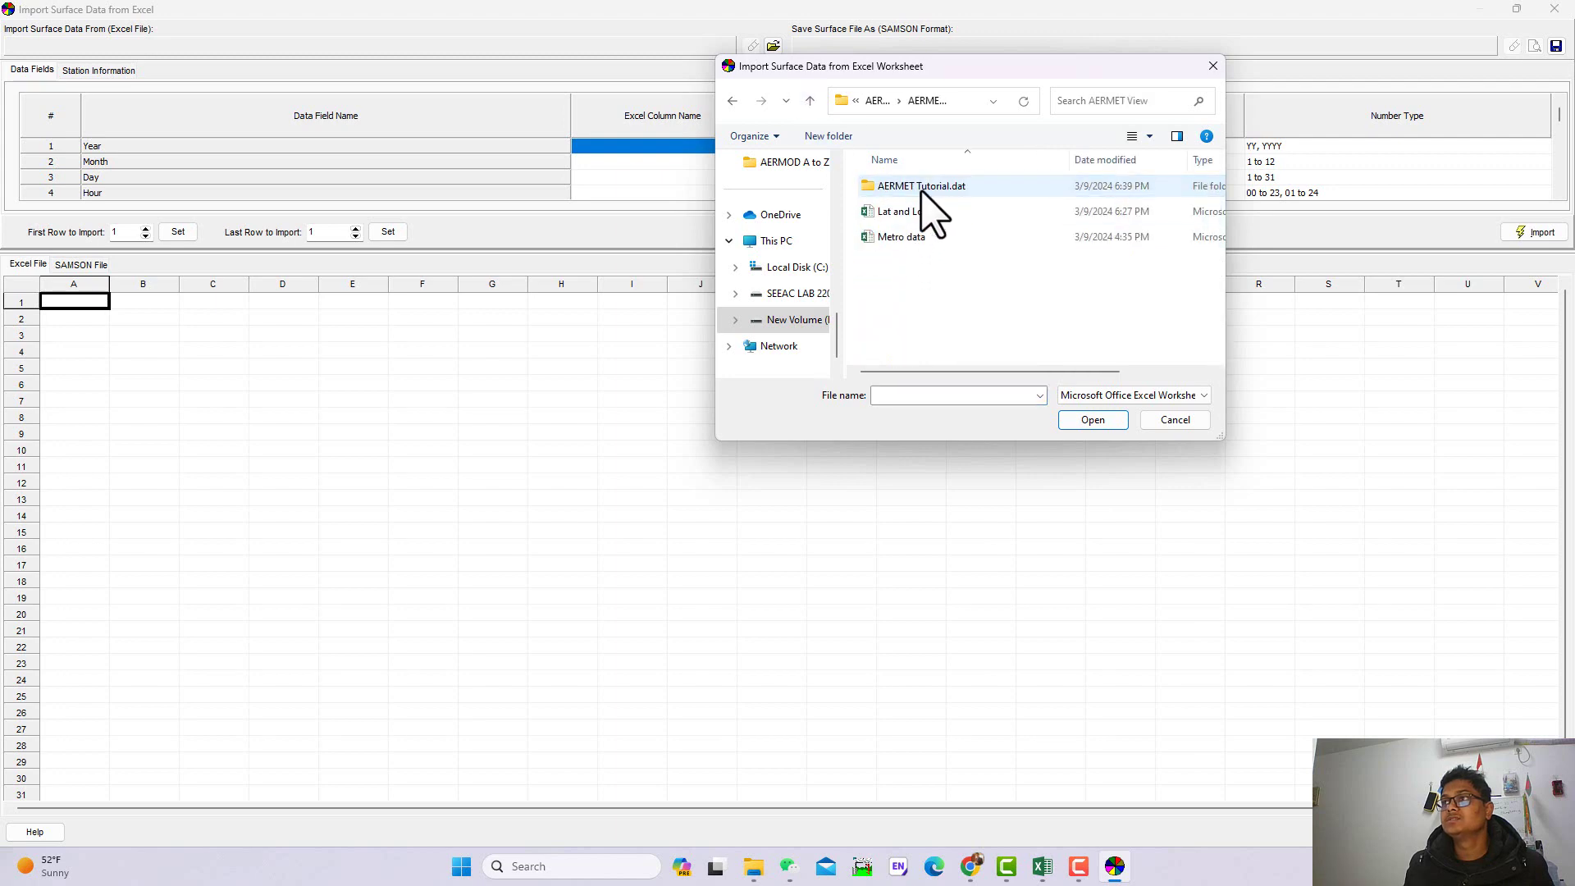
double_click(919, 238)
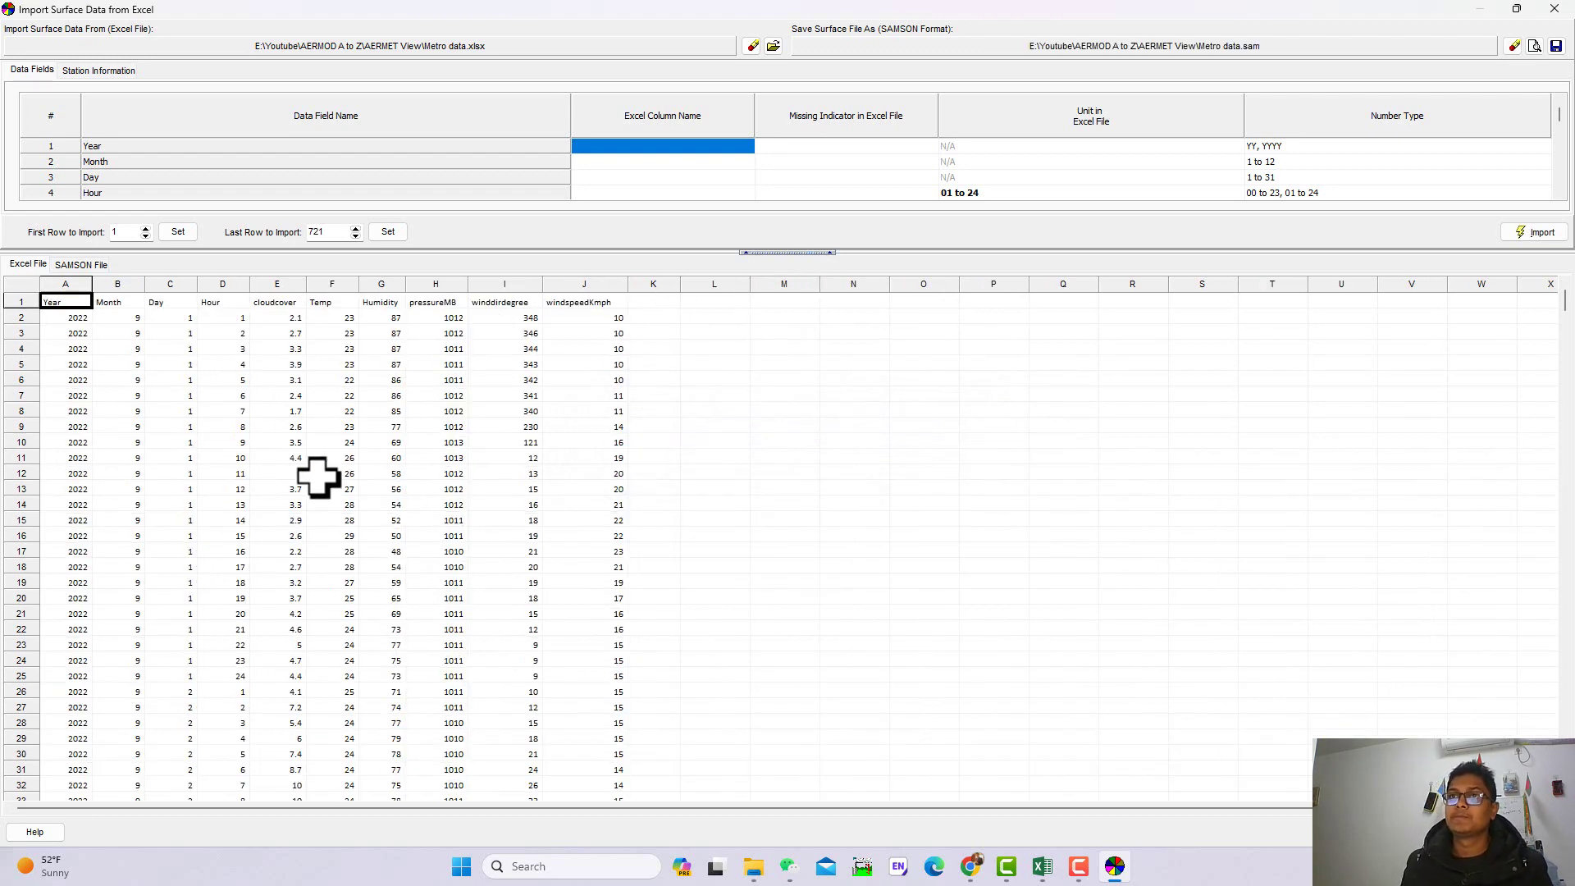
Look through the loaded worksheet rows to the end of September and set the first row to import to 2
click(591, 455)
scroll(590, 455, down, 20)
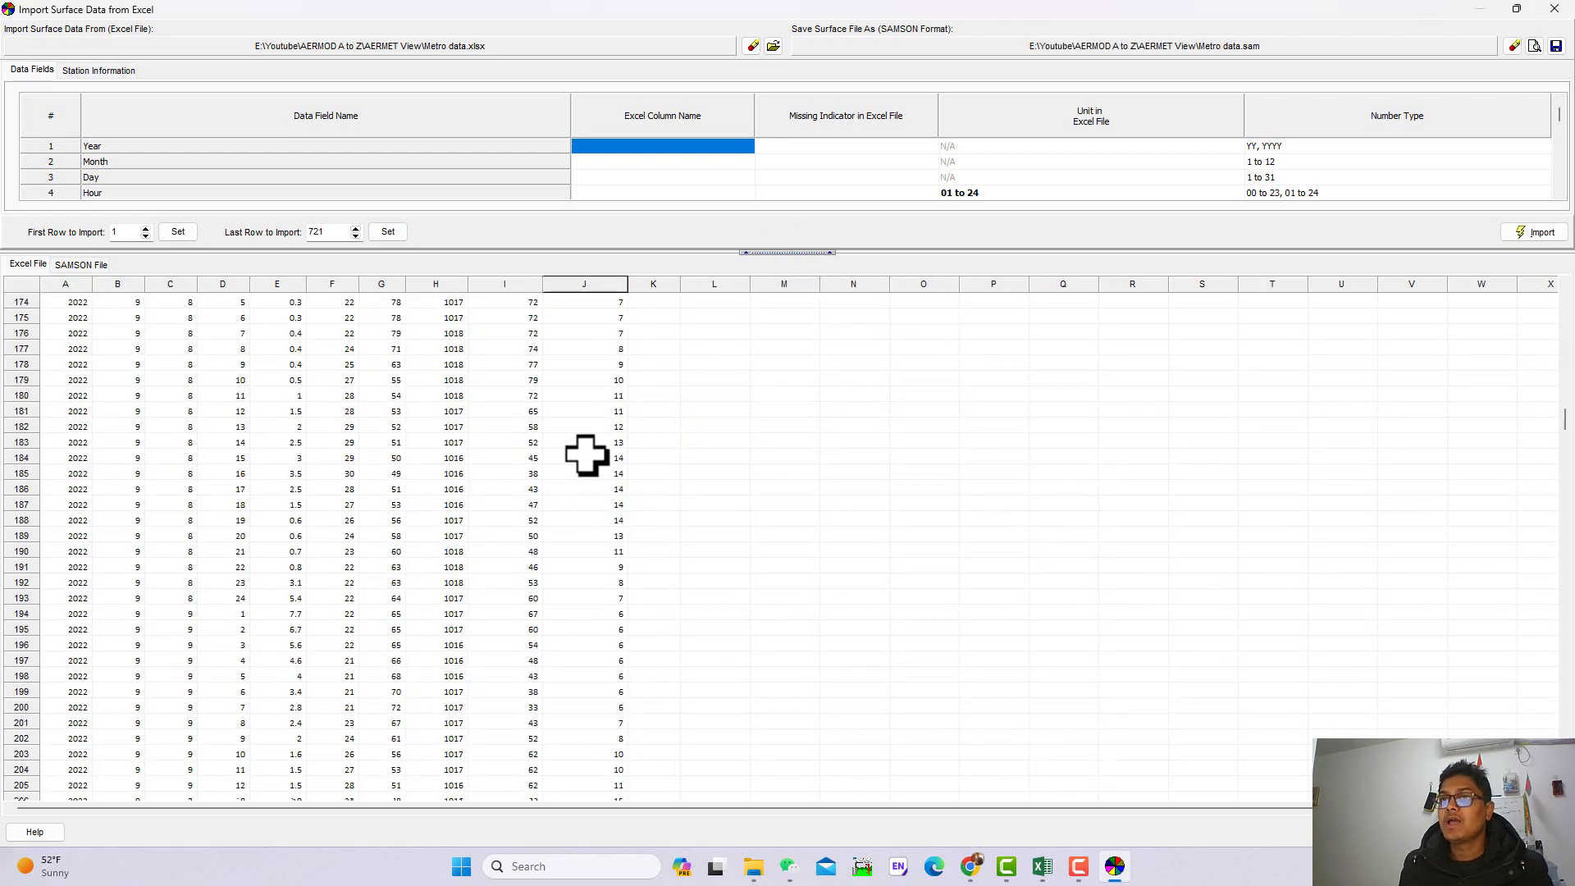
drag(1567, 423, 1544, 591)
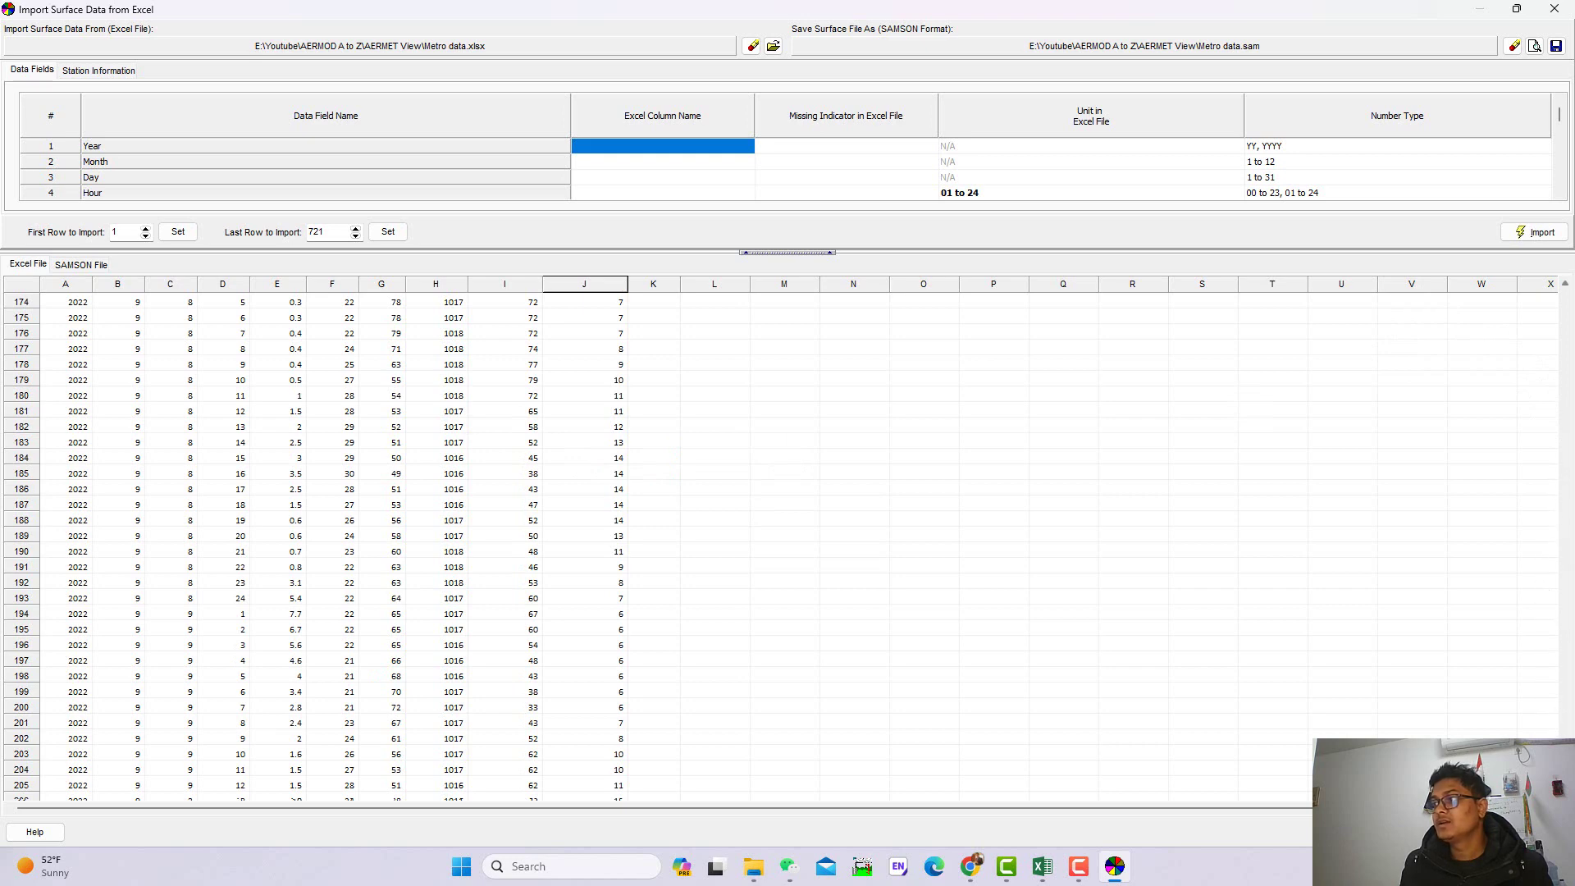
scroll(707, 594, down, 20)
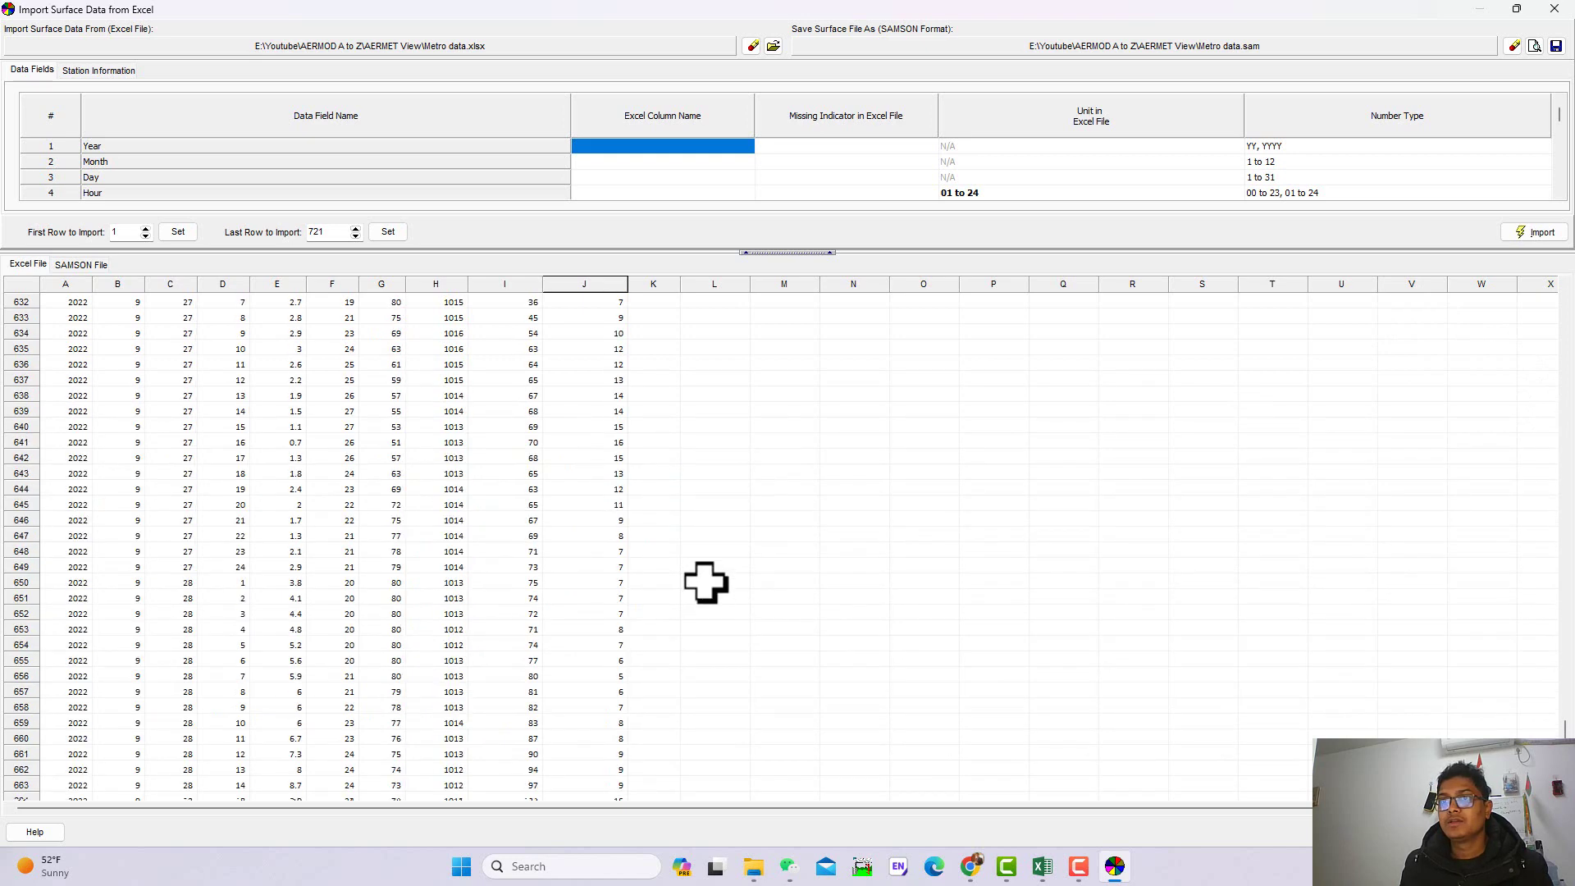
scroll(707, 582, up, 14)
drag(1567, 714, 1565, 300)
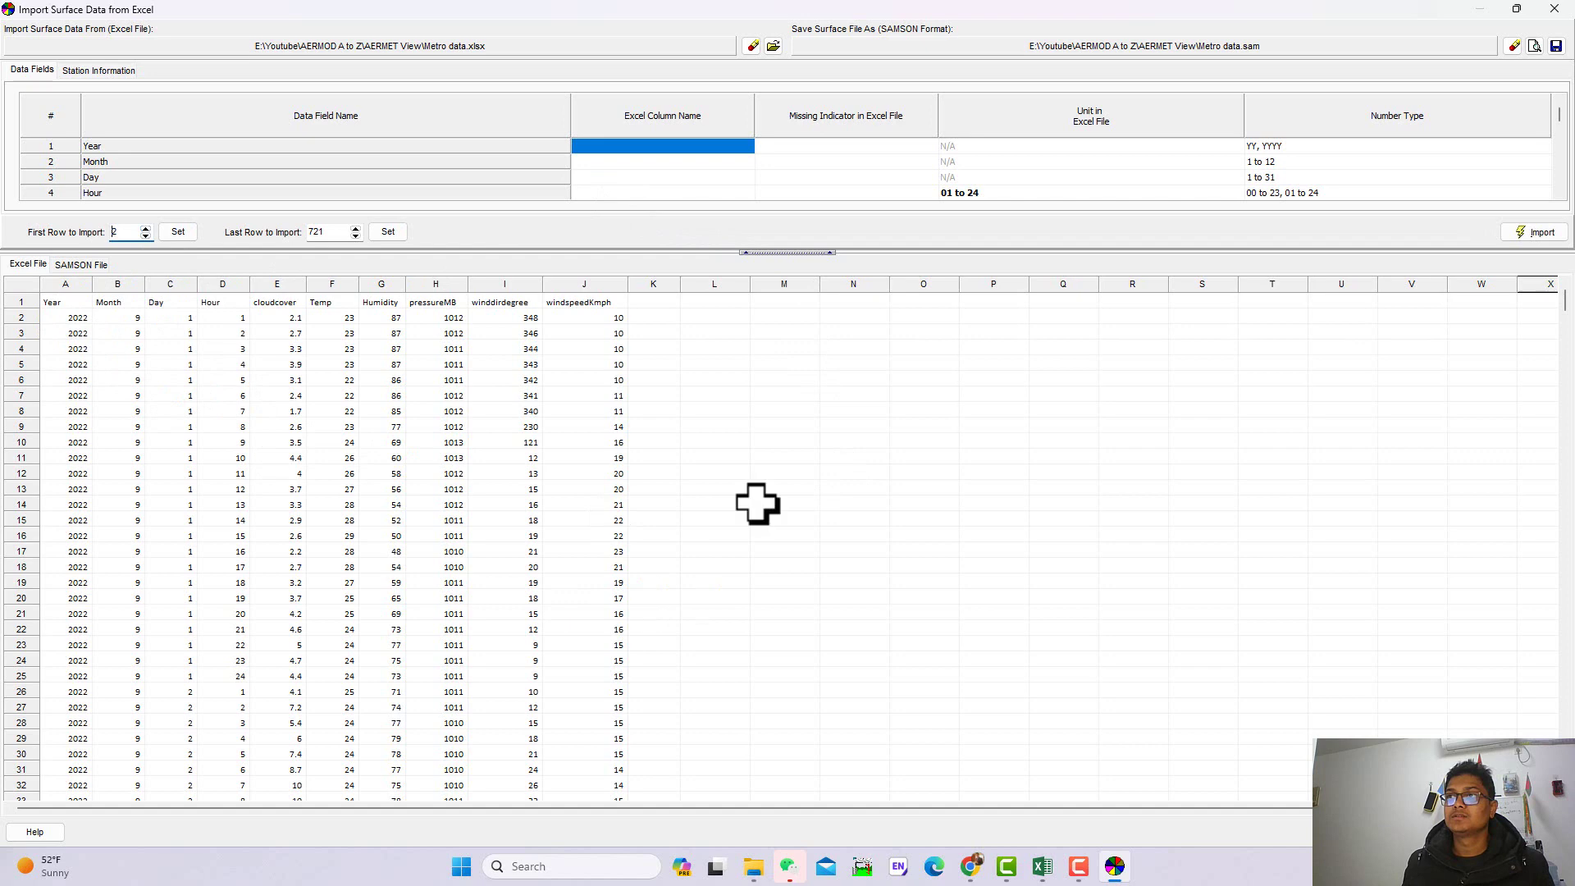
Map Excel columns A to I, in order, to the data fields from Year through Wind Direction
click(607, 152)
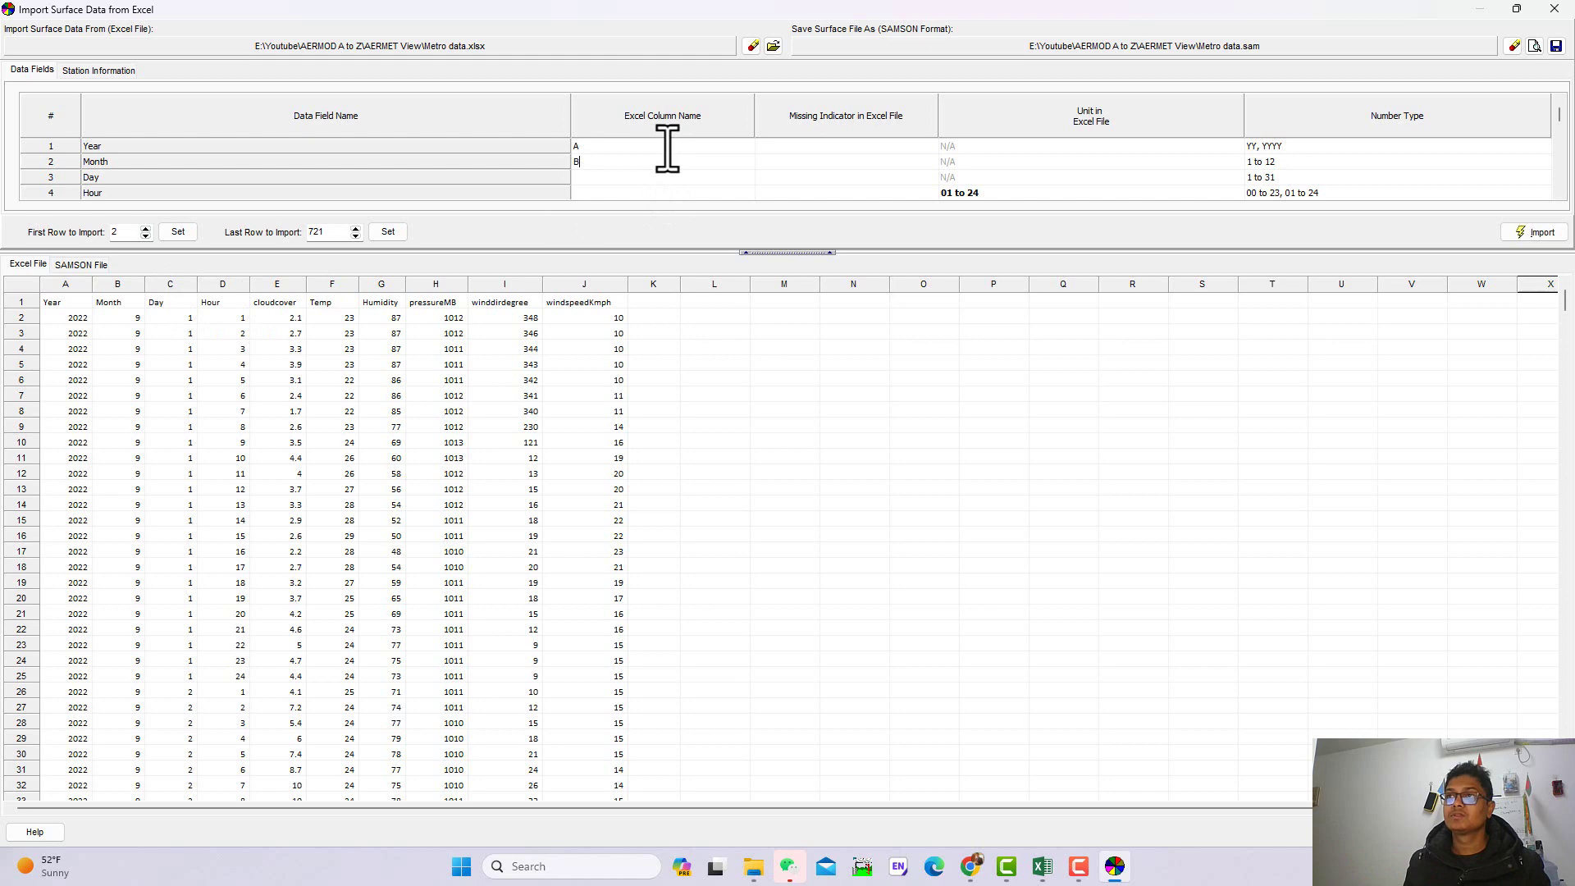
key(Return)
text(D)
key(Return)
text(E)
key(Return)
text(F)
key(Return)
text(G)
key(Return)
text(H)
key(Return)
key(Return)
text(I)
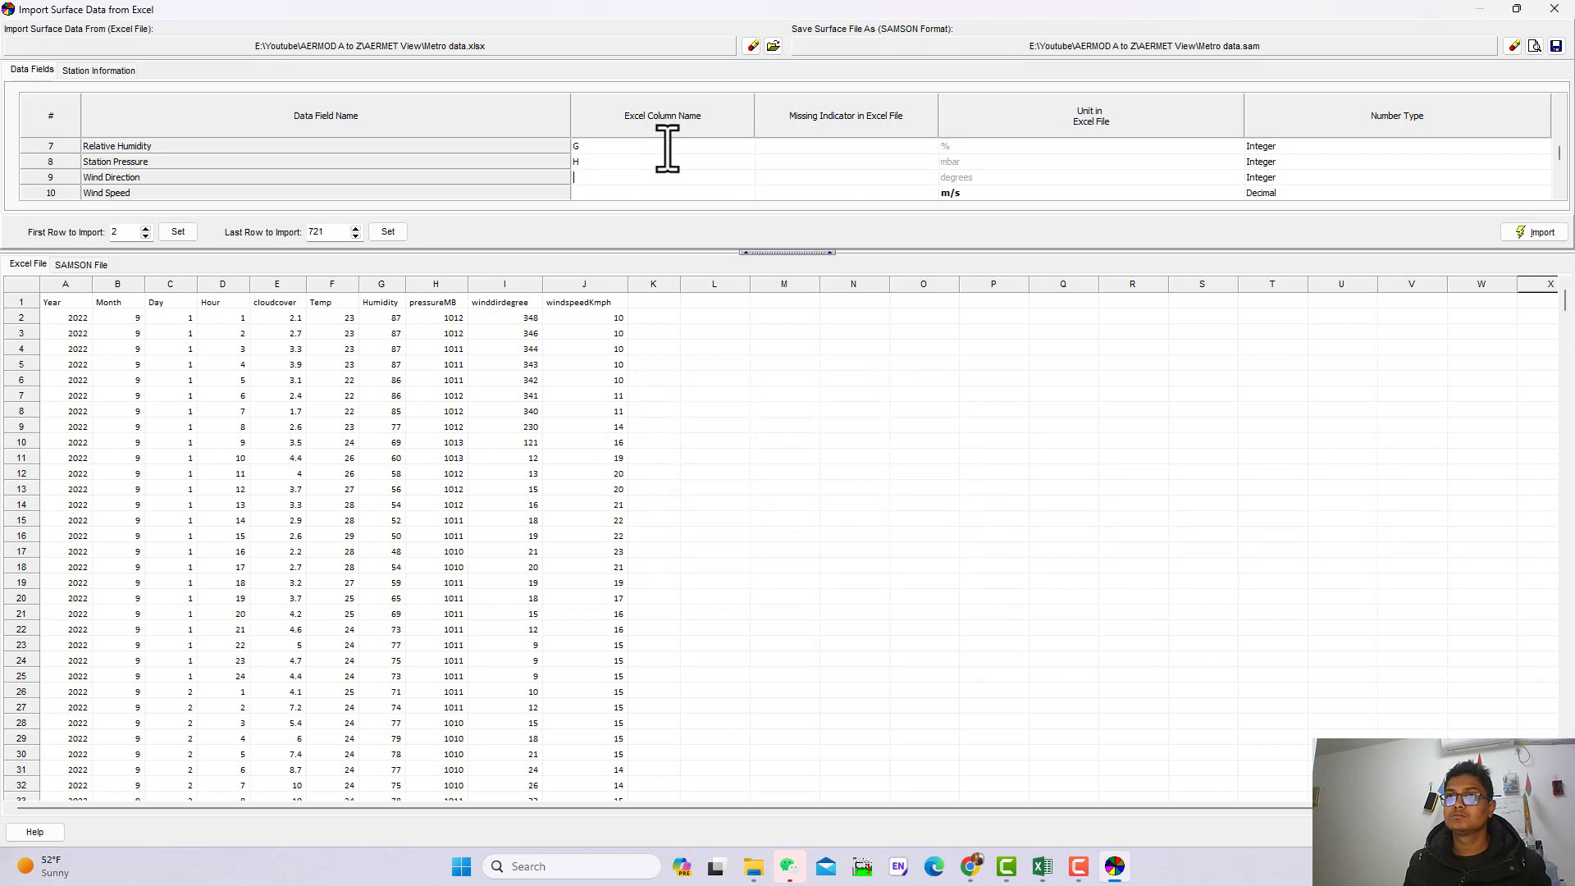
Review the Excel column assignments of the data fields from Wind Direction back up past Hour
key(Up)
key(Up)
key(Up)
key(Up)
key(Up)
key(Up)
key(Up)
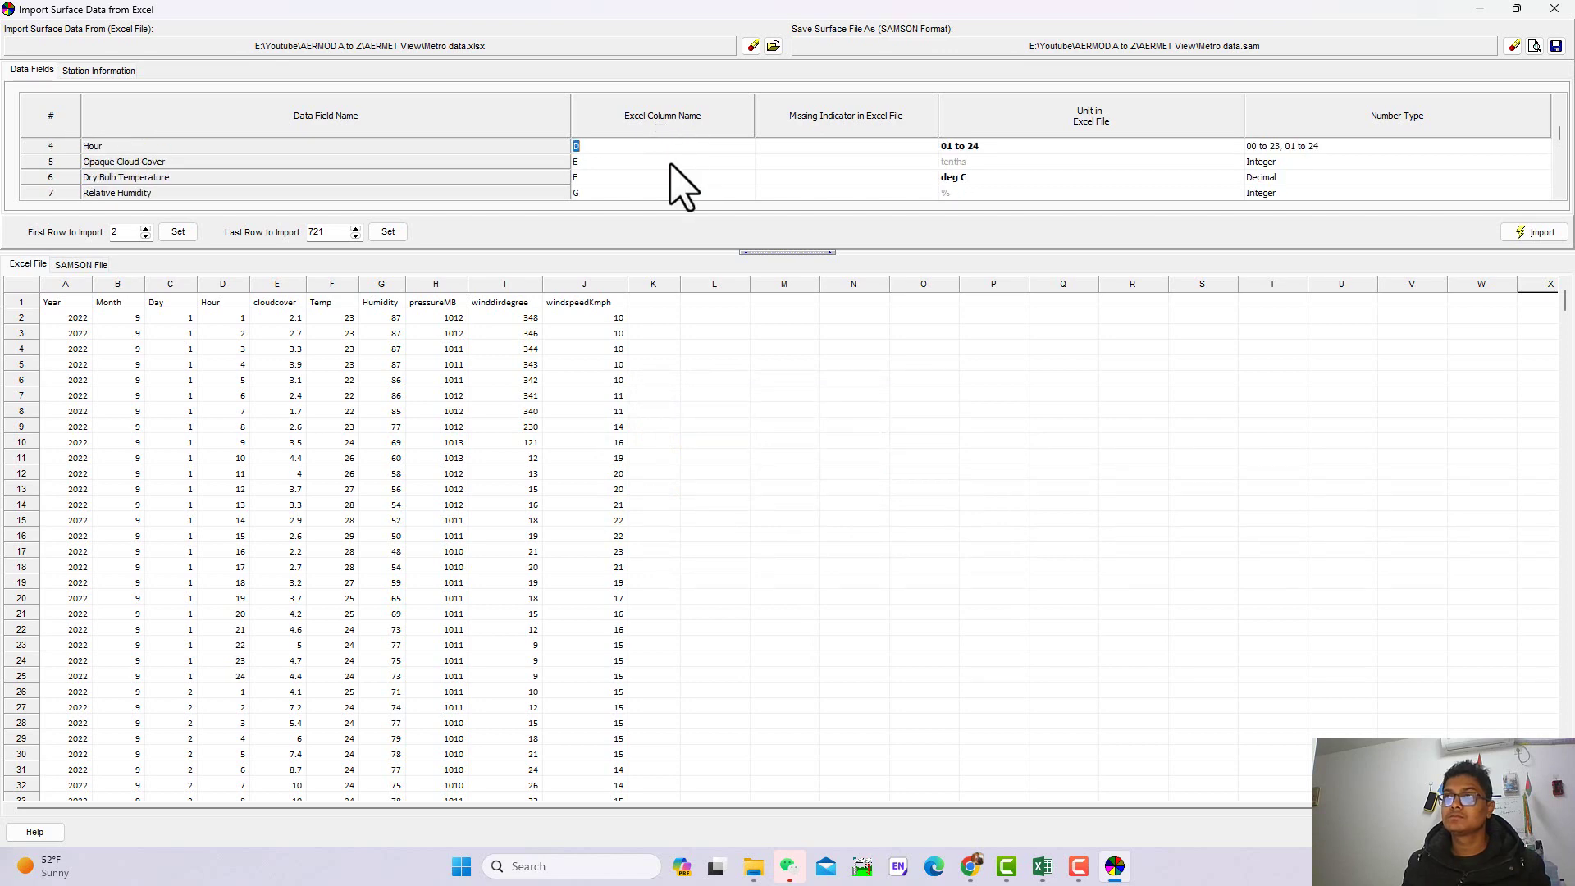
key(Up)
Map Excel column J to the Wind Speed field and set its unit to km/h
key(Down)
key(Down)
key(Down)
key(Down)
key(Down)
key(Down)
key(Down)
key(Down)
key(Down)
text(J)
key(Tab)
key(Tab)
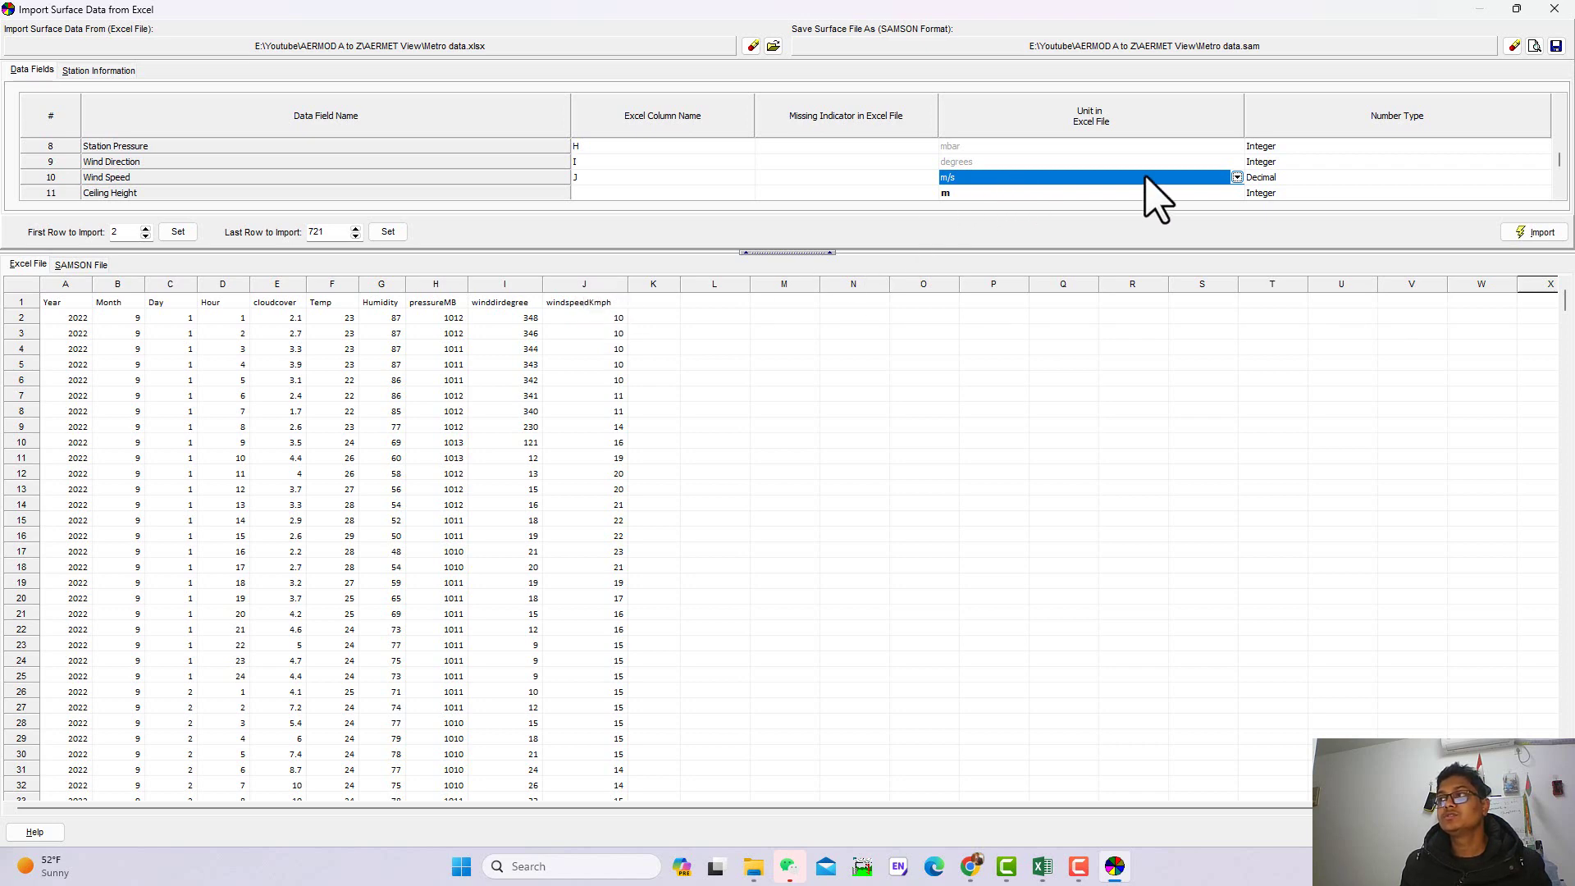
click(1236, 177)
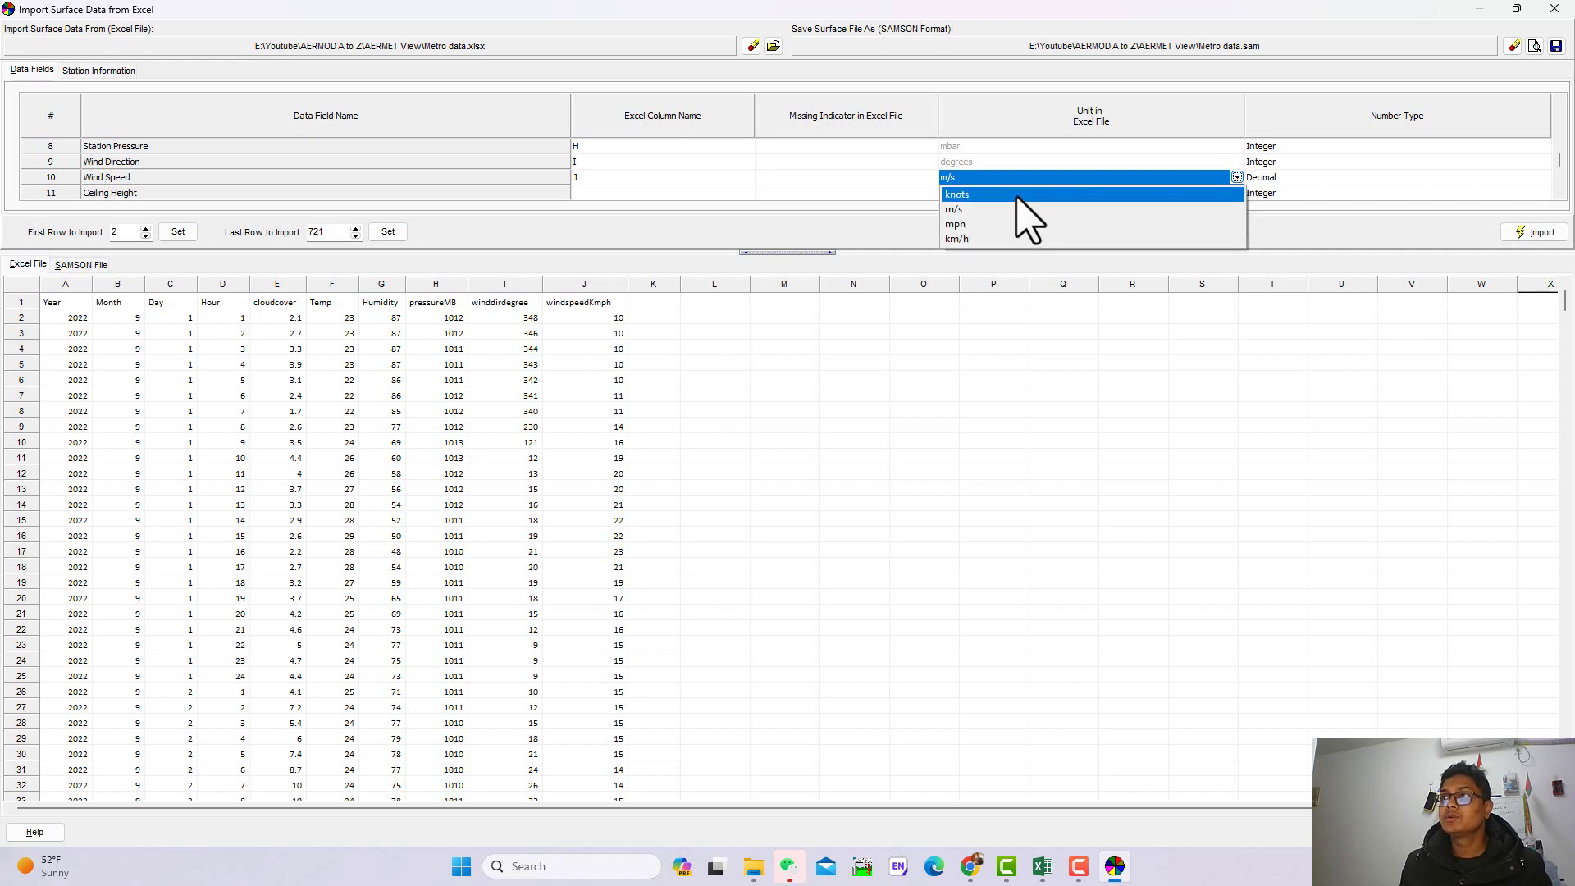
click(1007, 238)
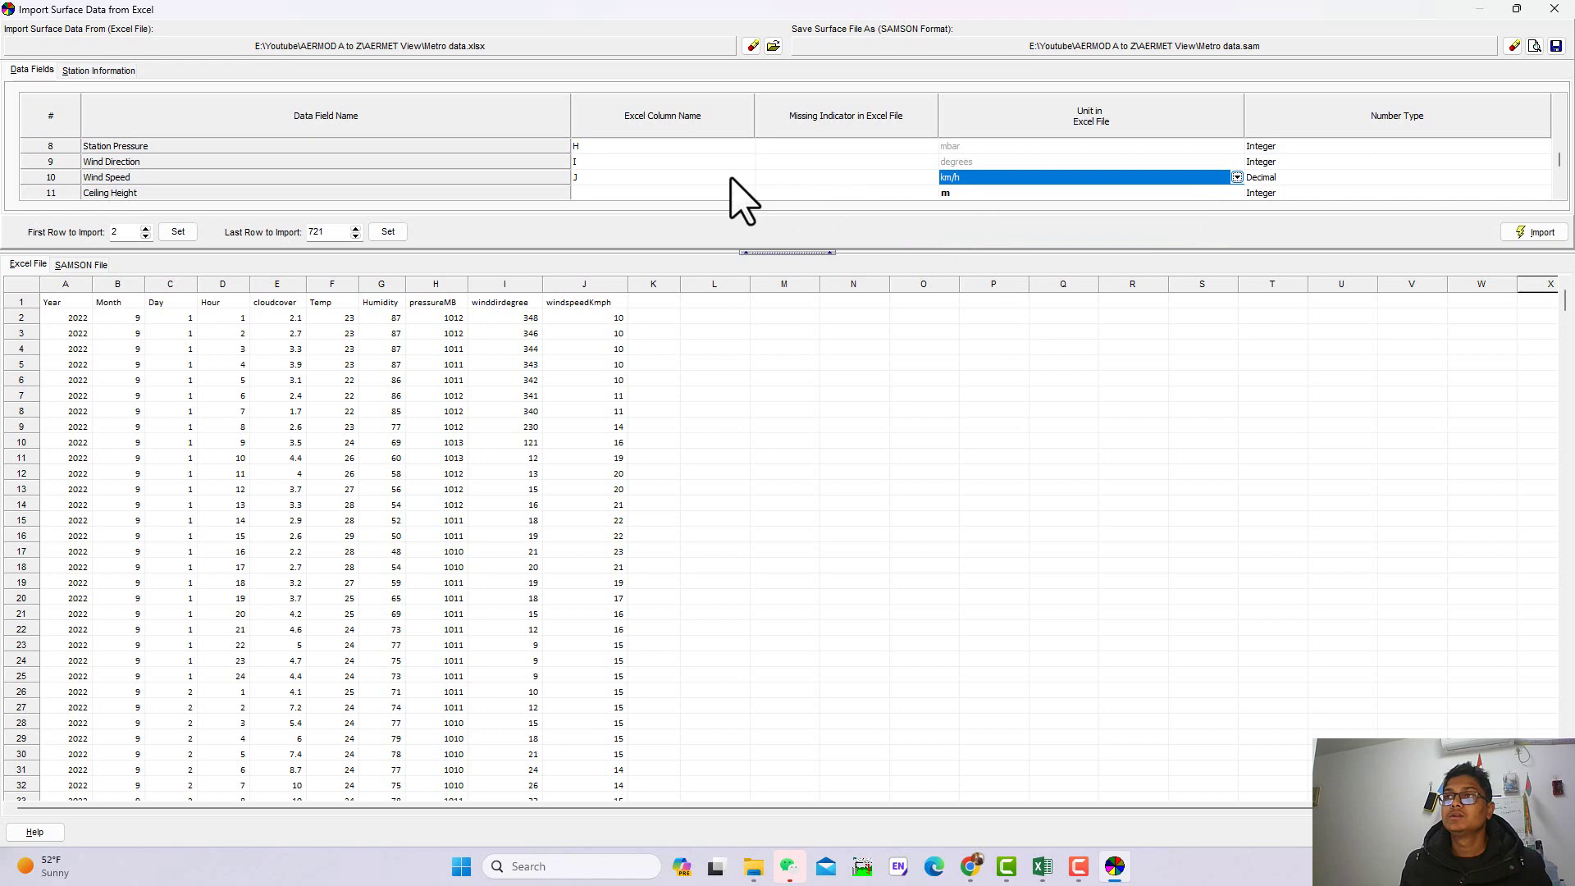
Check the worksheet's hour column and select 01 to 24 as the unit of the Hour field
click(221, 319)
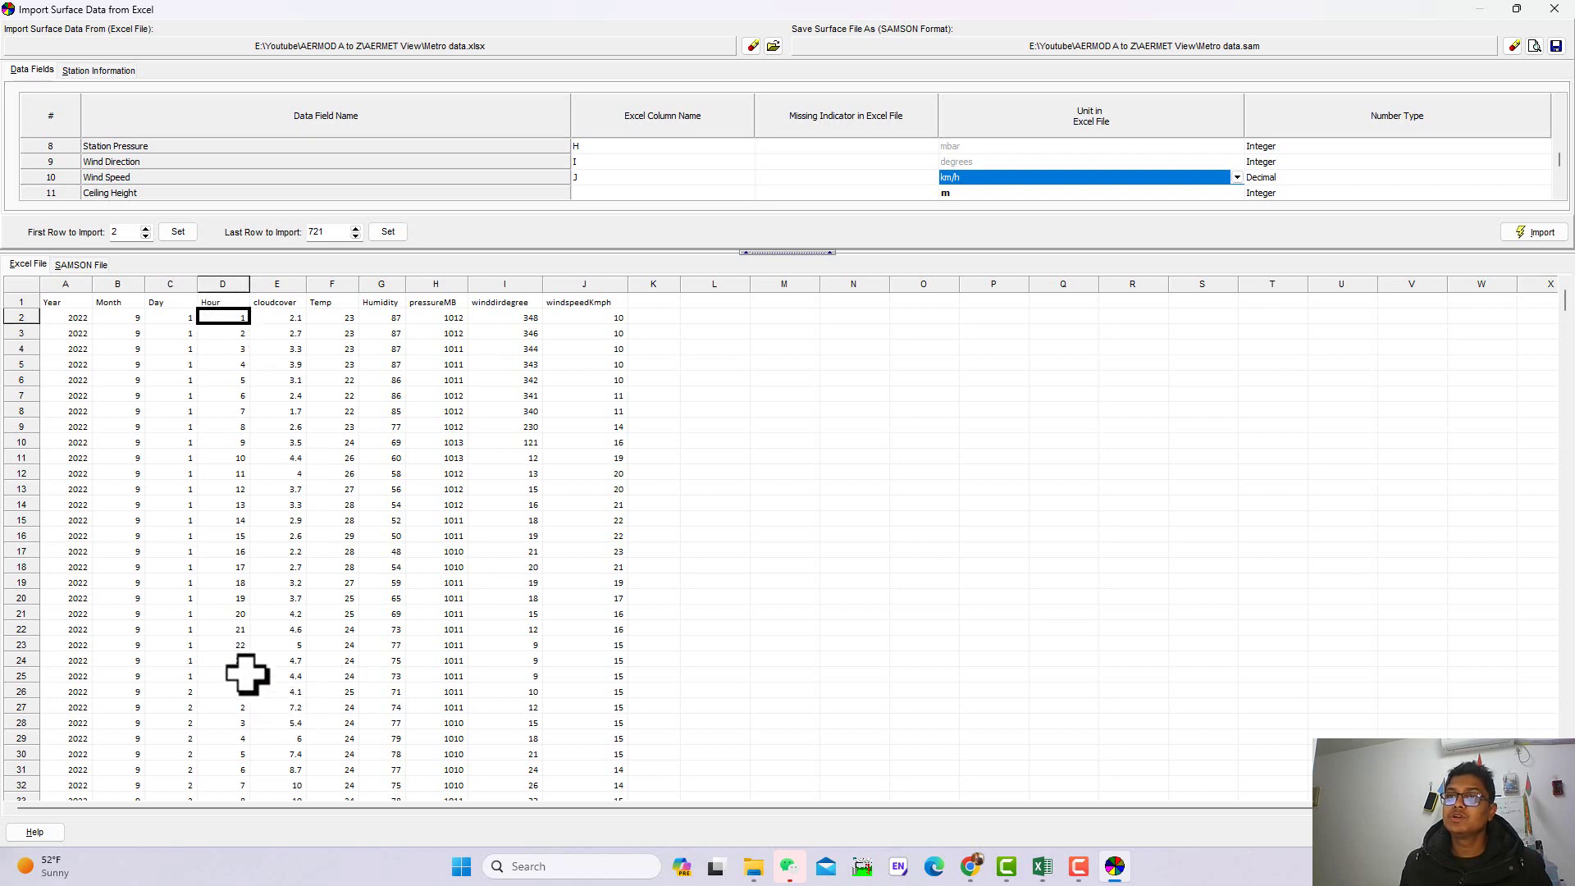
key(Up)
key(Up)
key(Up)
key(Up)
key(Up)
key(Up)
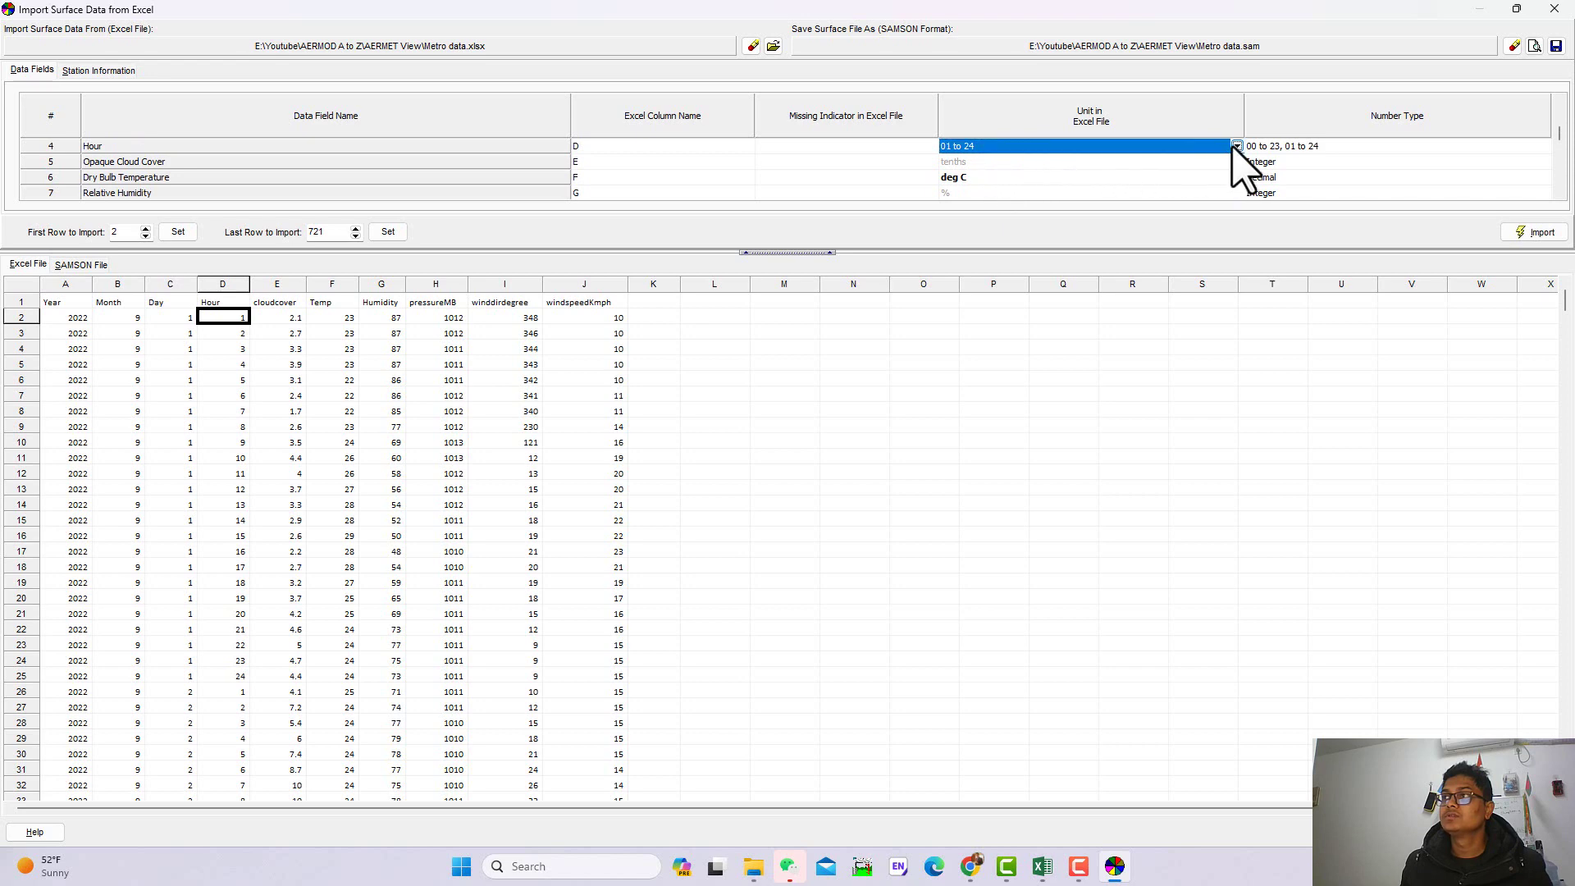
click(1237, 146)
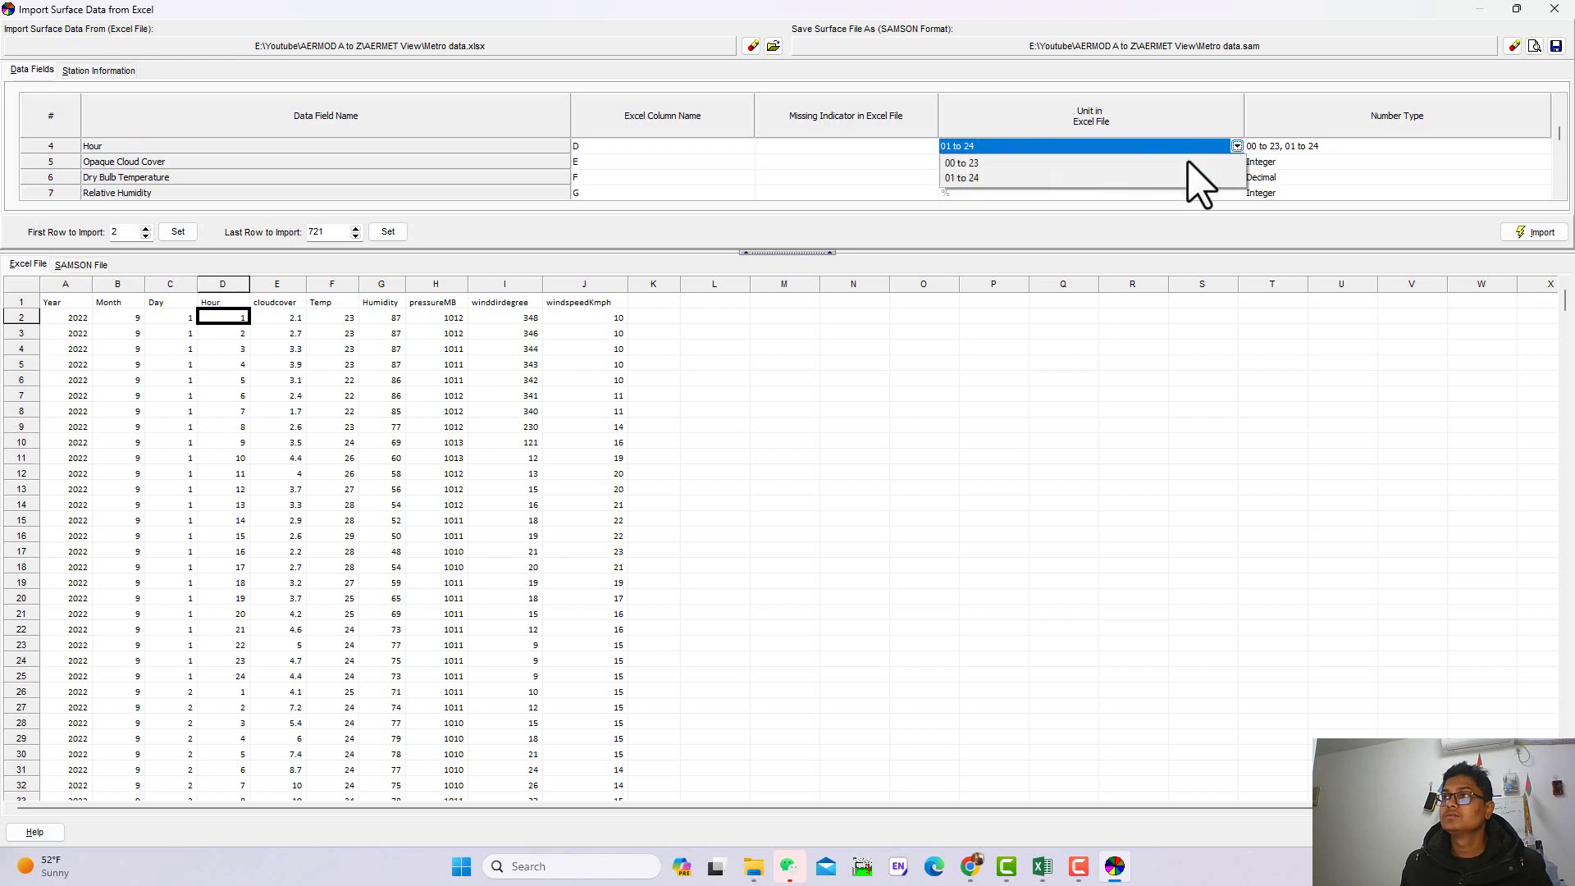
click(987, 179)
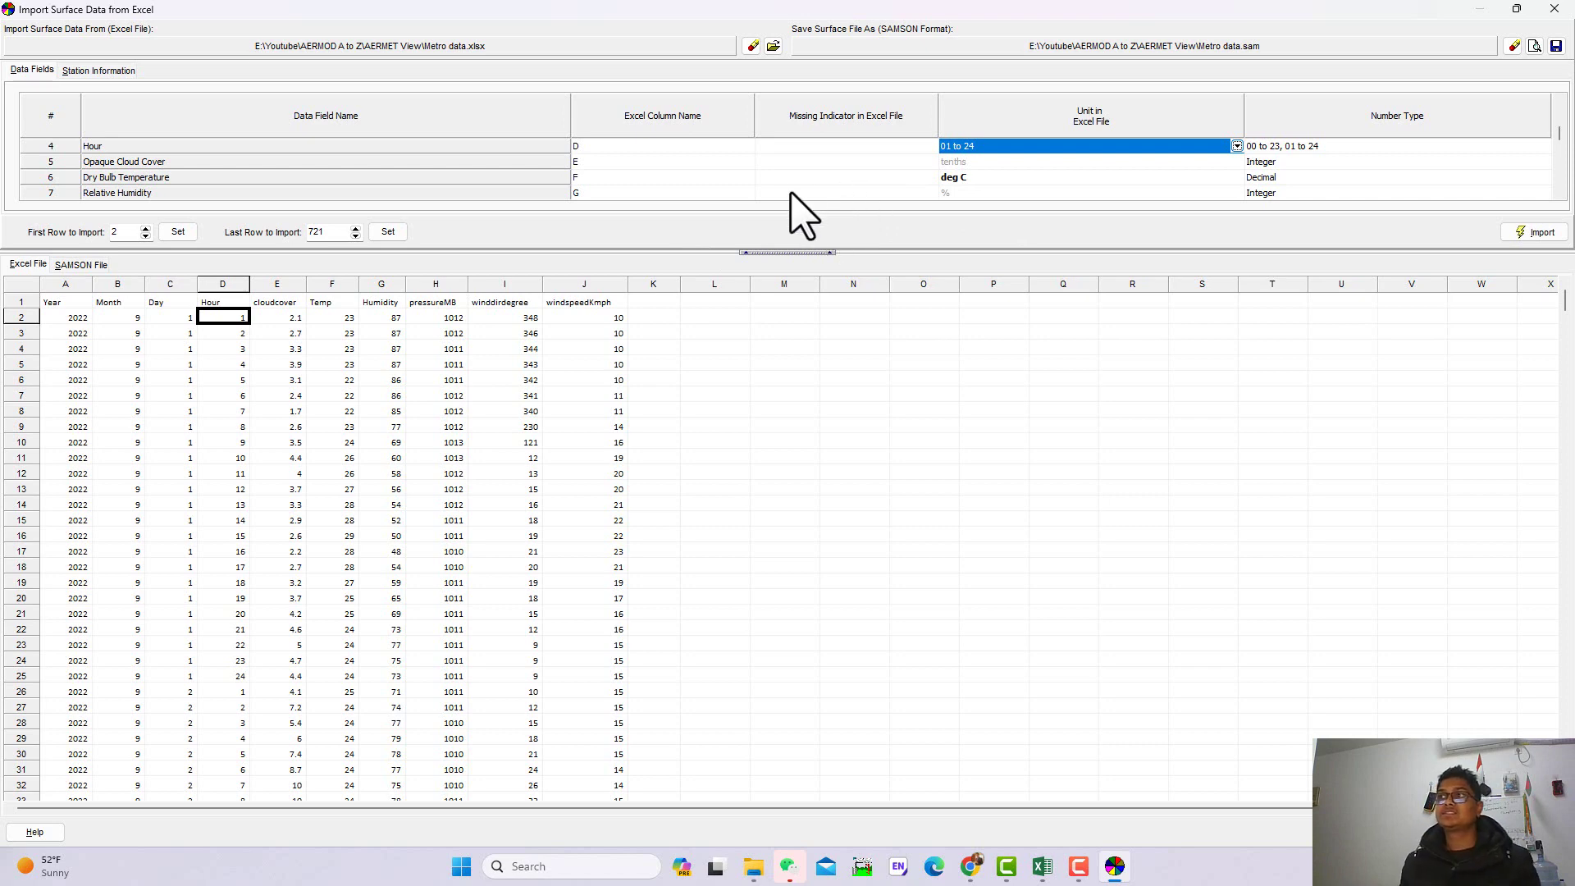
Open the station information, then check the historical weather data offer for Fengxian on World Weather Online in the browser
click(86, 71)
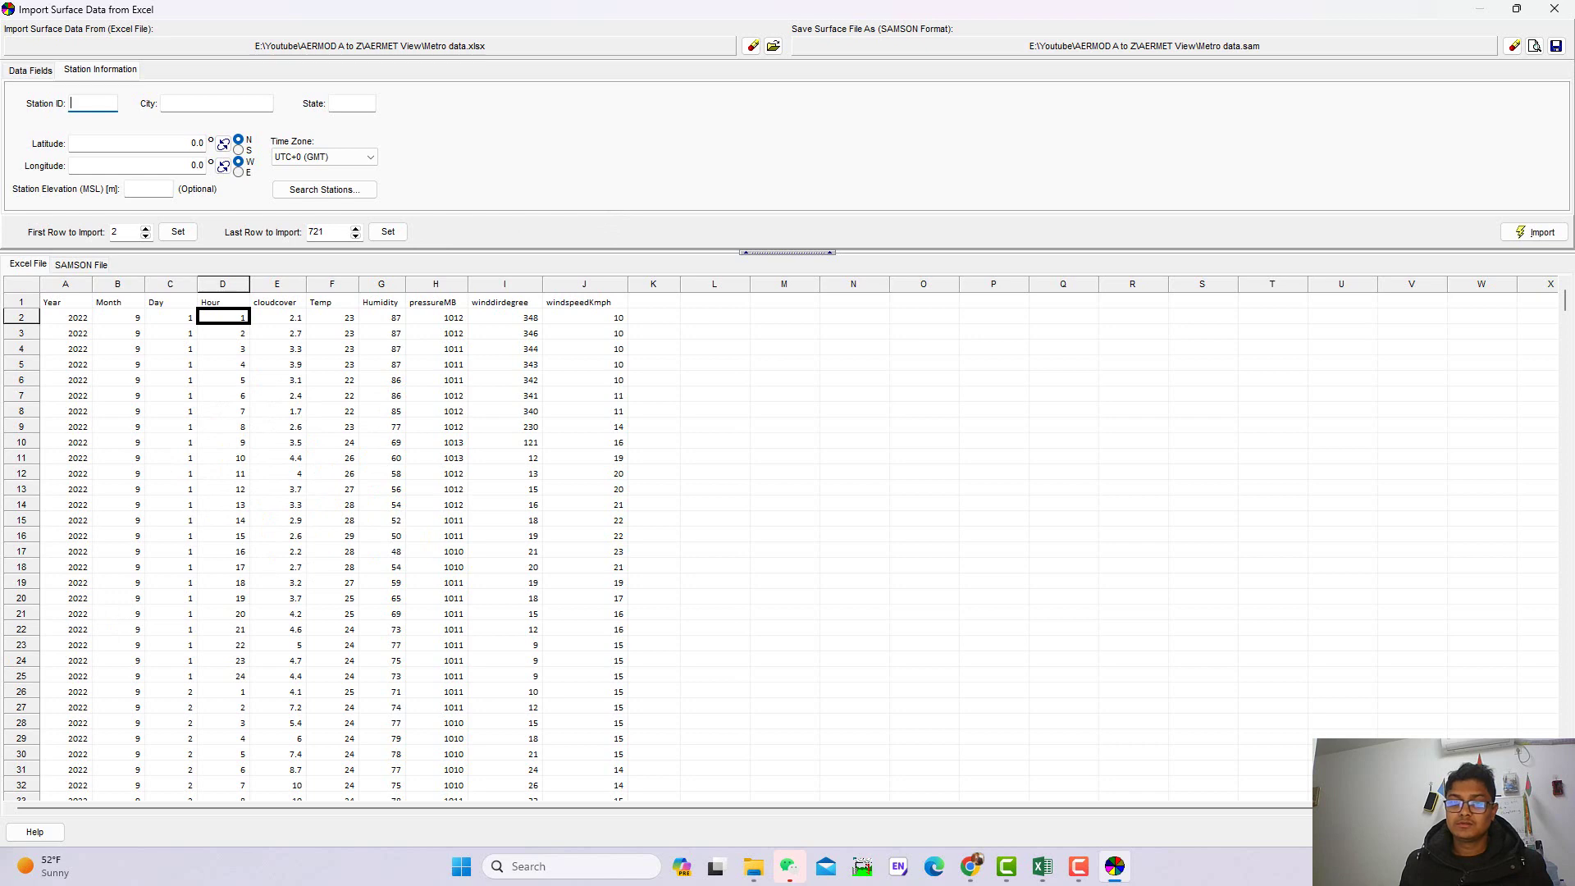
key(alt+Tab)
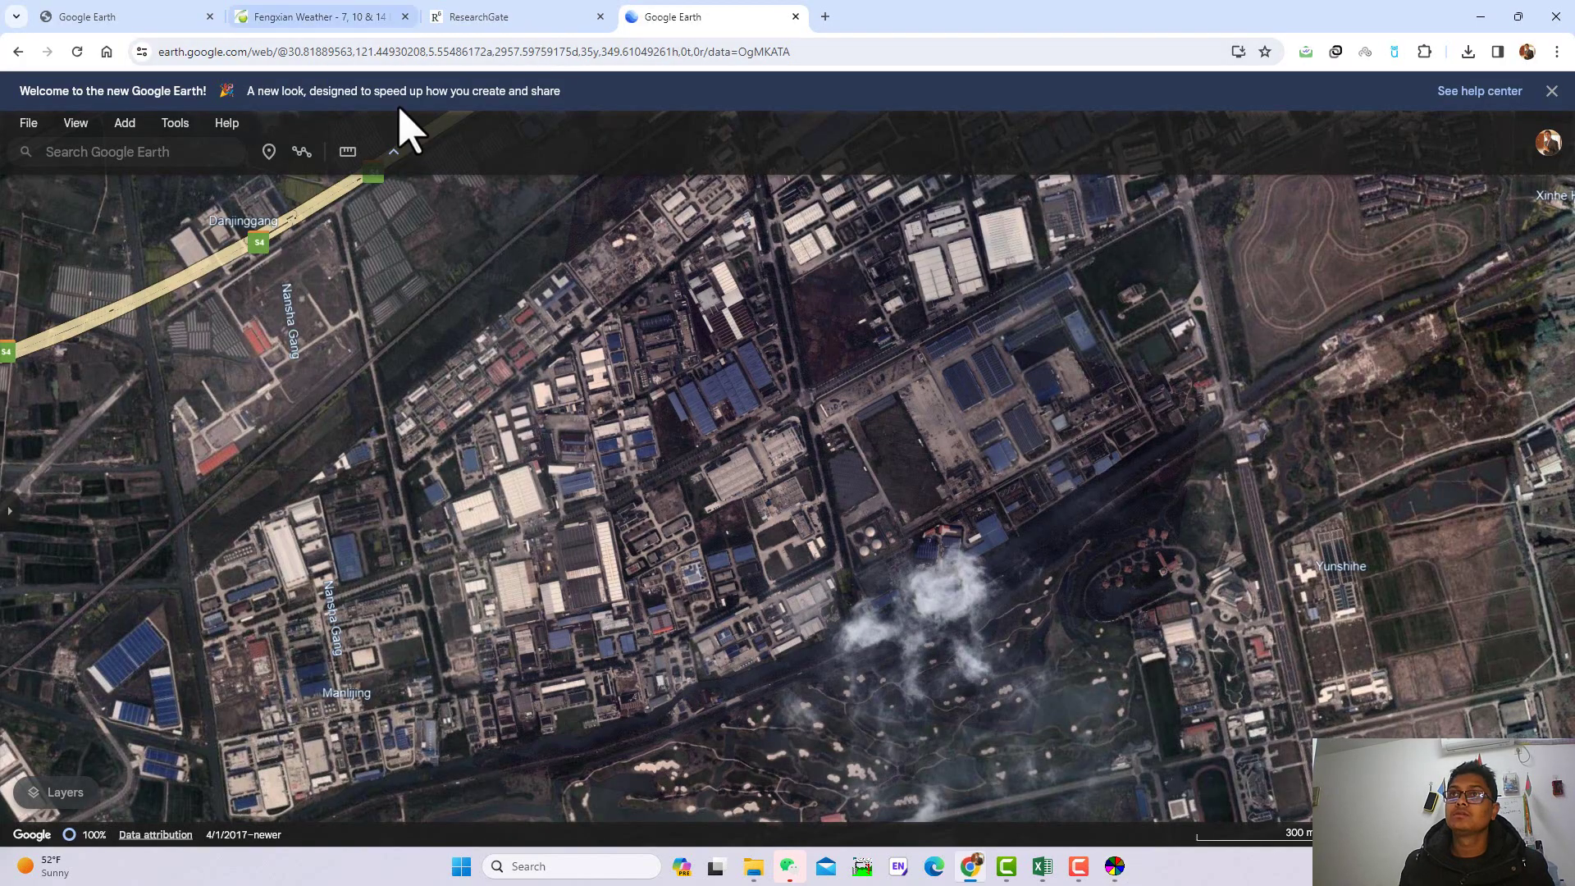
click(327, 16)
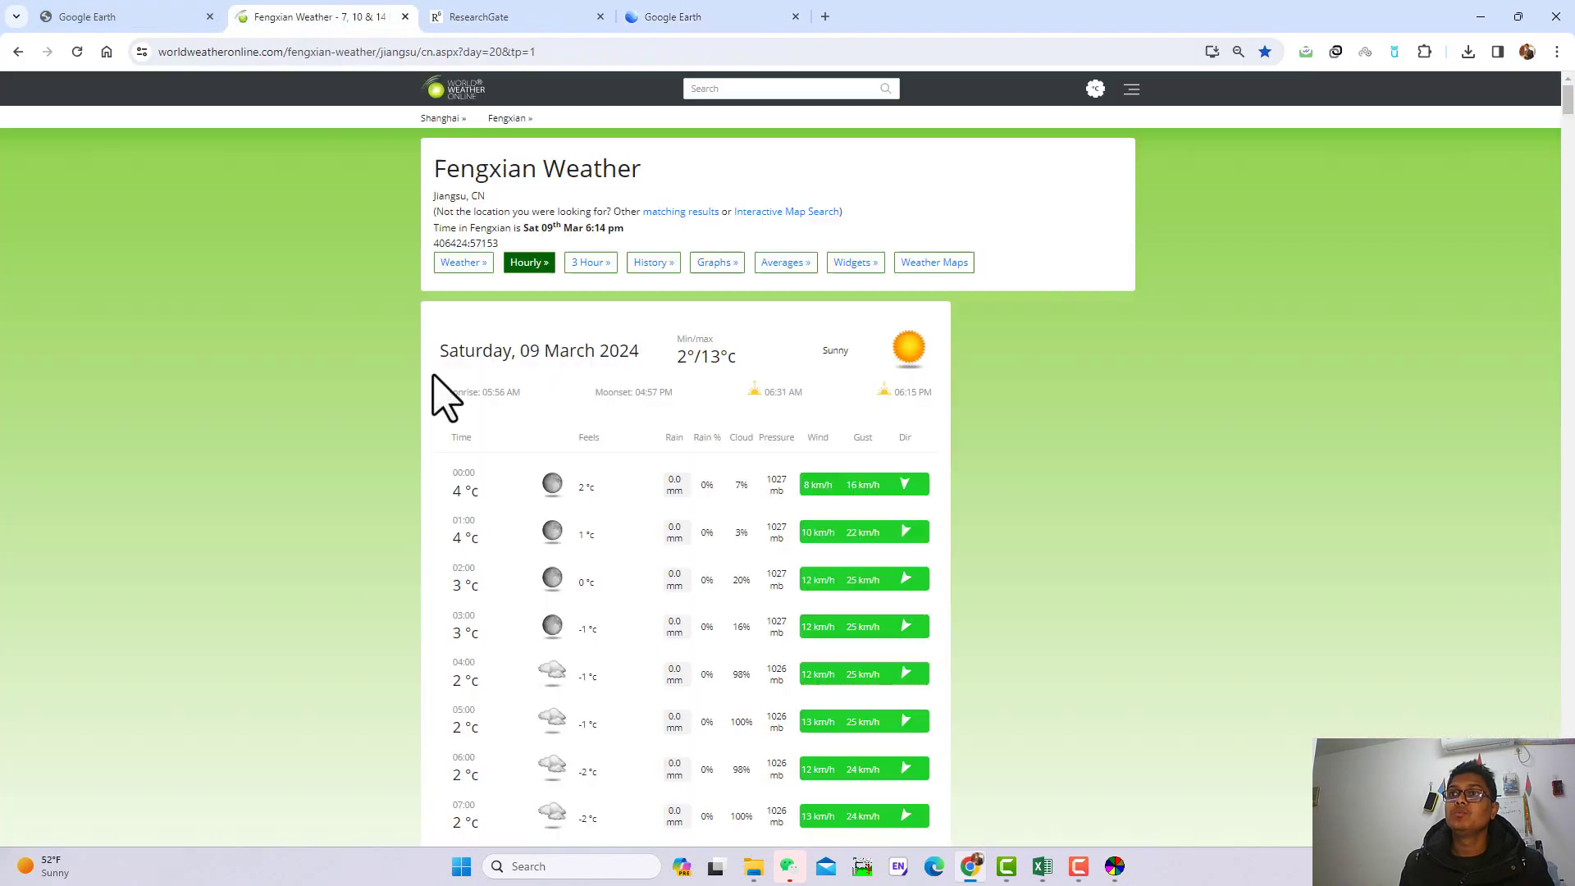
click(465, 266)
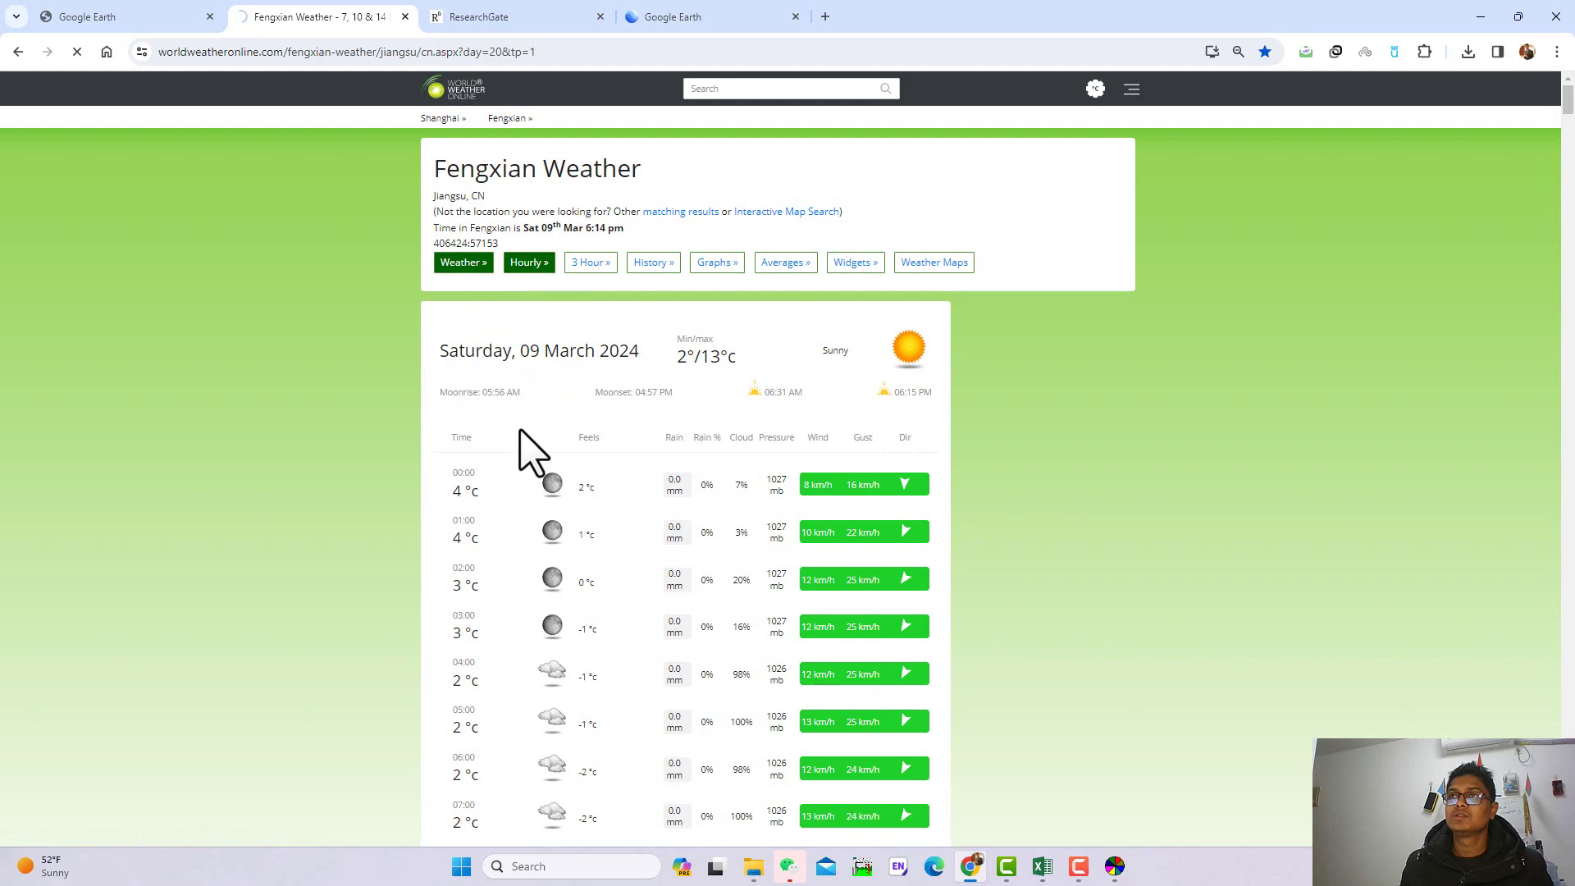
scroll(537, 459, down, 15)
scroll(569, 498, down, 20)
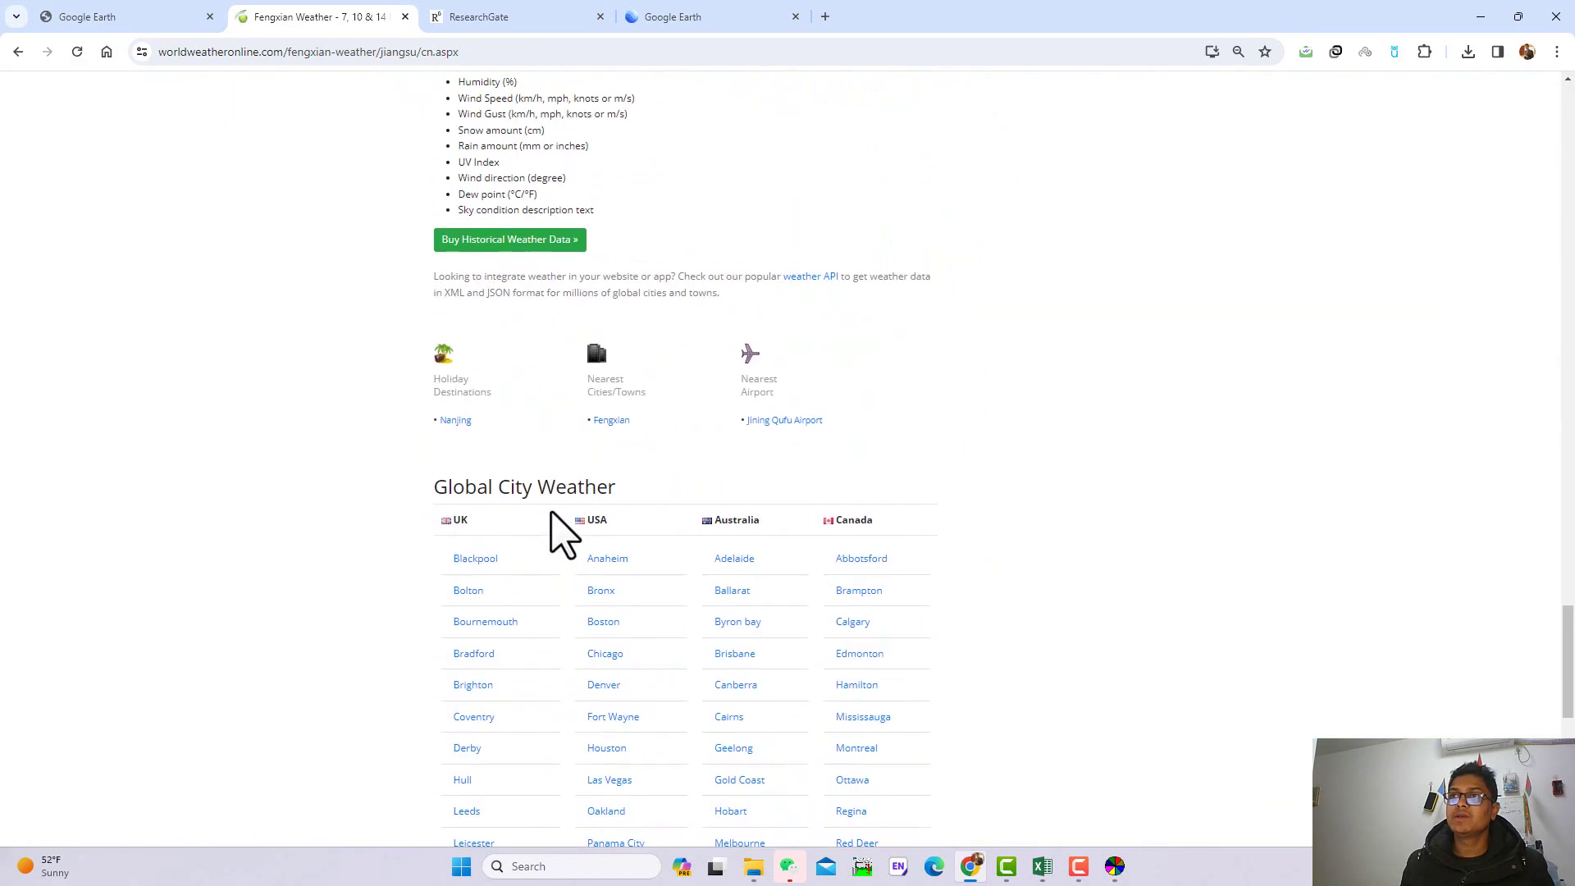
scroll(563, 533, up, 3)
click(517, 463)
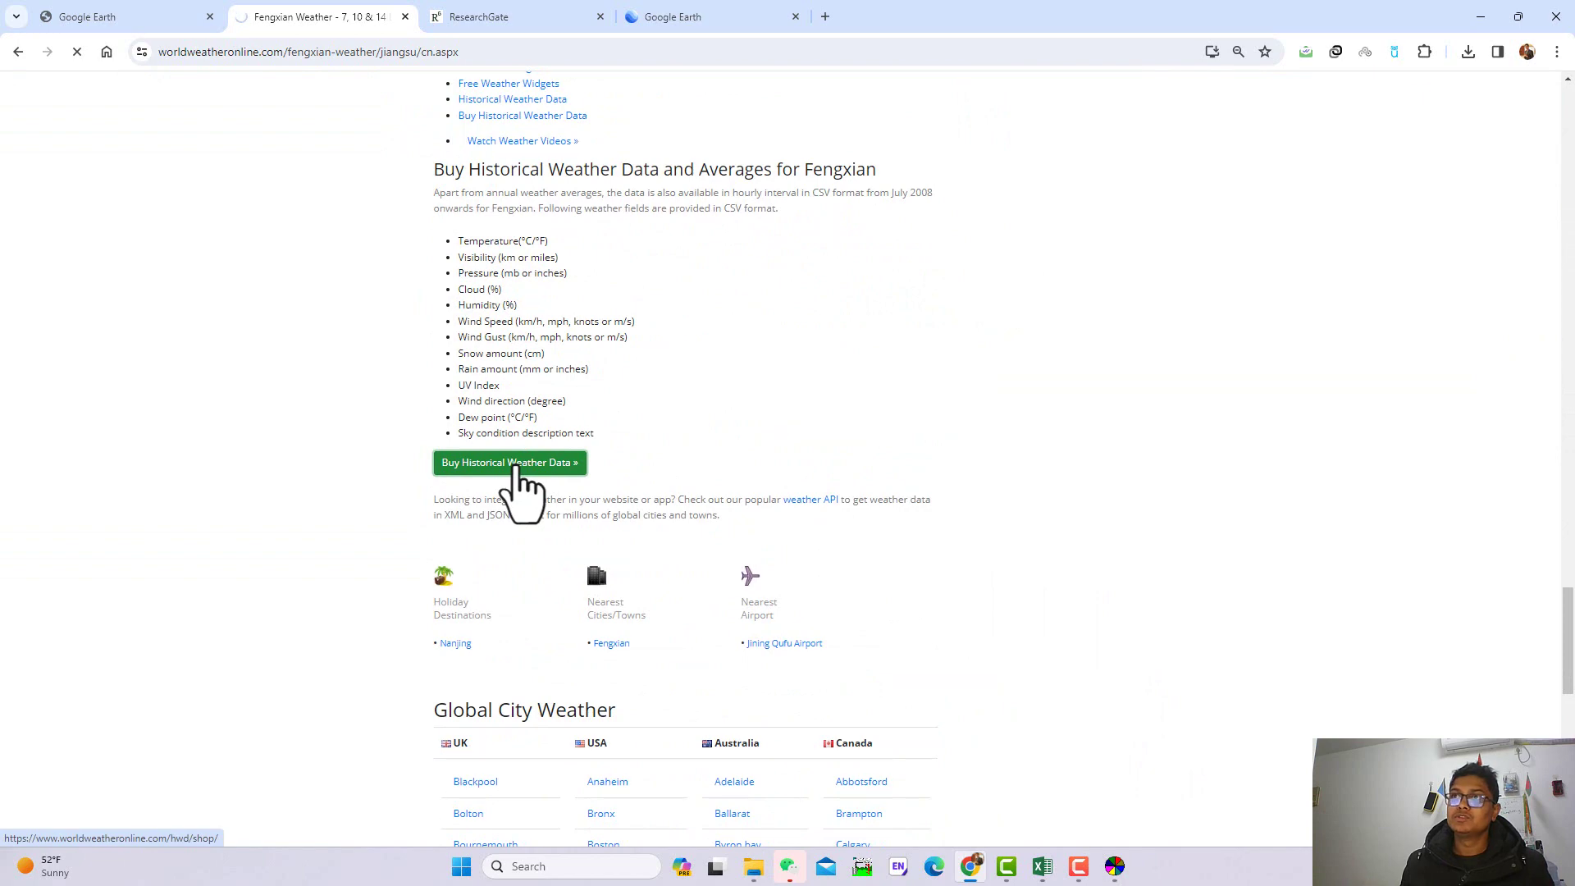
click(1480, 16)
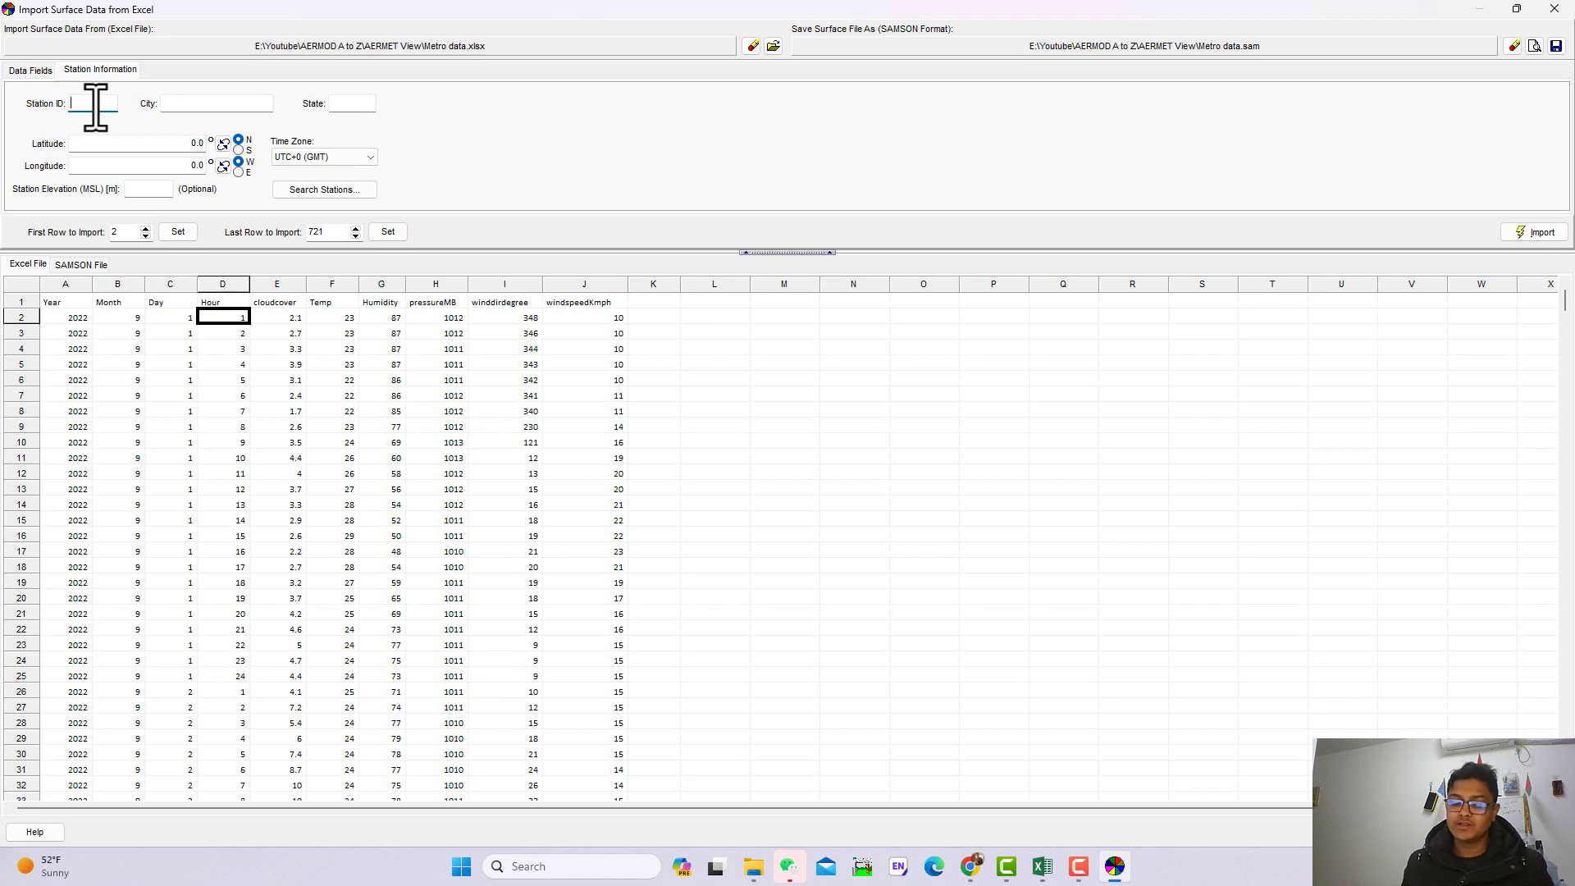
Enter 12345 as the station ID, SHANGHAI as the city and CN as the state
click(195, 105)
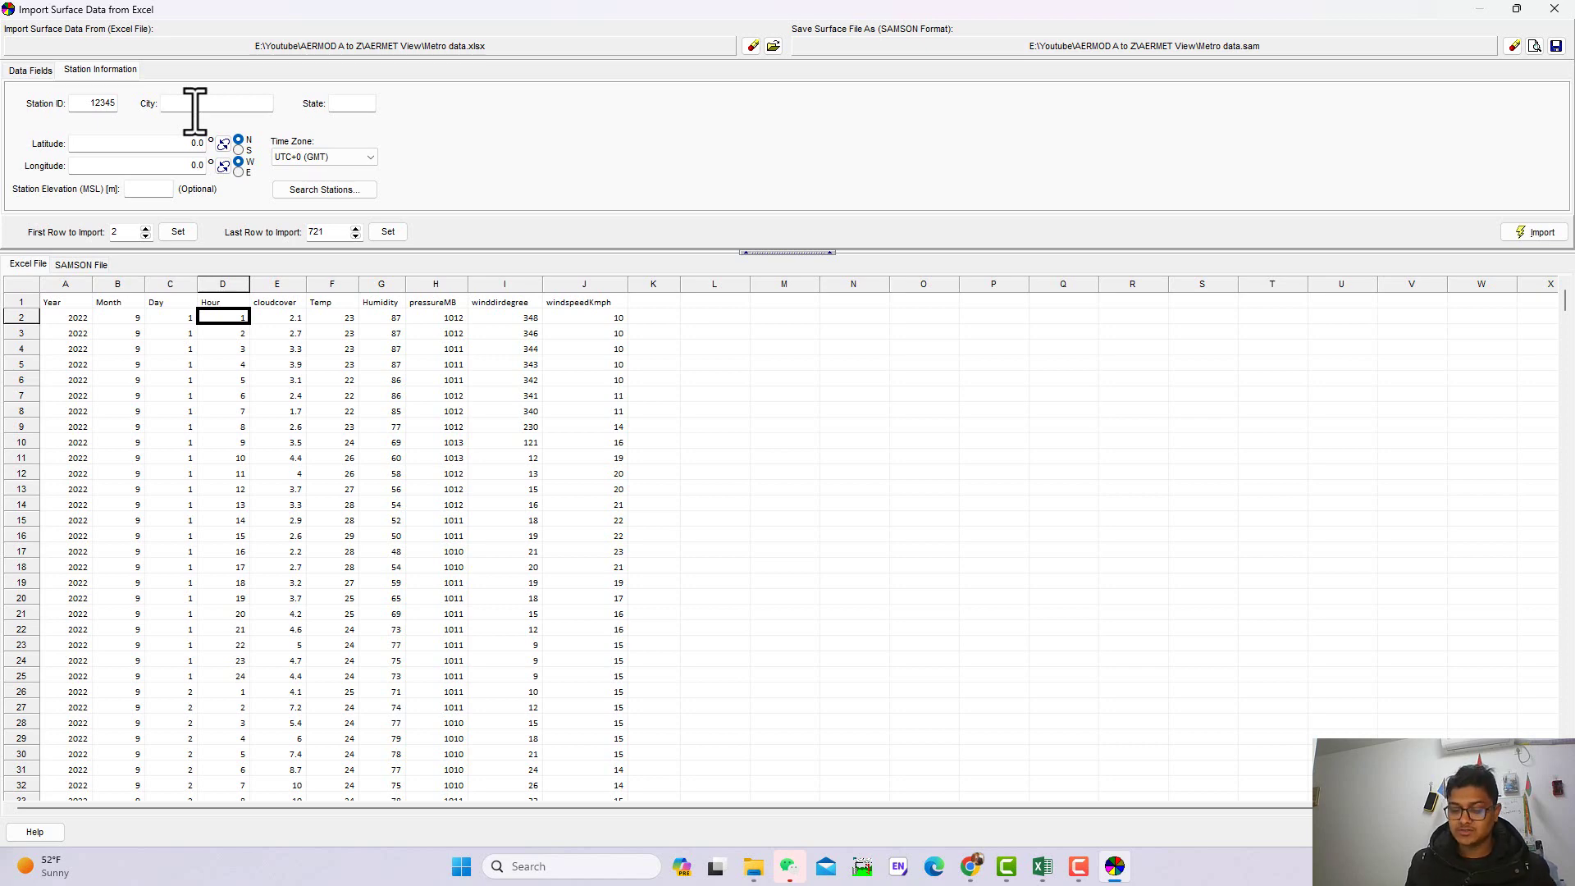
text(SHANGHAI)
key(Tab)
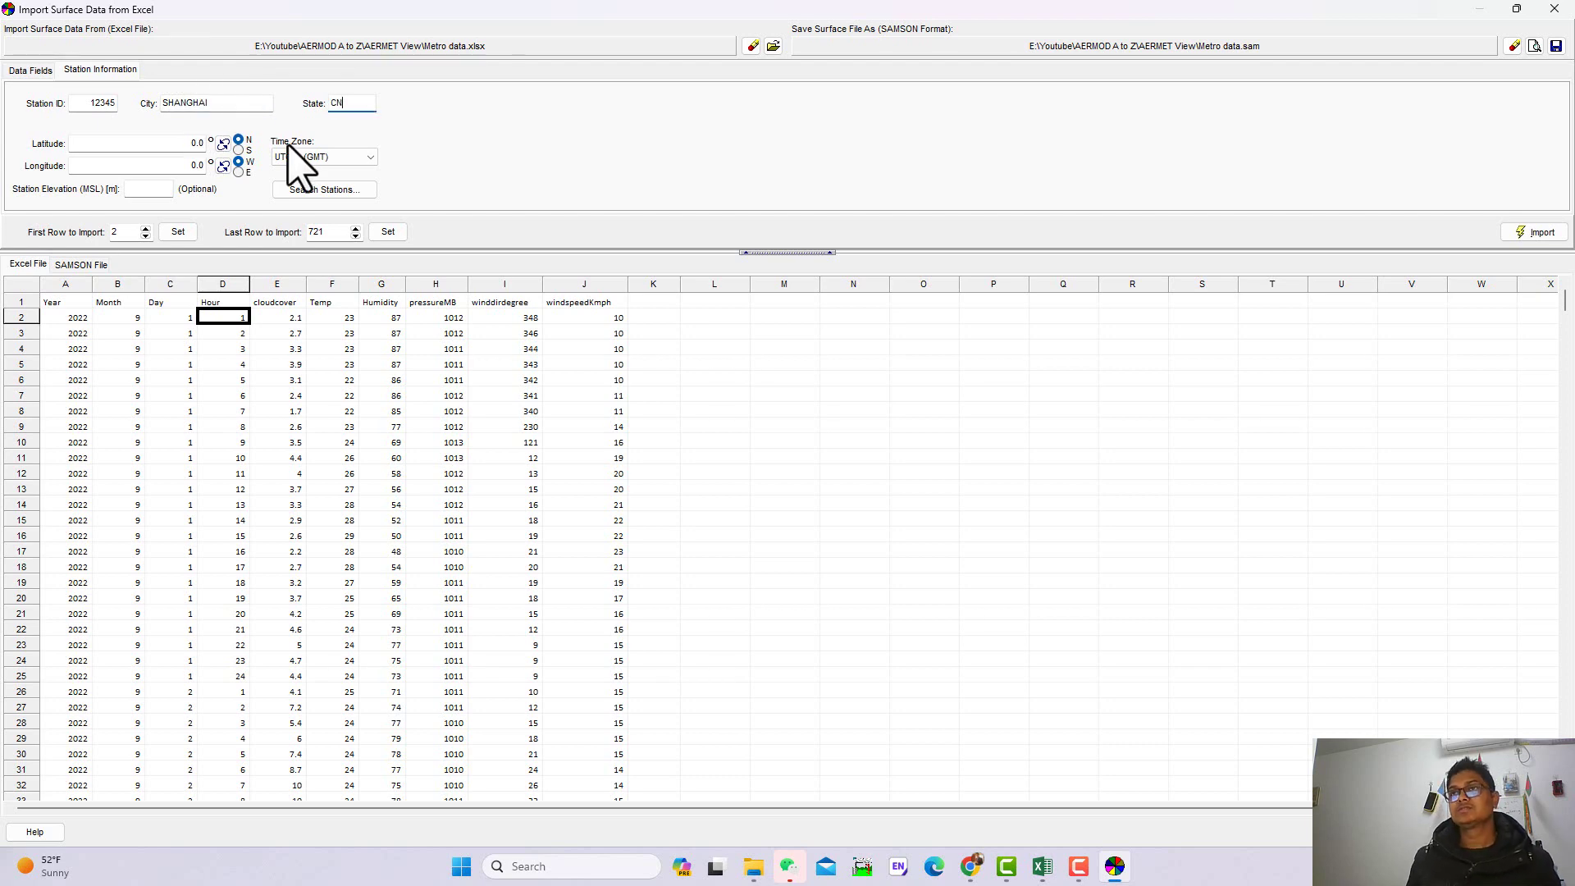
Switch latitude and longitude to degrees, minutes and seconds with east longitude, and view the site in Google Earth
click(223, 144)
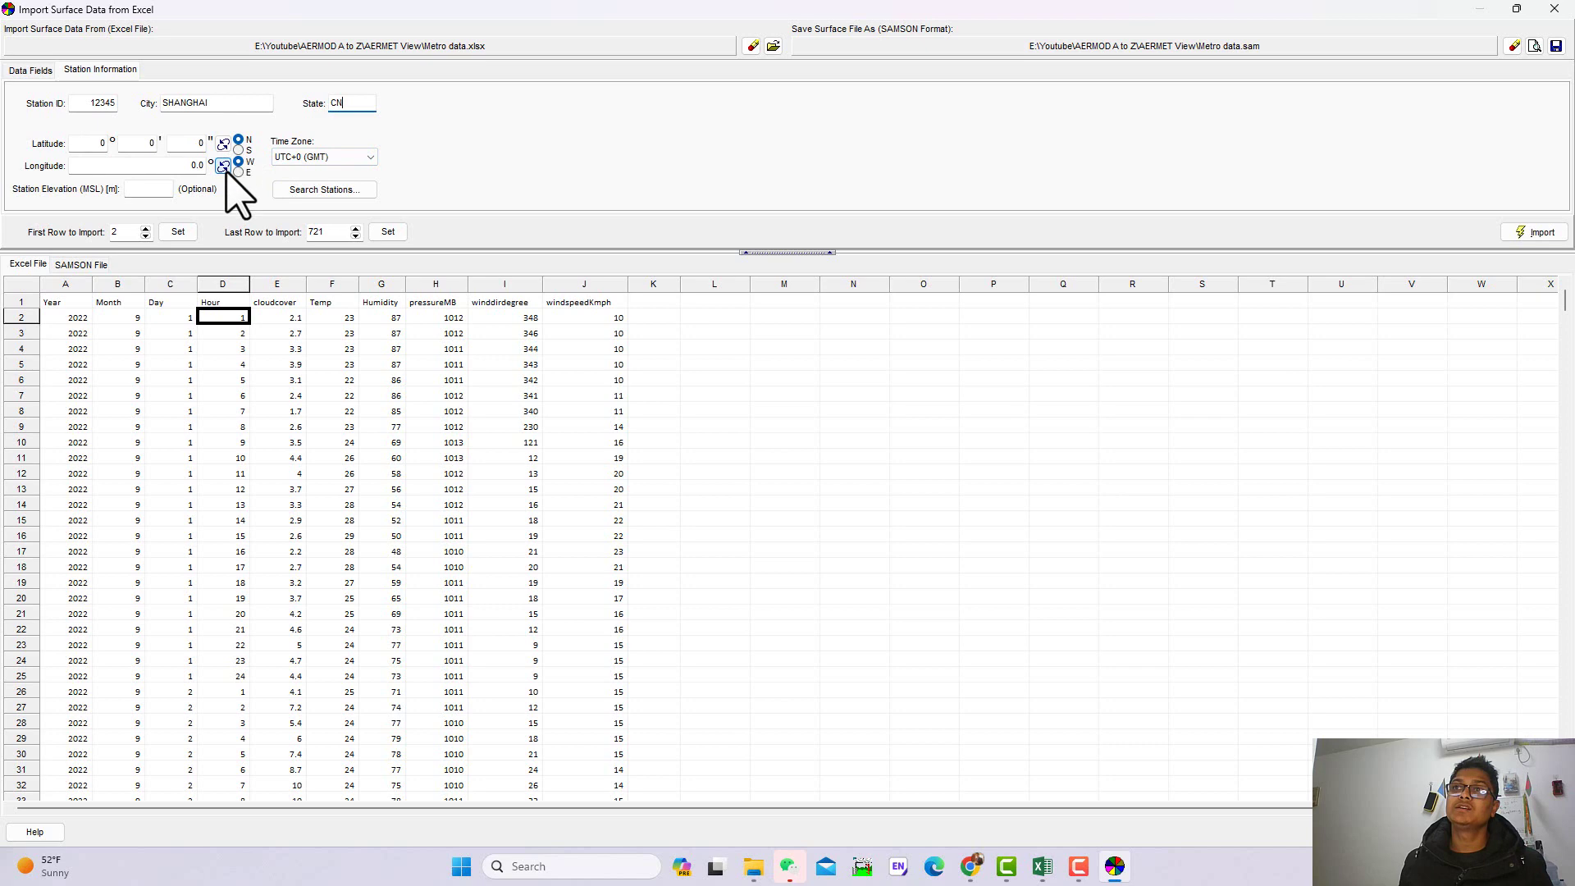
click(238, 171)
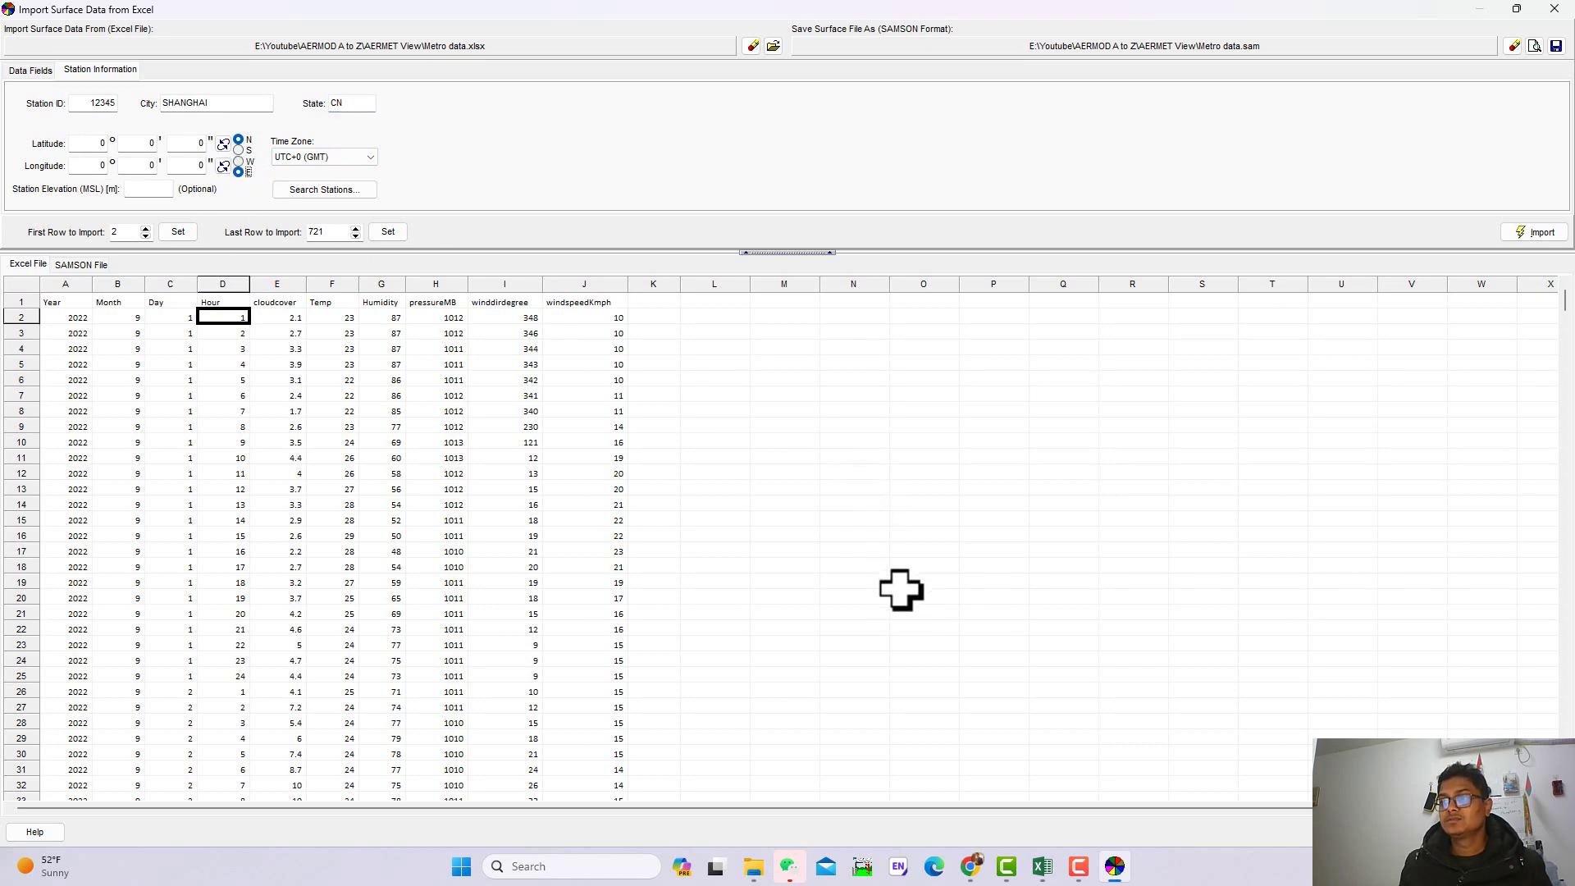
click(971, 866)
click(681, 18)
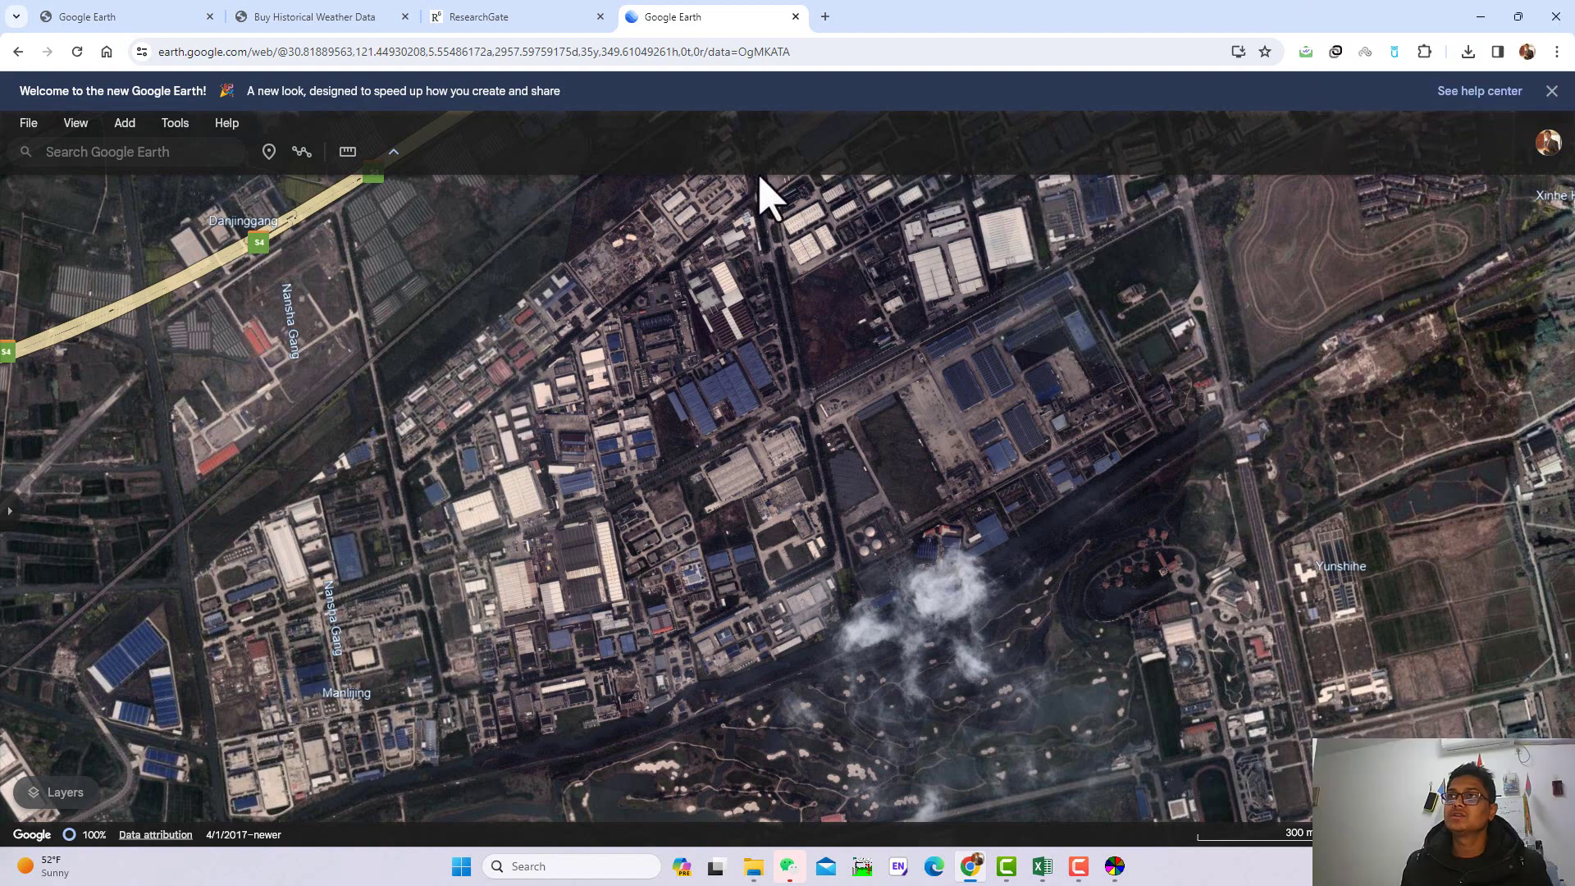
click(1481, 16)
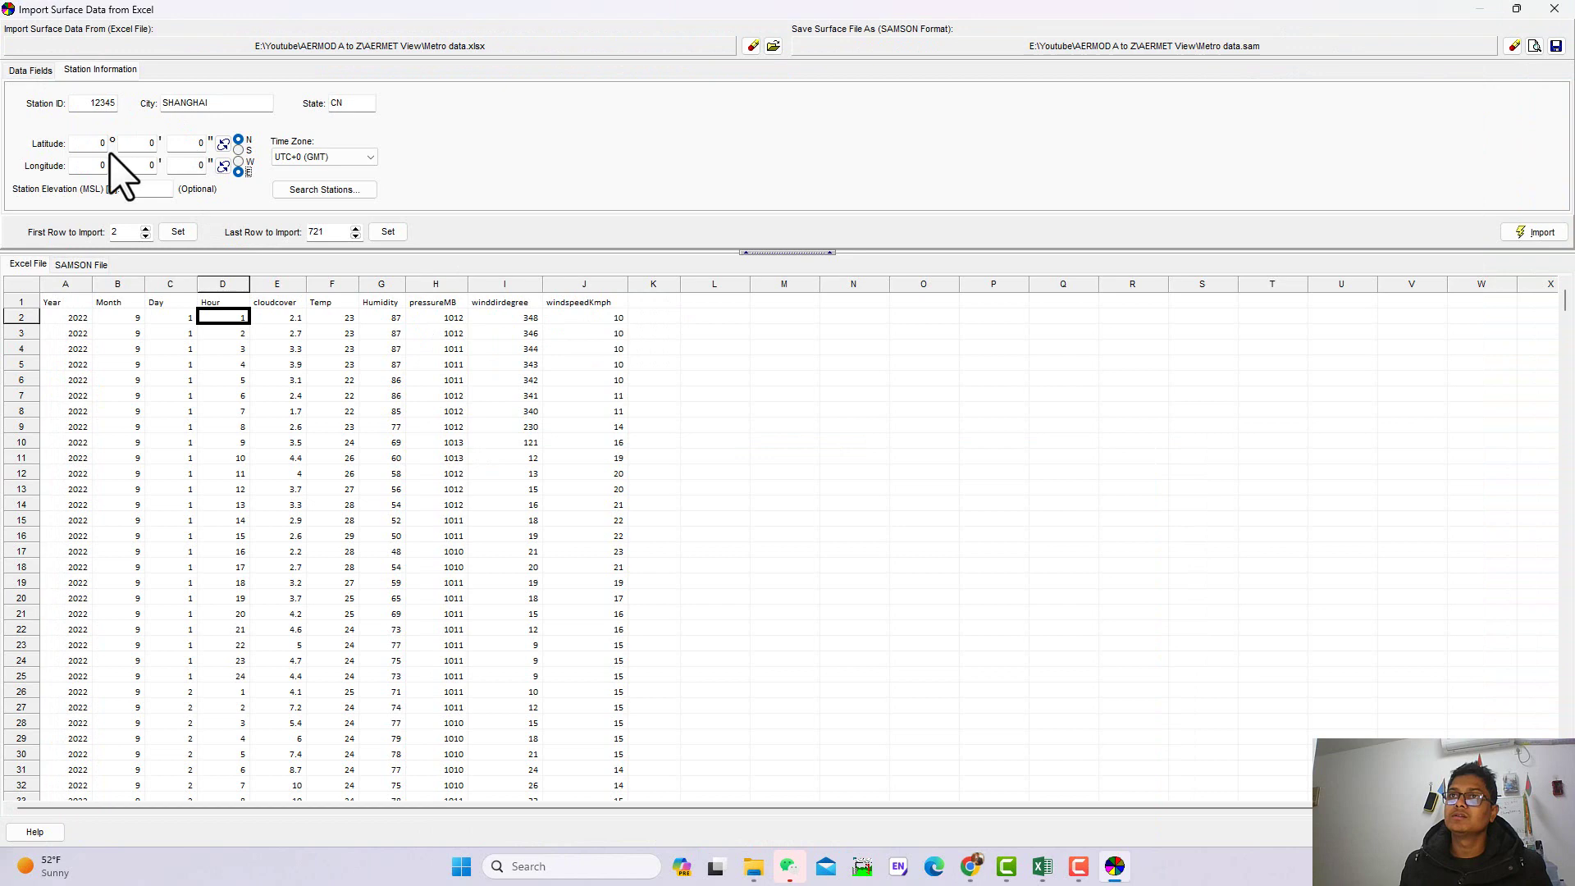
Look up the coordinates in the Lat and Long workbook in Excel and set the station latitude to 30° 49' 8" N
click(89, 144)
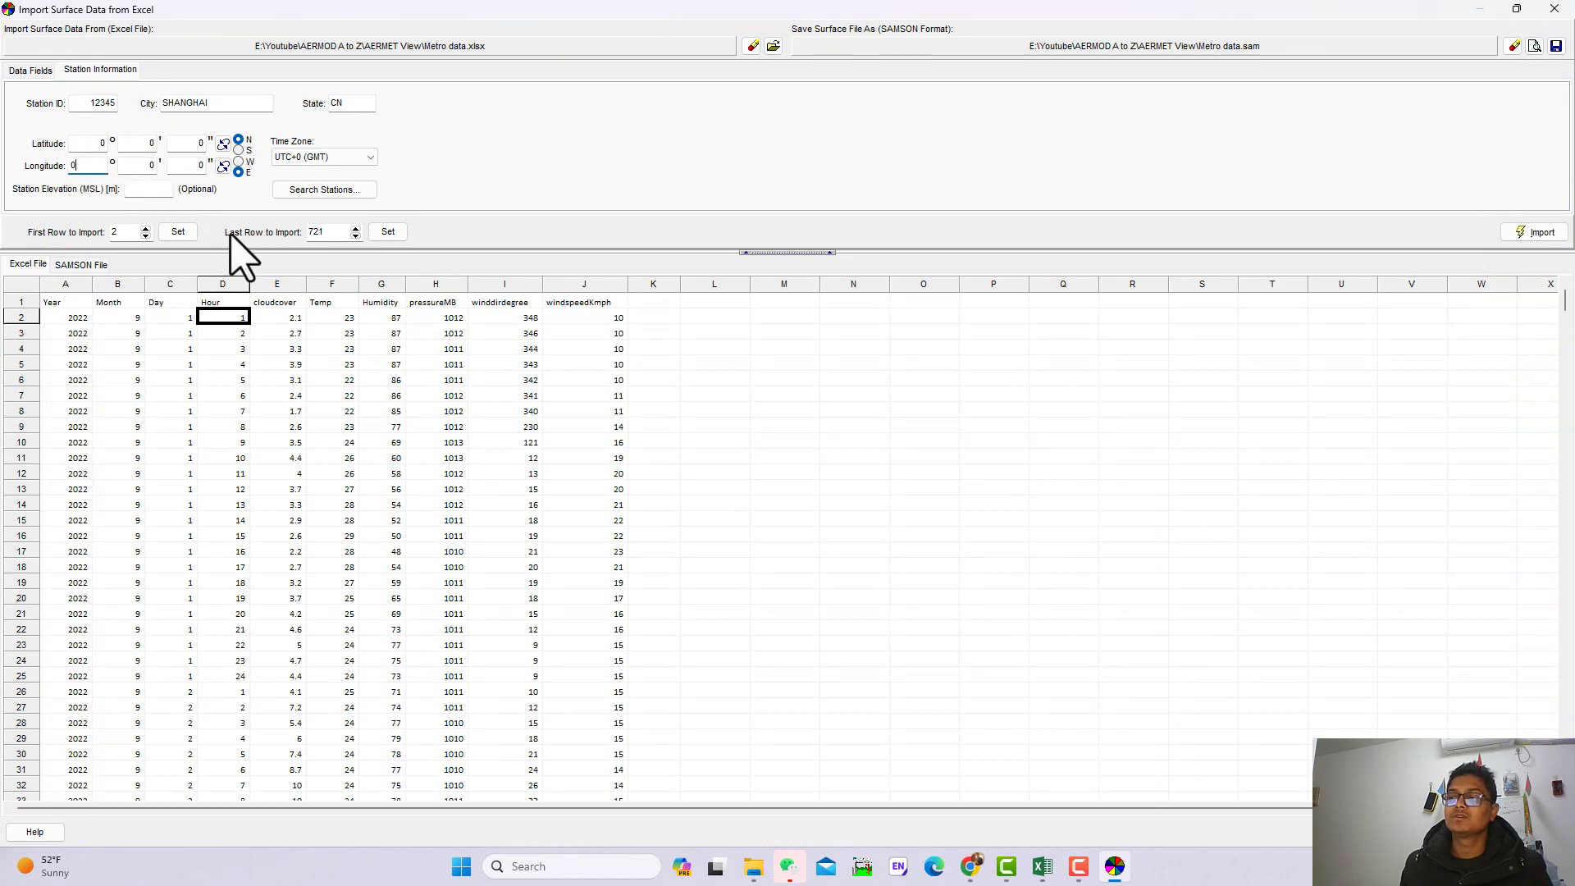
mouse_move(1043, 874)
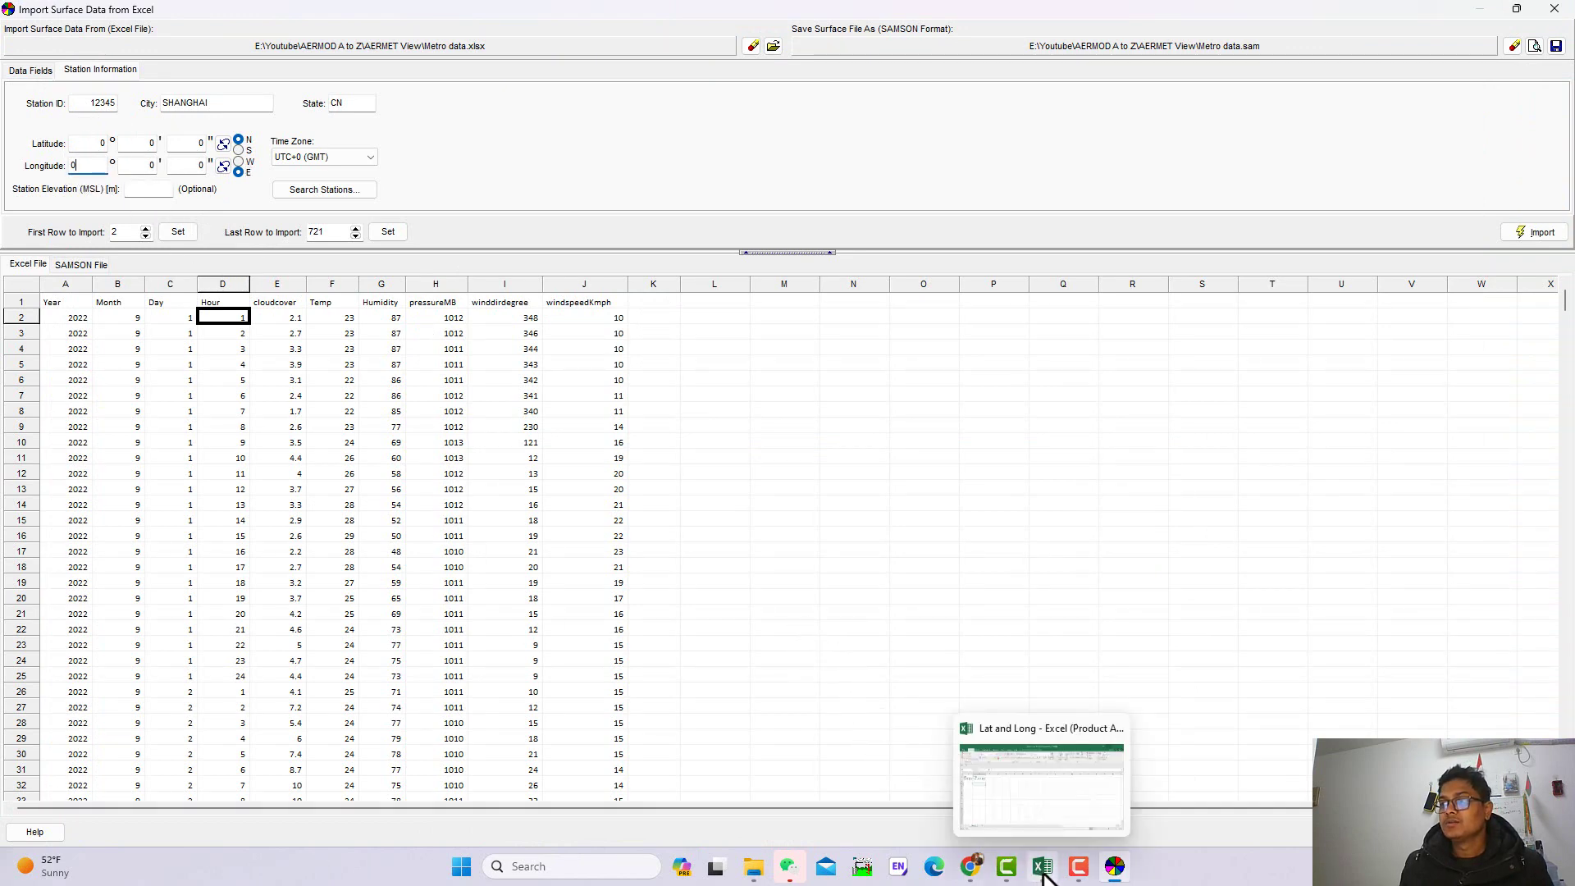
click(1046, 829)
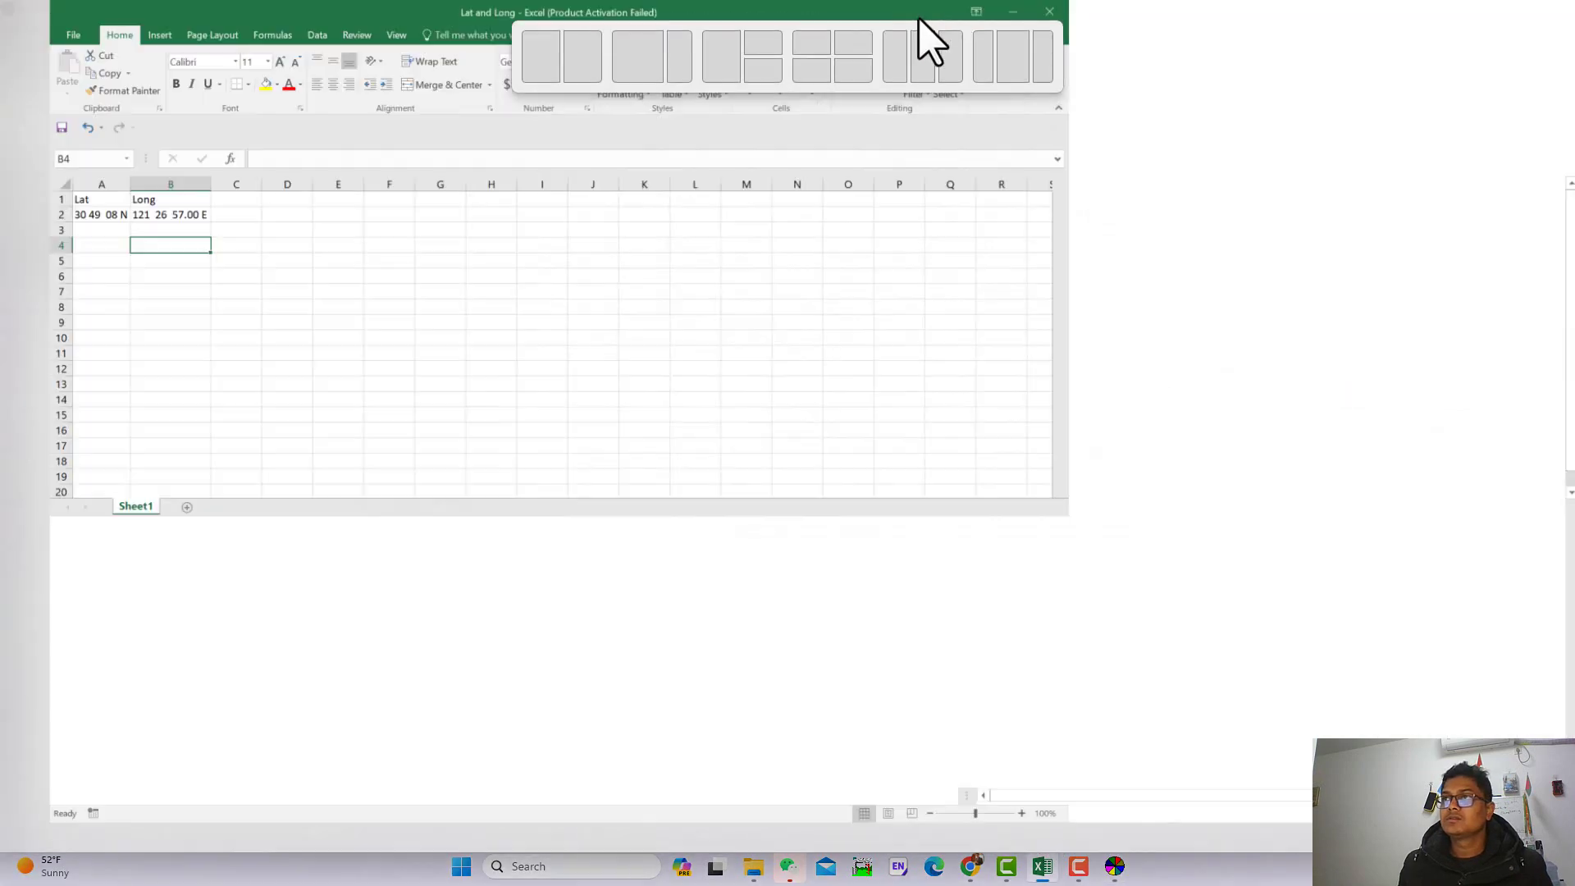
double_click(922, 17)
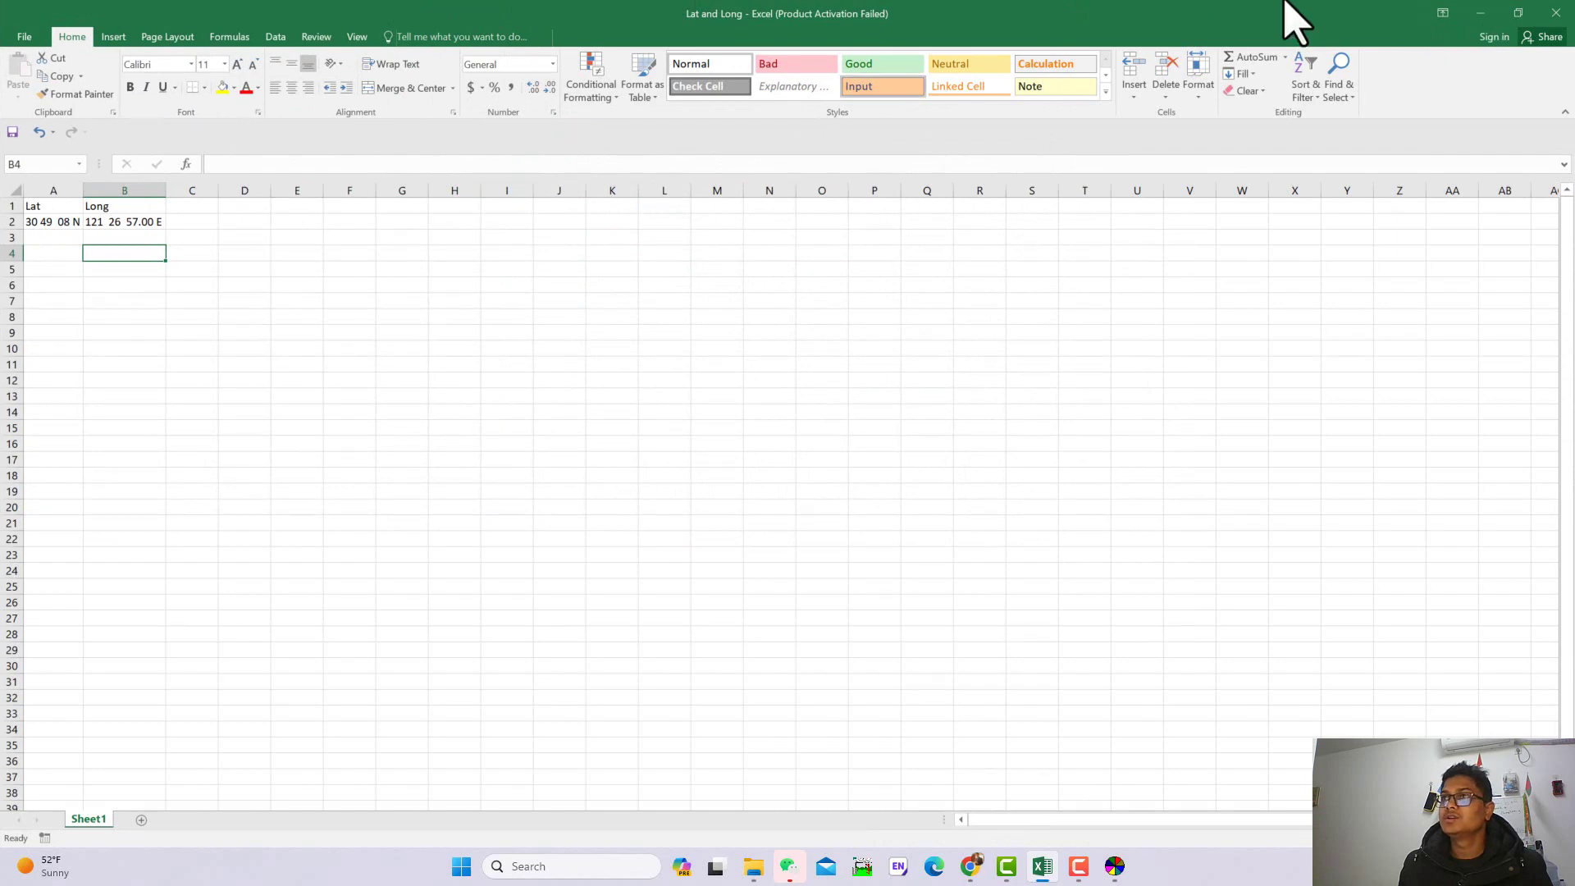
click(1480, 14)
key(shift+Tab)
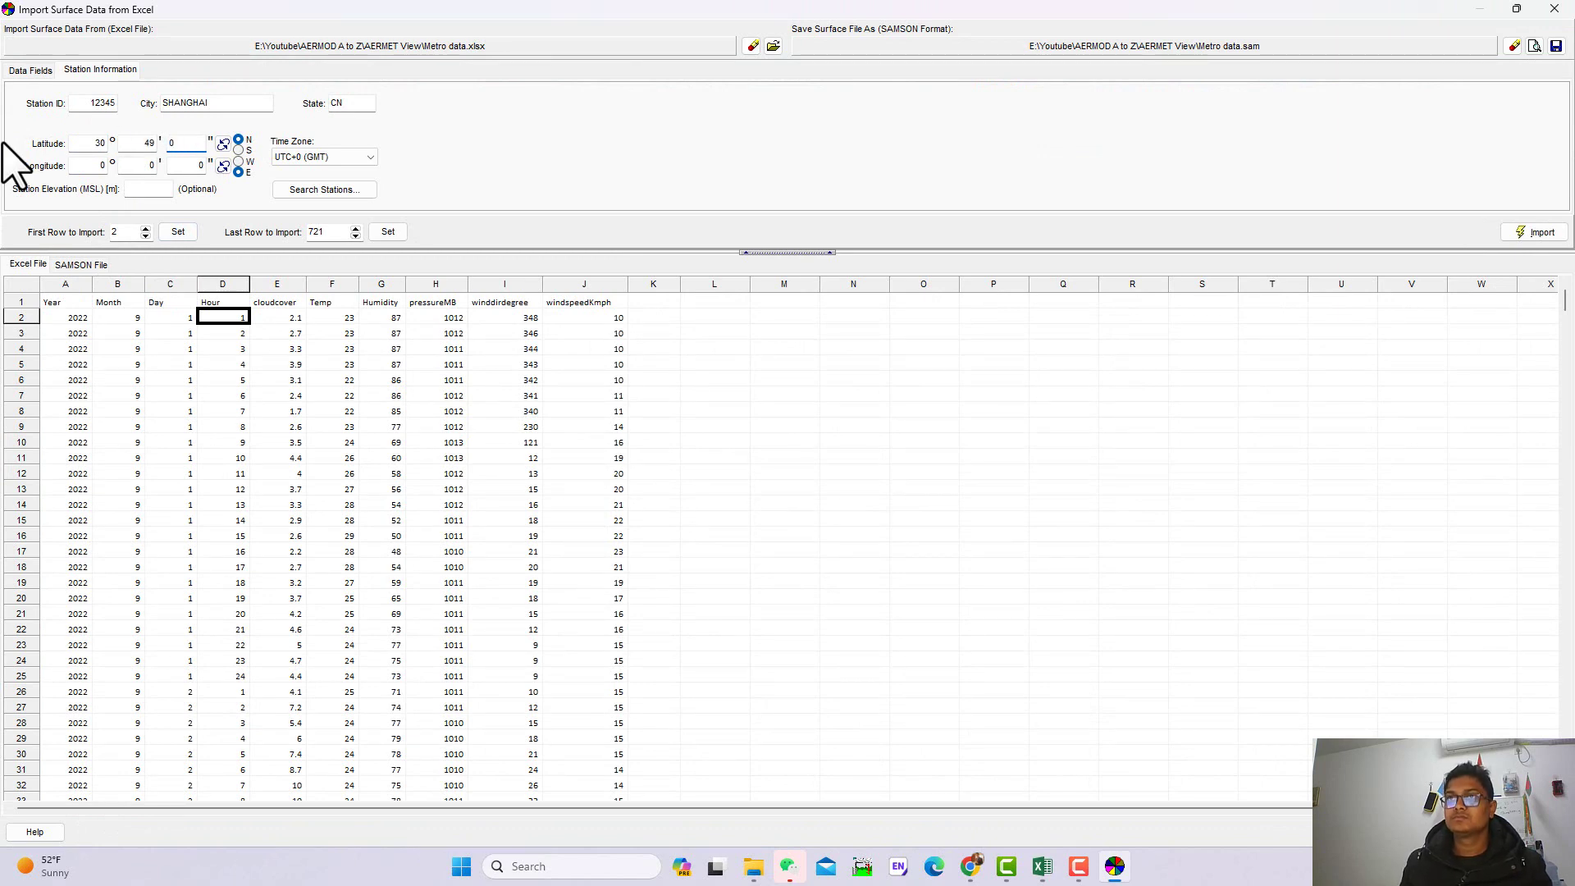
Set the station longitude to 121° 26' 57" E, consulting the Lat and Long workbook for the values
click(98, 166)
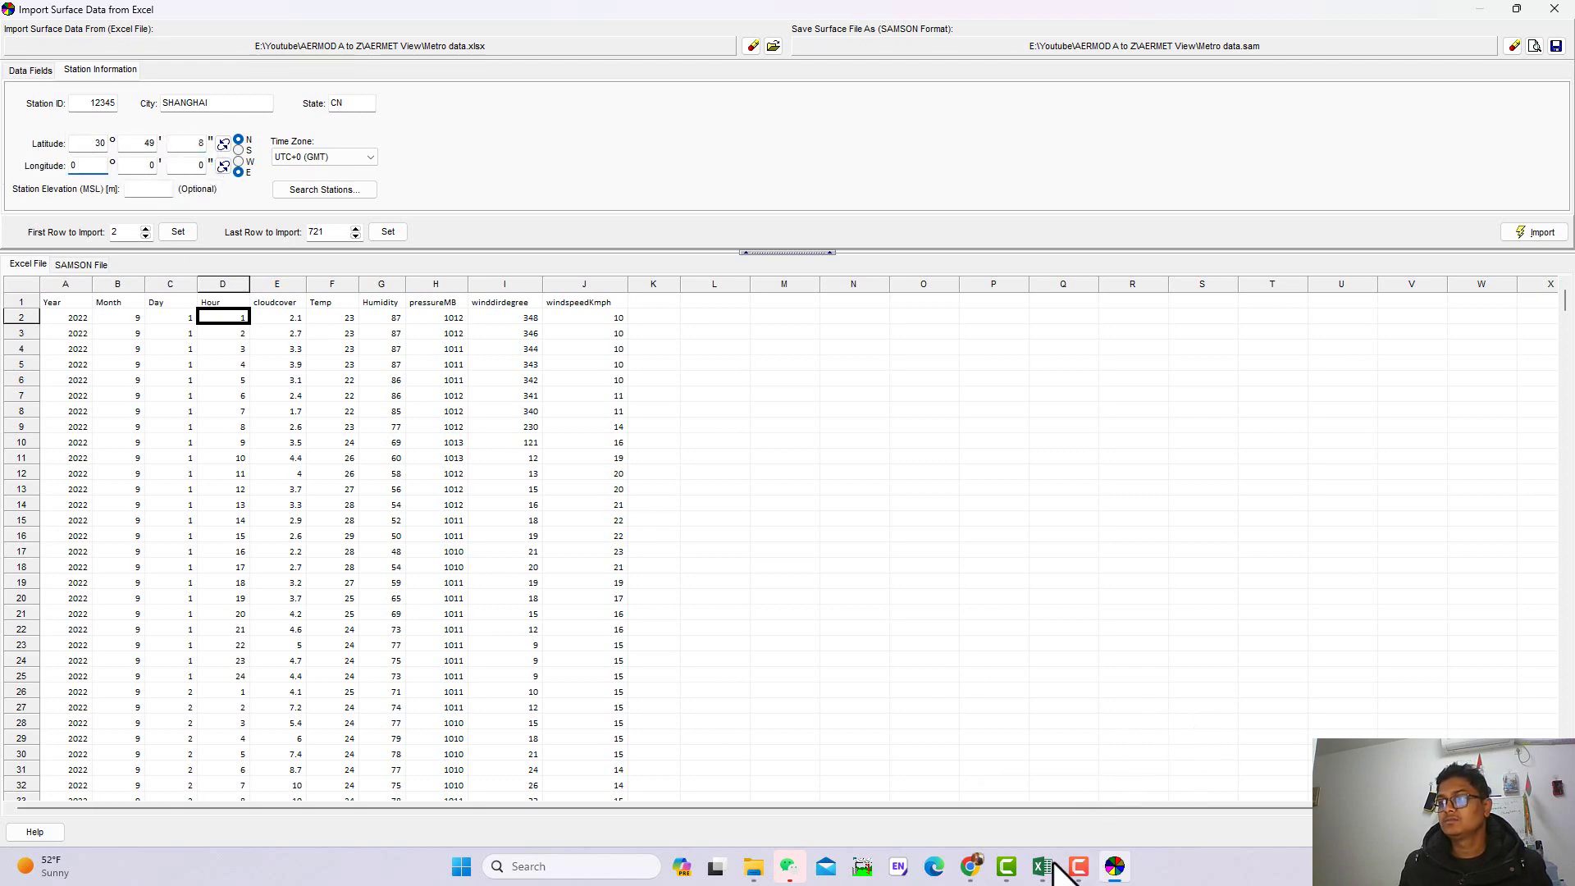
mouse_move(1042, 866)
click(1066, 817)
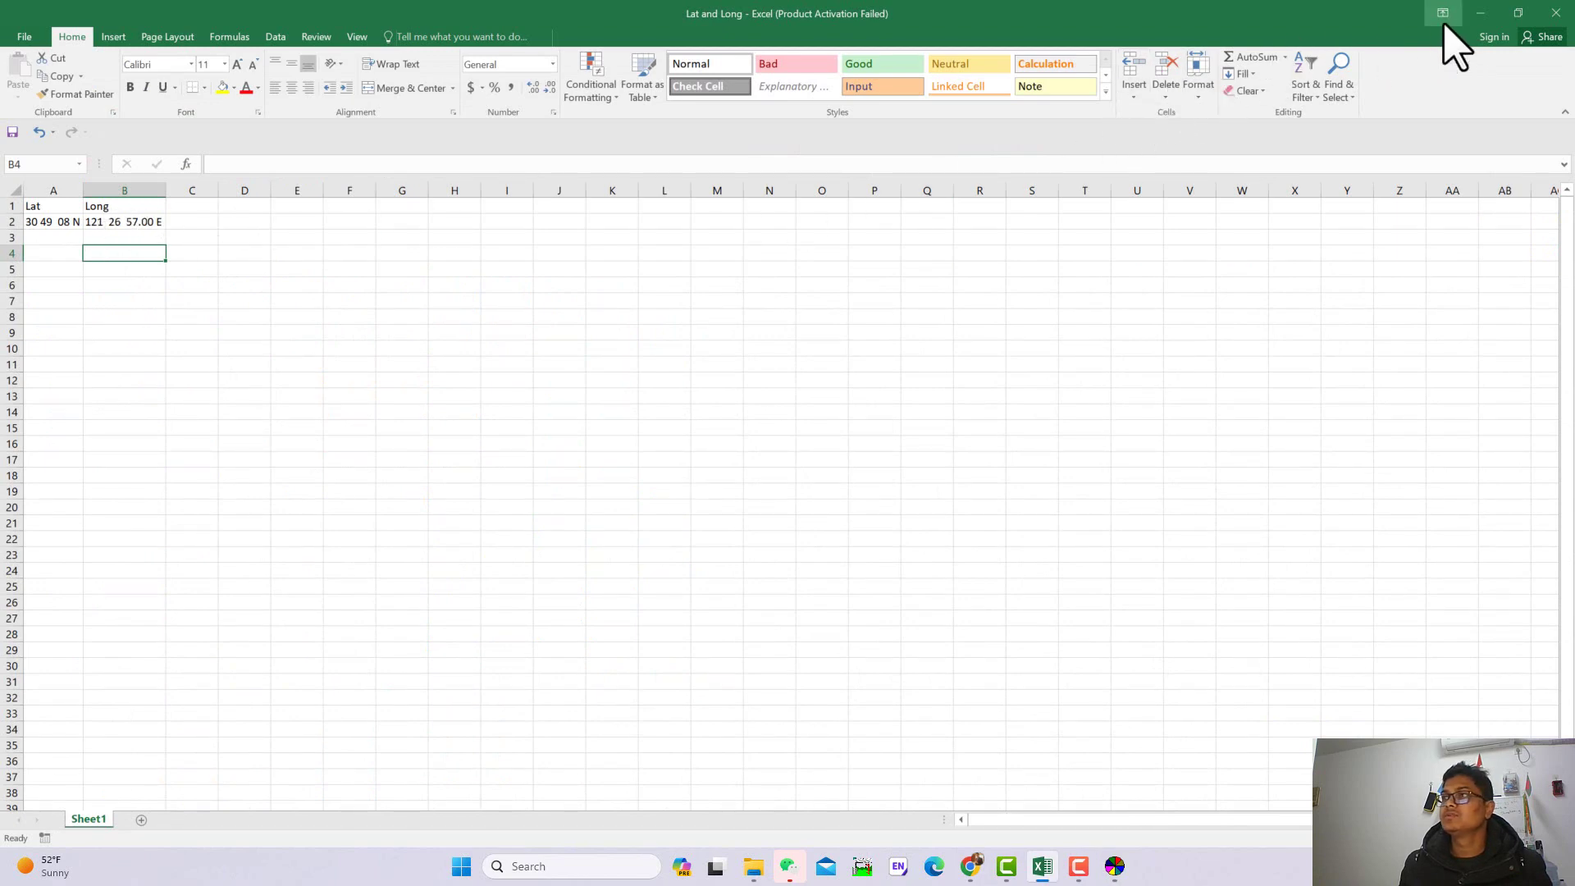
click(1479, 16)
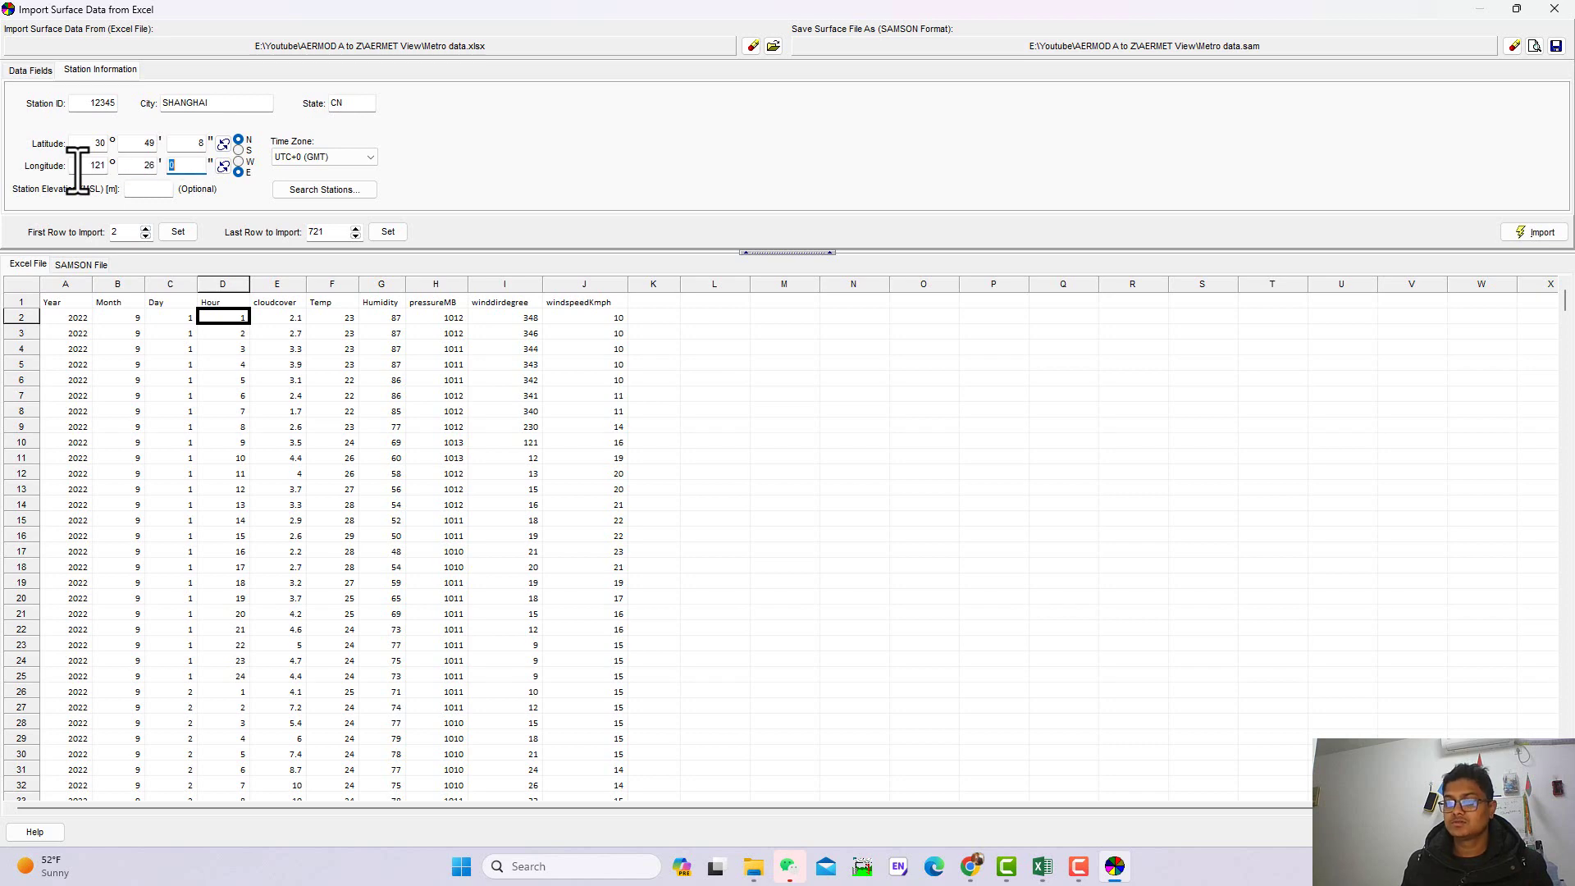
click(1044, 863)
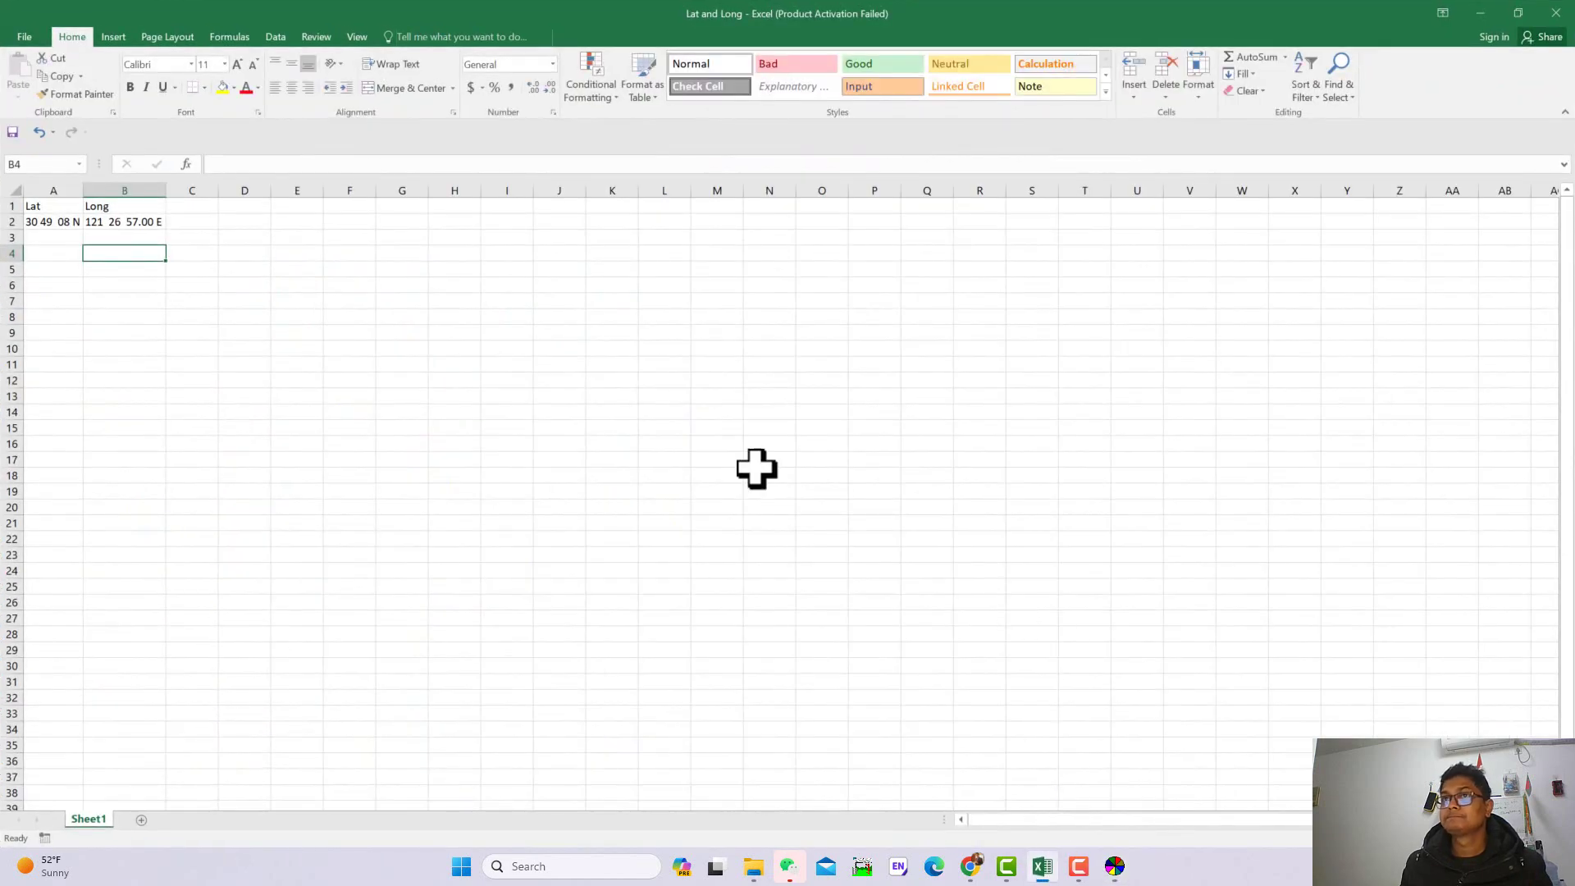
click(1481, 14)
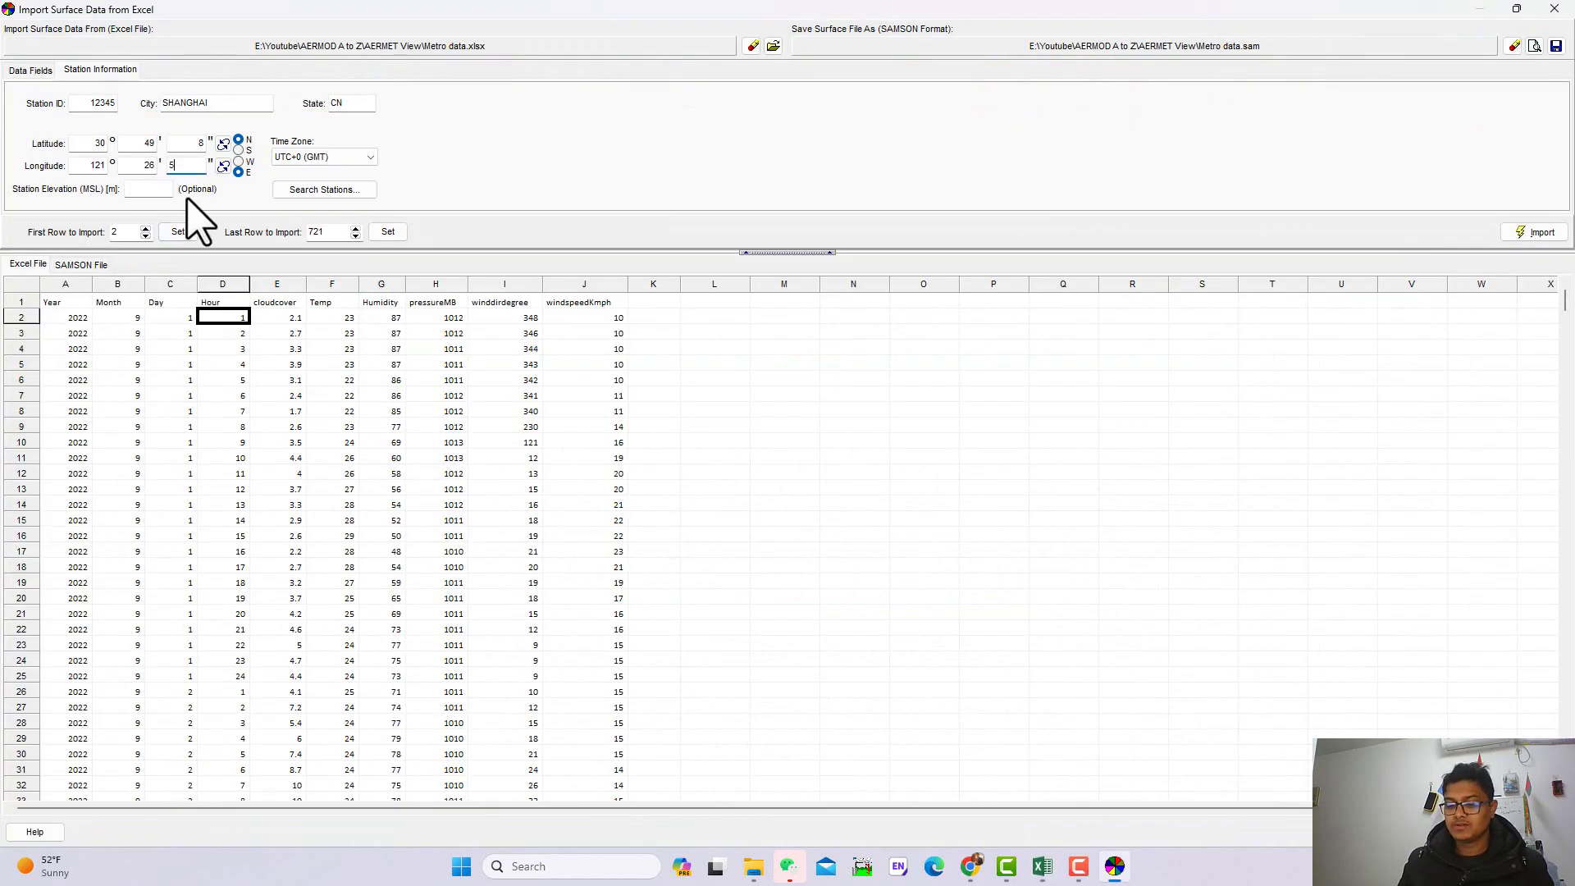
Set the station's time zone to UTC+8 (Beijing) and leave the optional station elevation blank
click(328, 159)
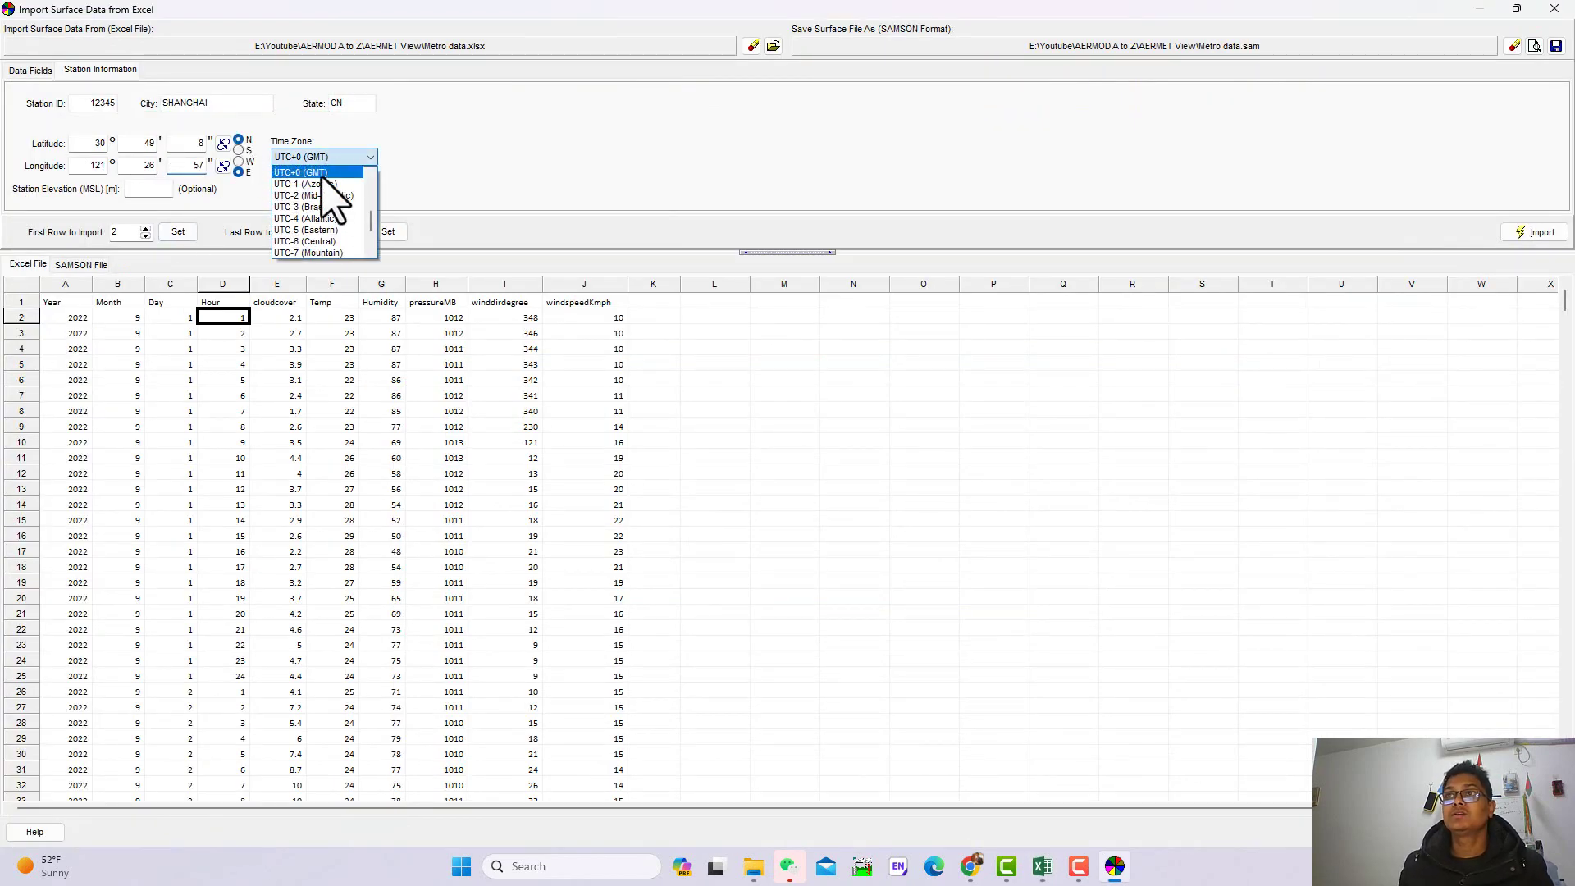
scroll(329, 200, up, 4)
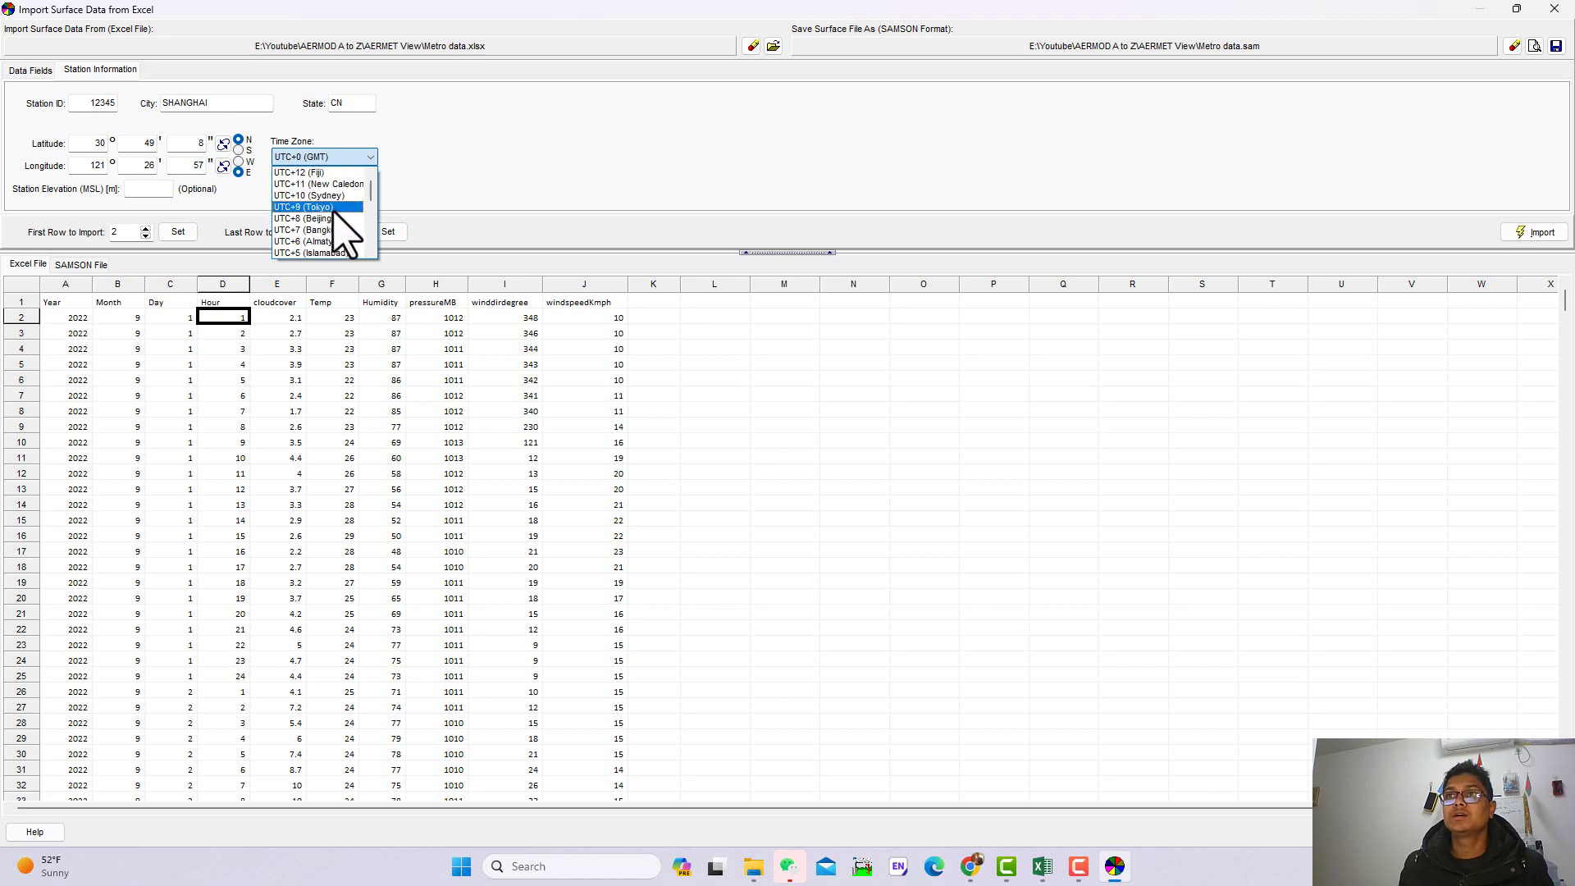
click(331, 220)
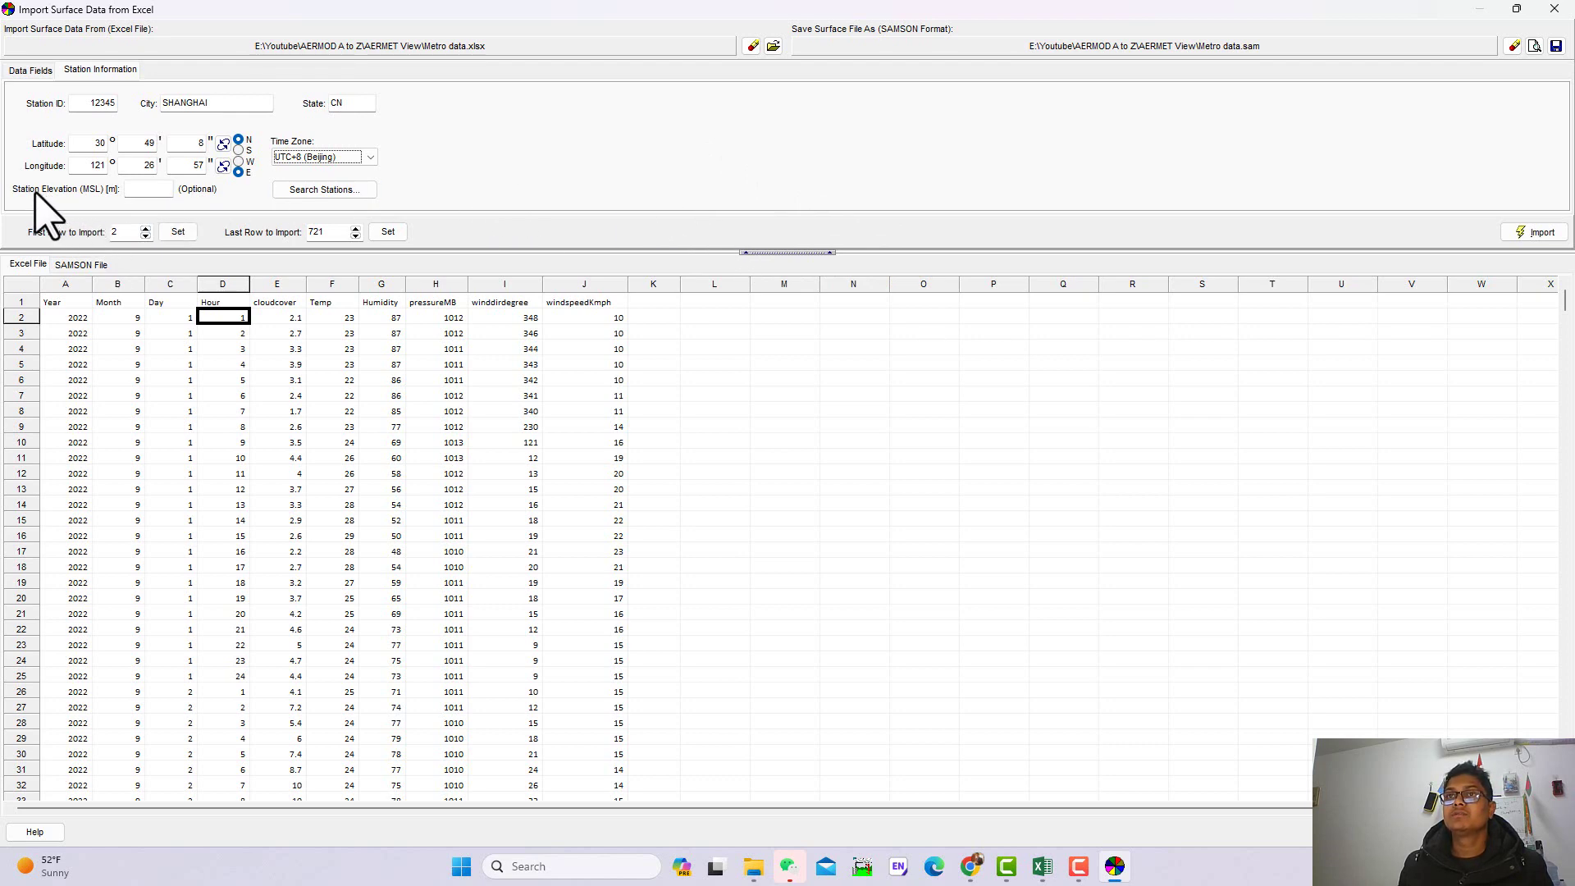
click(140, 189)
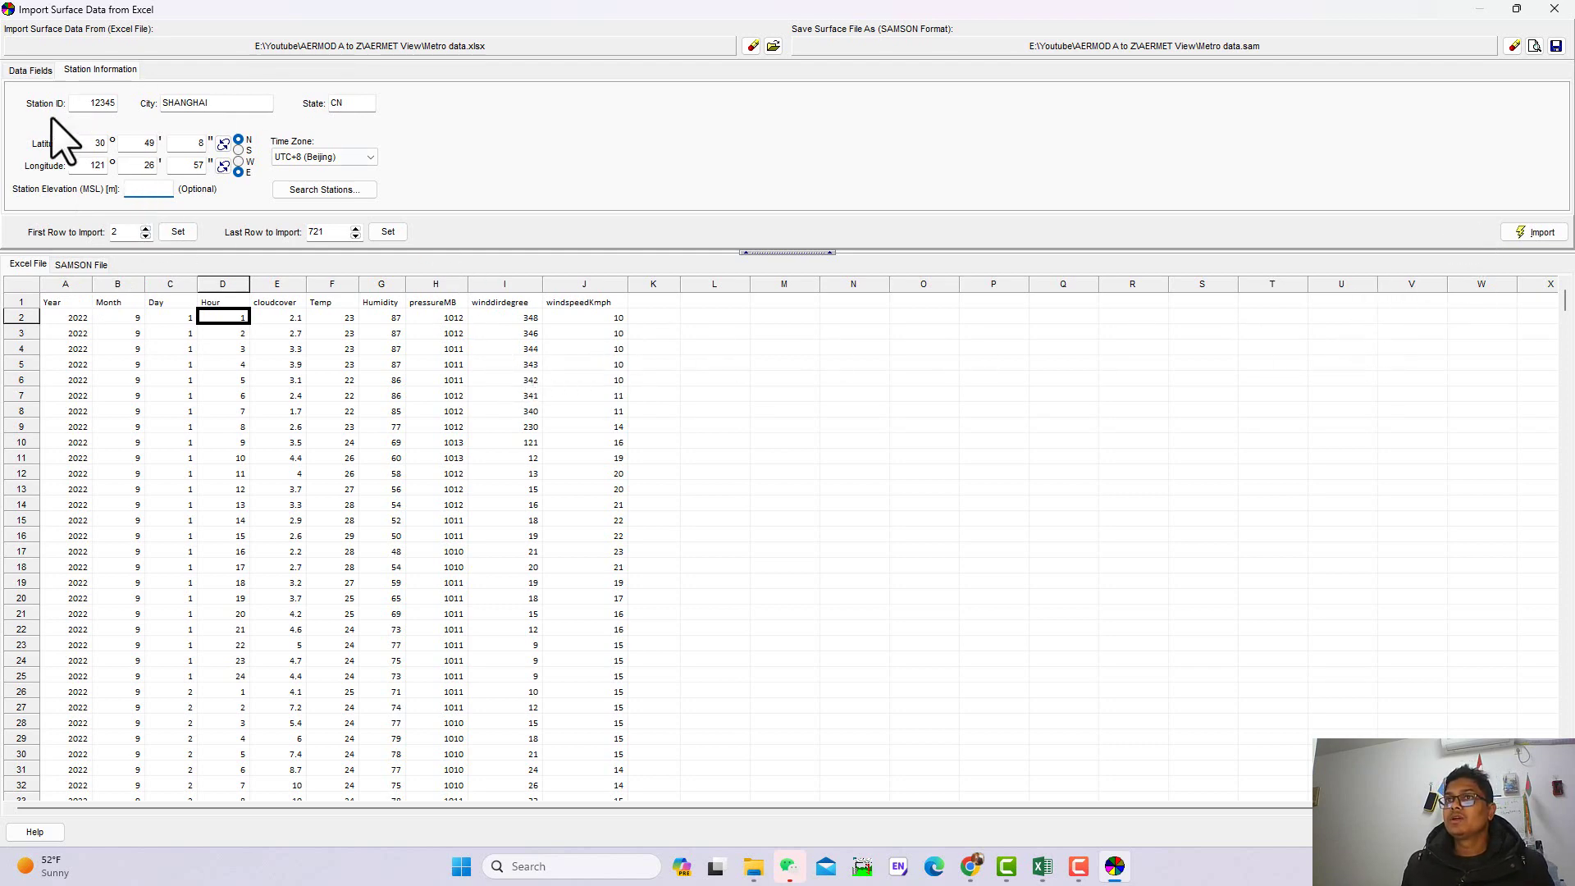
Import the Excel surface data into the SAMSON file, review the resulting Metro data.sam, and close the import window
click(1541, 236)
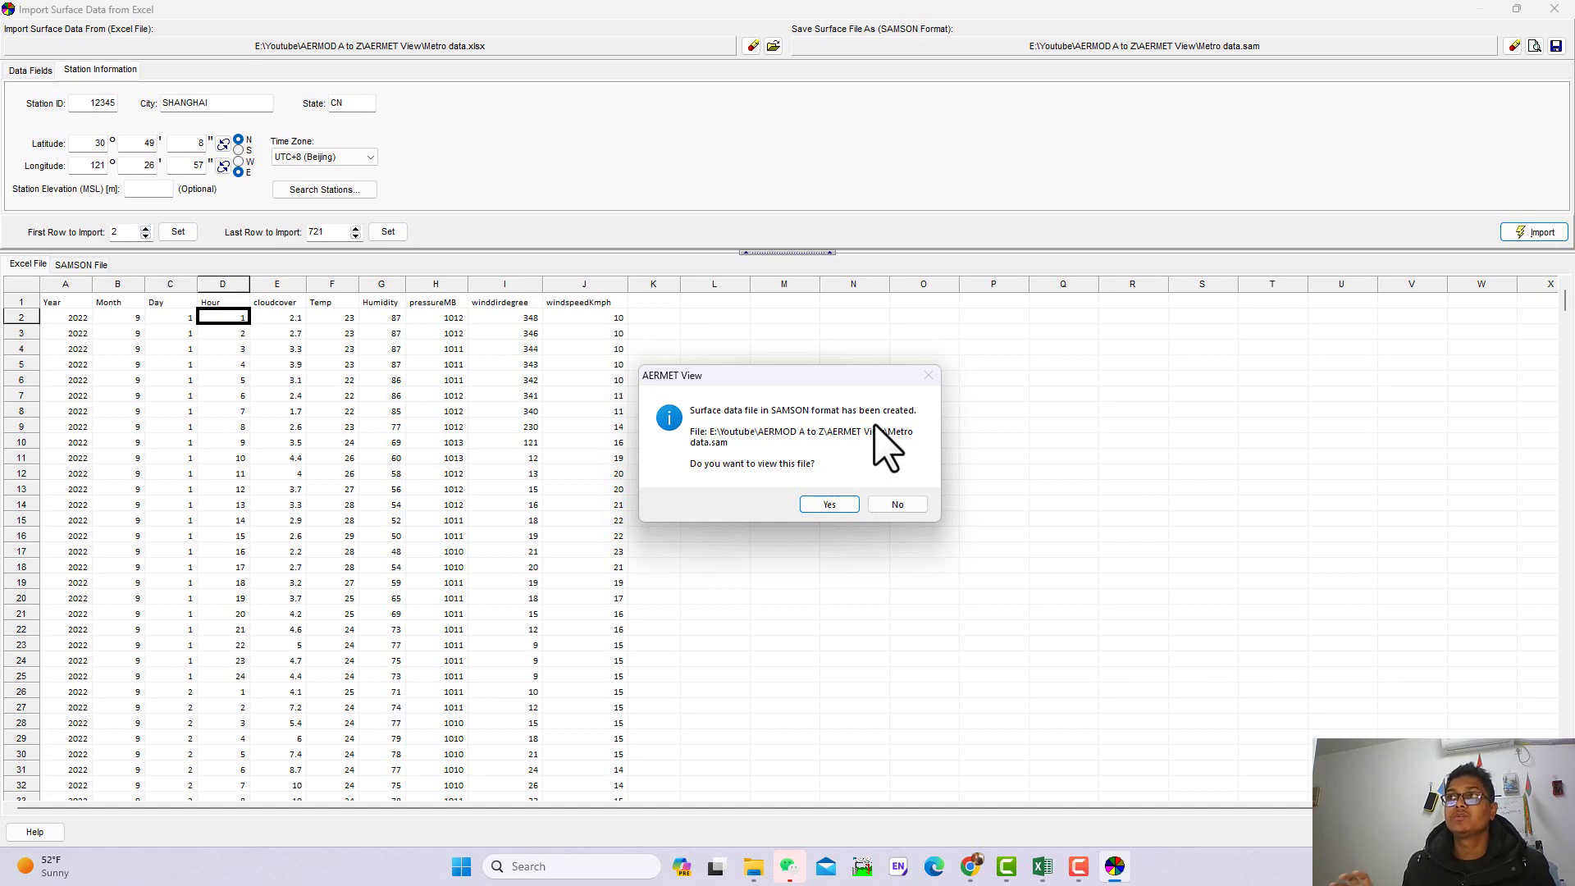
click(829, 504)
scroll(746, 361, down, 20)
scroll(744, 358, down, 20)
scroll(737, 361, down, 2)
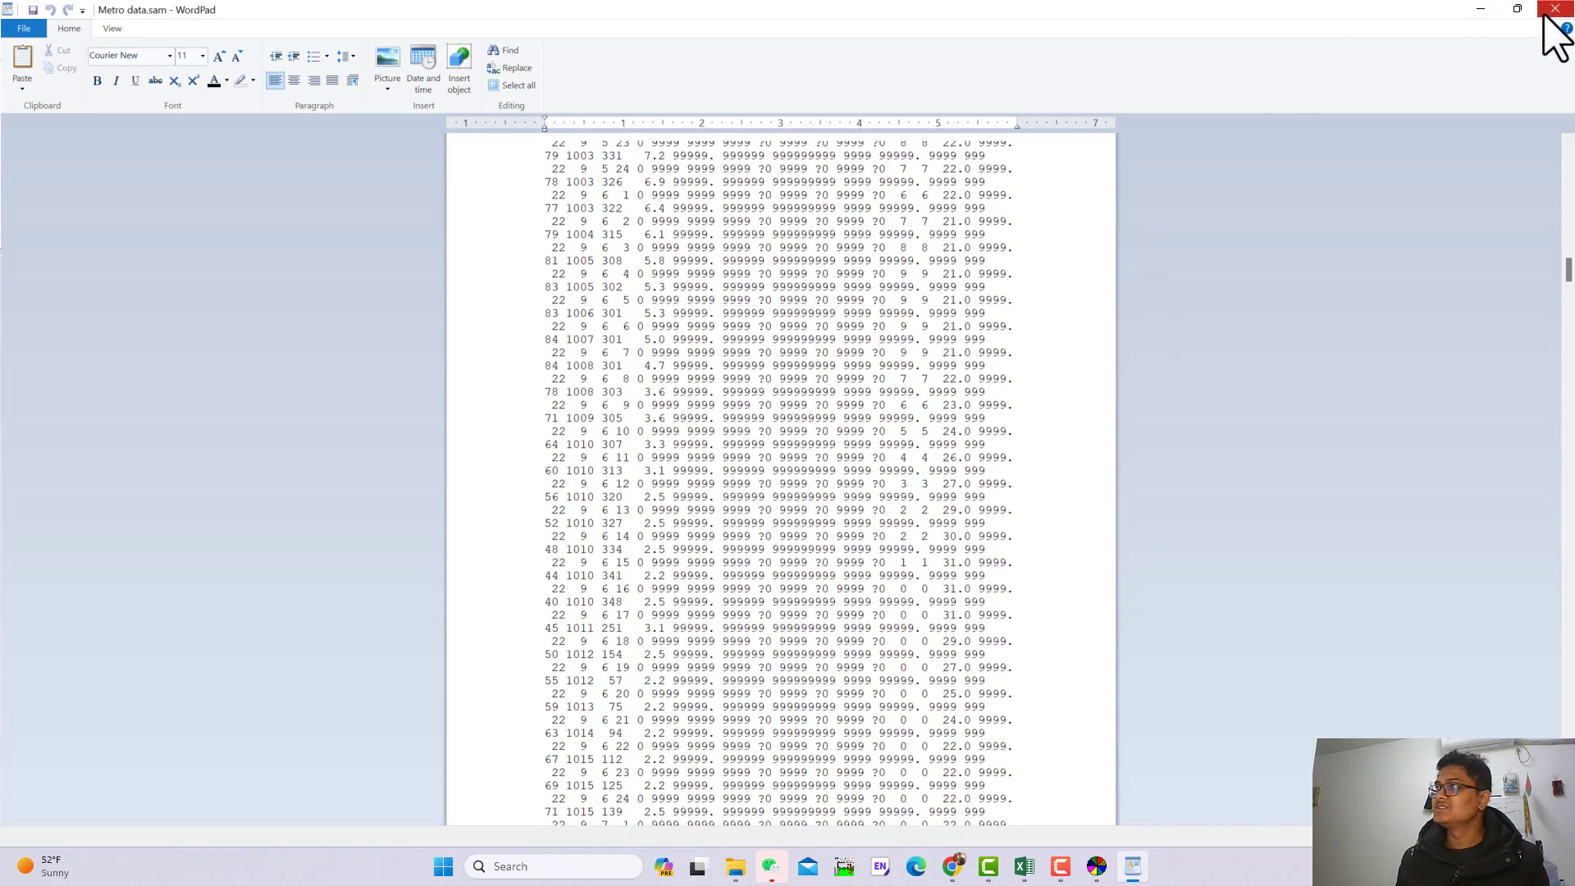
click(1545, 10)
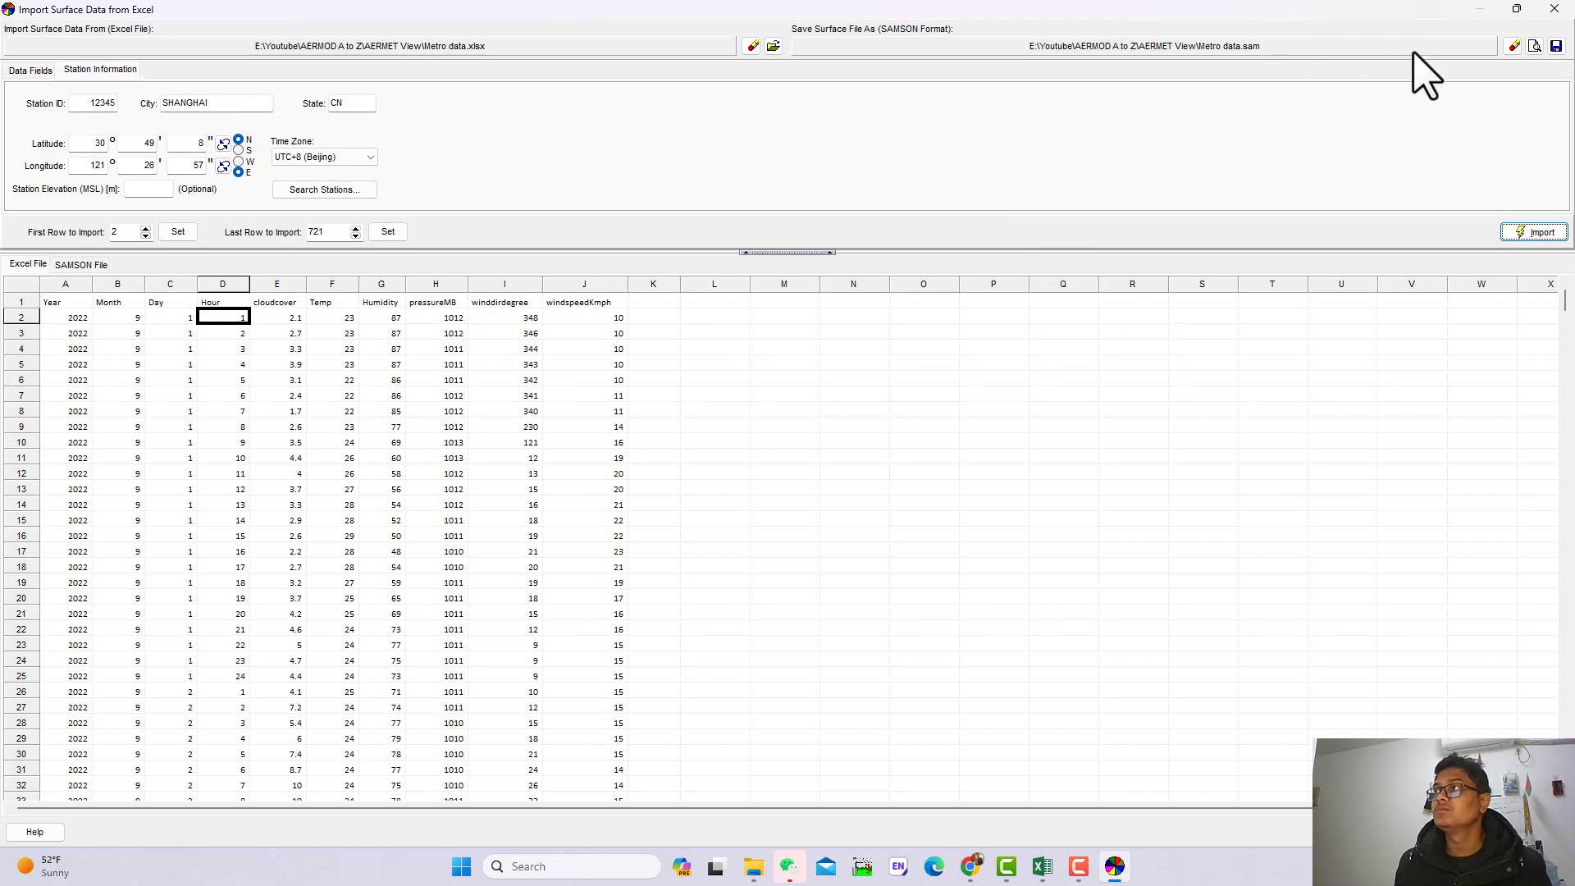
click(1555, 9)
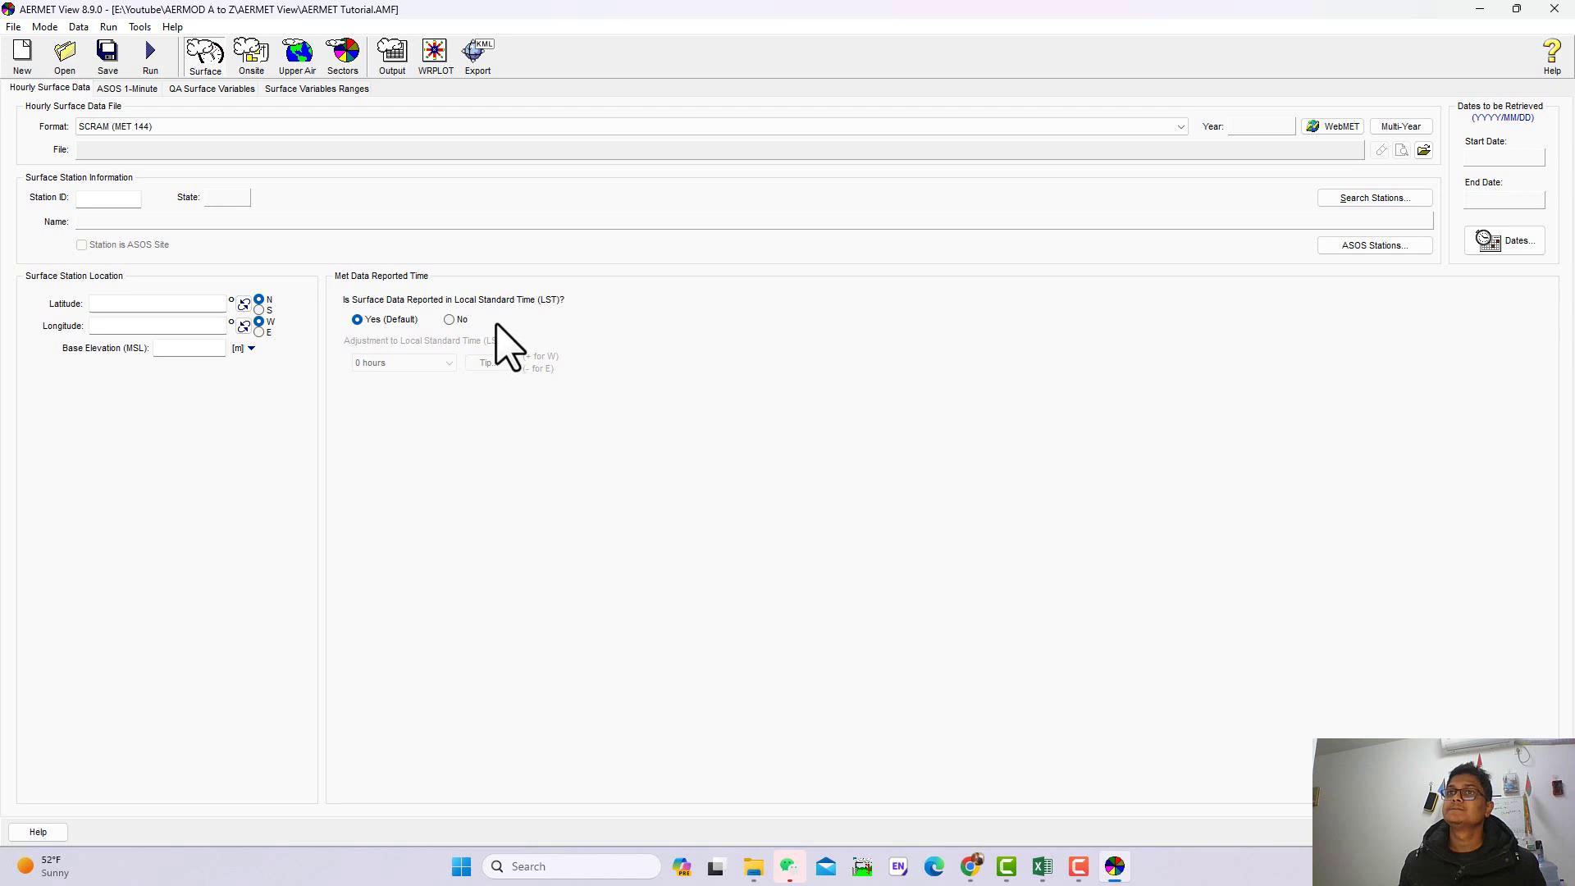
Set the hourly surface data format to SAMSON and load Metro data.sam as the data file
click(240, 126)
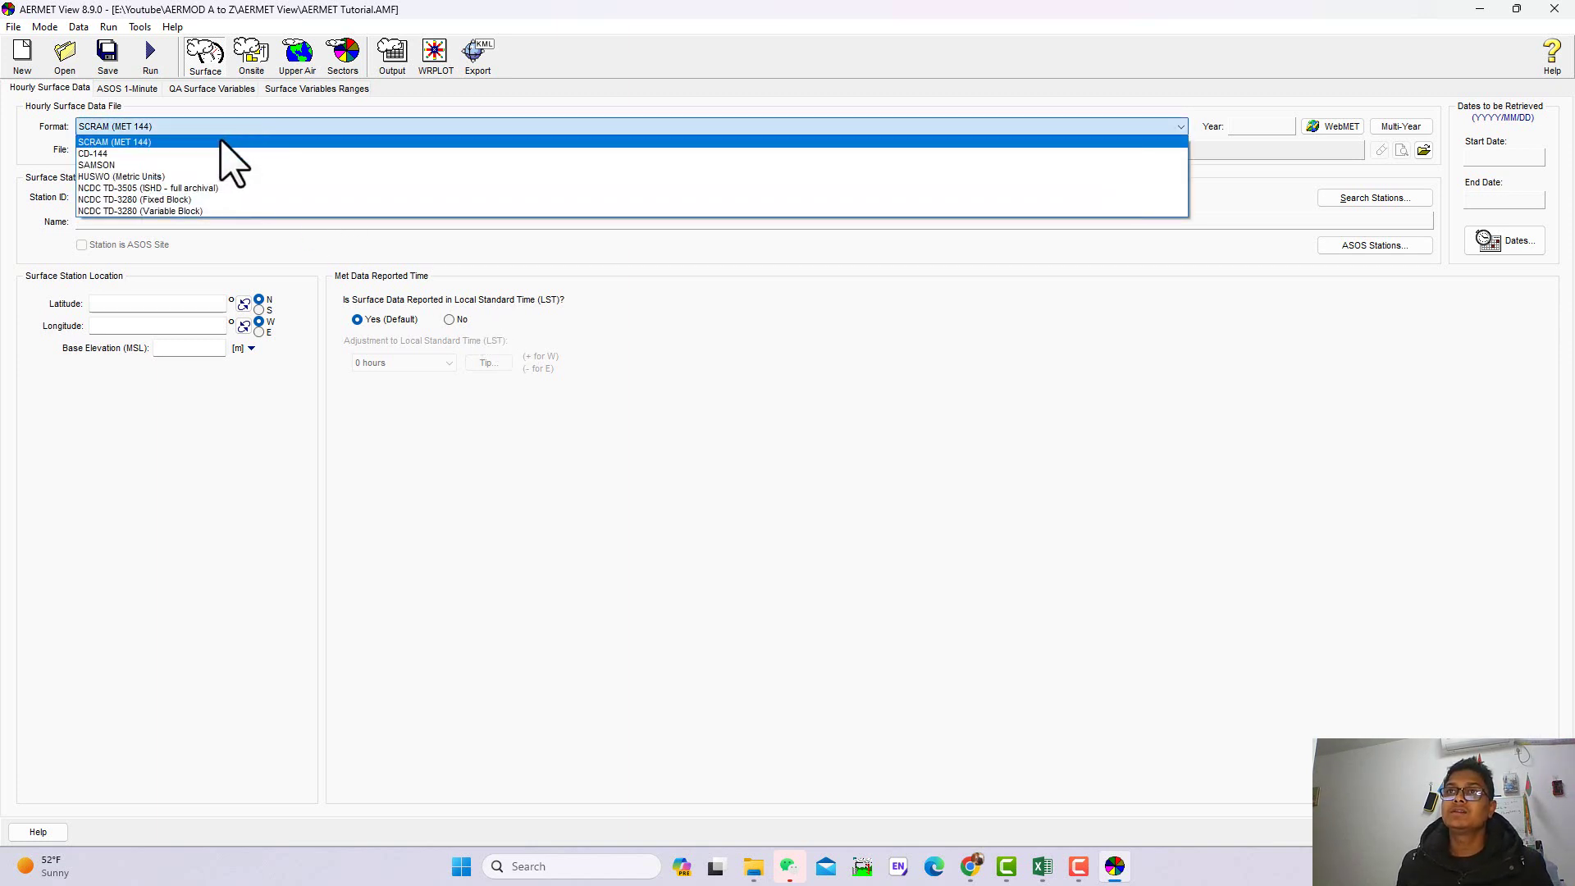
click(212, 165)
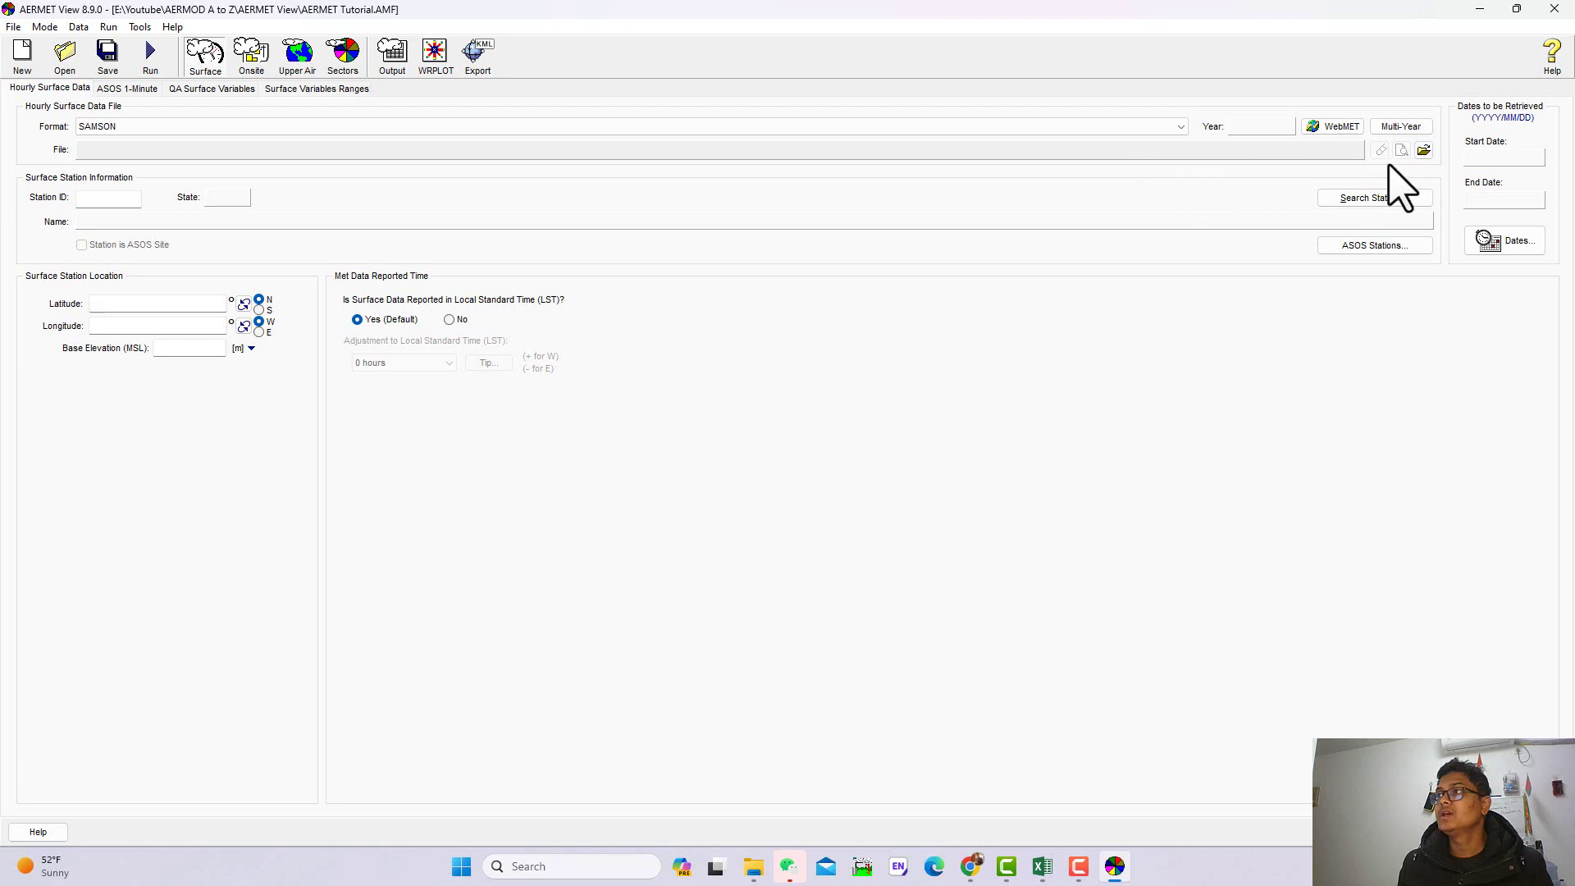
click(1424, 151)
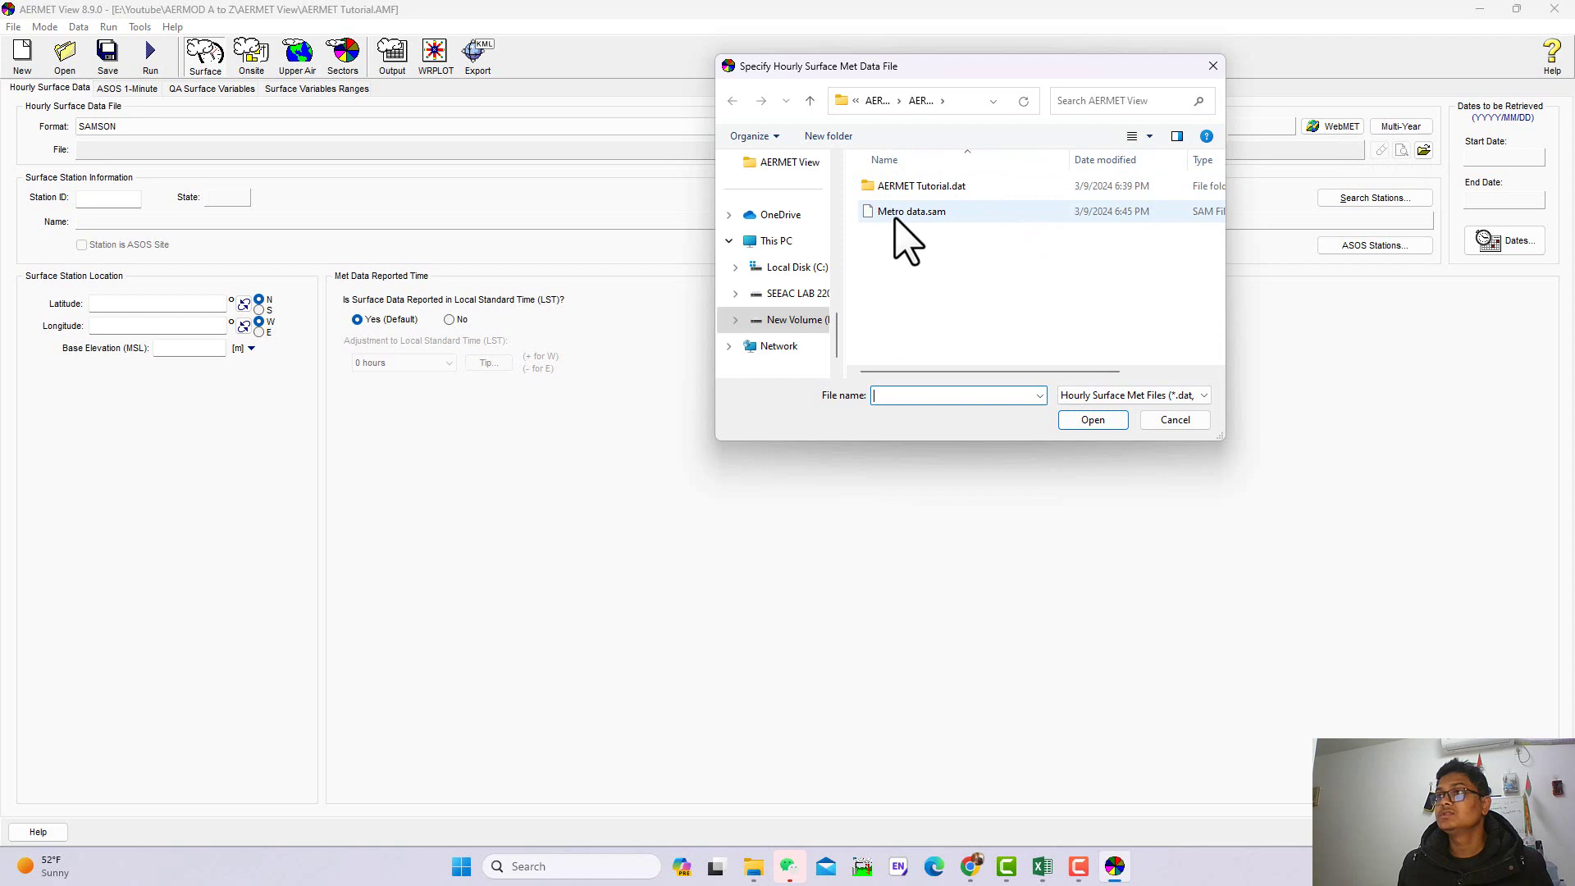
double_click(894, 216)
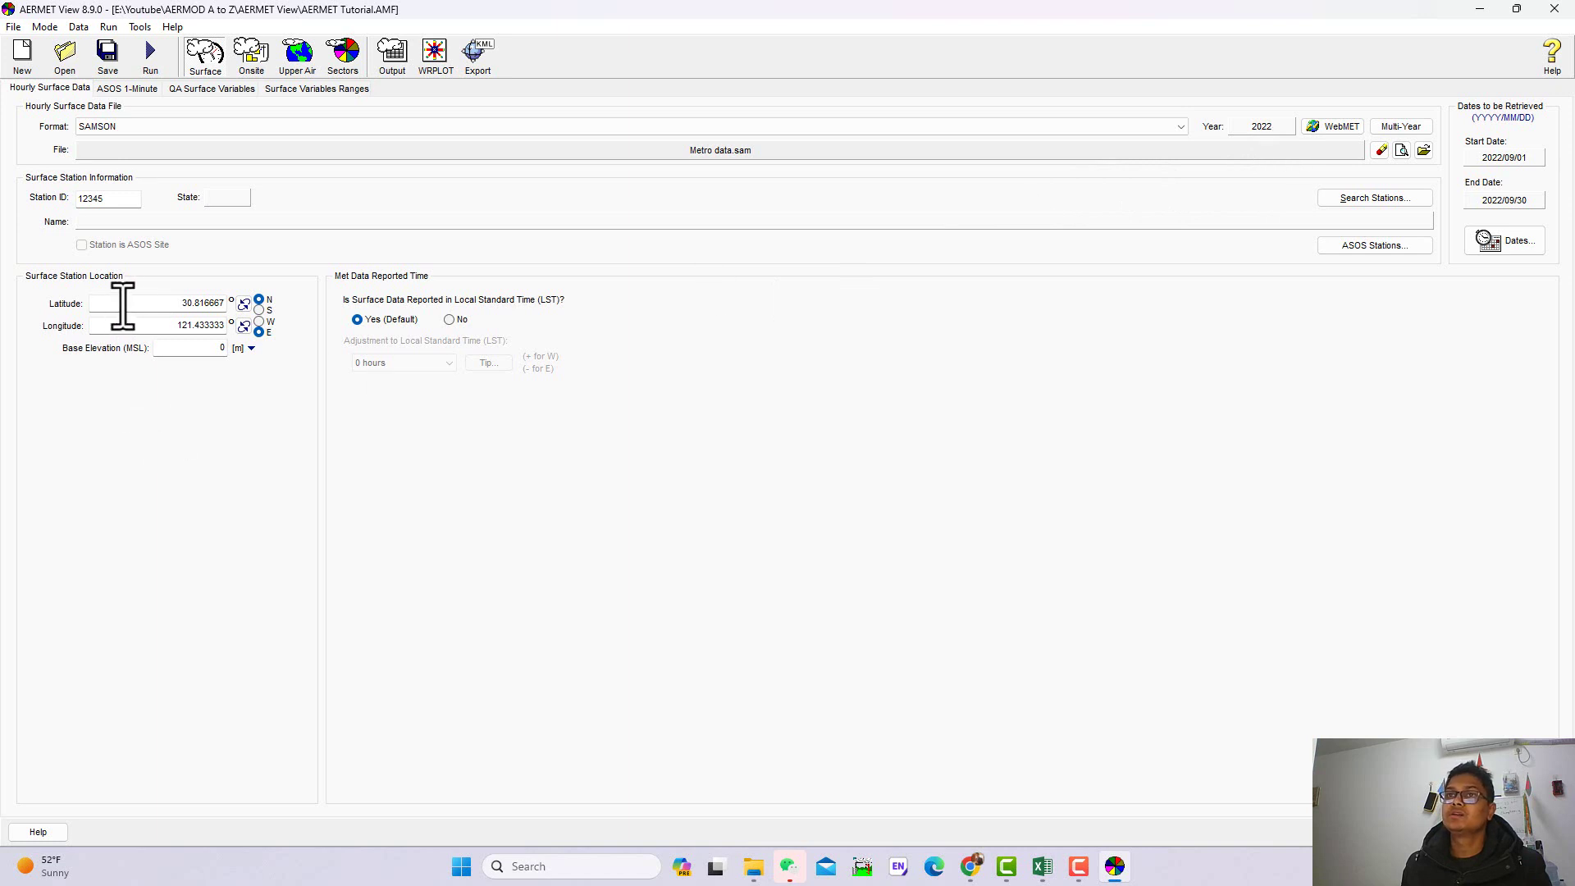
Display the station coordinates in degrees, minutes and seconds, and export the surface station to Google Earth to check its location
click(243, 304)
click(244, 327)
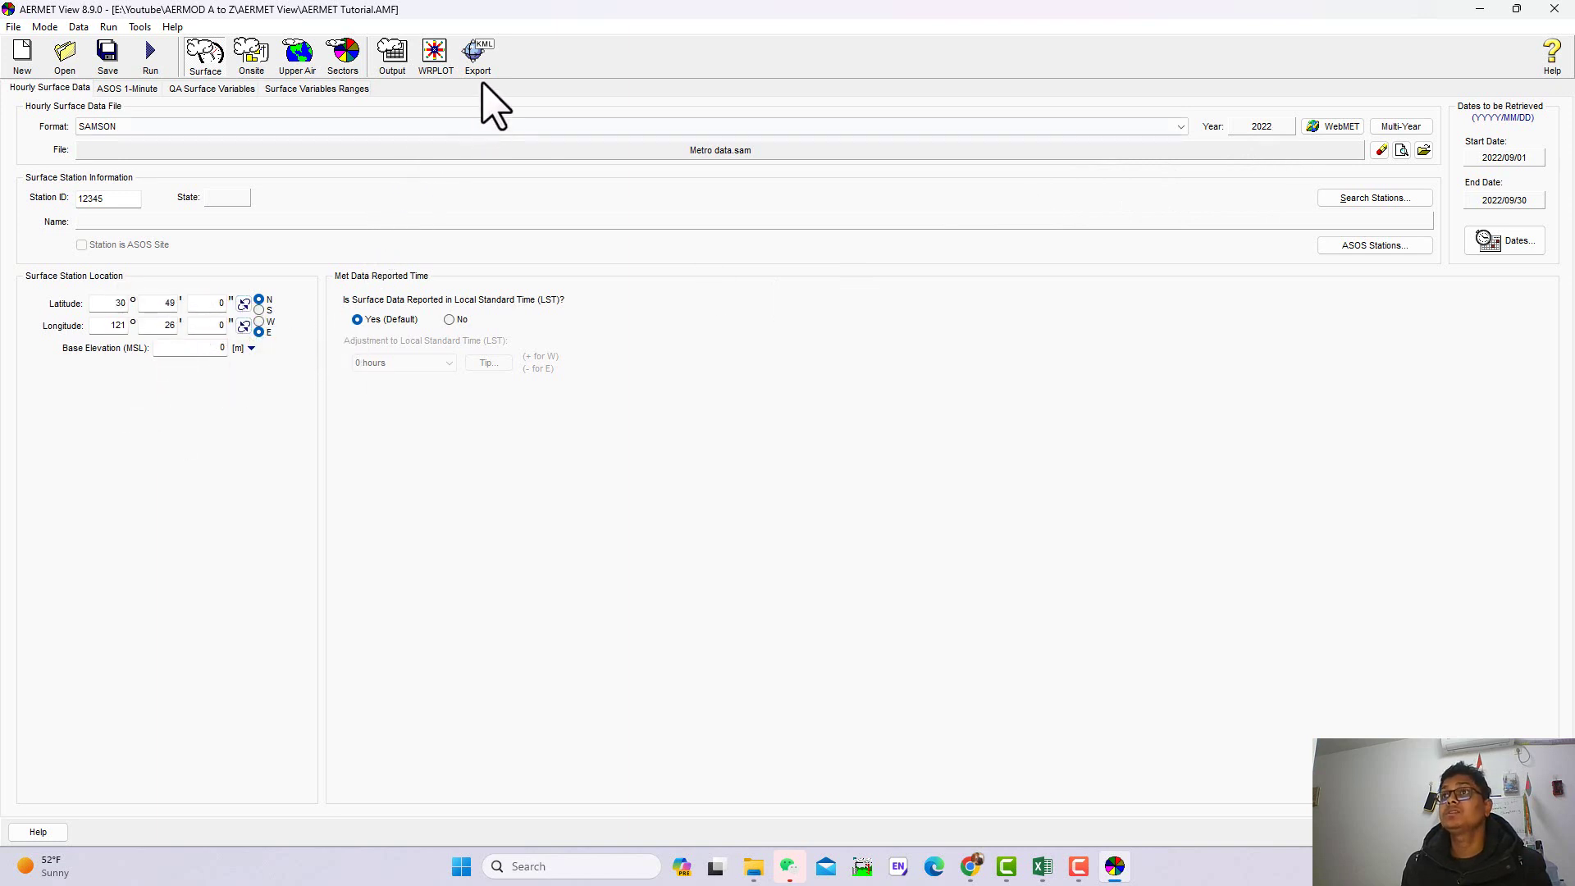
click(476, 58)
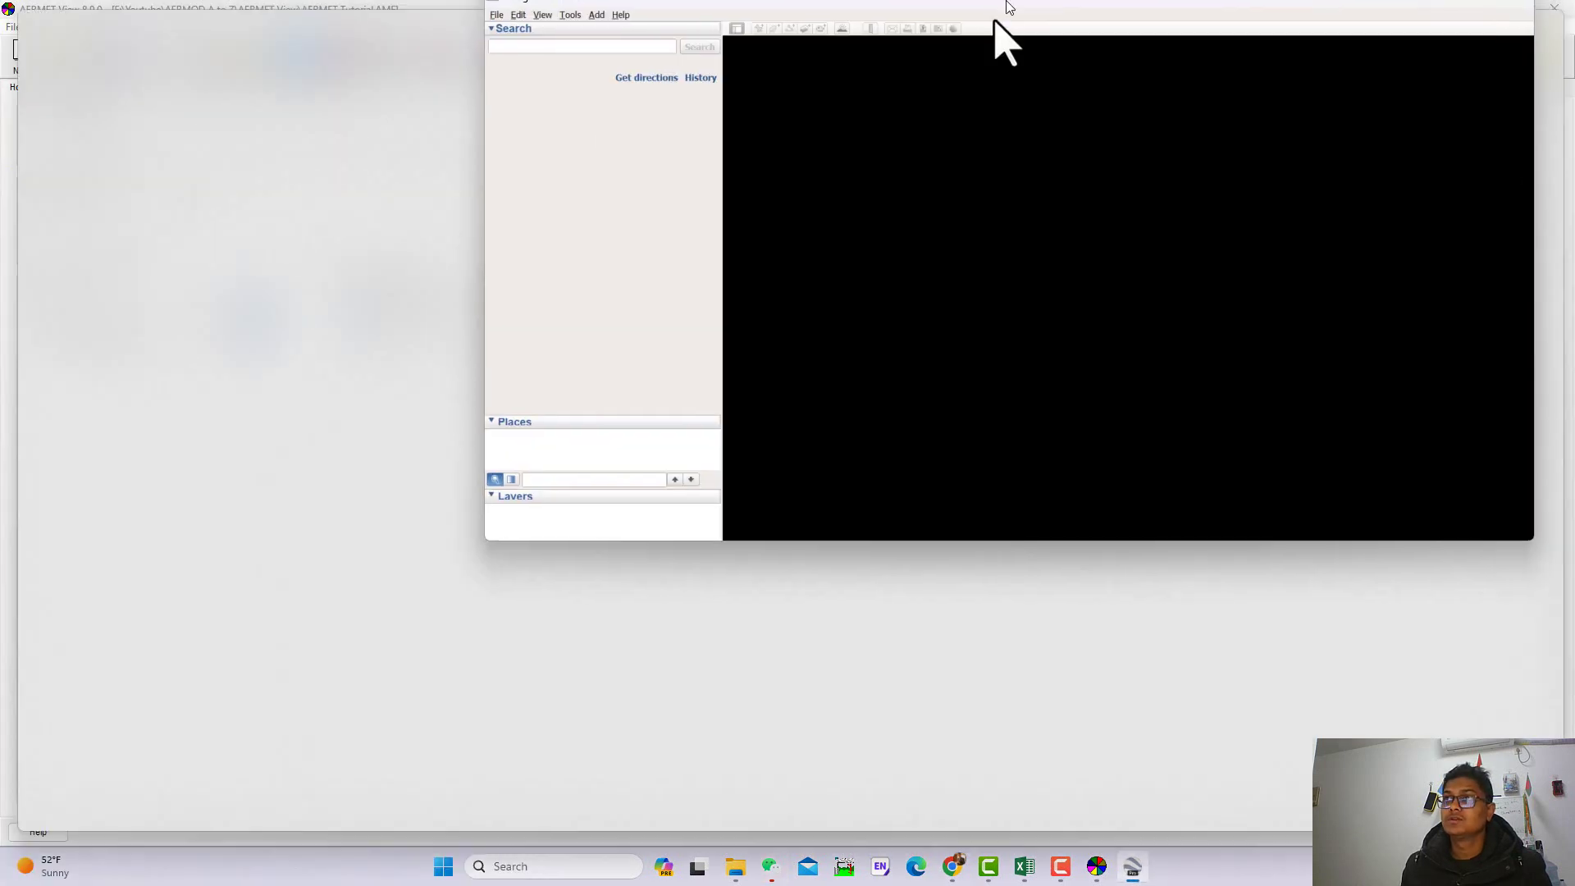
double_click(995, 17)
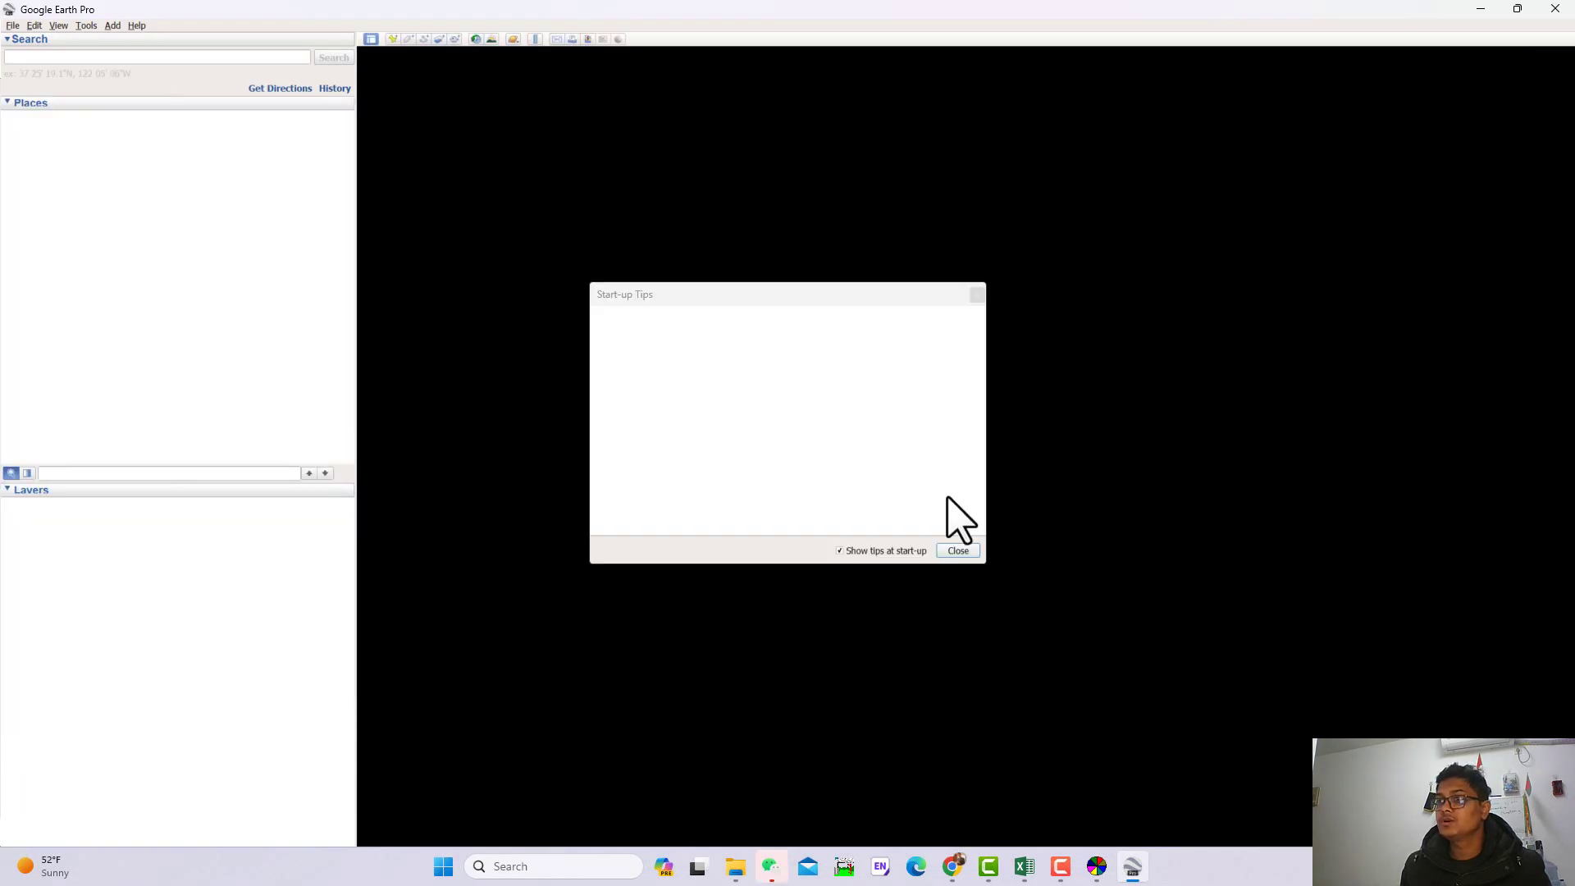
click(958, 550)
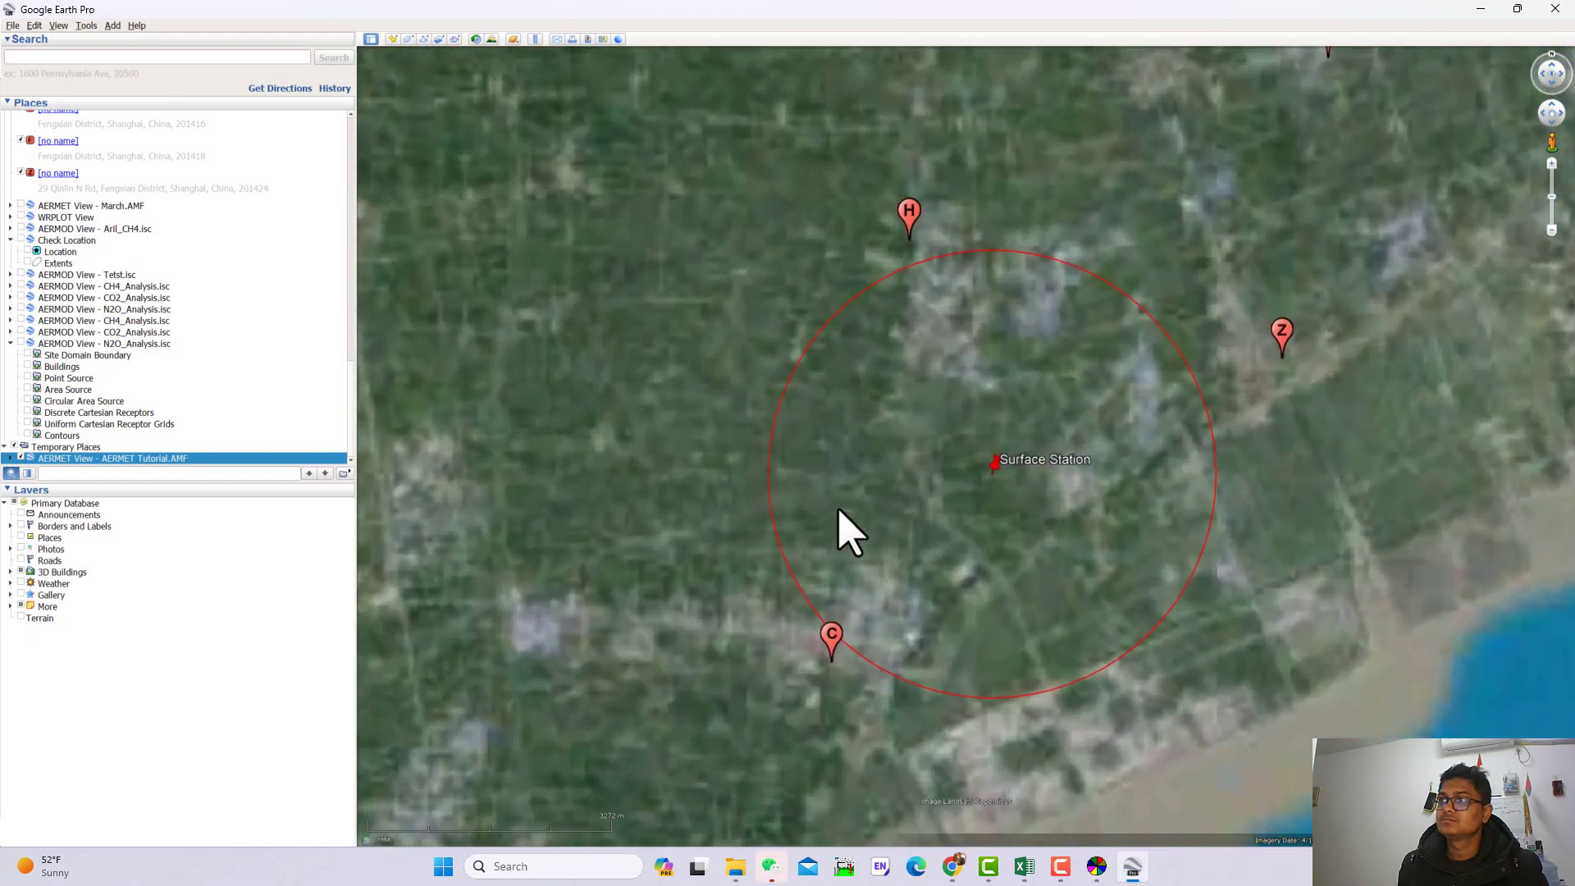
scroll(805, 517, up, 3)
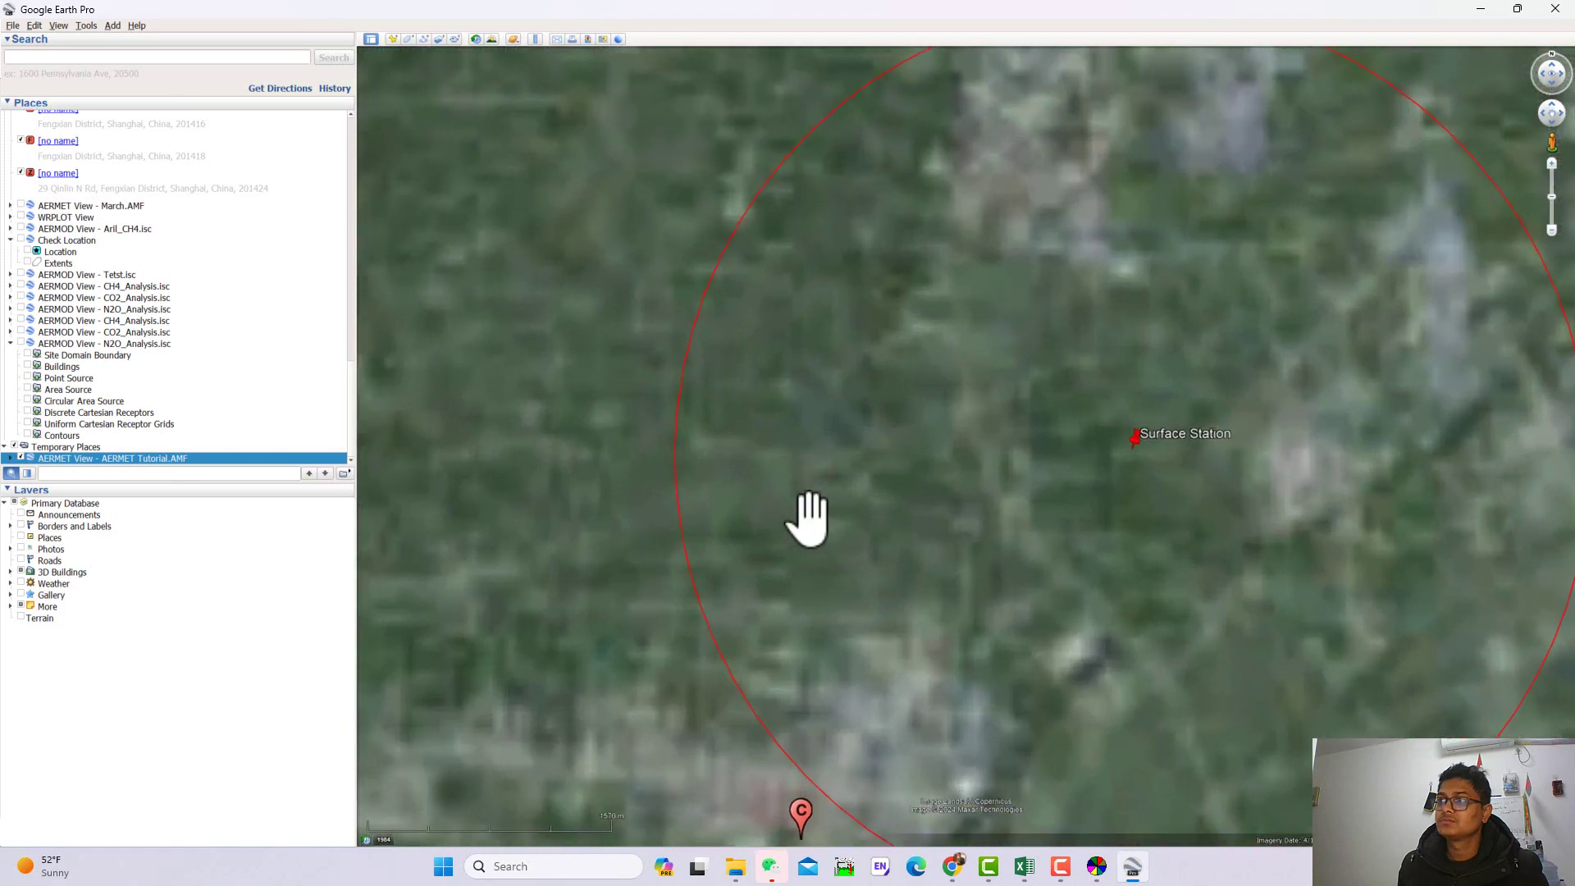
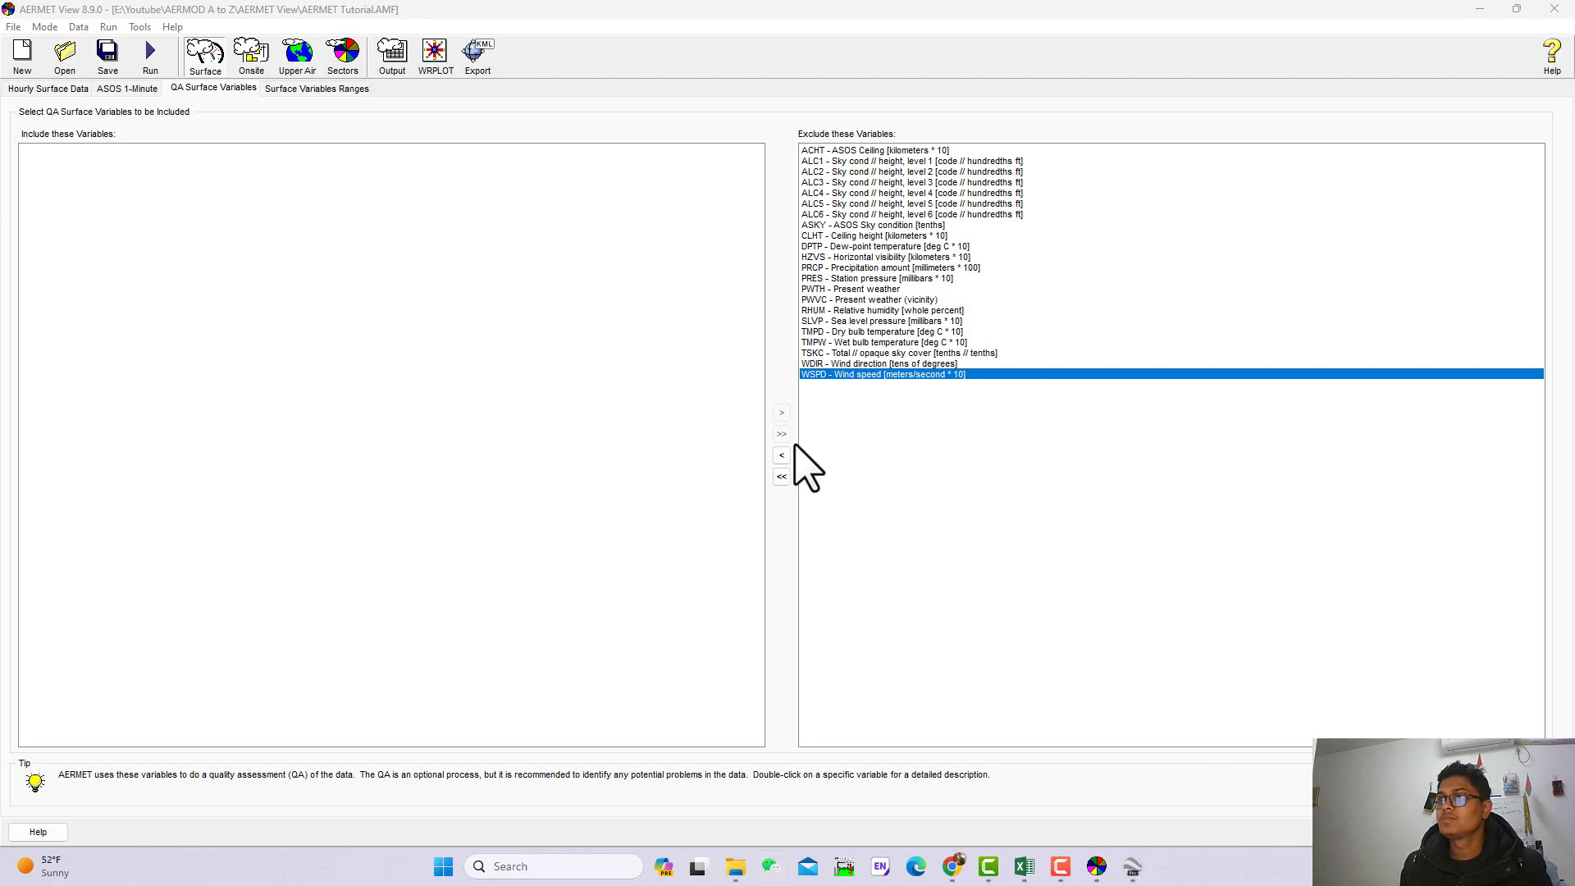
Include wind direction (WDIR), wind speed (WSPD) and total/opaque sky cover (TSKC) in the QA surface variables
click(935, 482)
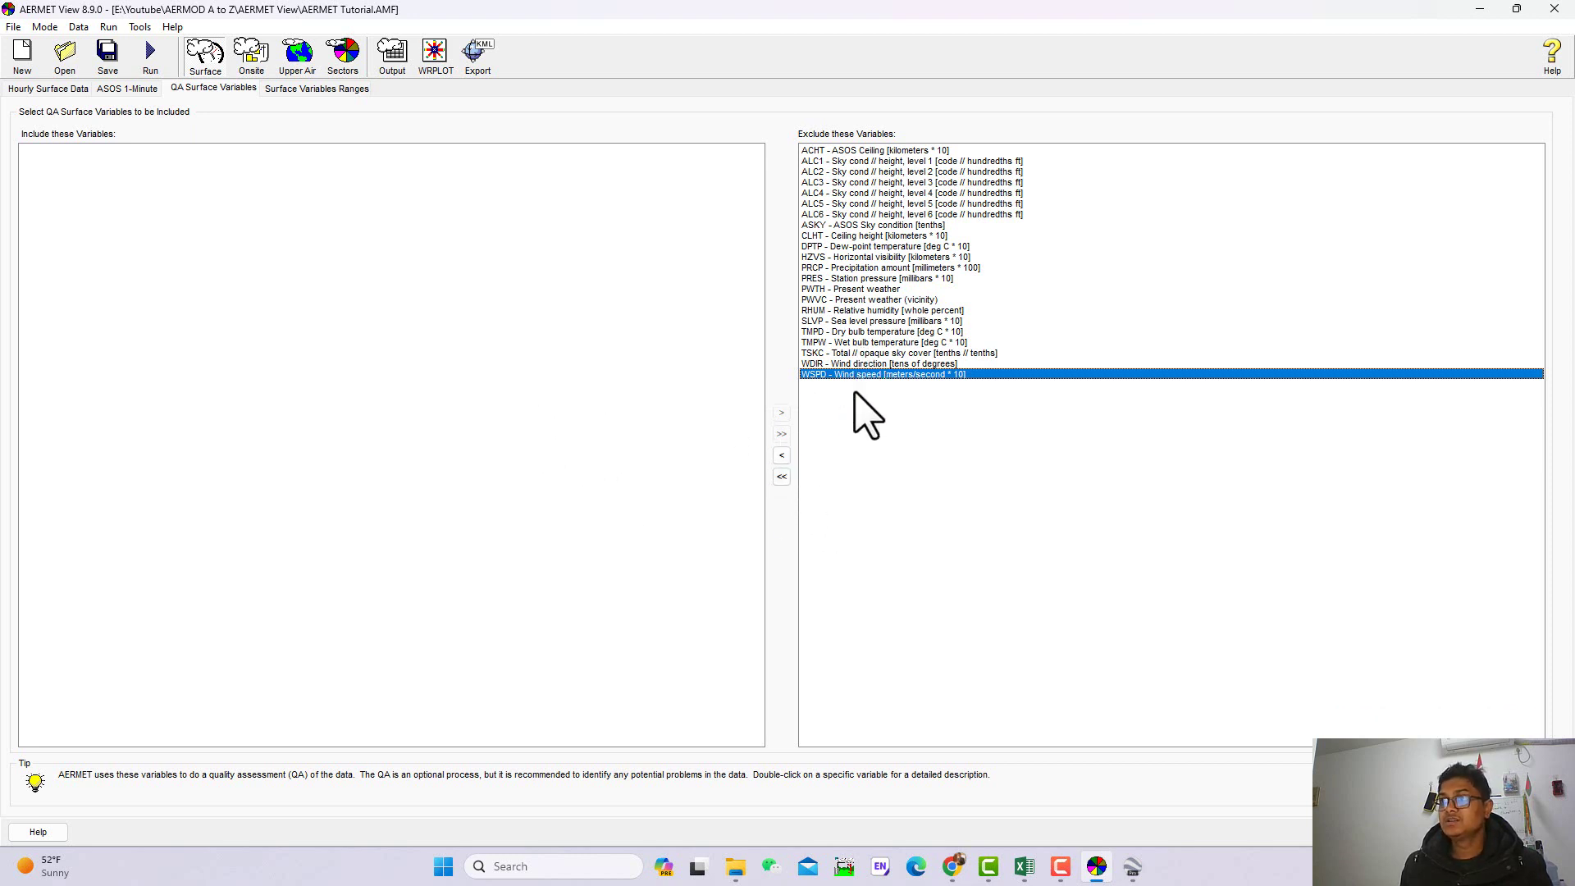
click(868, 365)
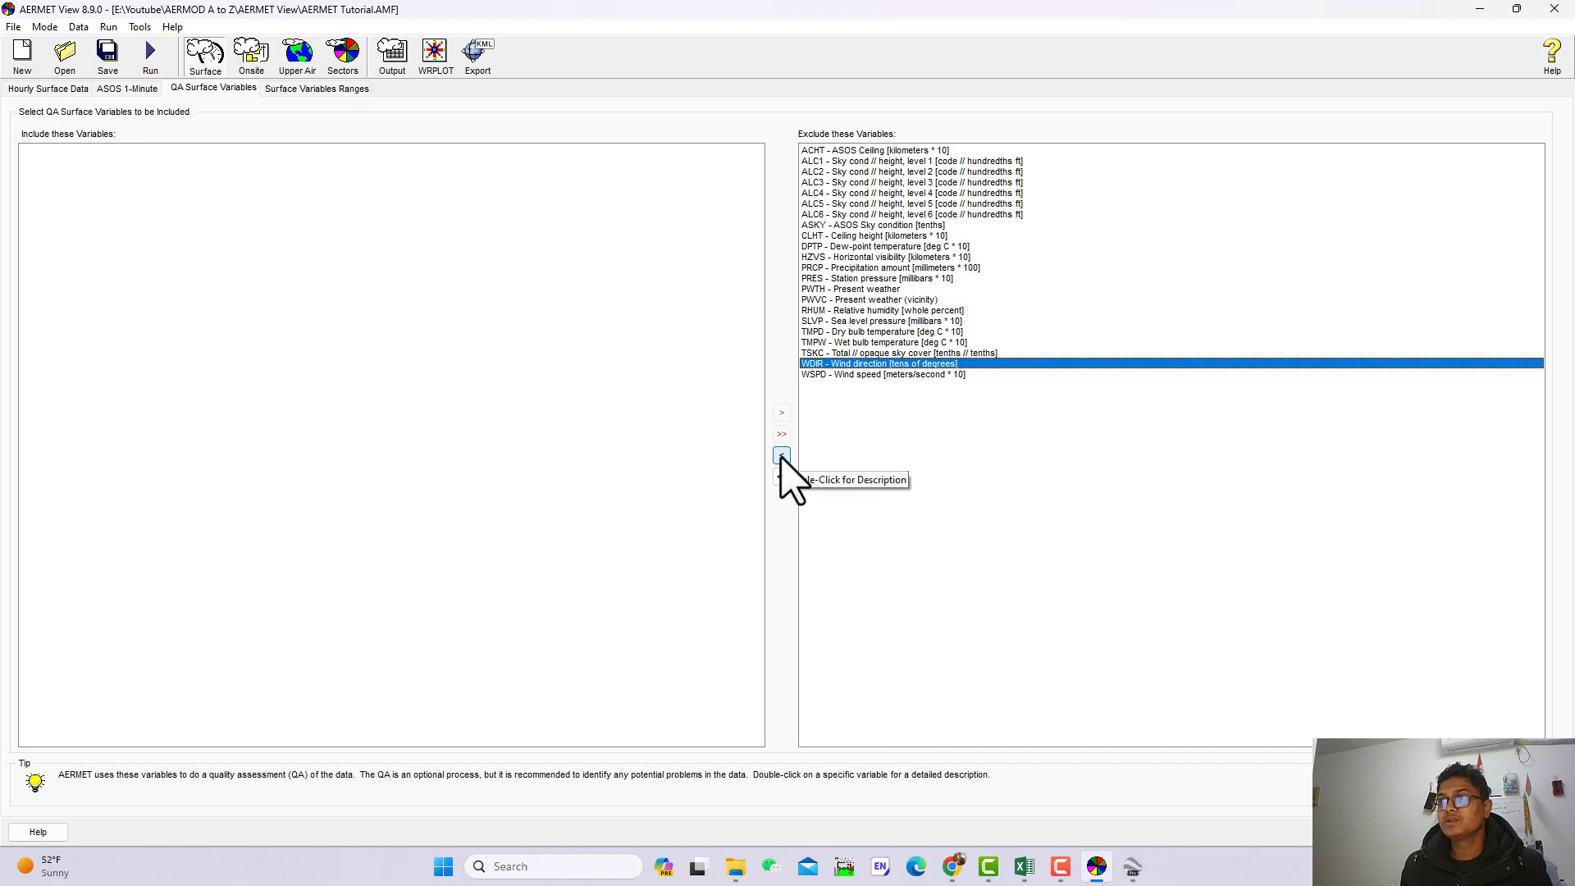
click(782, 456)
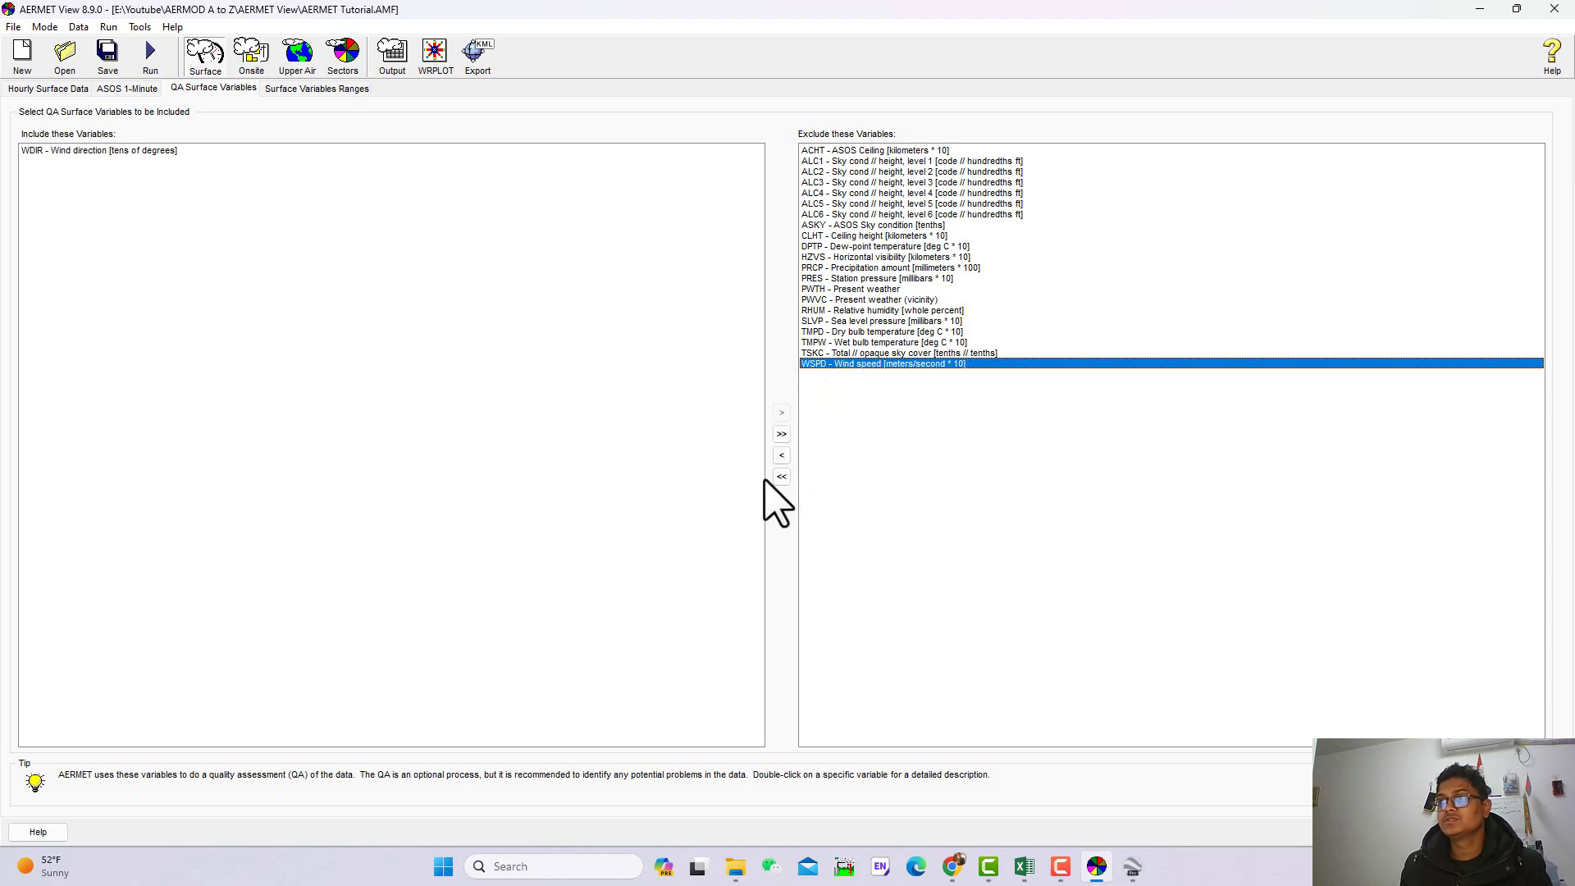
click(784, 458)
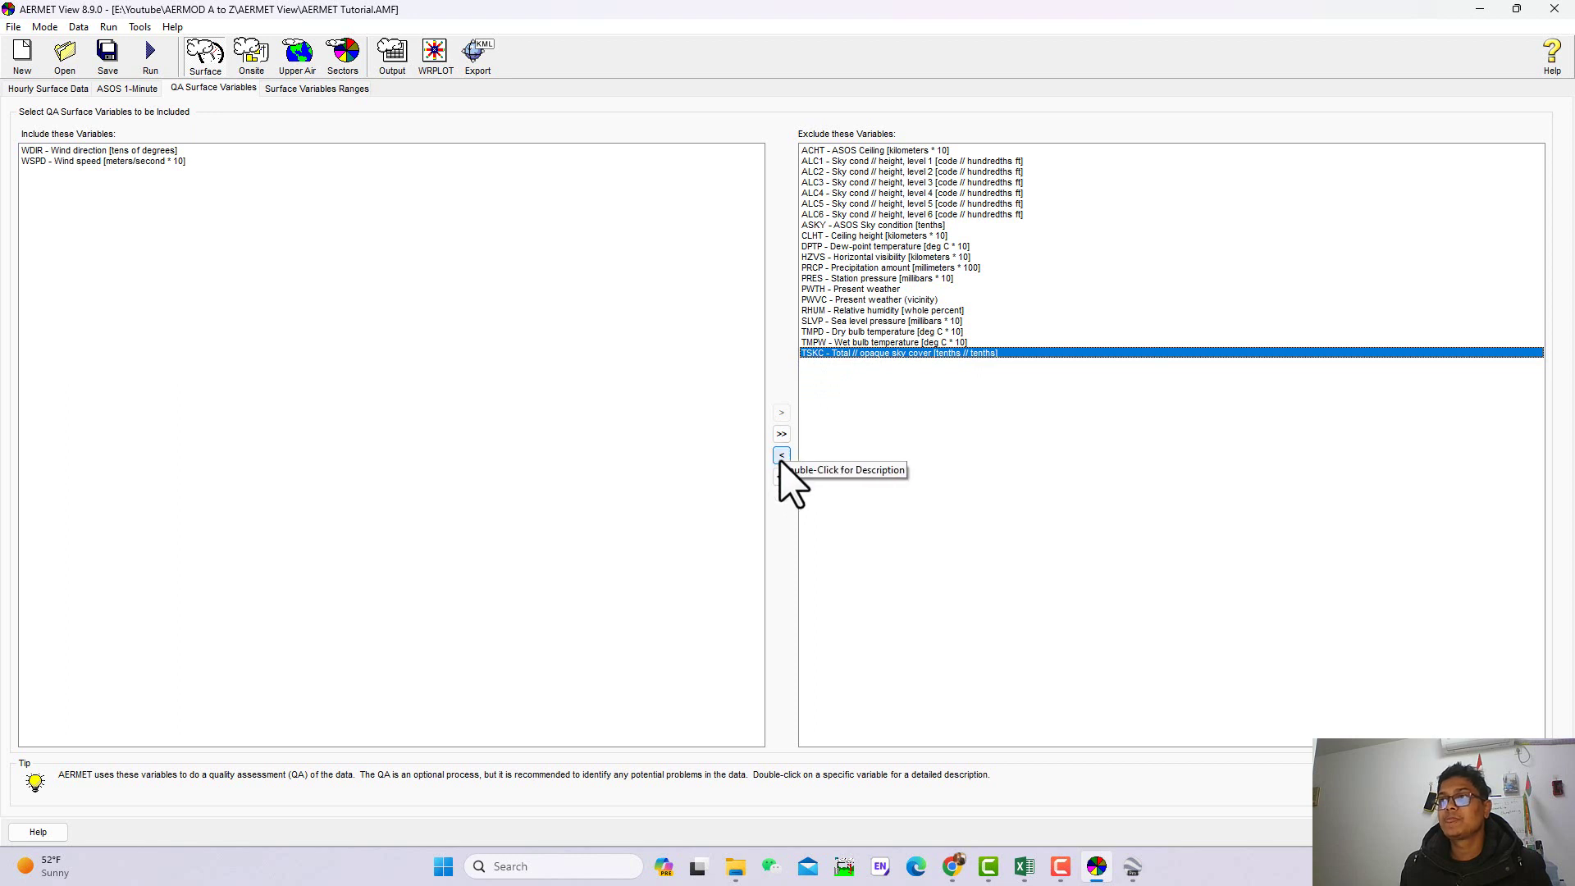
click(781, 458)
Add relative humidity (RHUM) and station pressure (PRES) to the included QA surface variables
click(860, 299)
click(859, 310)
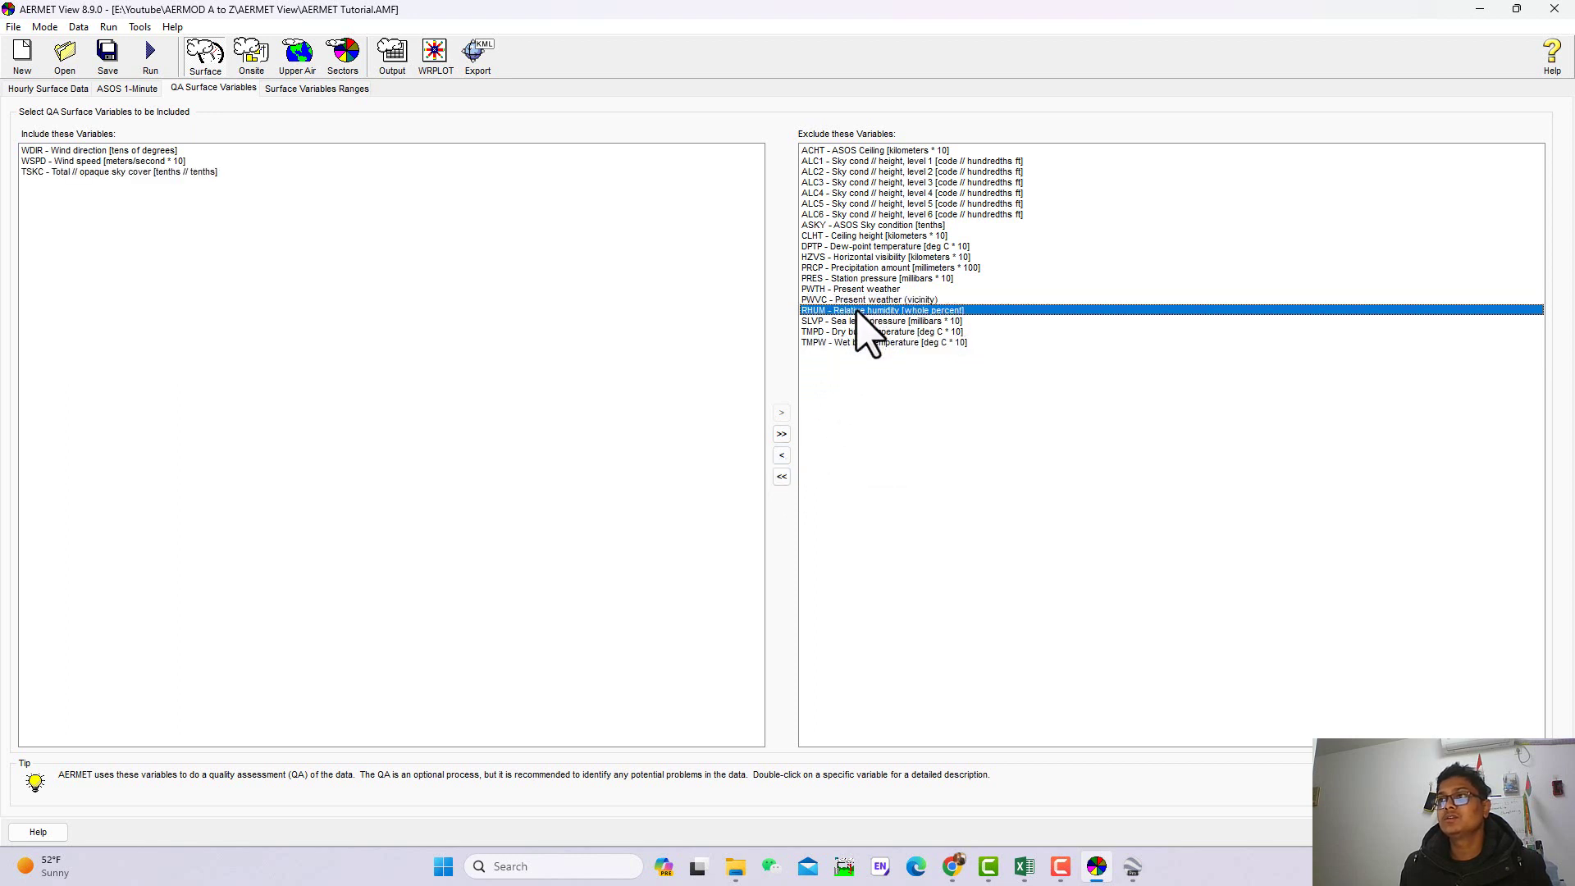
click(784, 456)
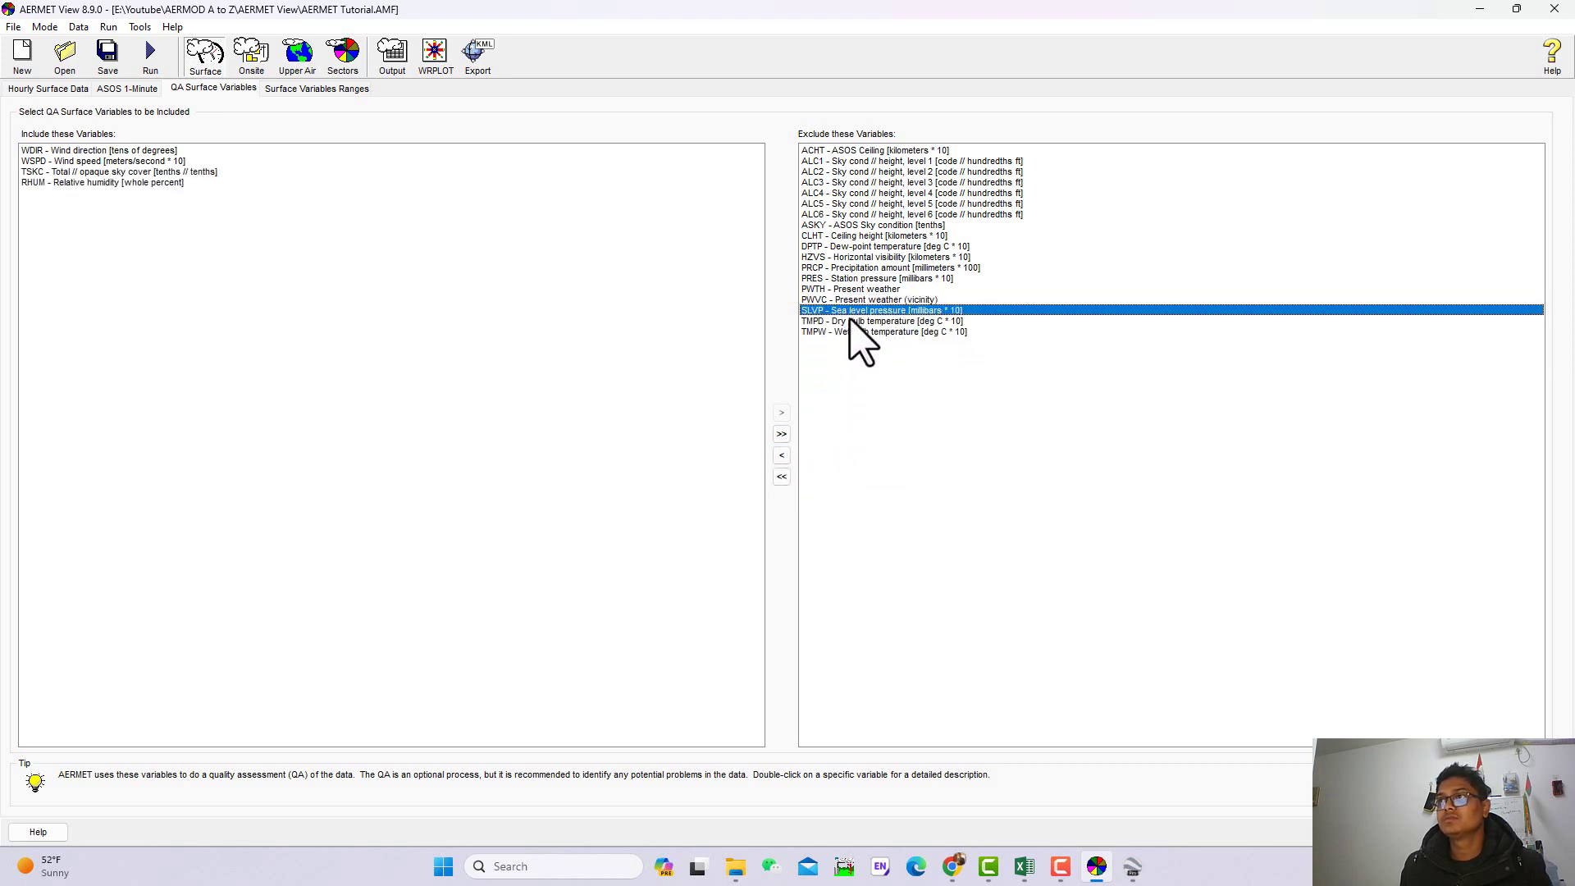
click(883, 288)
click(883, 278)
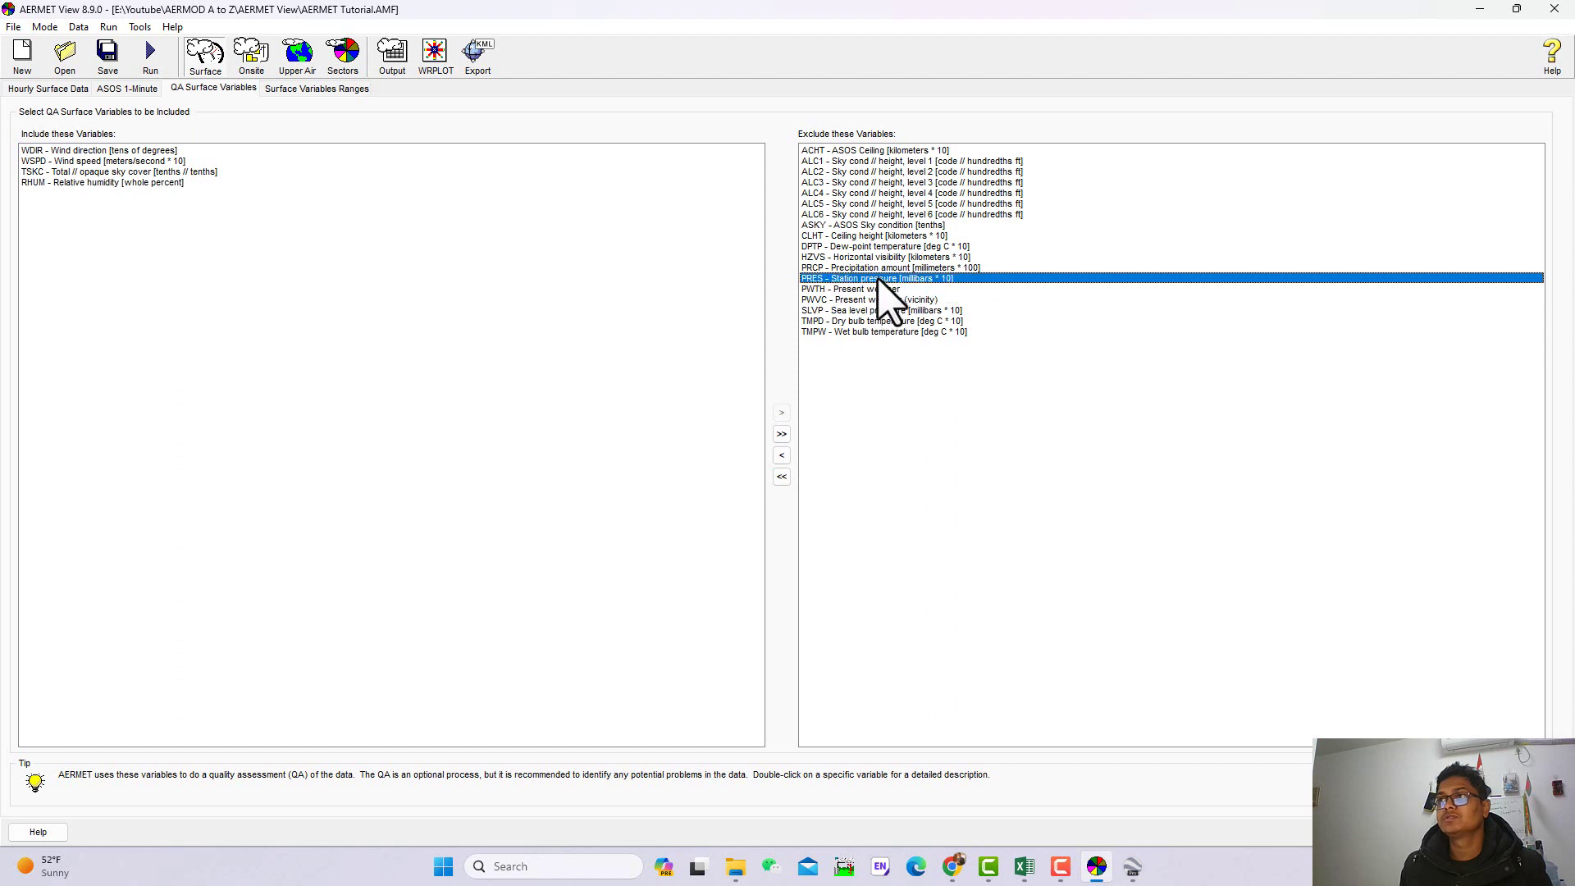
click(781, 456)
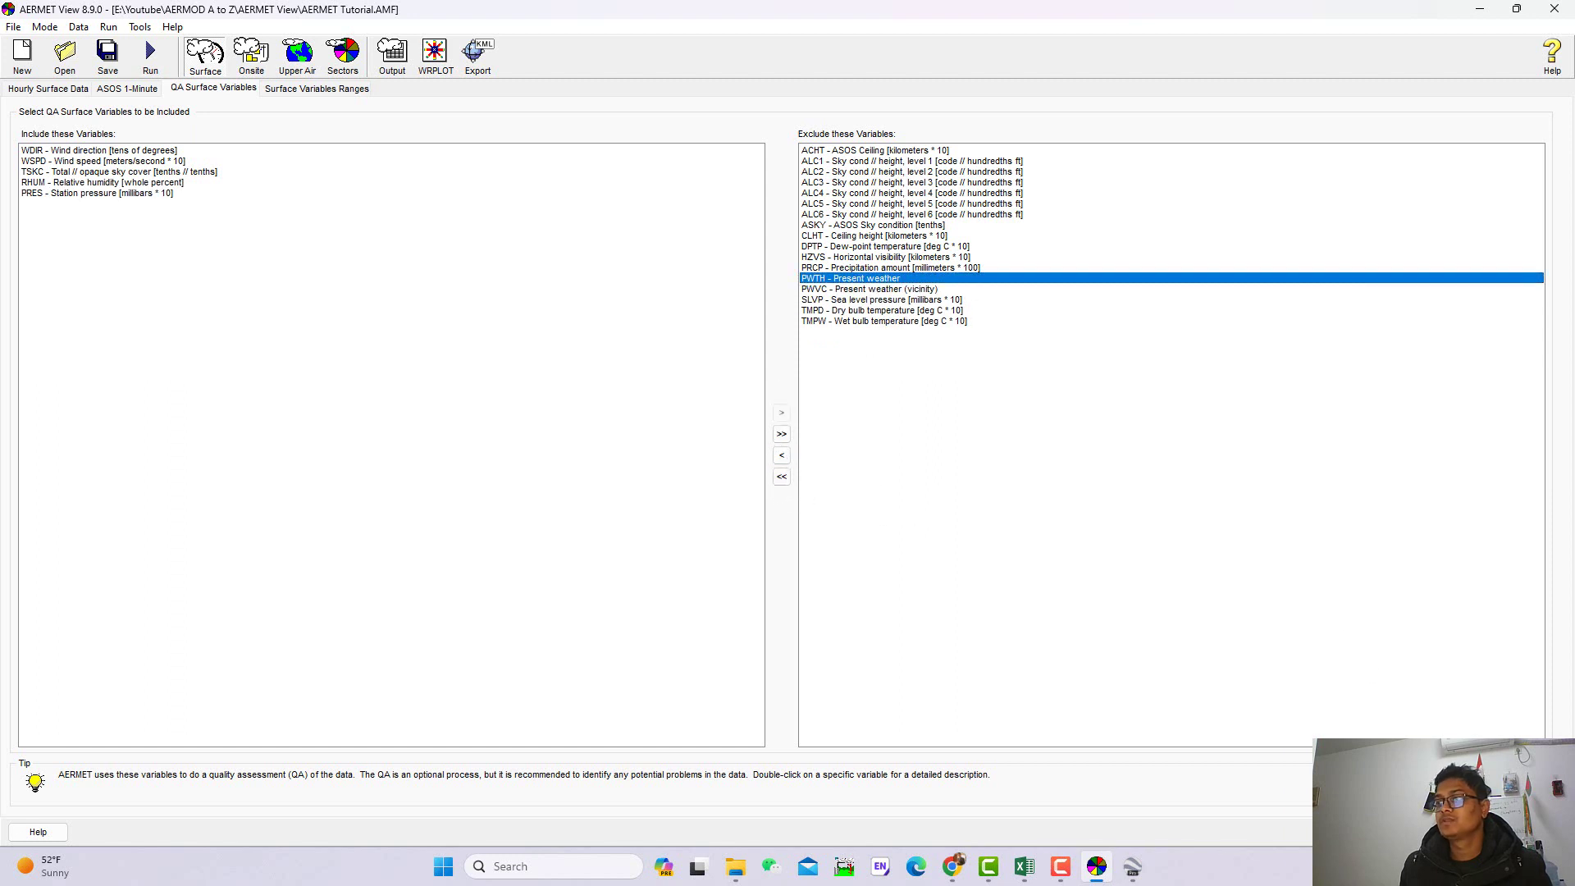
Enable modifying the surface variable ranges and set the missing indicator to 9999 for all five included variables
key(ctrl+Tab)
click(81, 109)
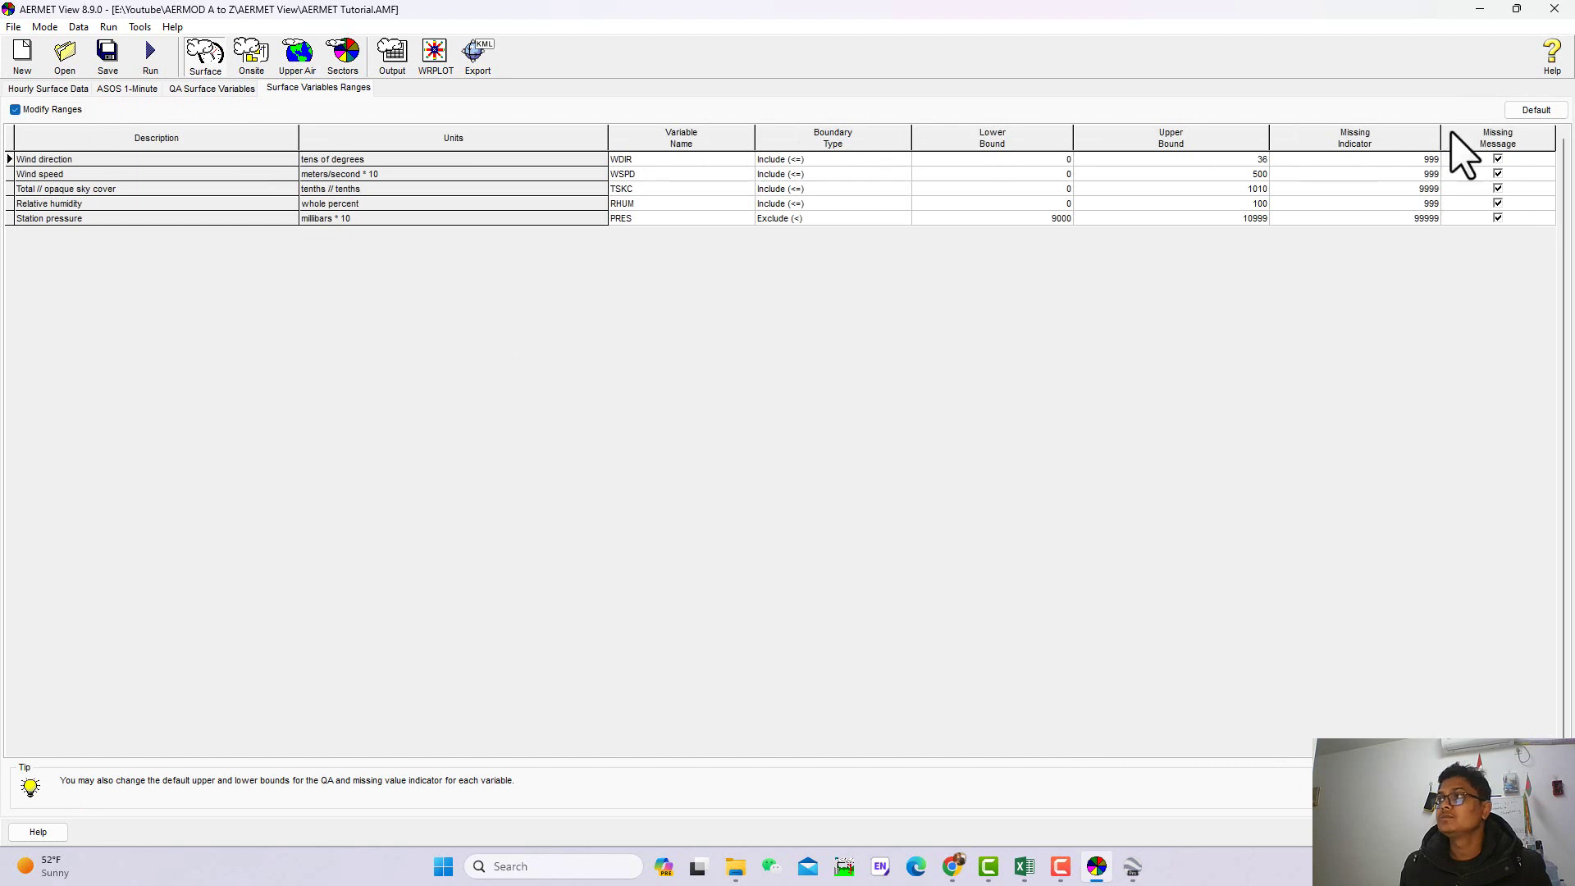
click(1399, 159)
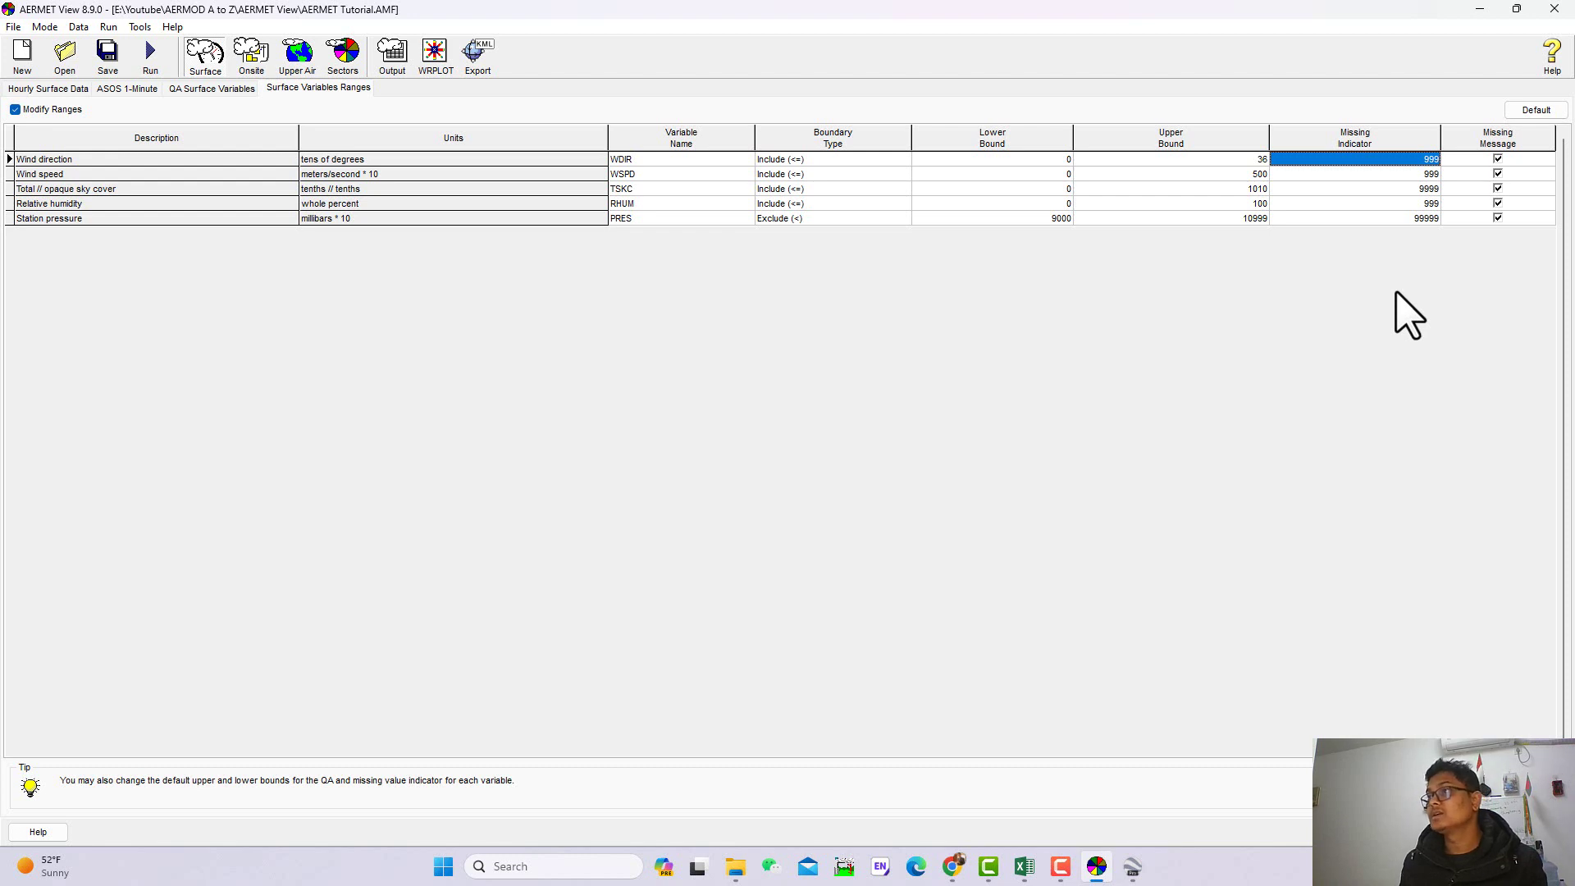
text(99999)
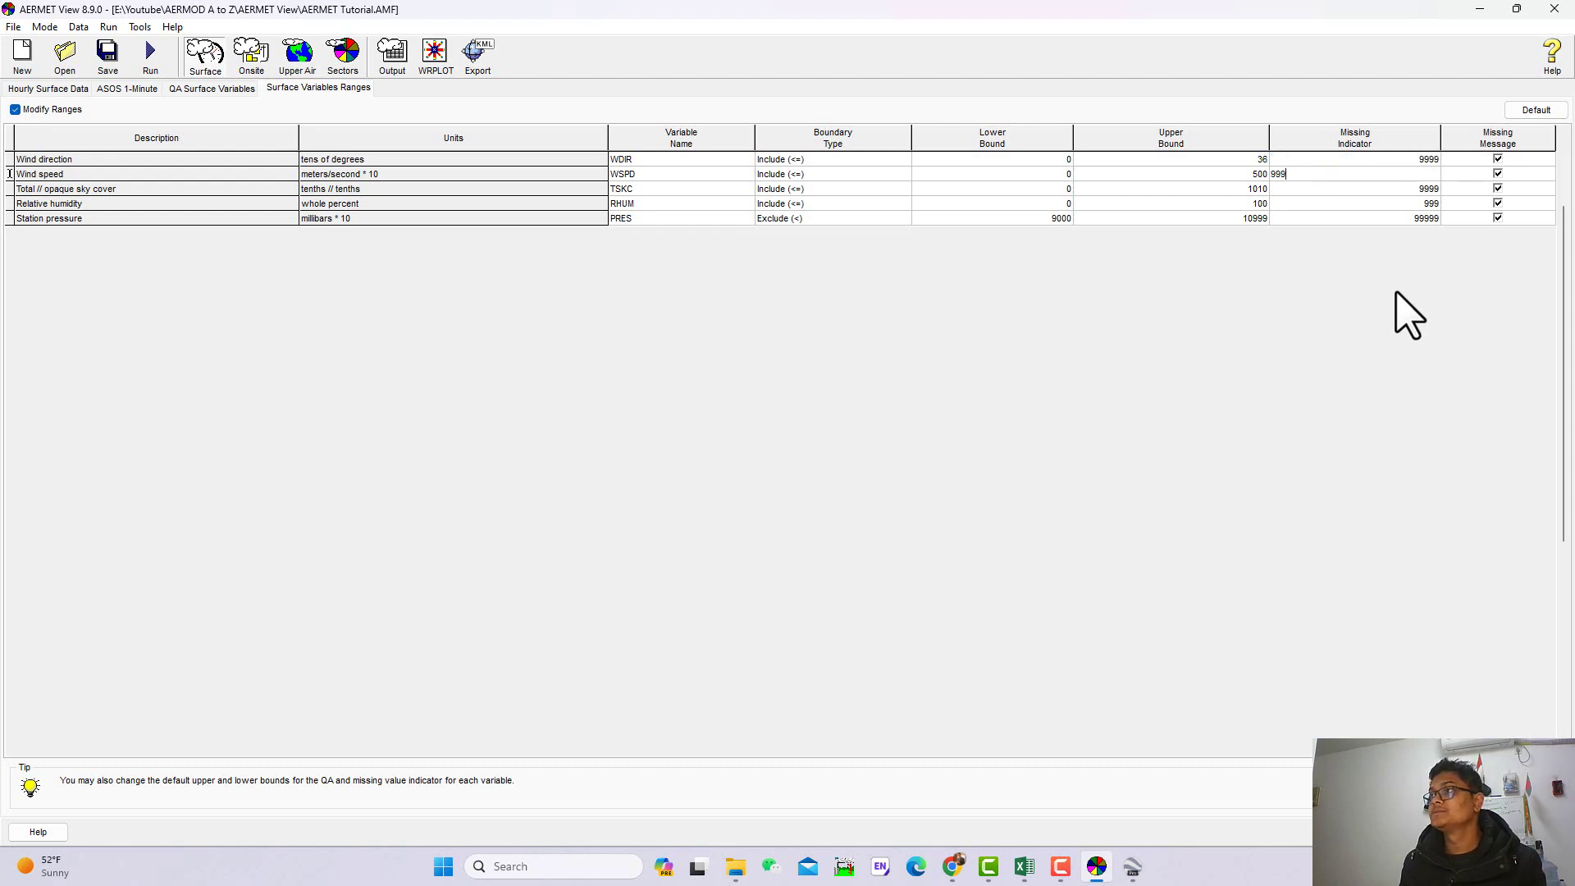
text(9)
key(Down)
key(Down)
text(9)
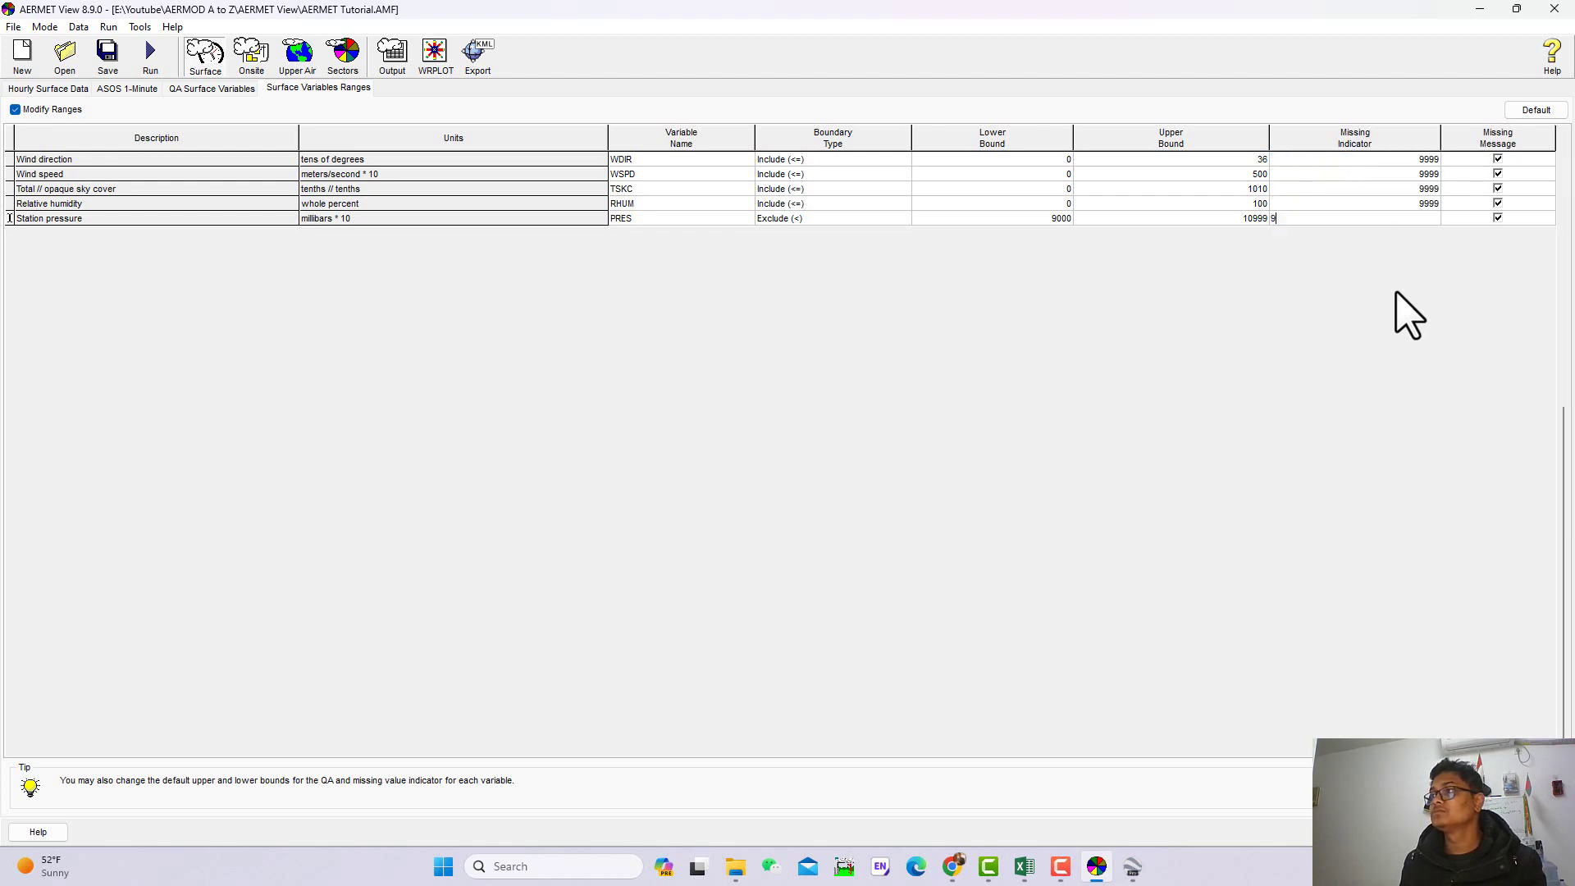
click(1166, 189)
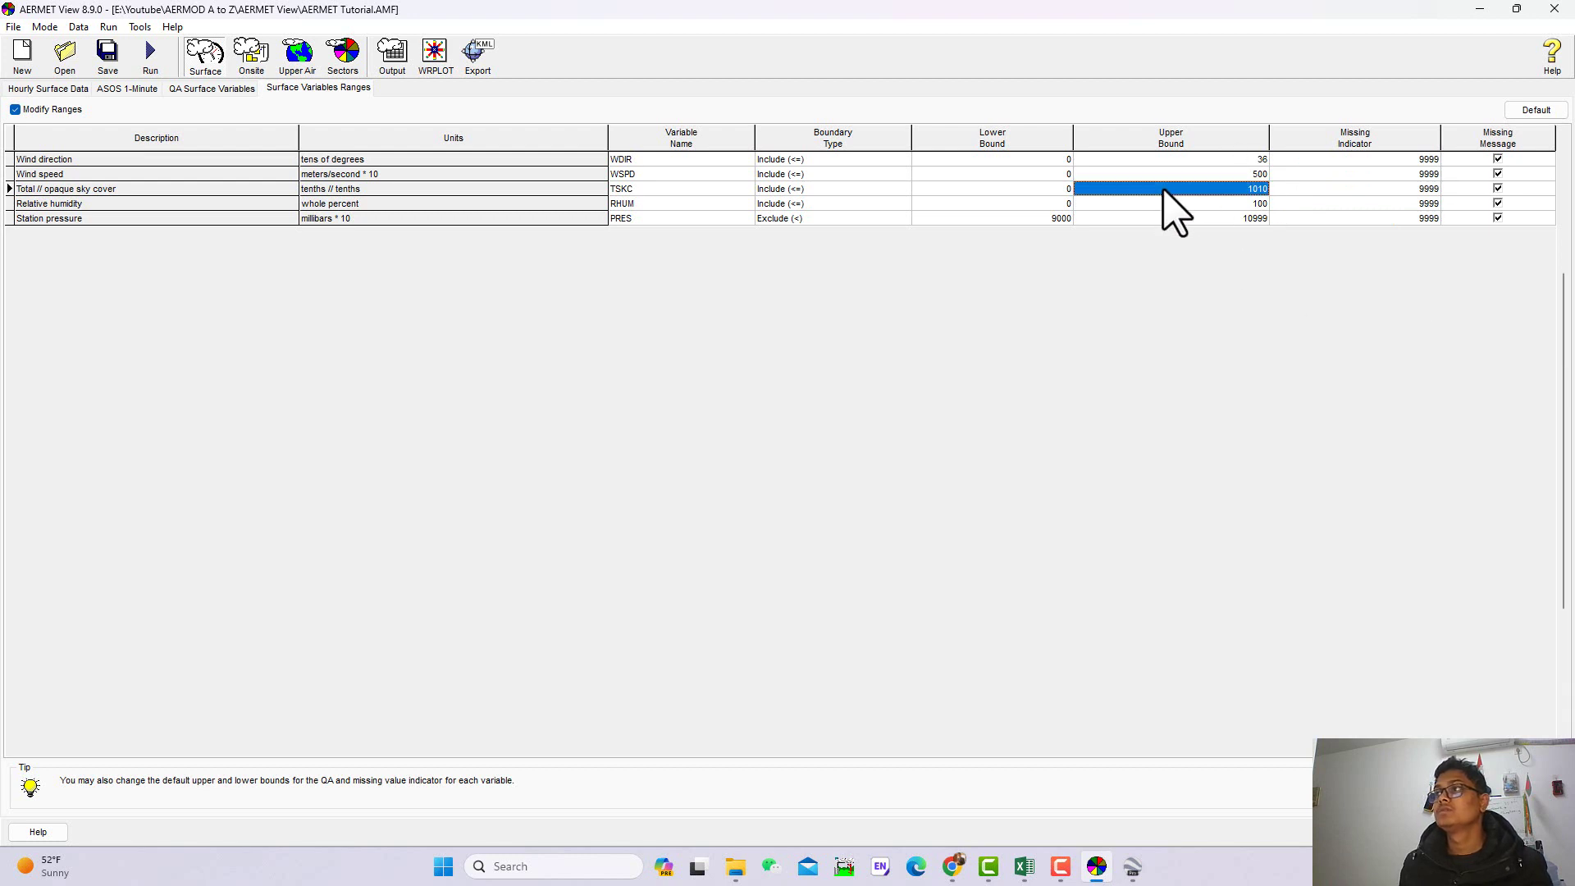
click(39, 112)
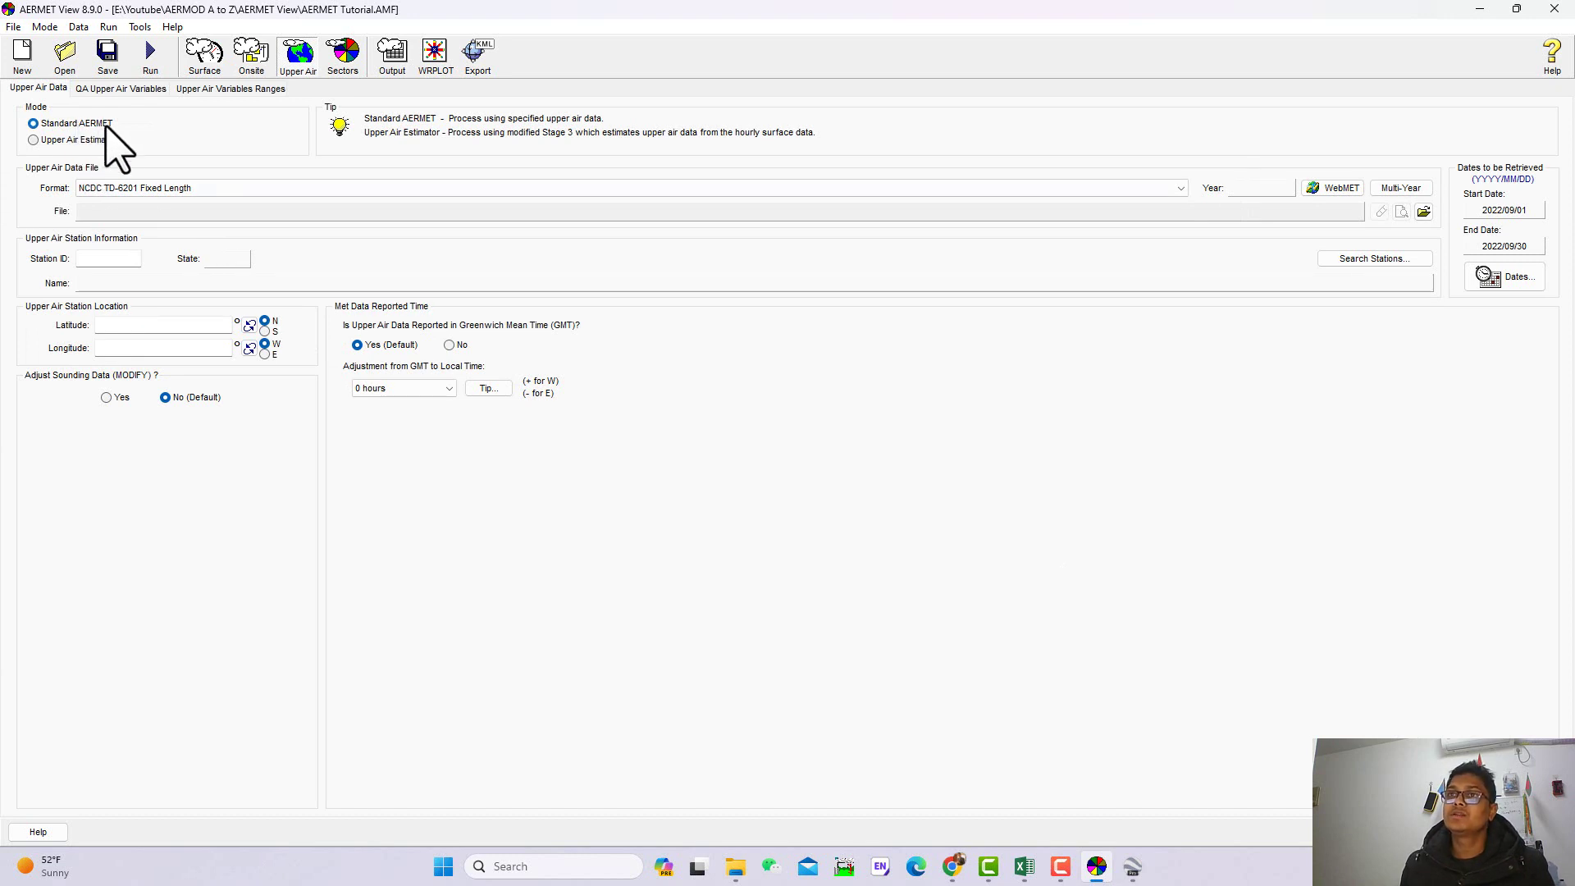
Set the upper air mode to Upper Air Estimator with site time zone UTC+8 (Beijing), and the anemometer height to 10 m
click(83, 141)
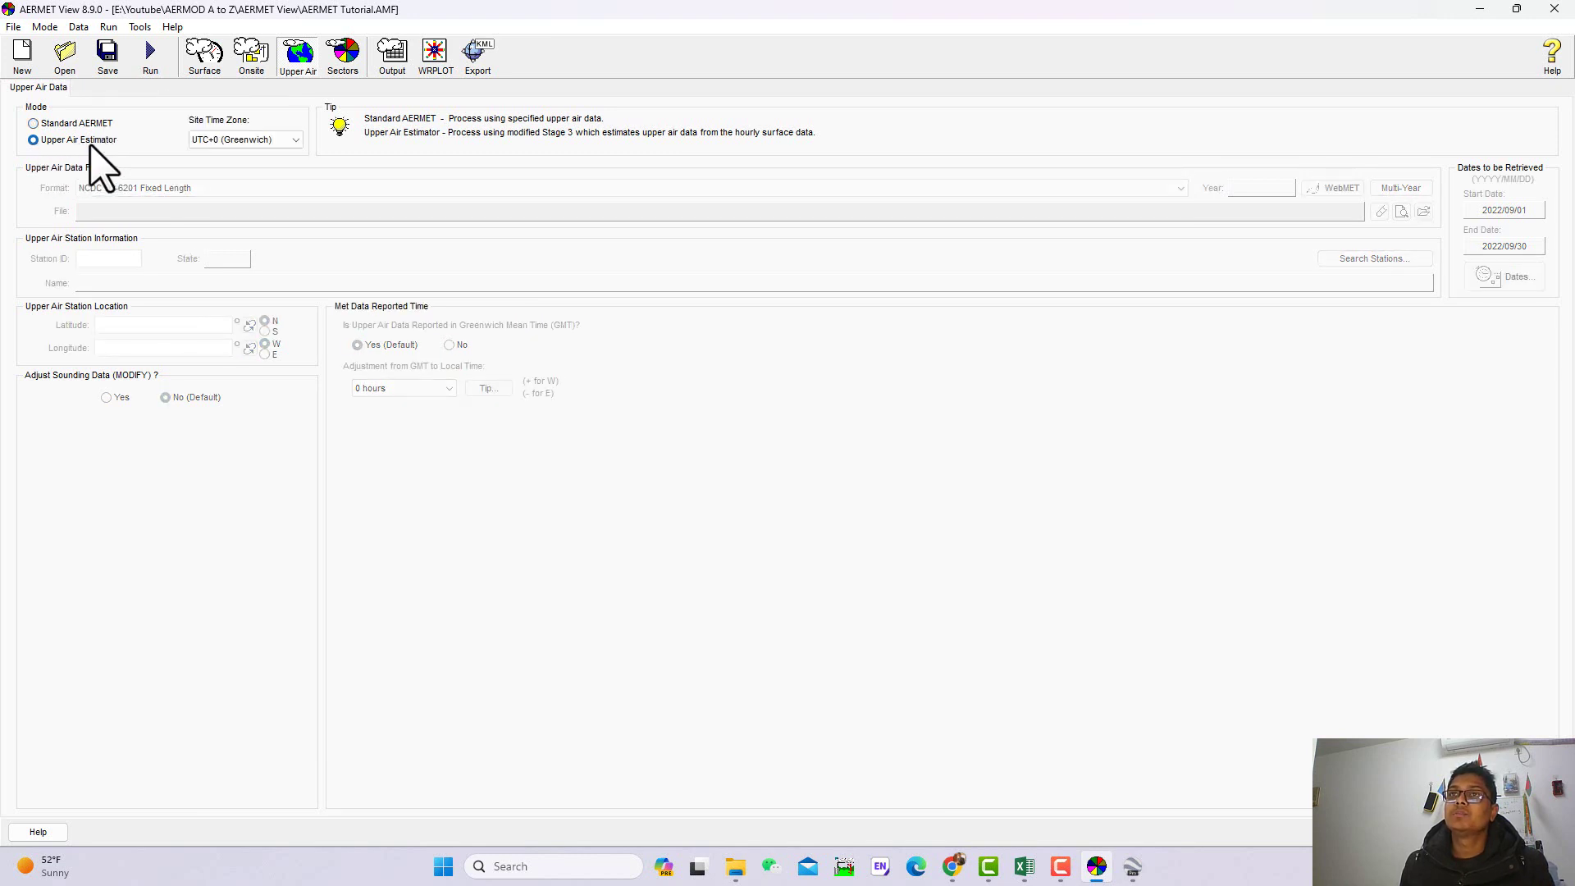
click(270, 139)
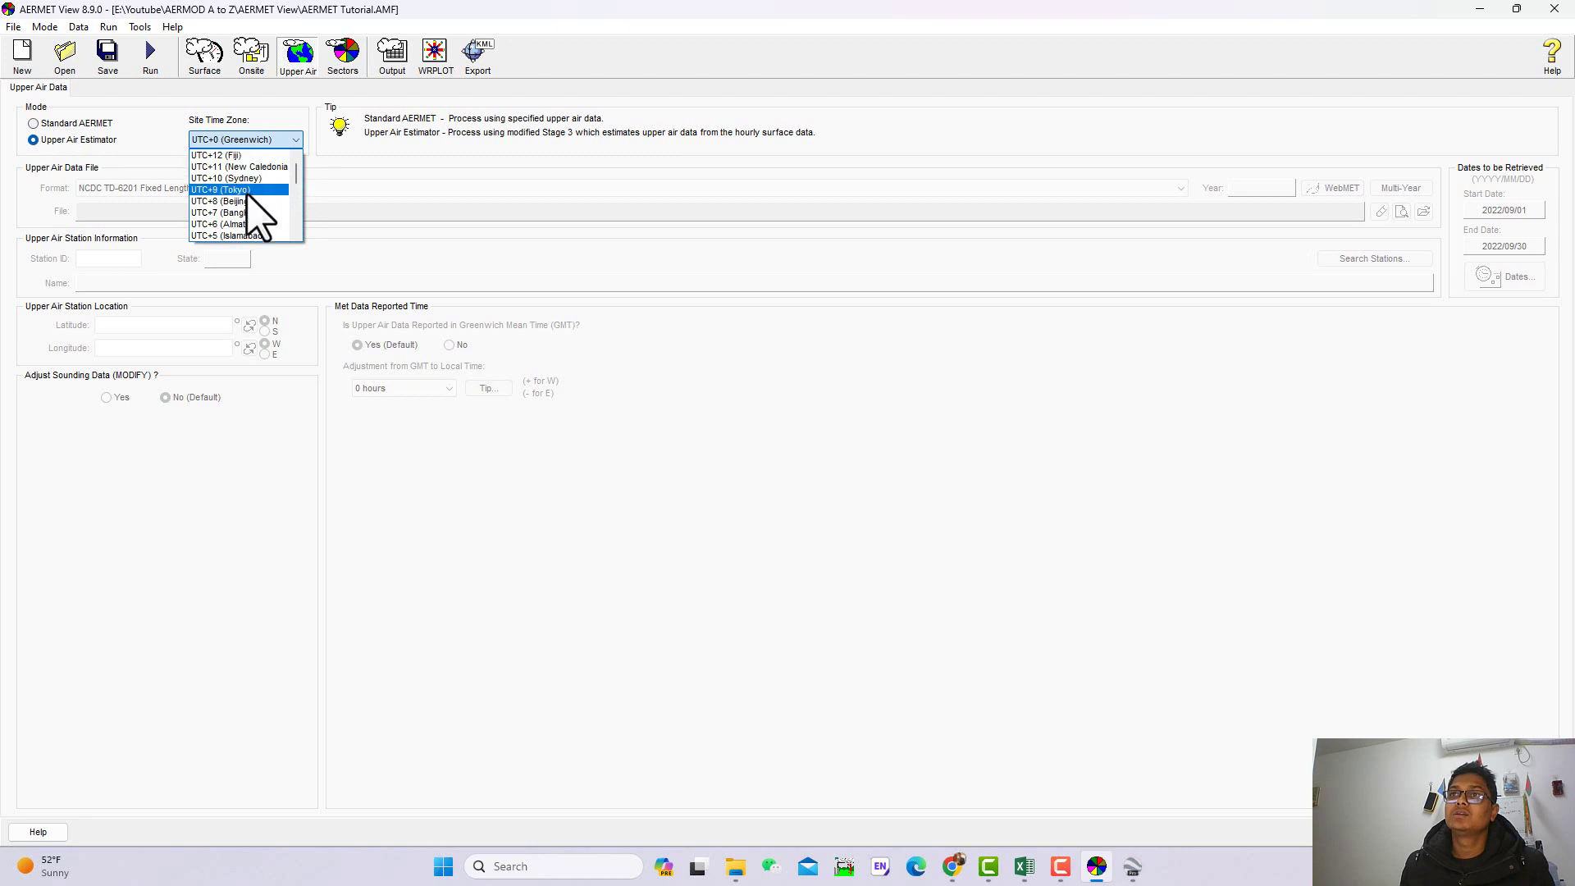
click(251, 202)
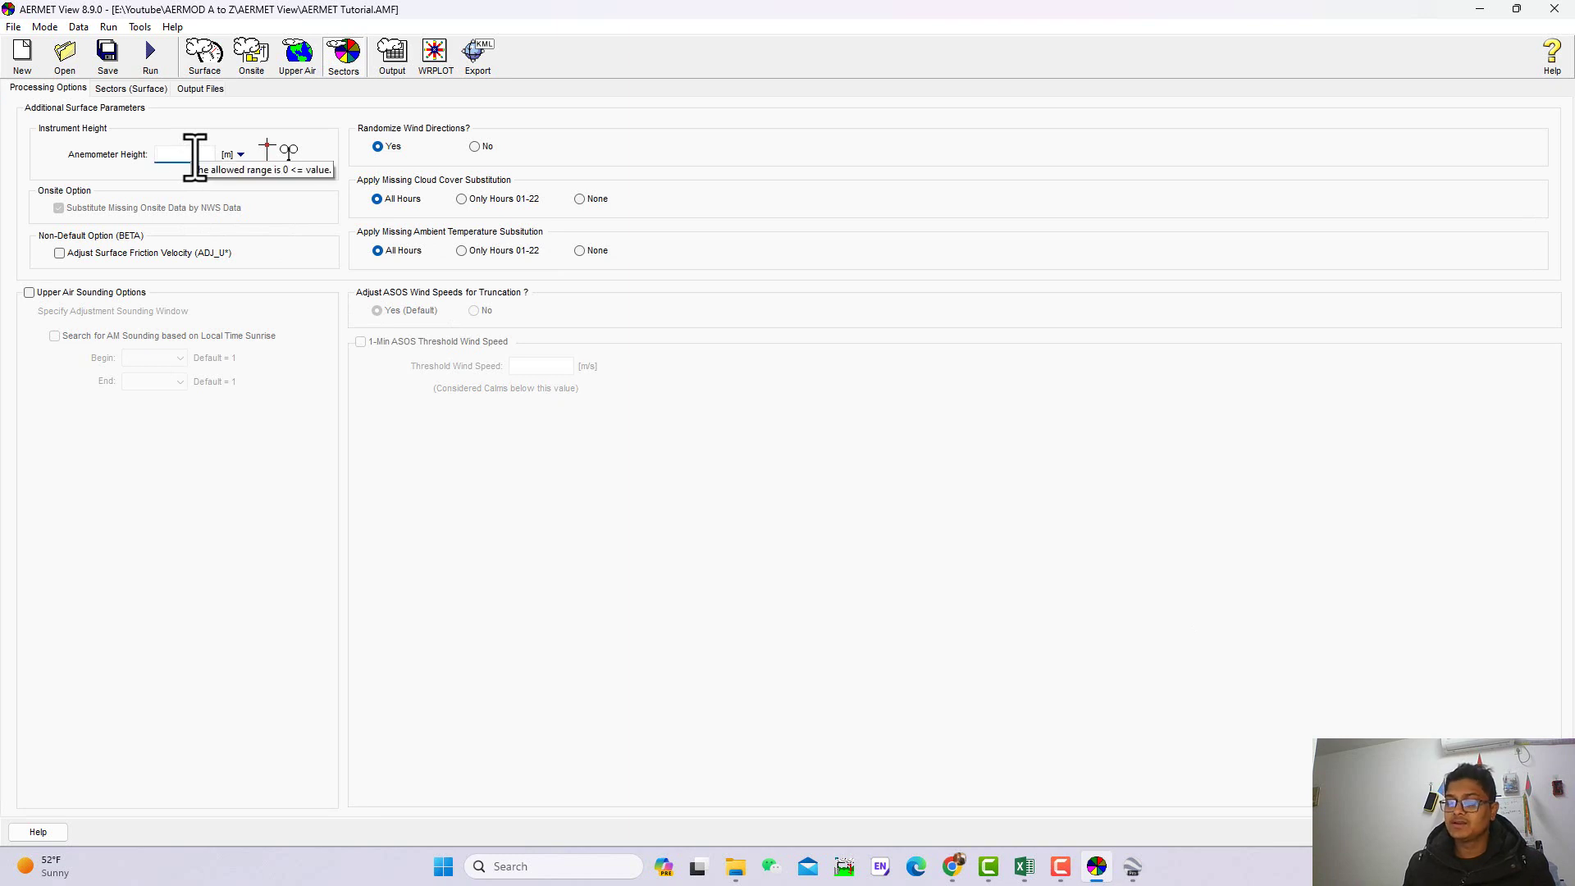
text(10)
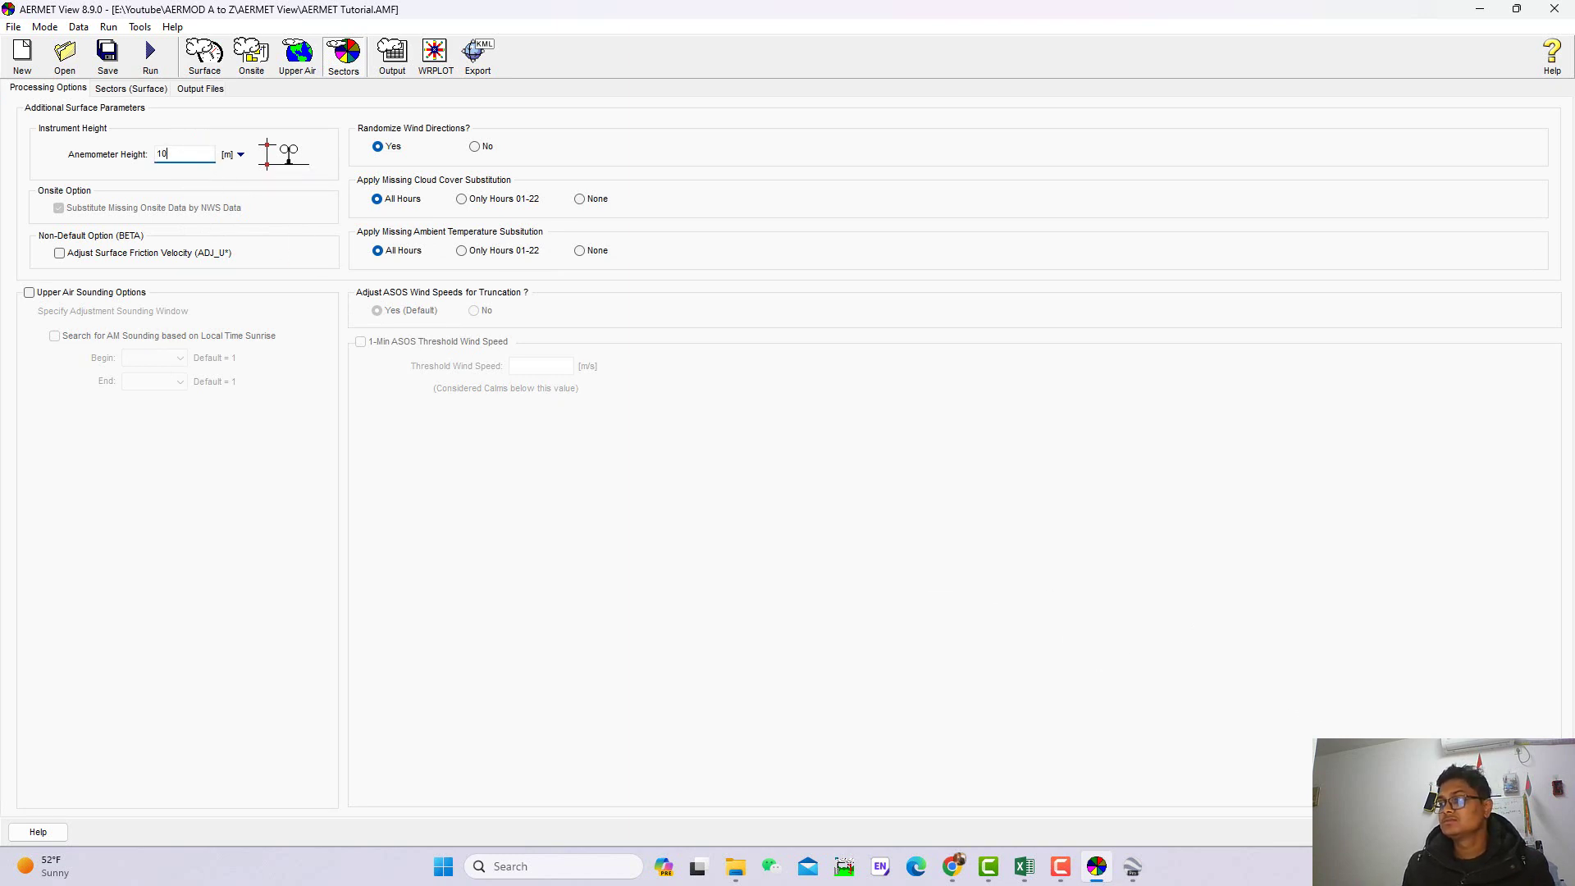
Open the Land Use Creator from the surface sectors setup and set its site domain to the maximum extents
key(ctrl+Tab)
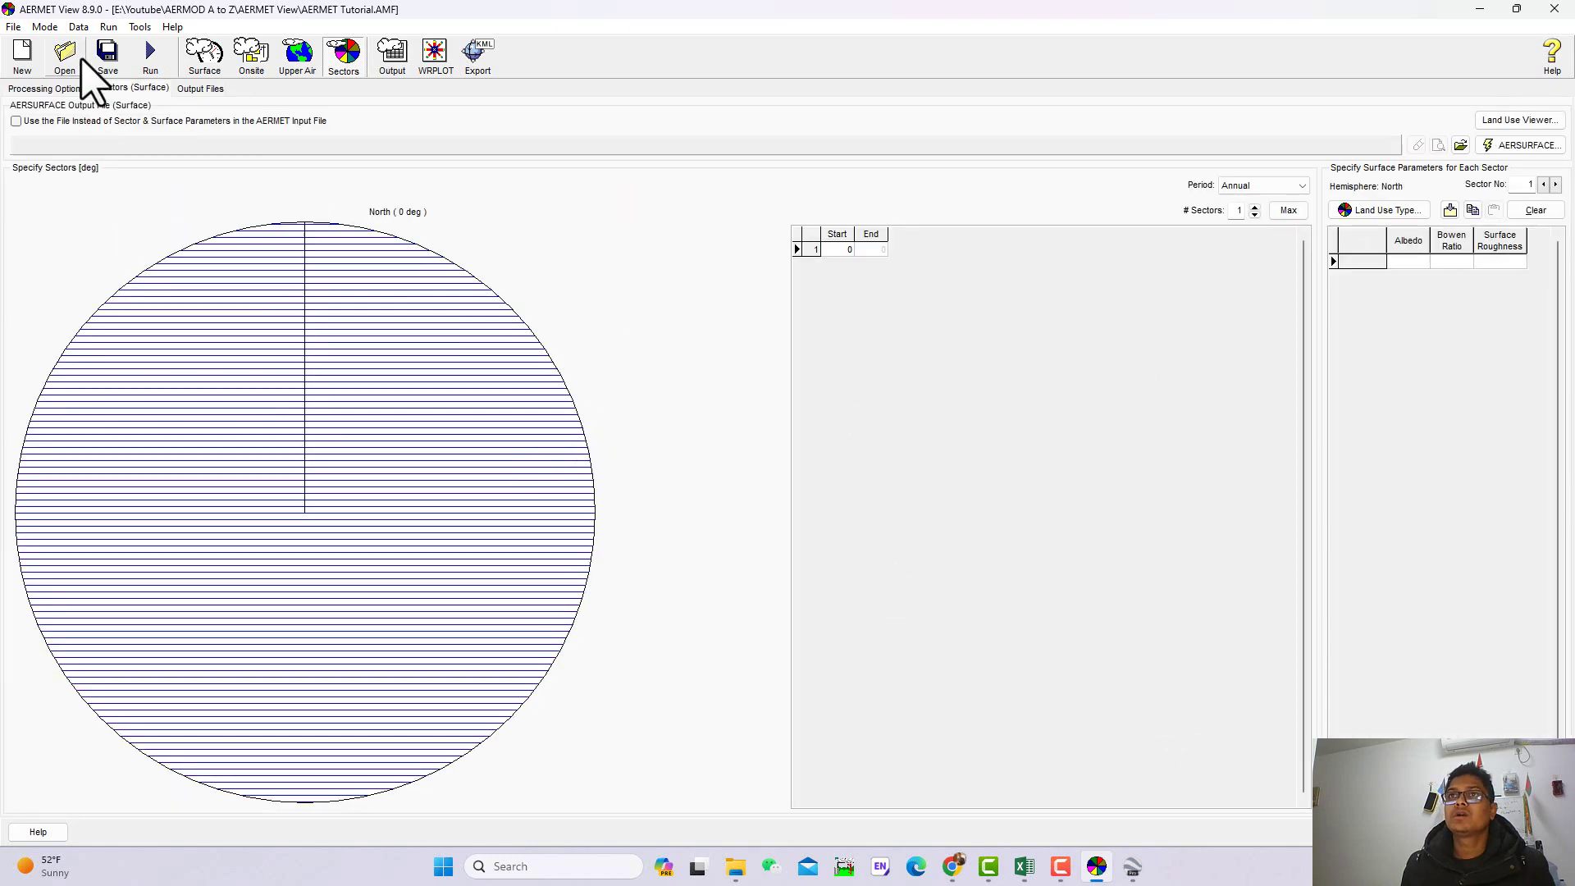
click(133, 29)
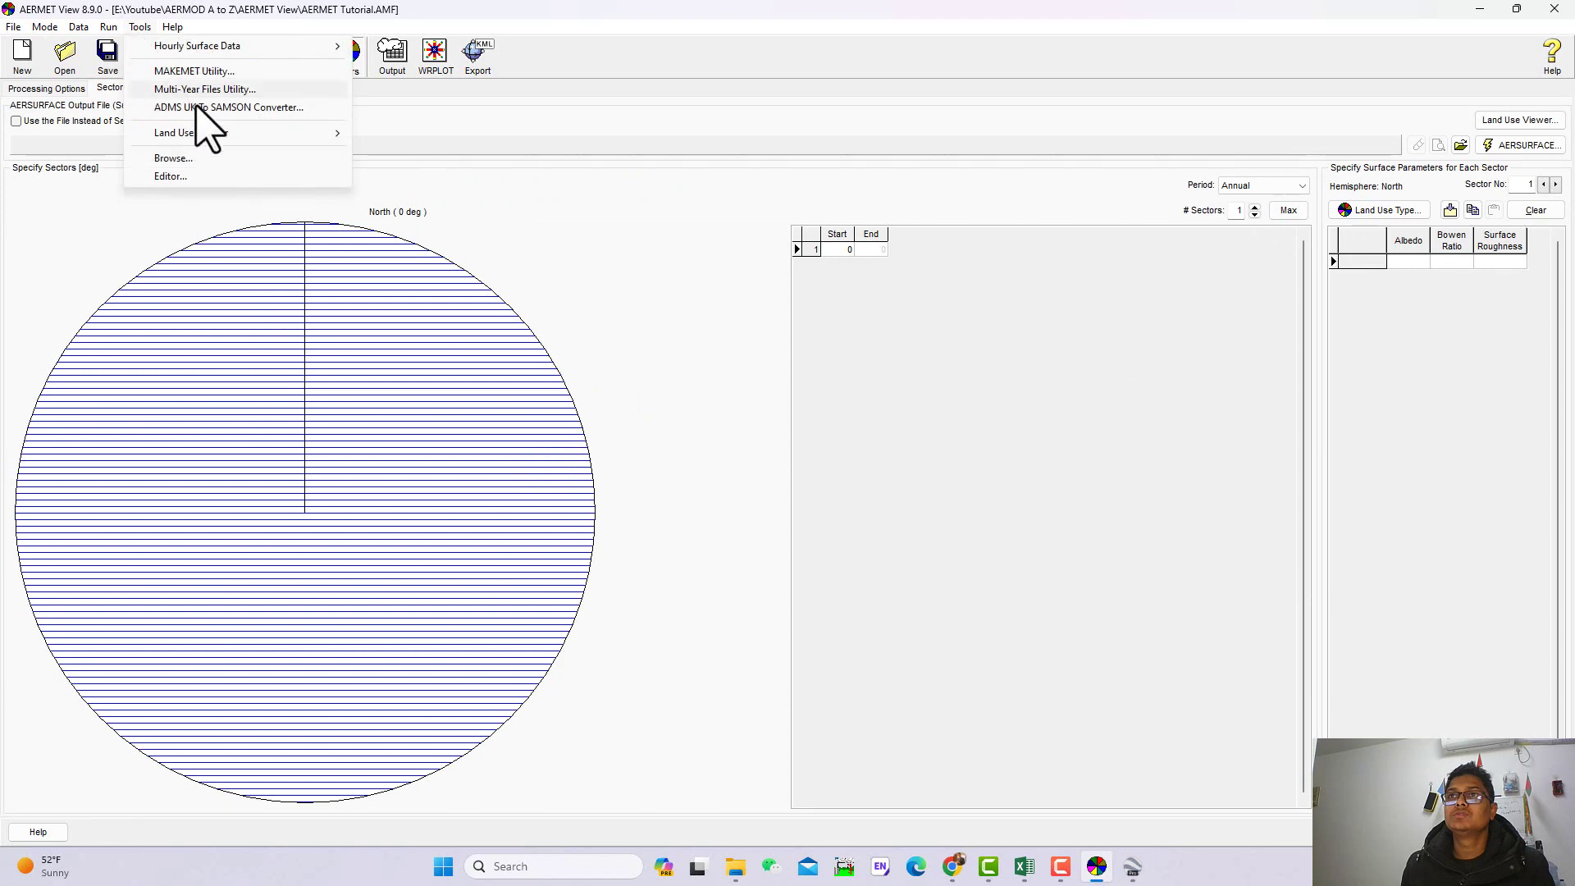
mouse_move(205, 132)
click(405, 133)
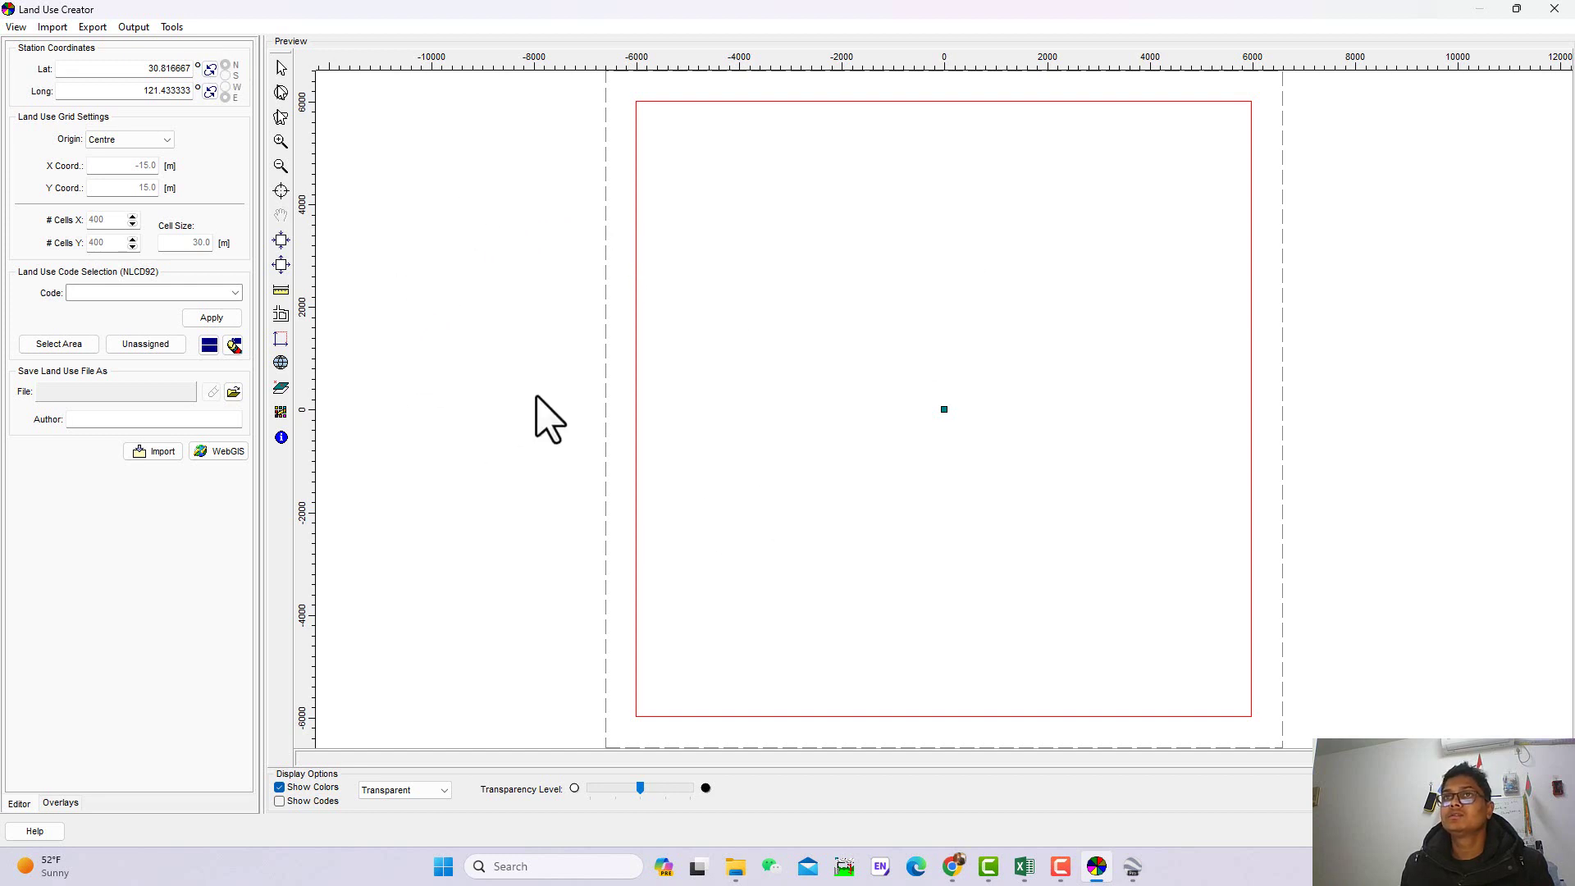
click(16, 27)
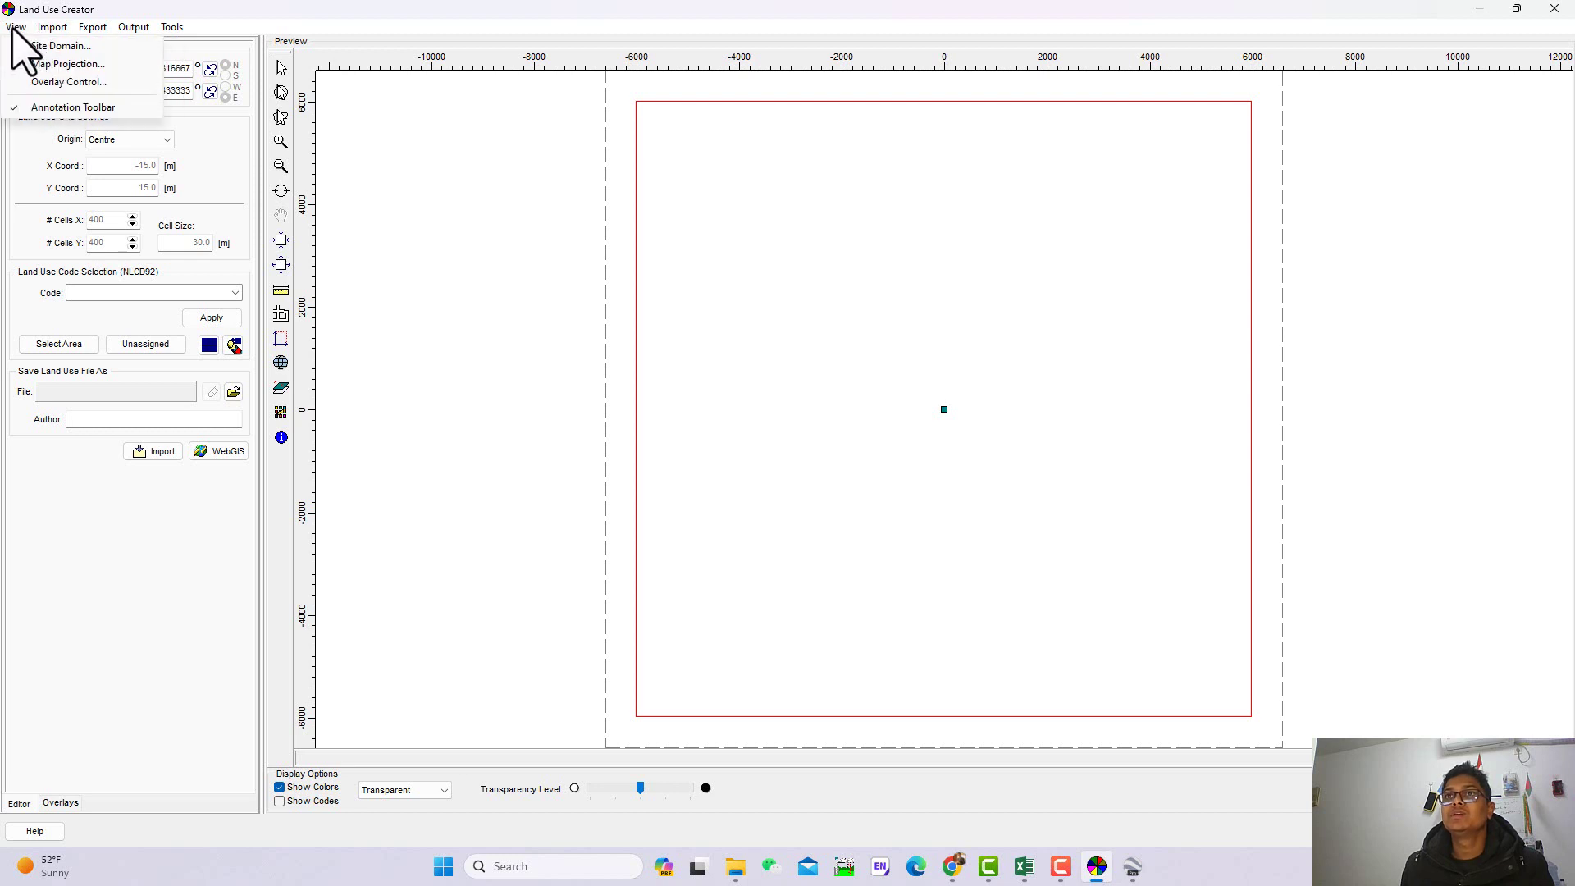
click(37, 46)
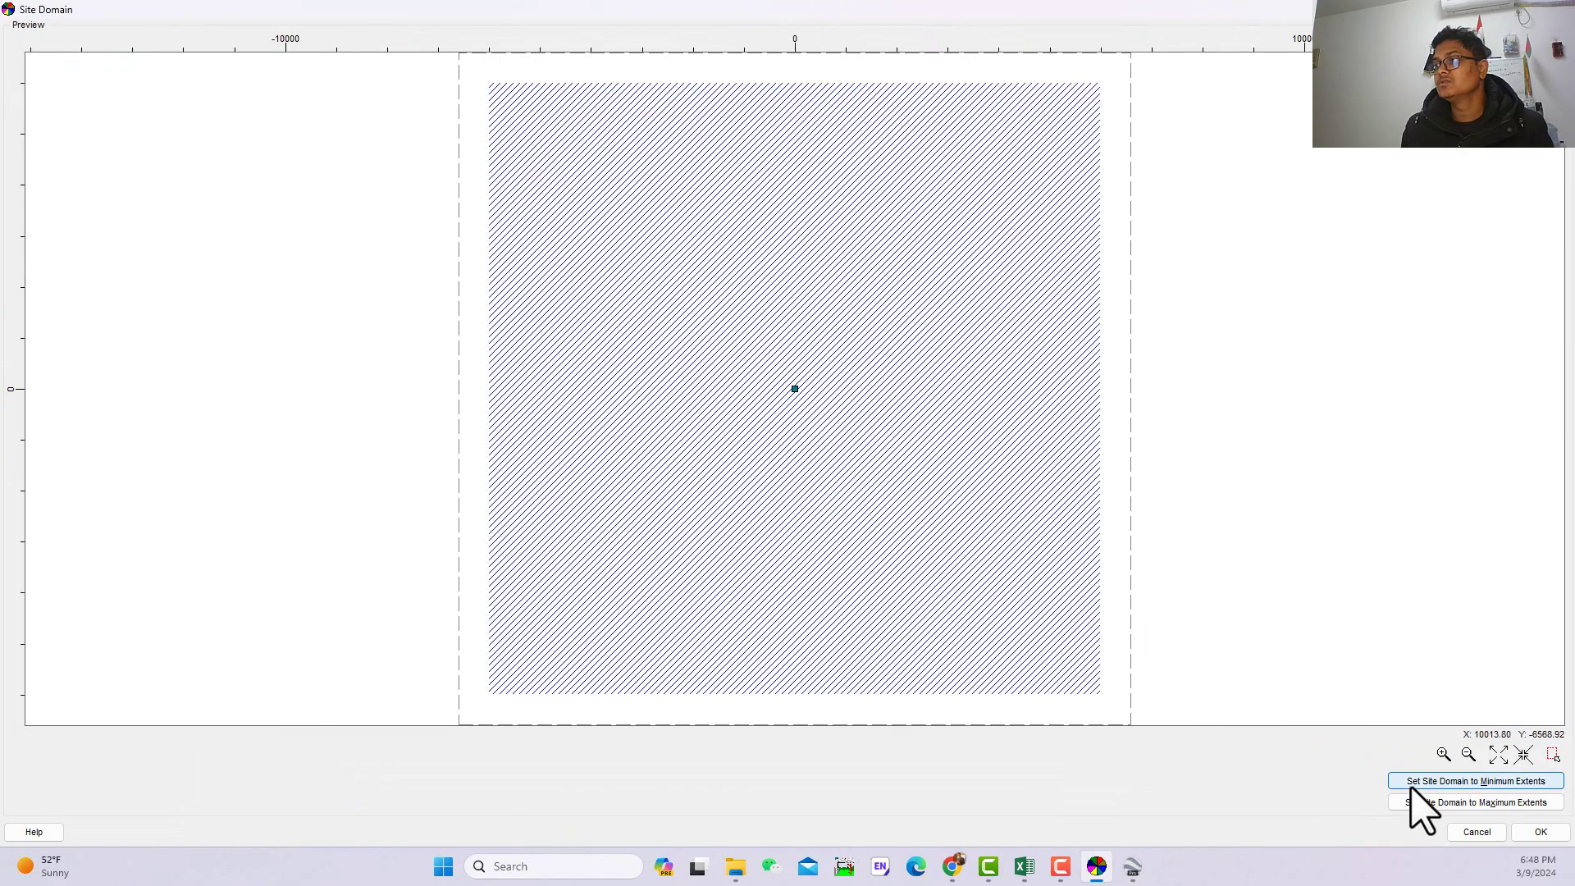
click(1484, 801)
click(1540, 832)
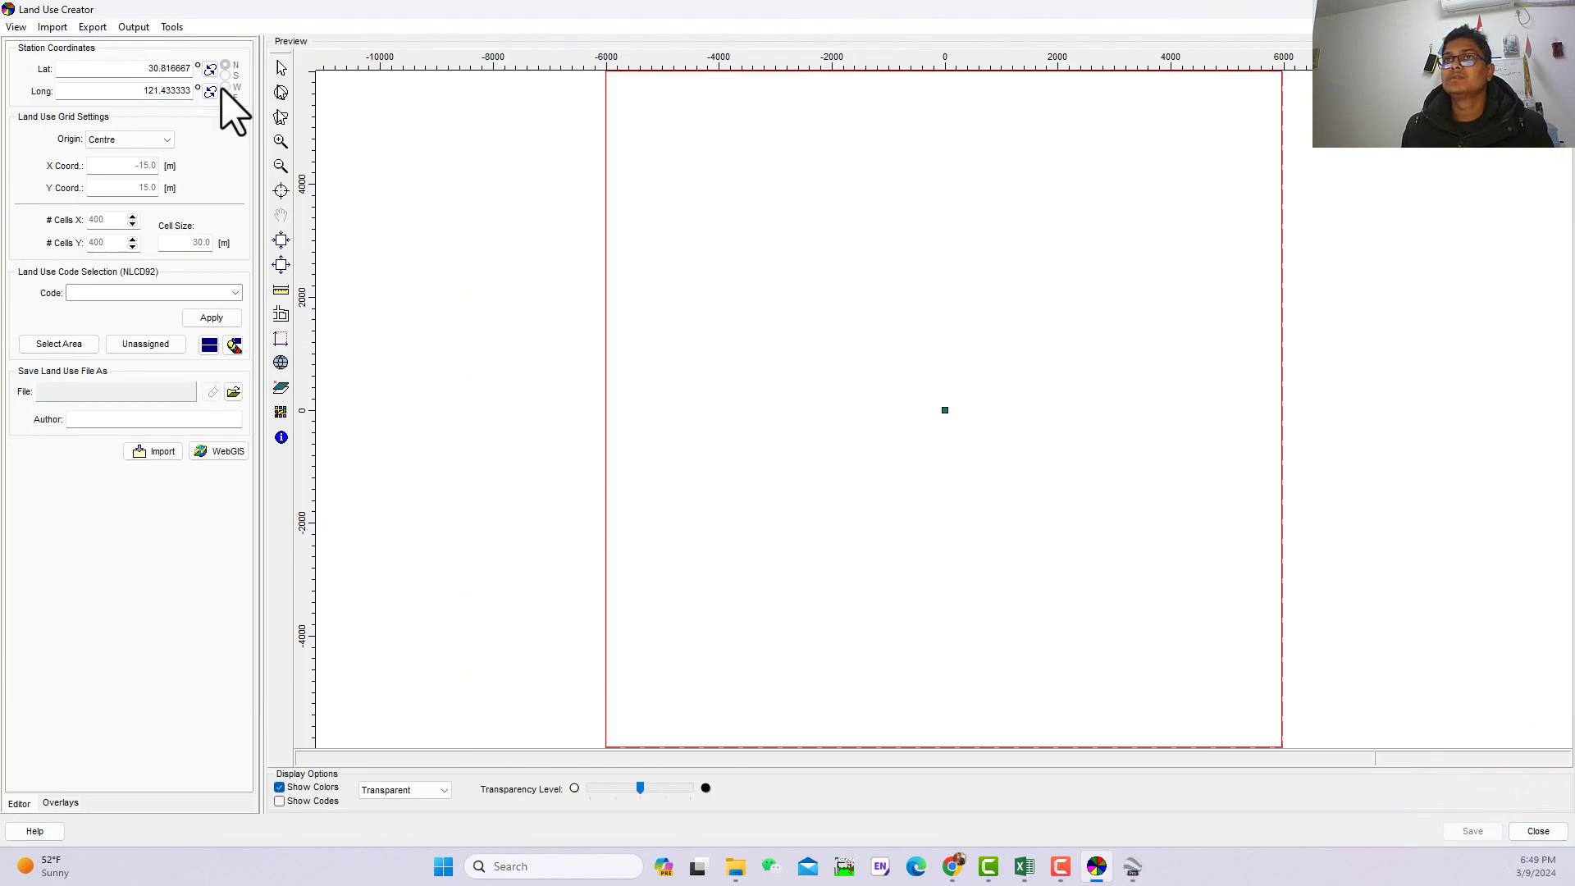
Import an OpenStreetMap tile map as the base map for the land use domain, keeping the default offset and zoom level
click(52, 27)
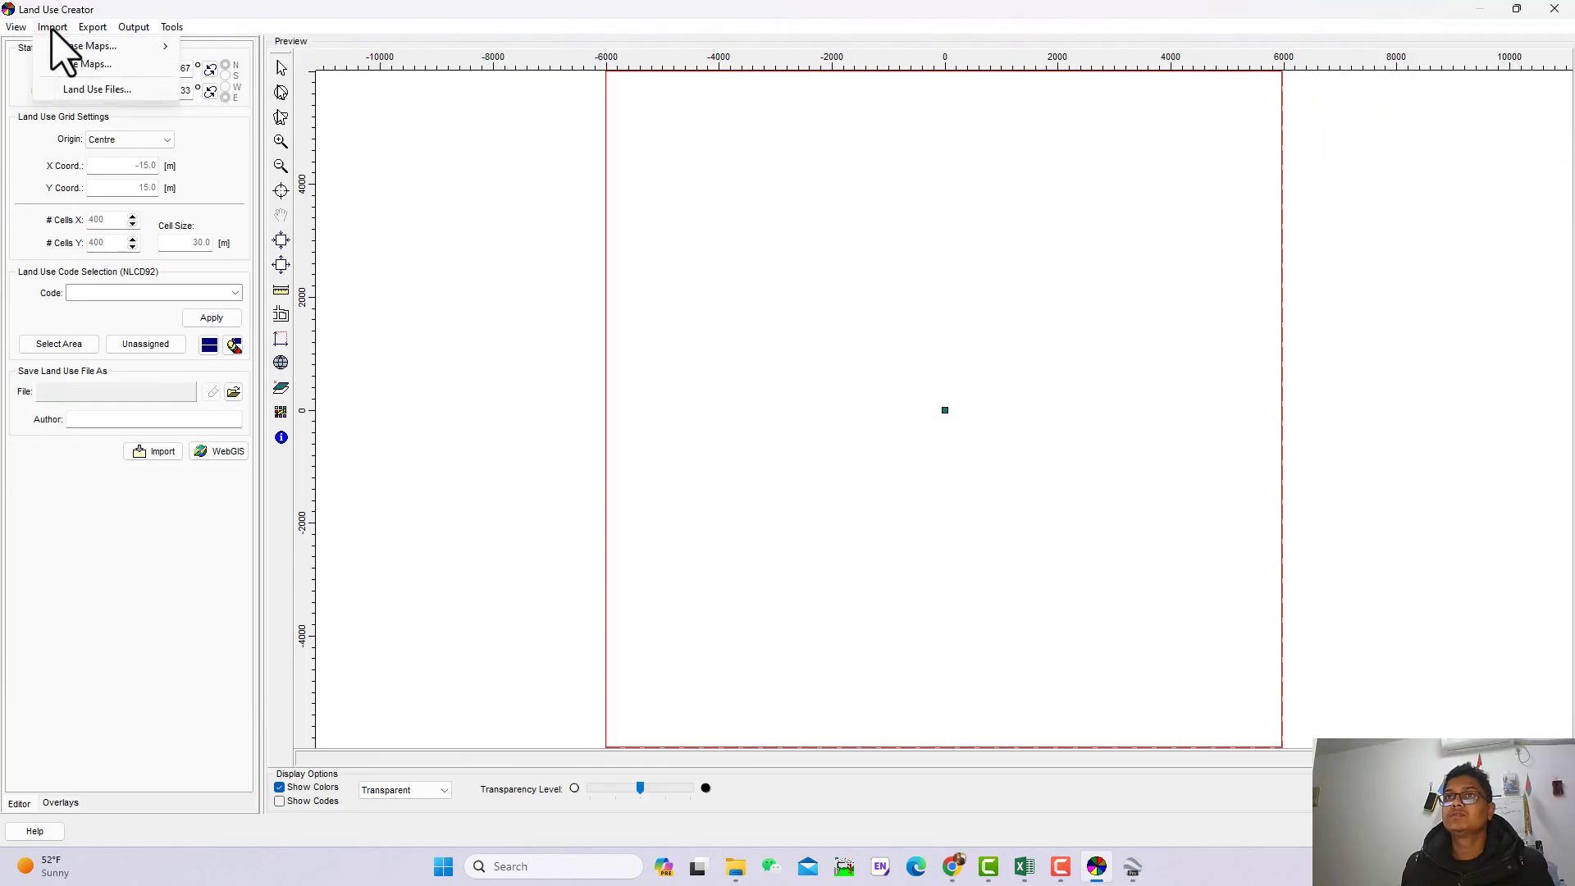
click(90, 65)
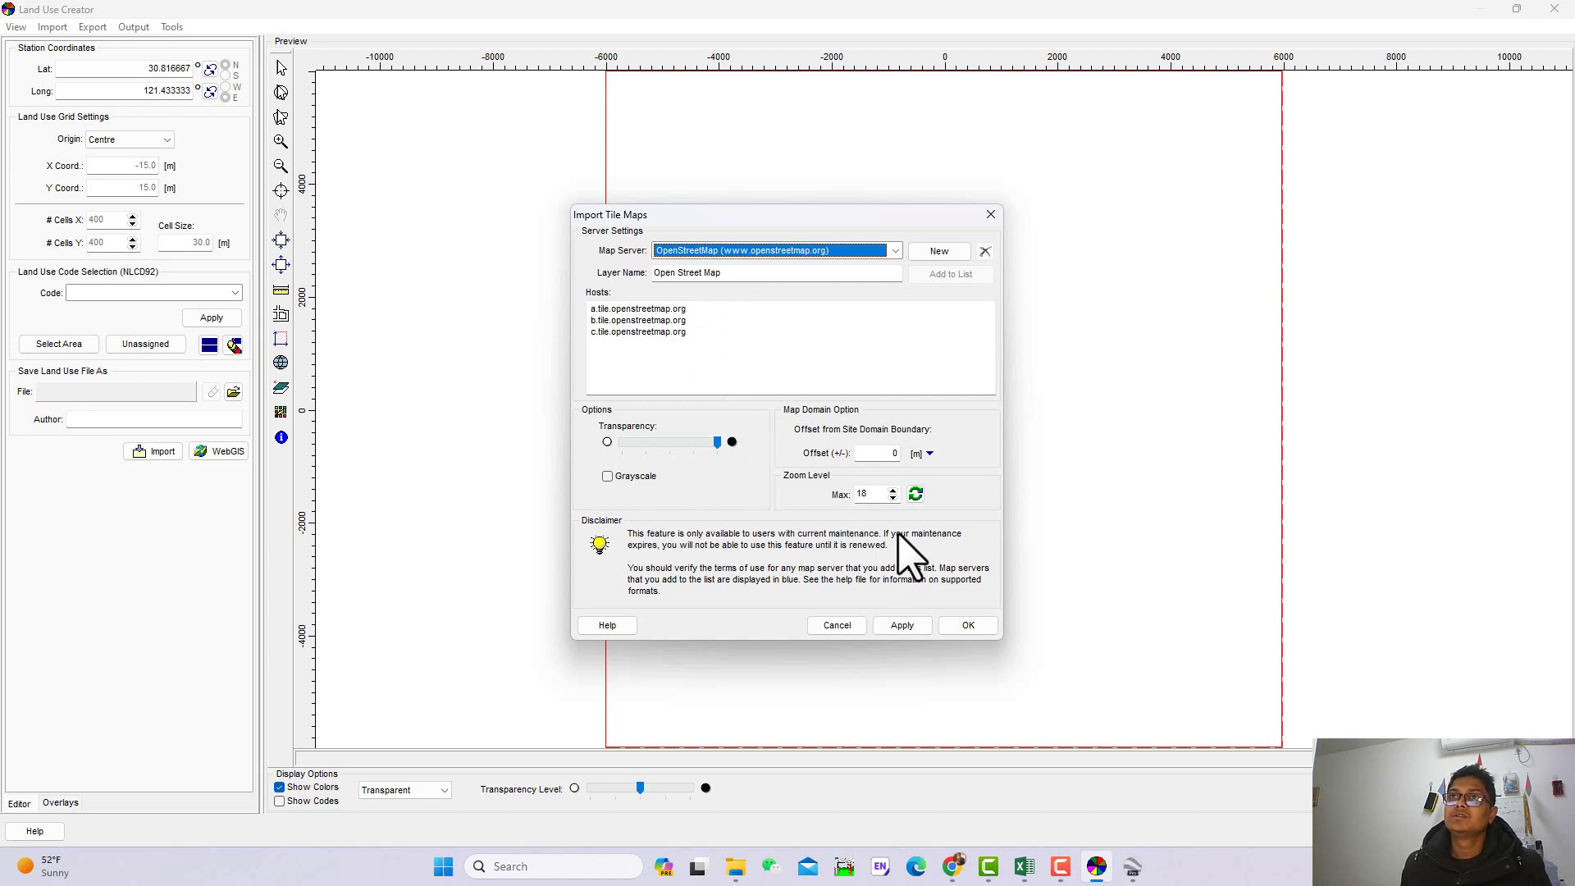
click(901, 625)
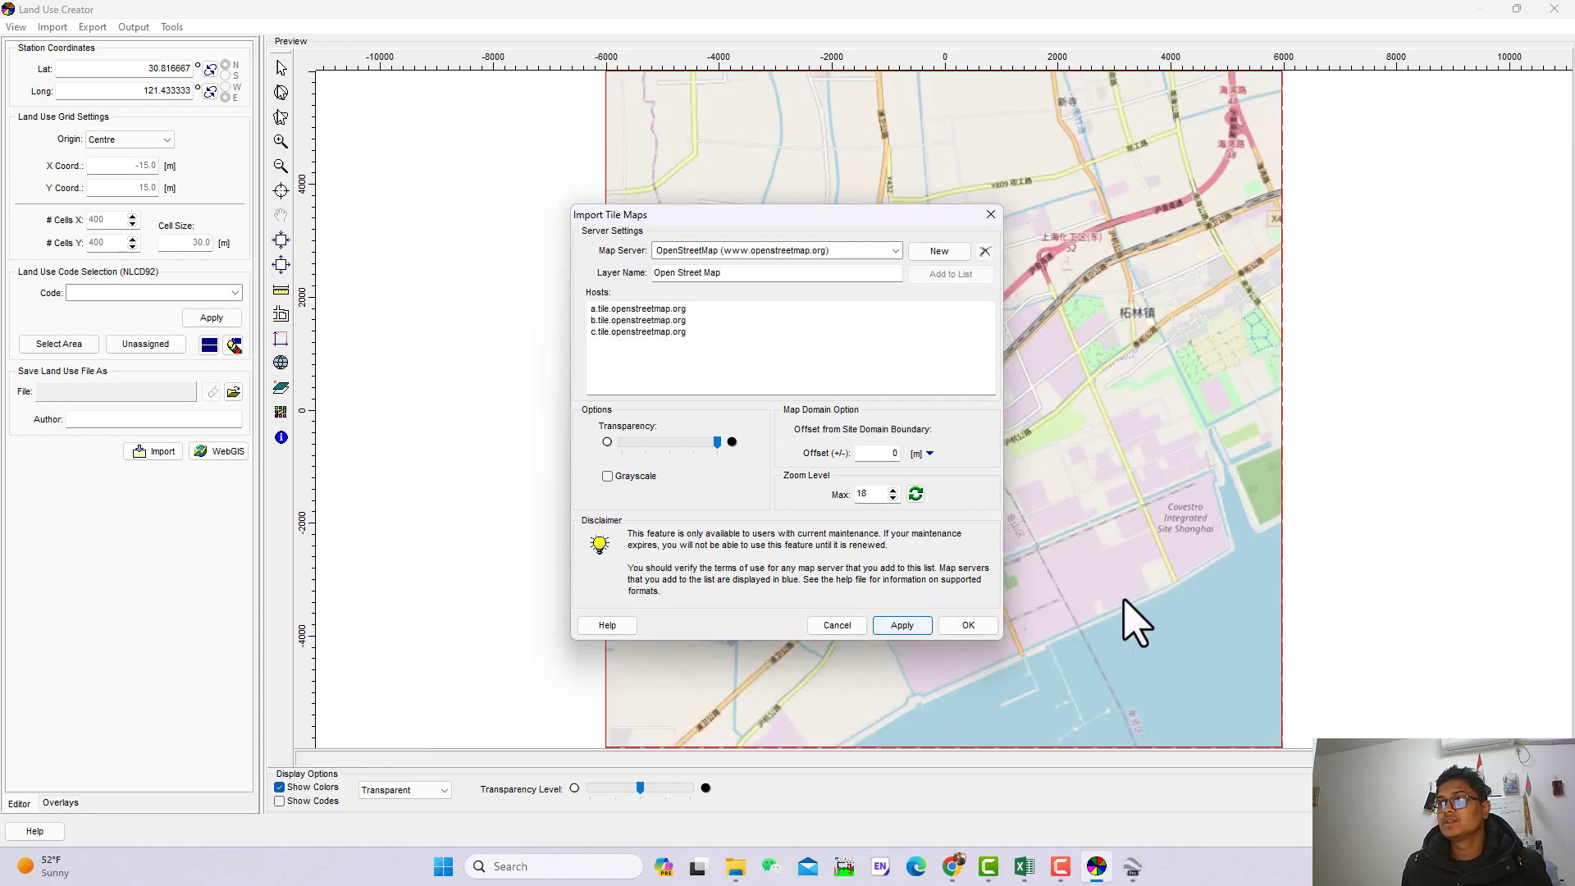
click(968, 627)
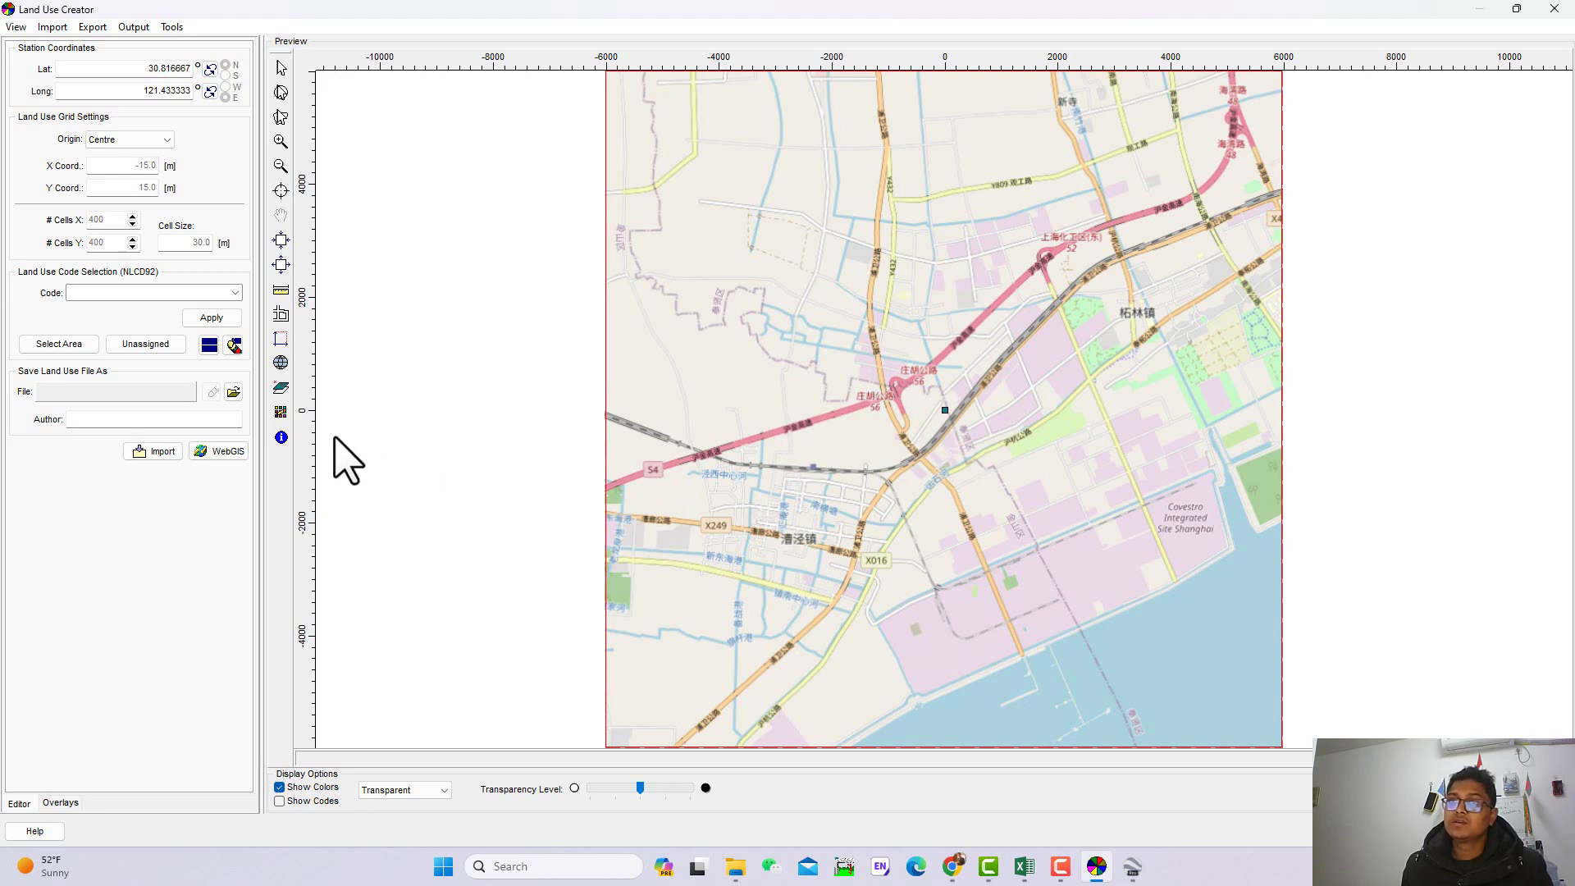
Name the land use file tile, load auto-detected GLCC (Global ~1km) data from WebGIS, and save it before closing the Land Use Creator
click(234, 392)
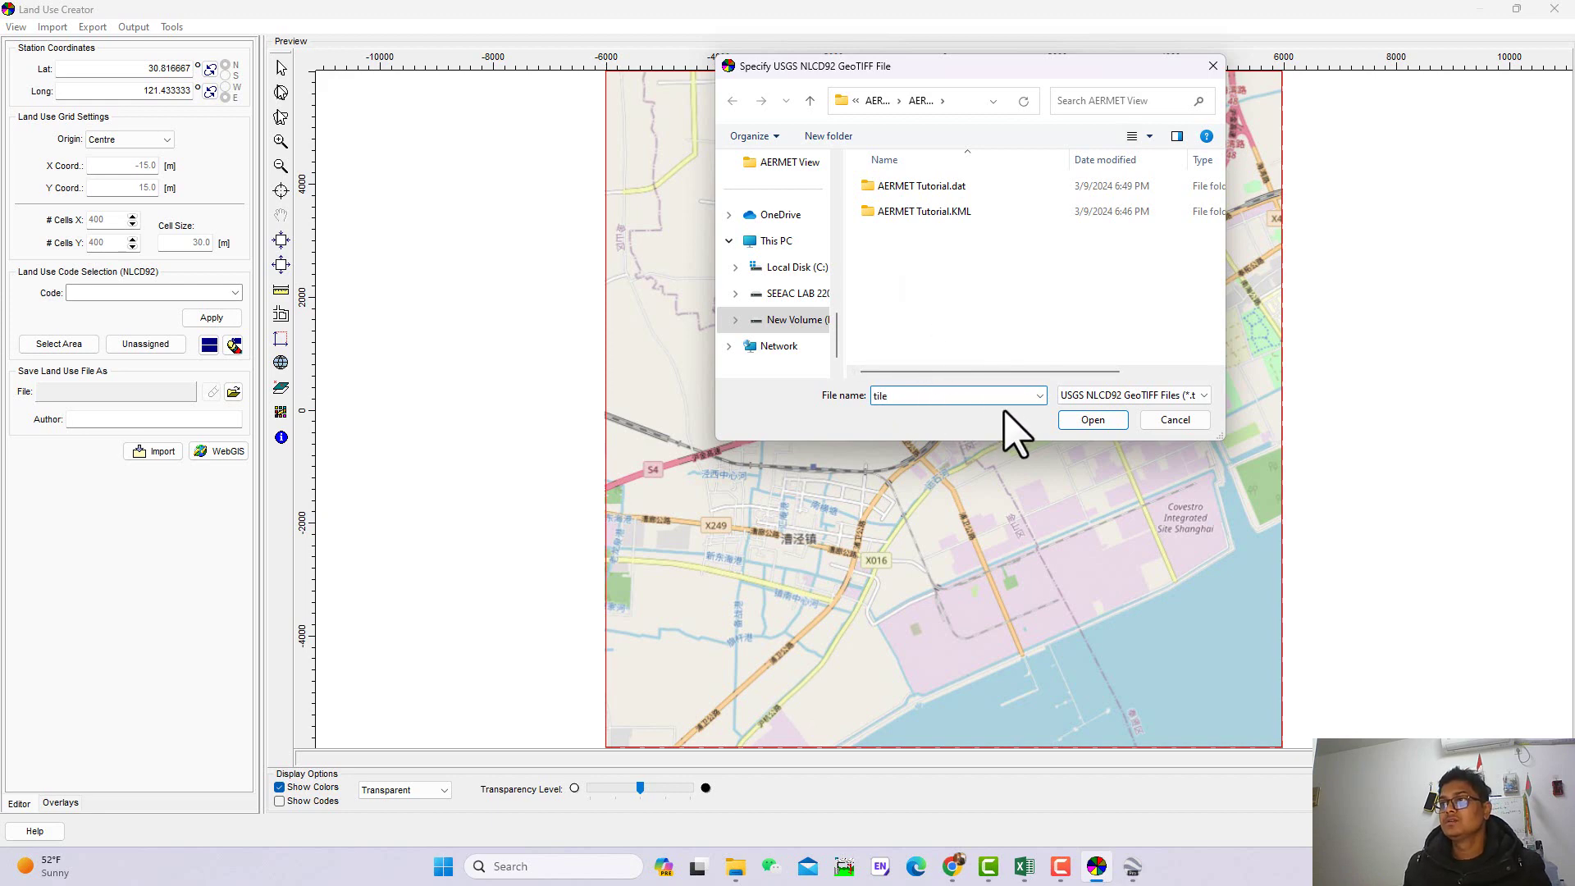
click(1093, 420)
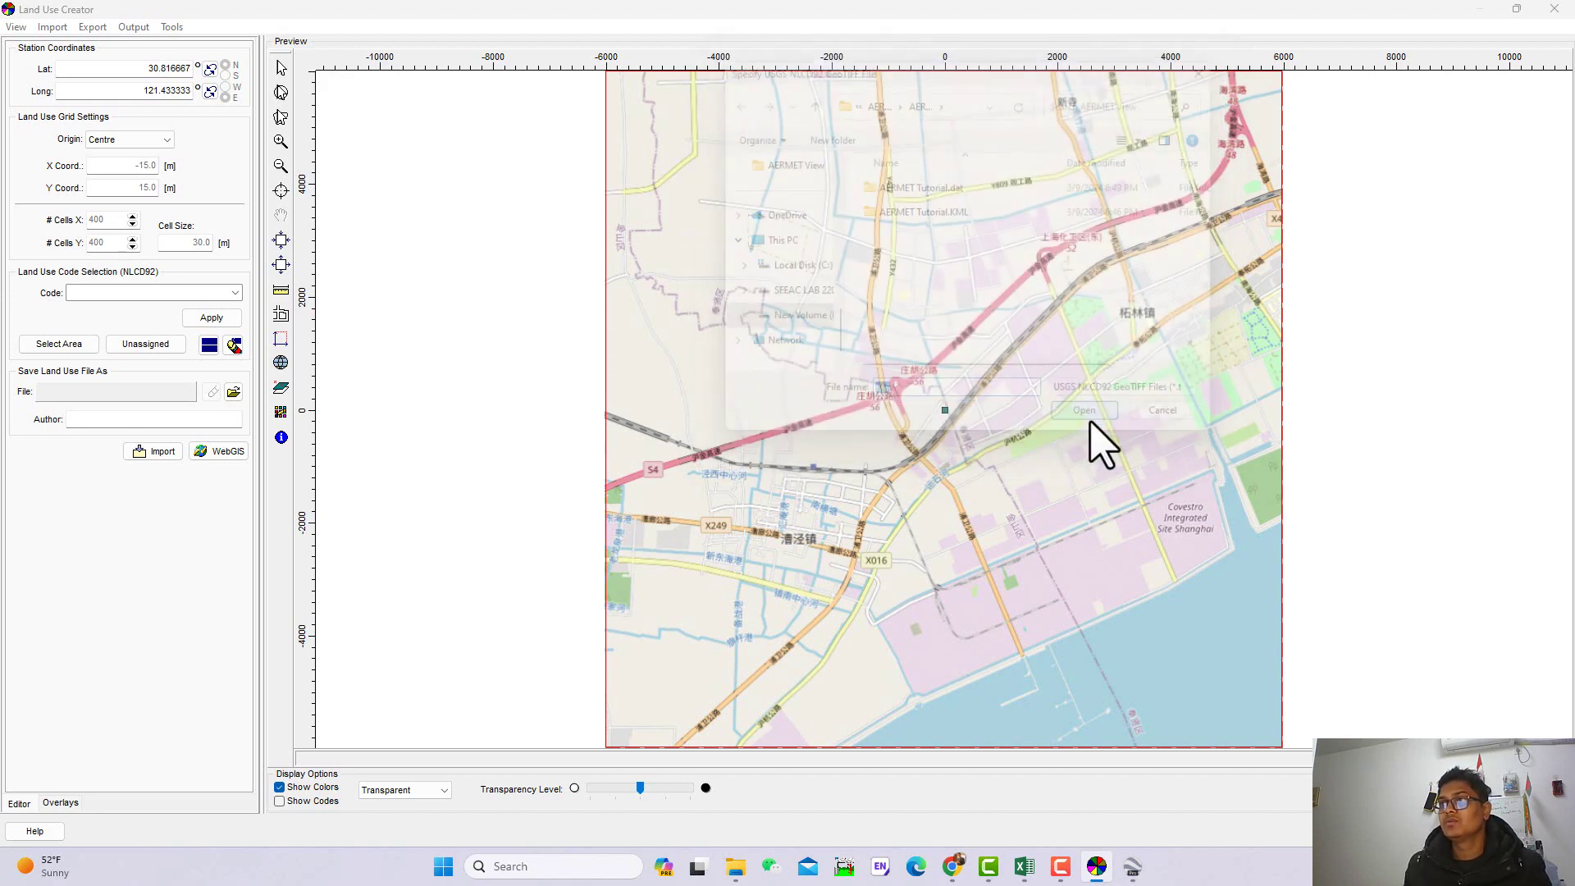
click(220, 451)
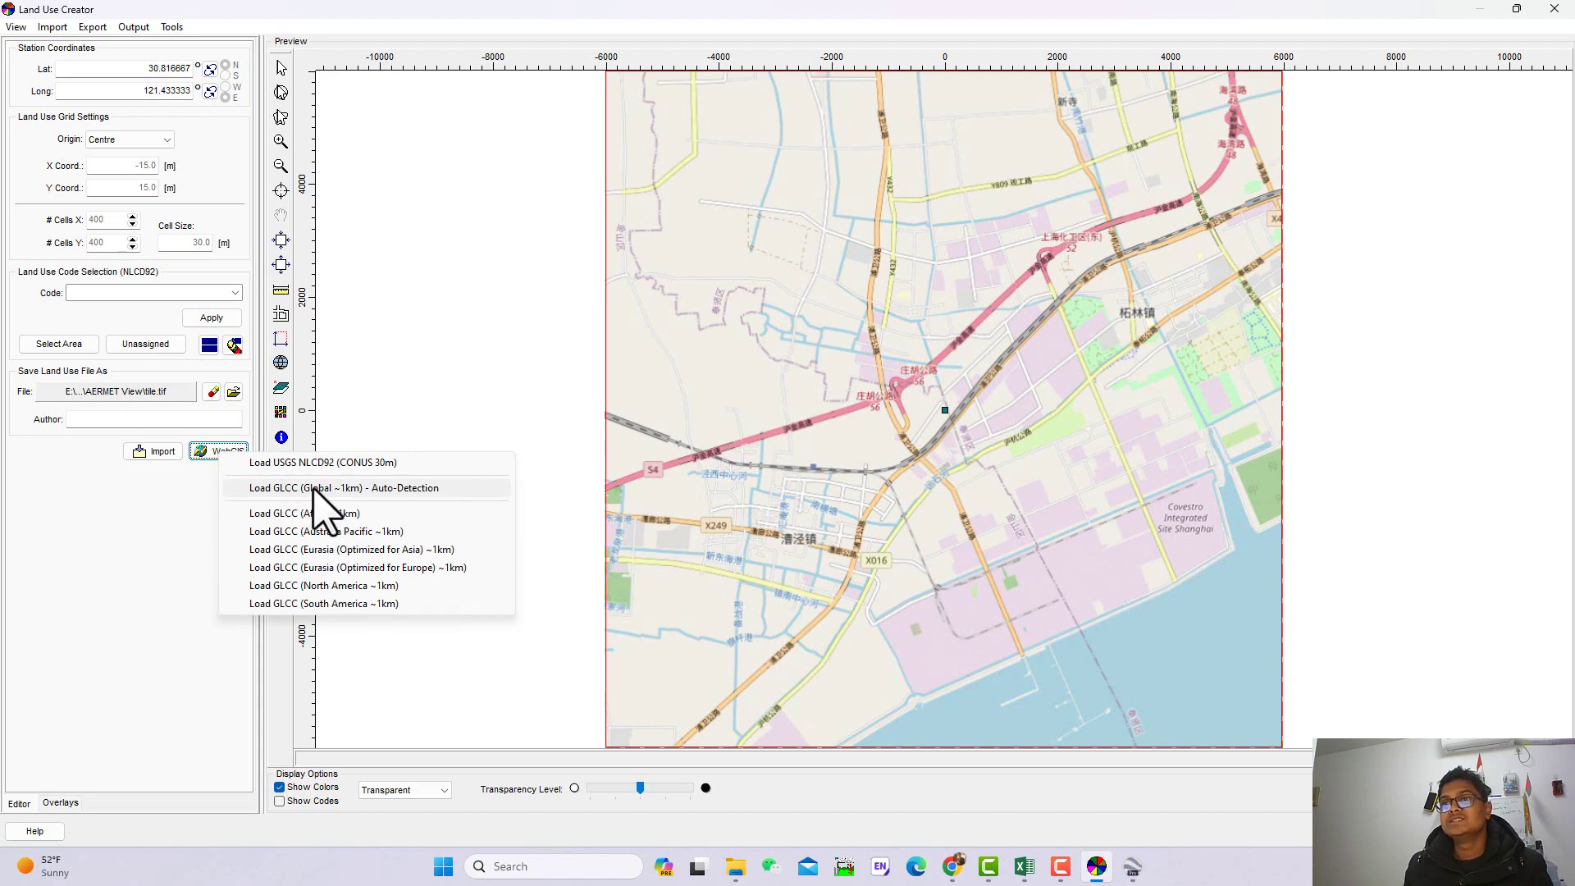
click(447, 492)
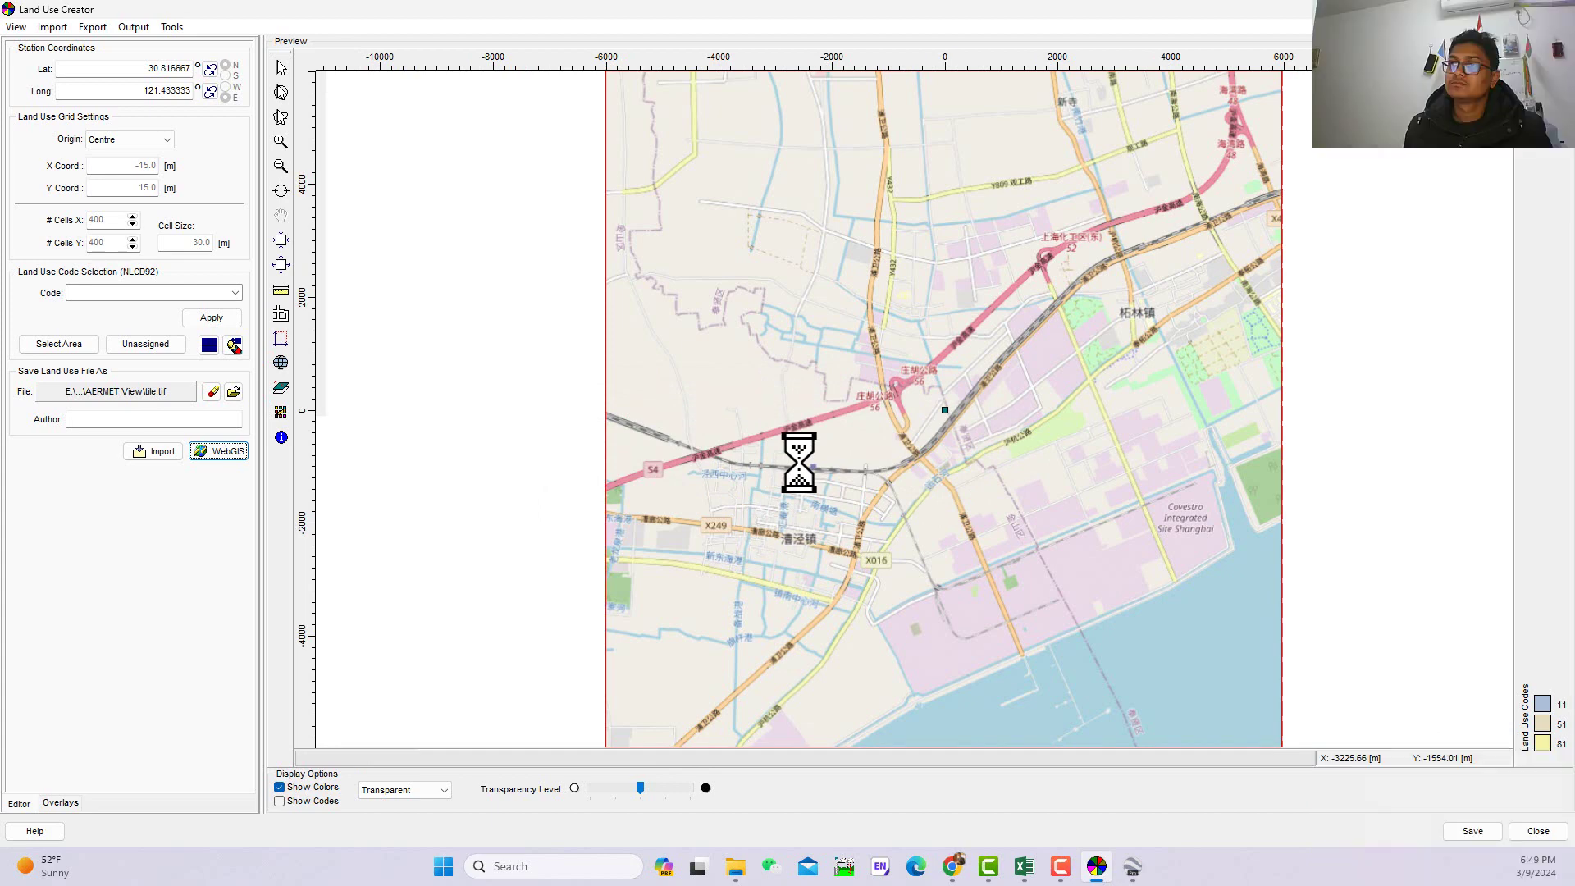
click(1473, 831)
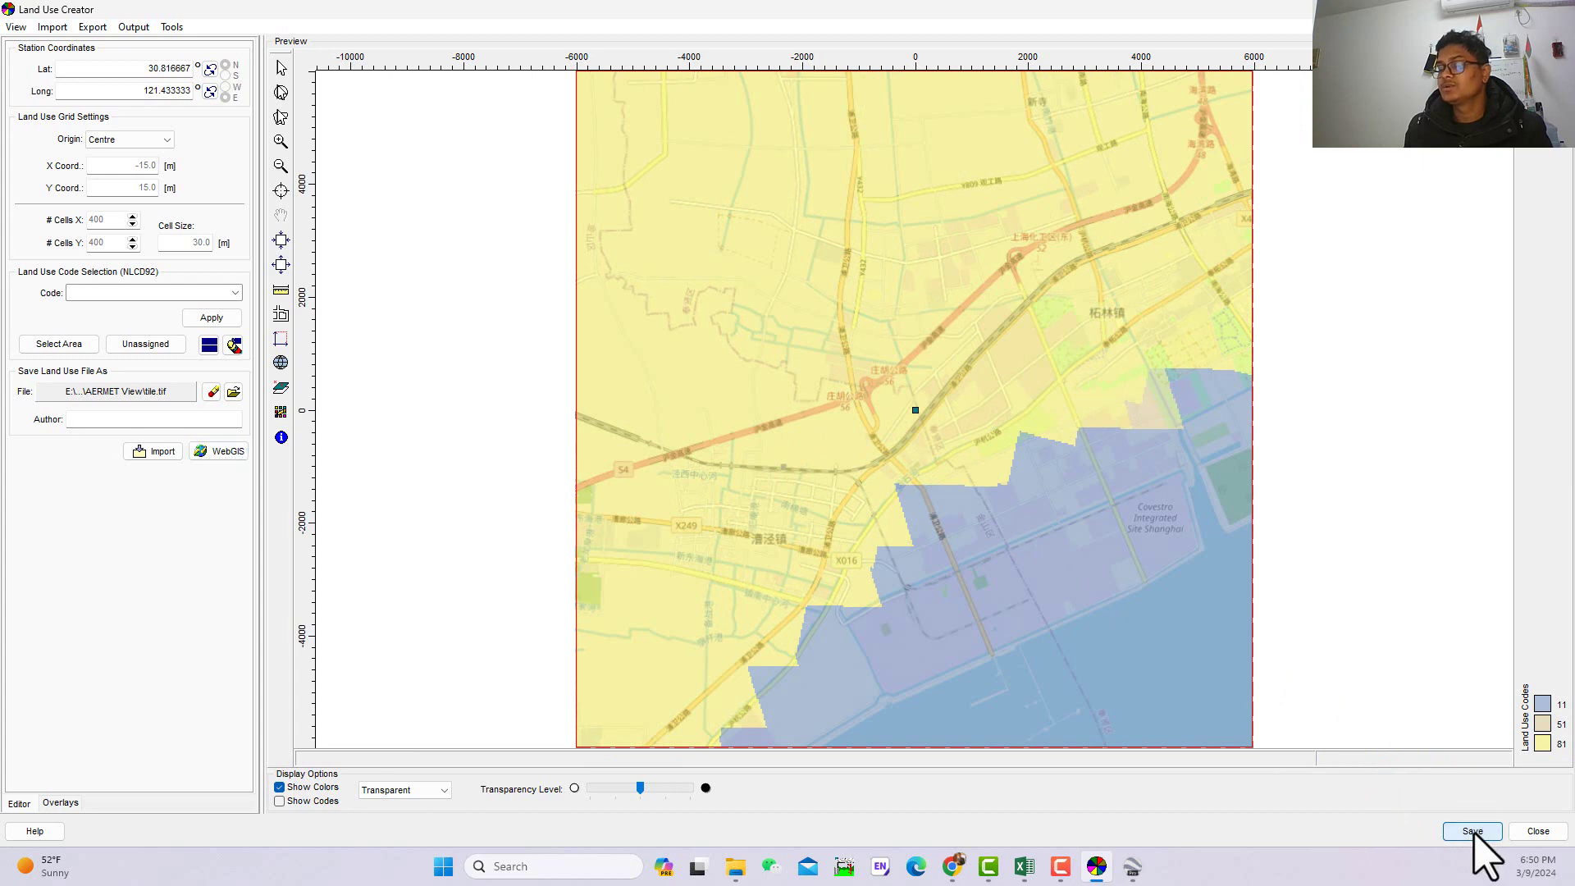
click(1536, 831)
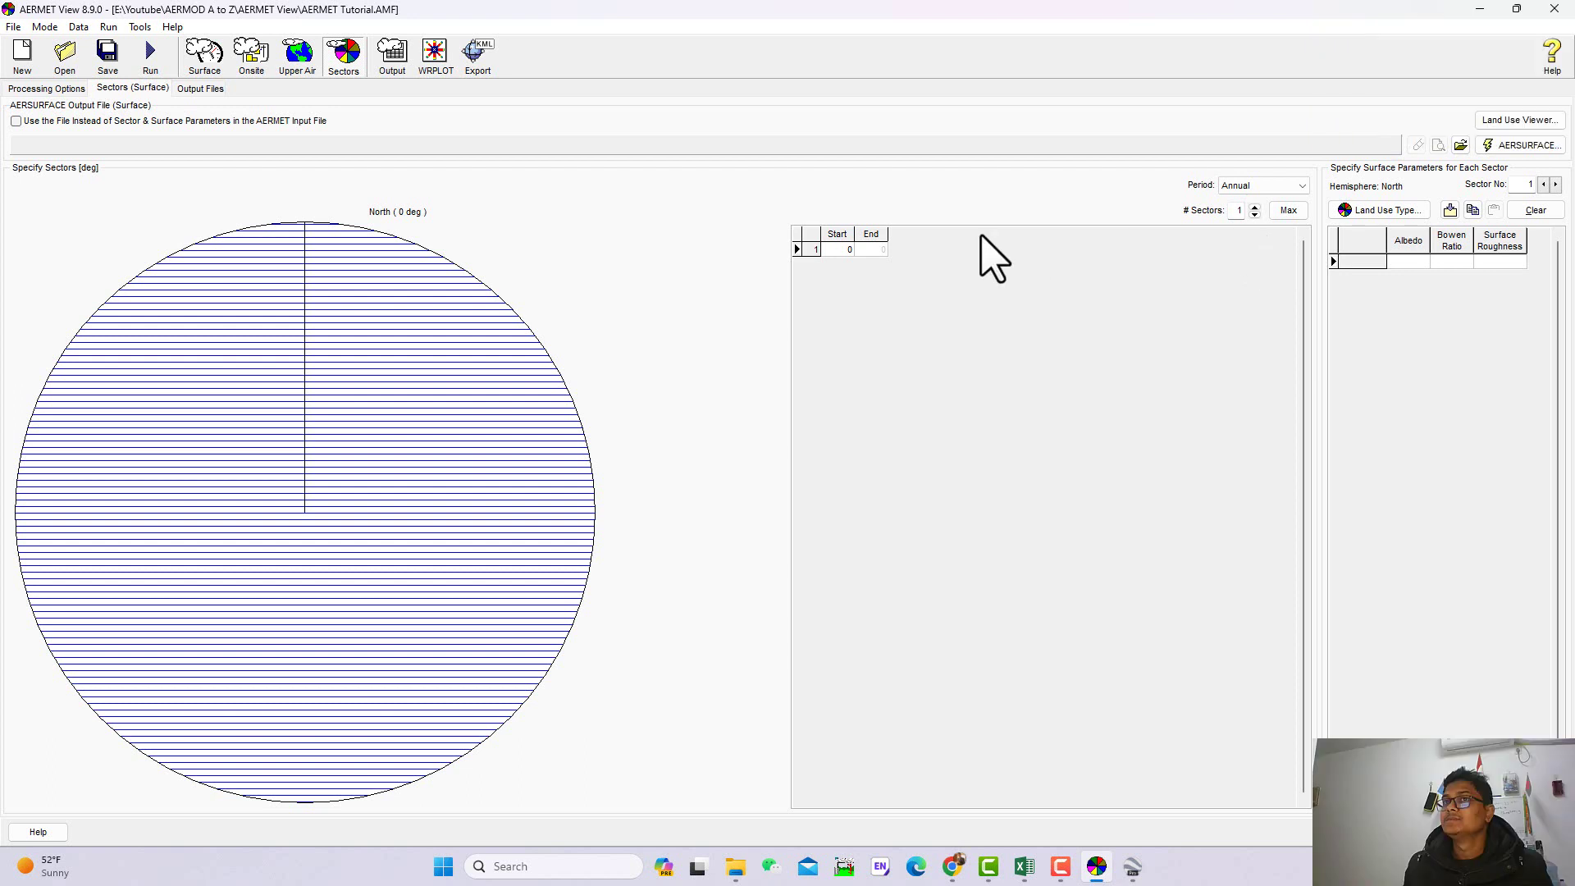
Process the sector surface parameters with AERSURFACE using tile.tif as the USGS NLCD92 land cover file, without viewing the log or output file
click(1527, 148)
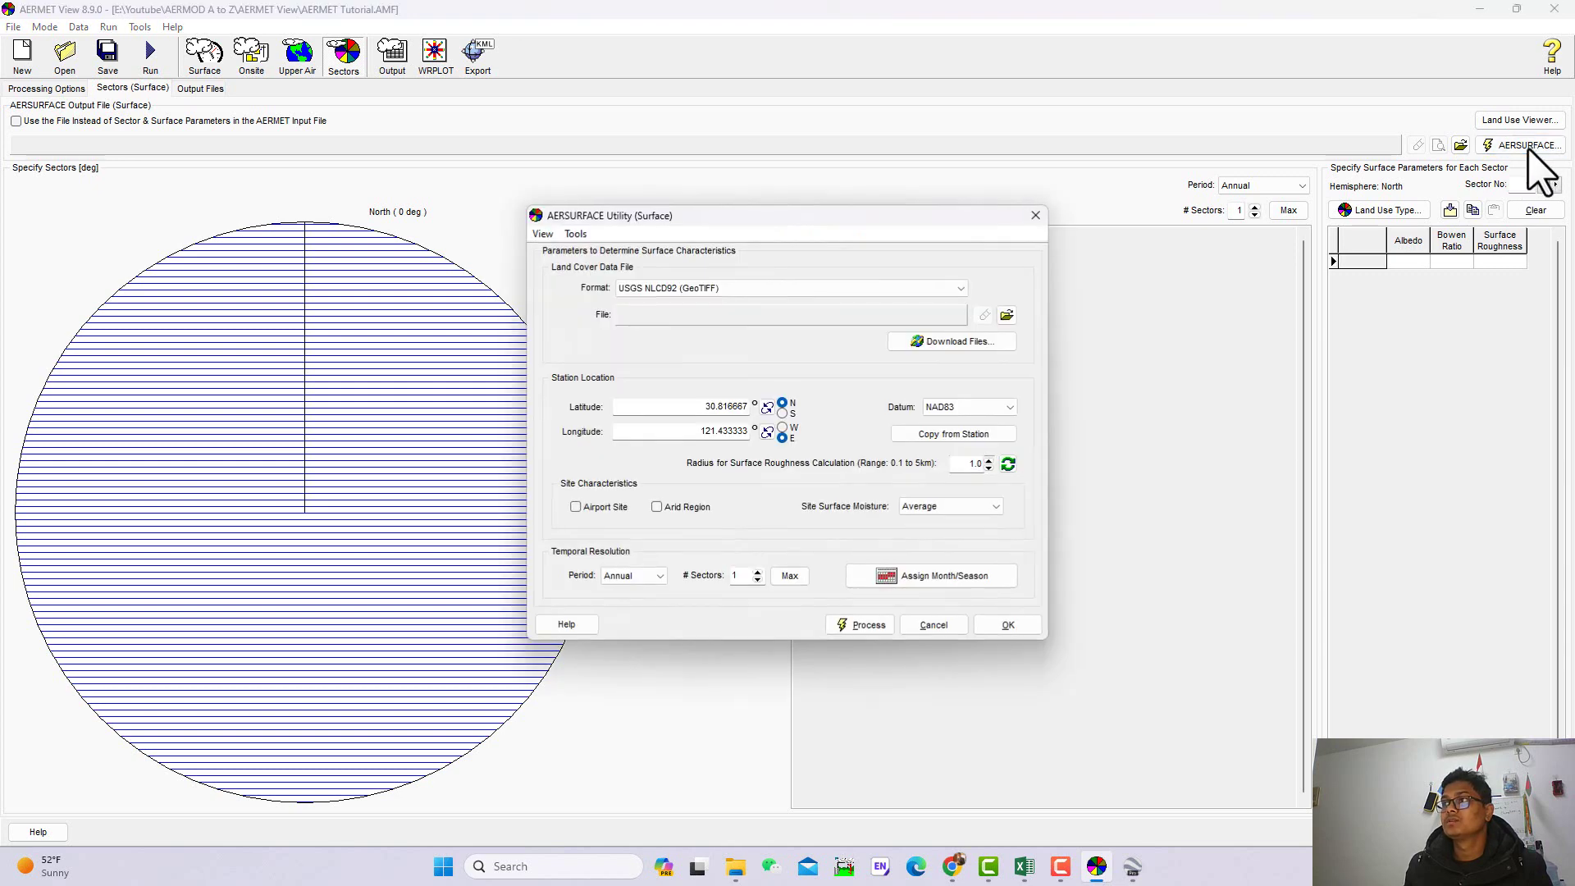
click(1007, 315)
double_click(912, 236)
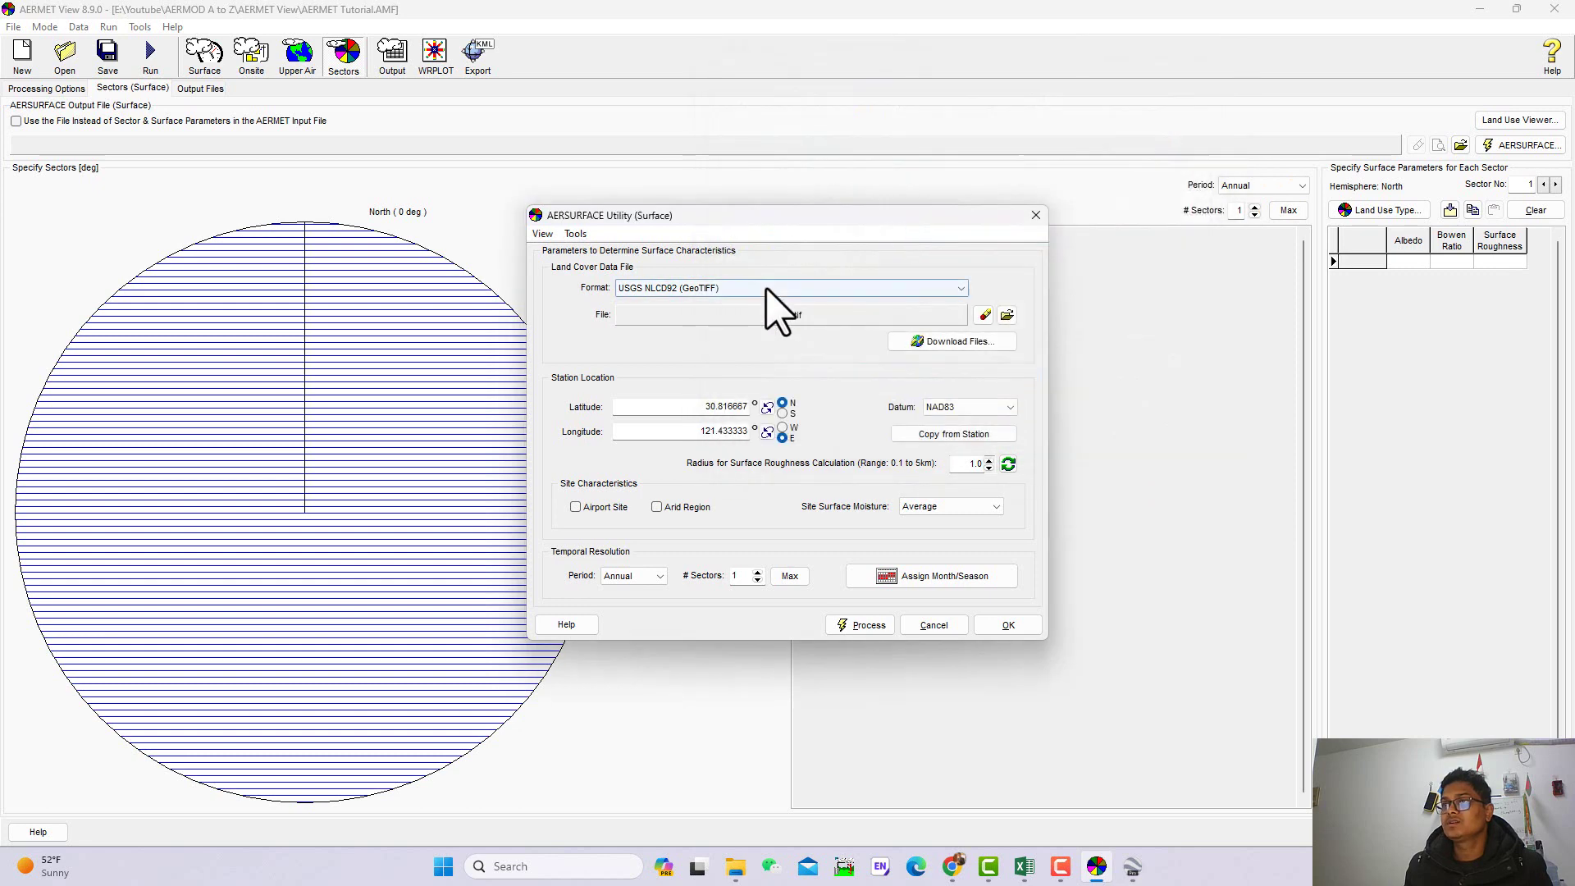
click(857, 626)
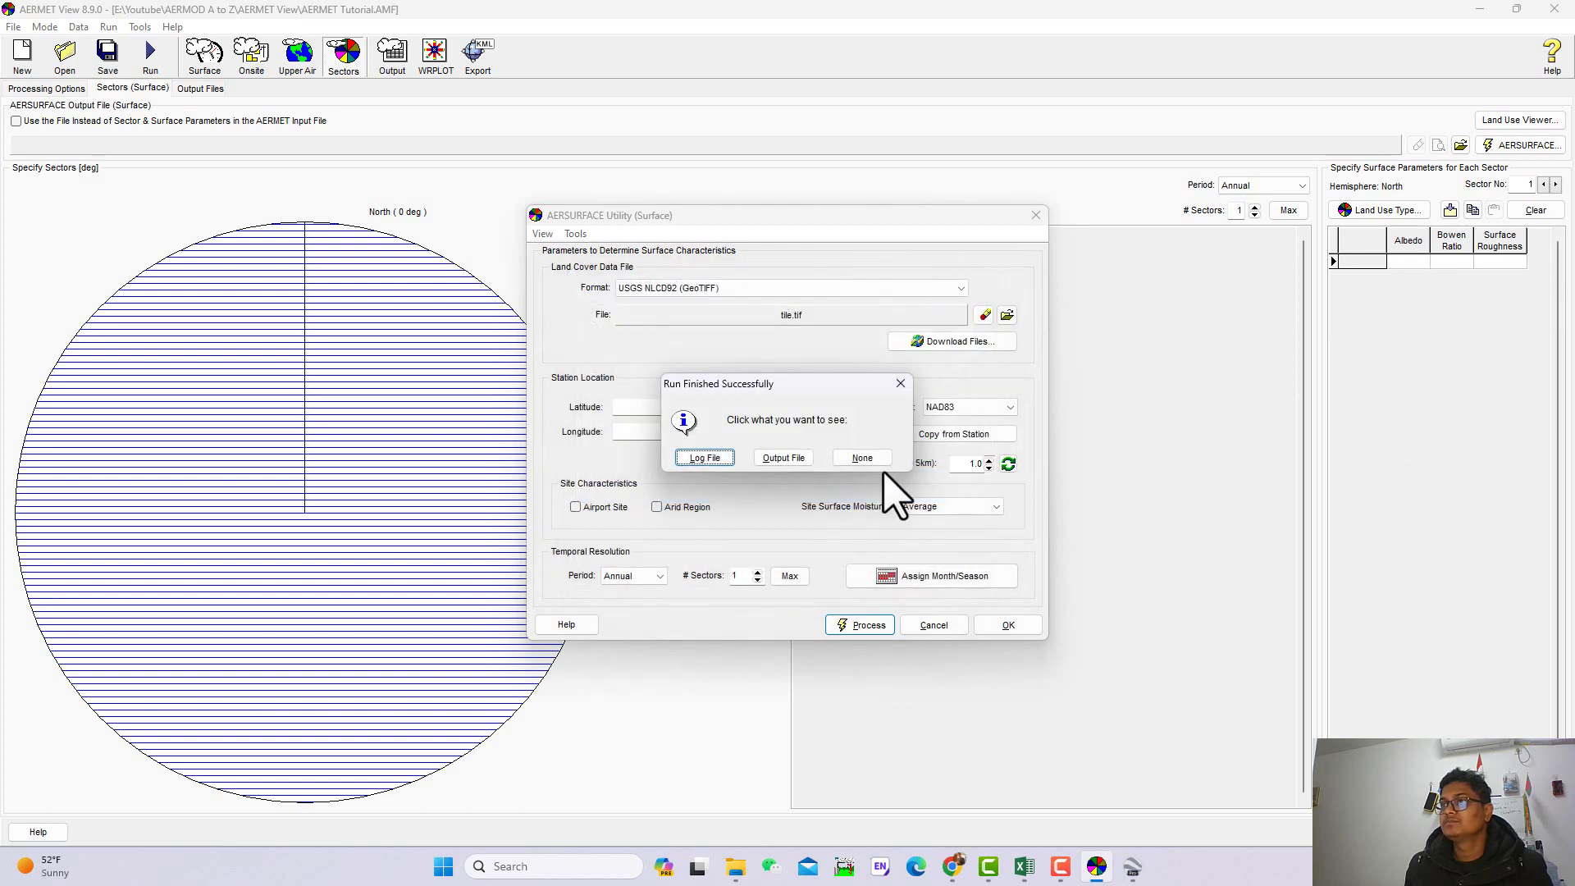
click(863, 458)
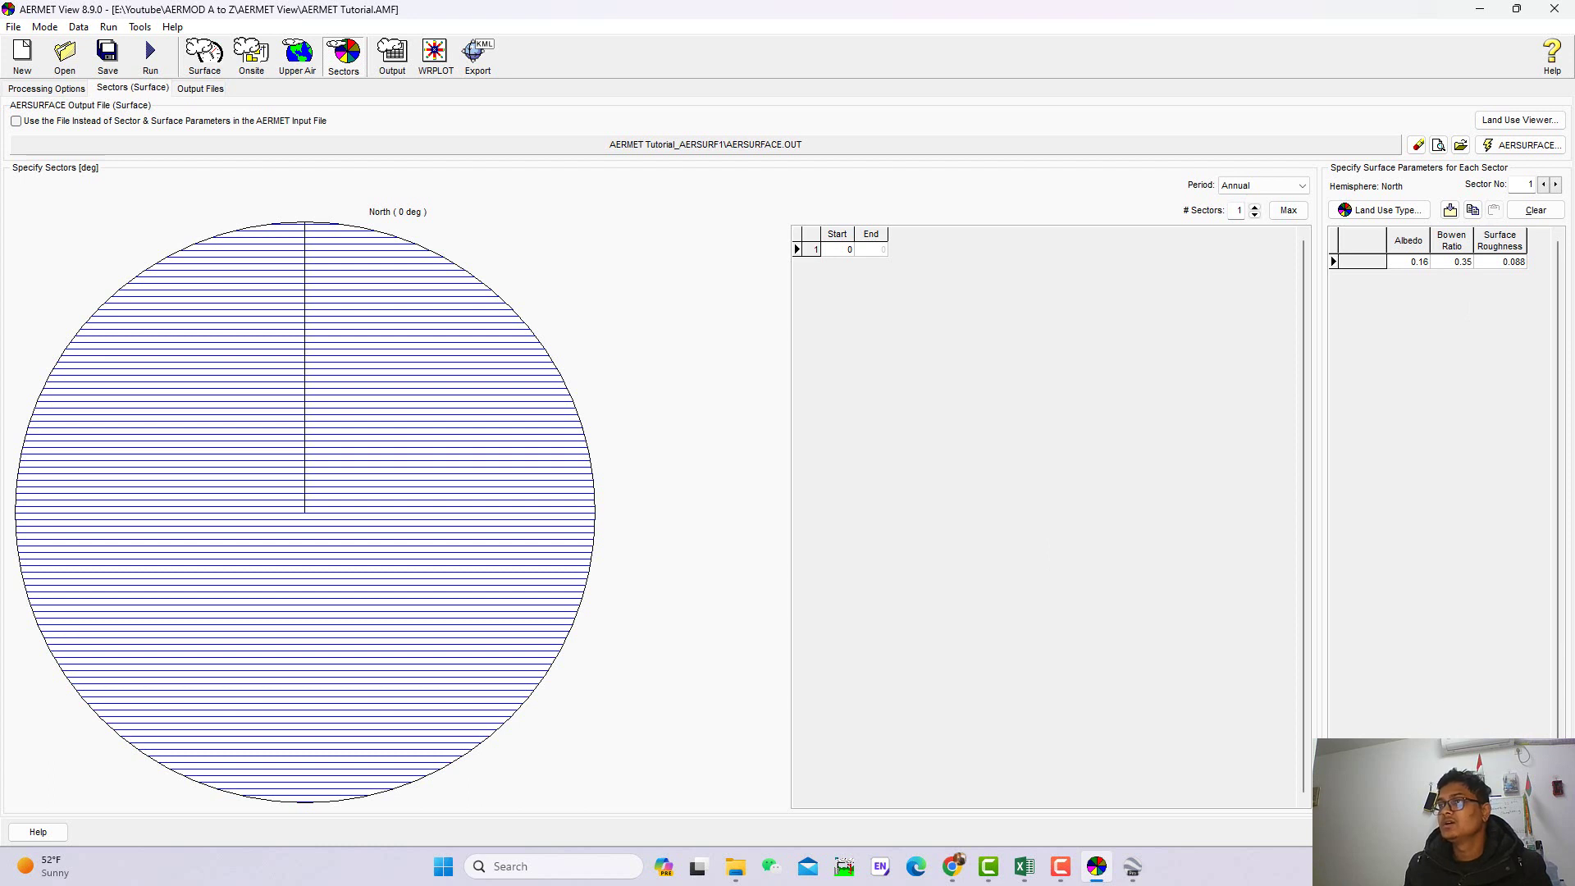
Run the AERMET project to generate the surface and profile output files
key(ctrl+Tab)
key(F9)
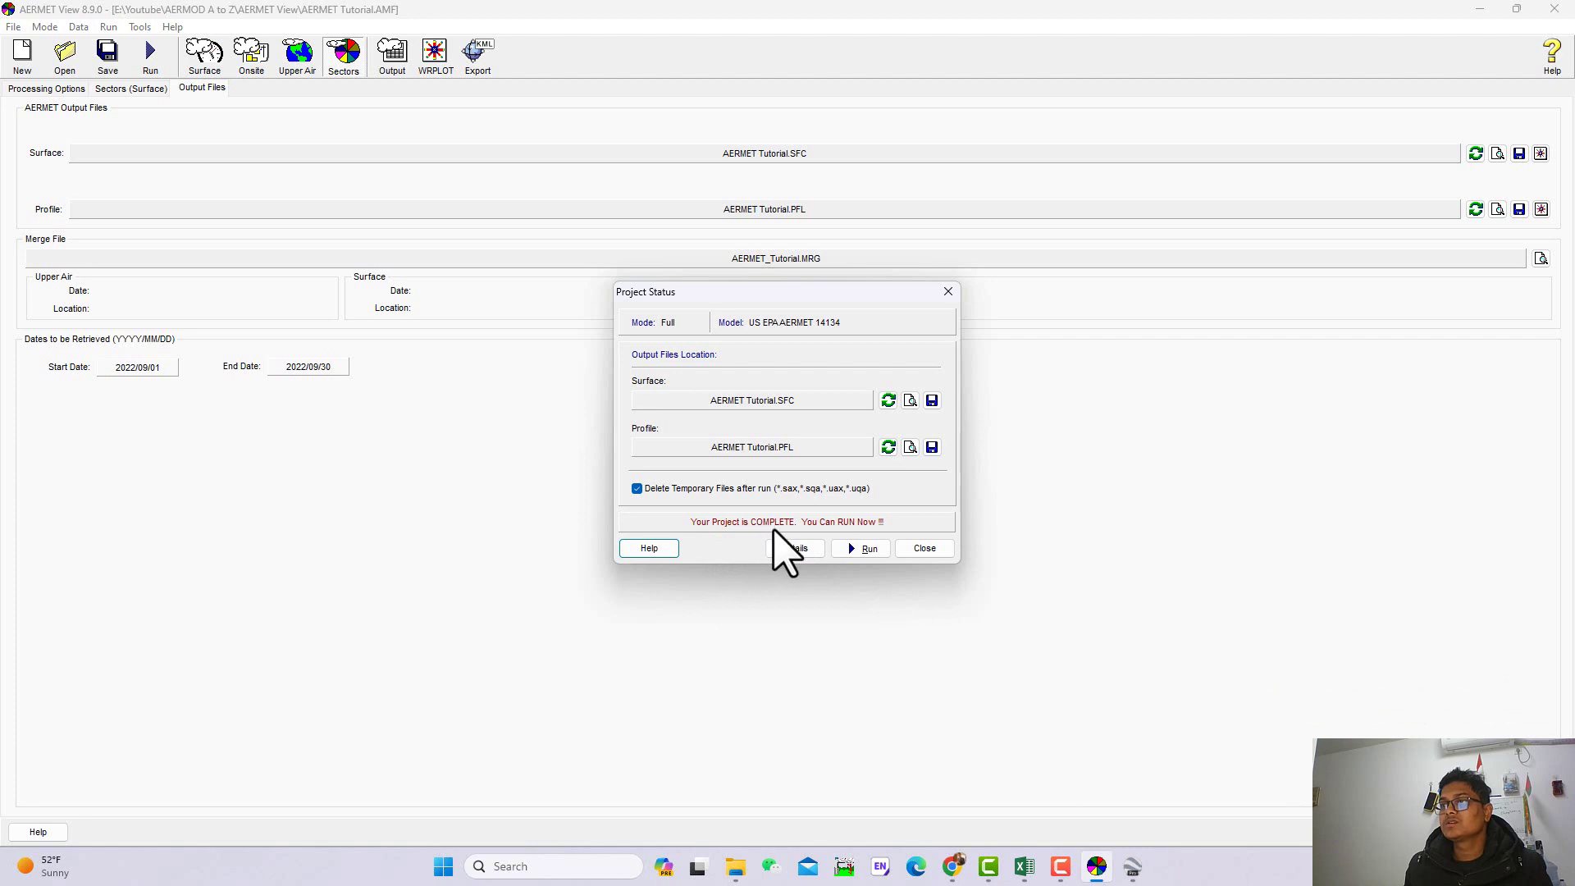
click(860, 546)
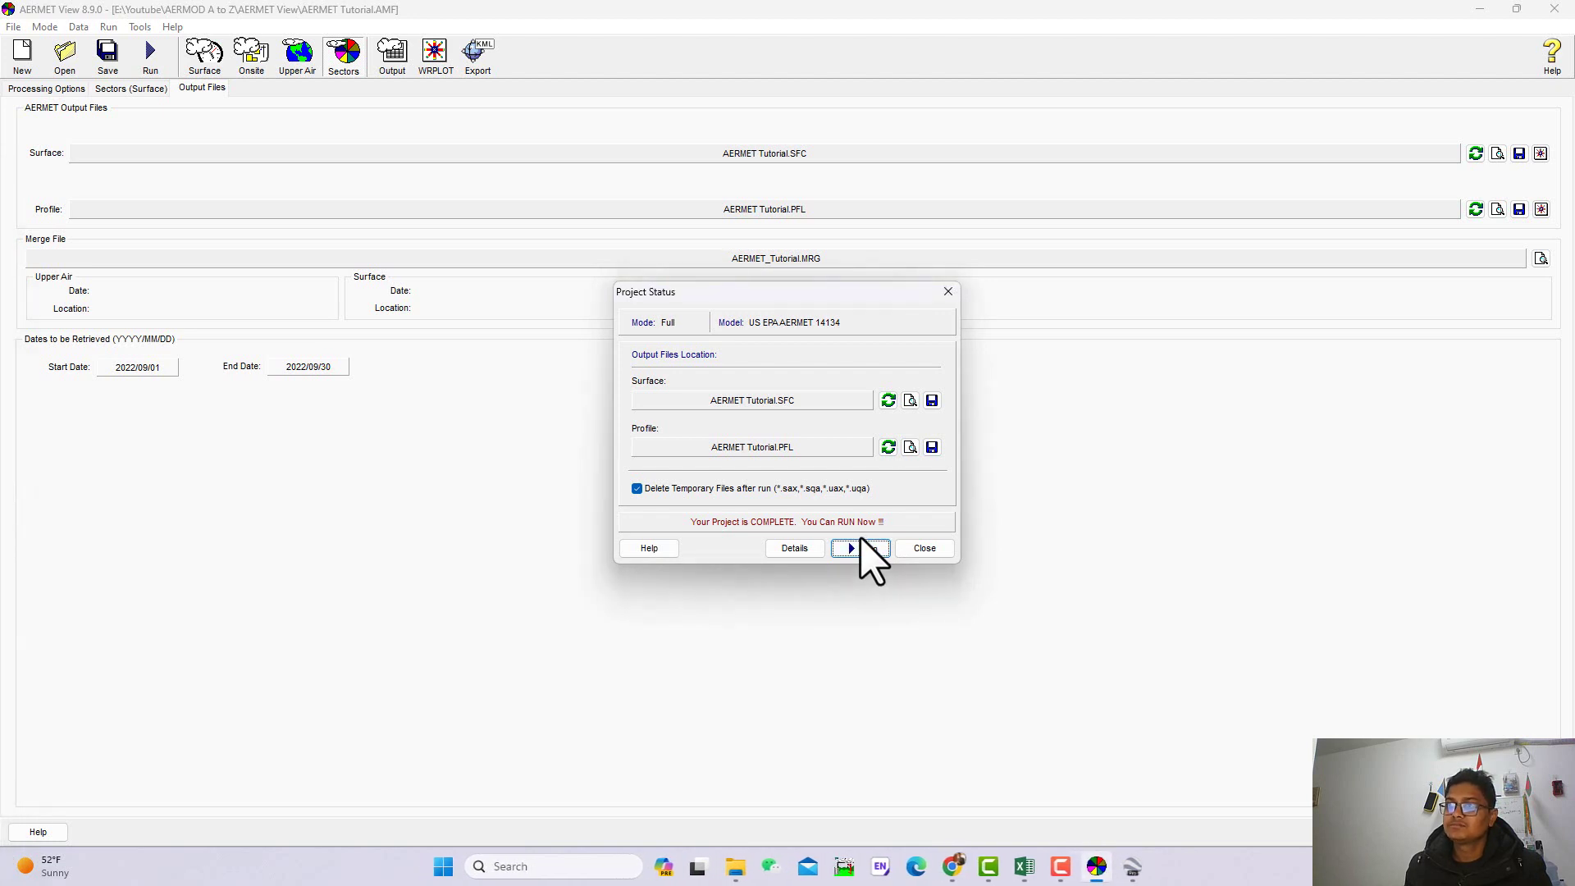
click(862, 548)
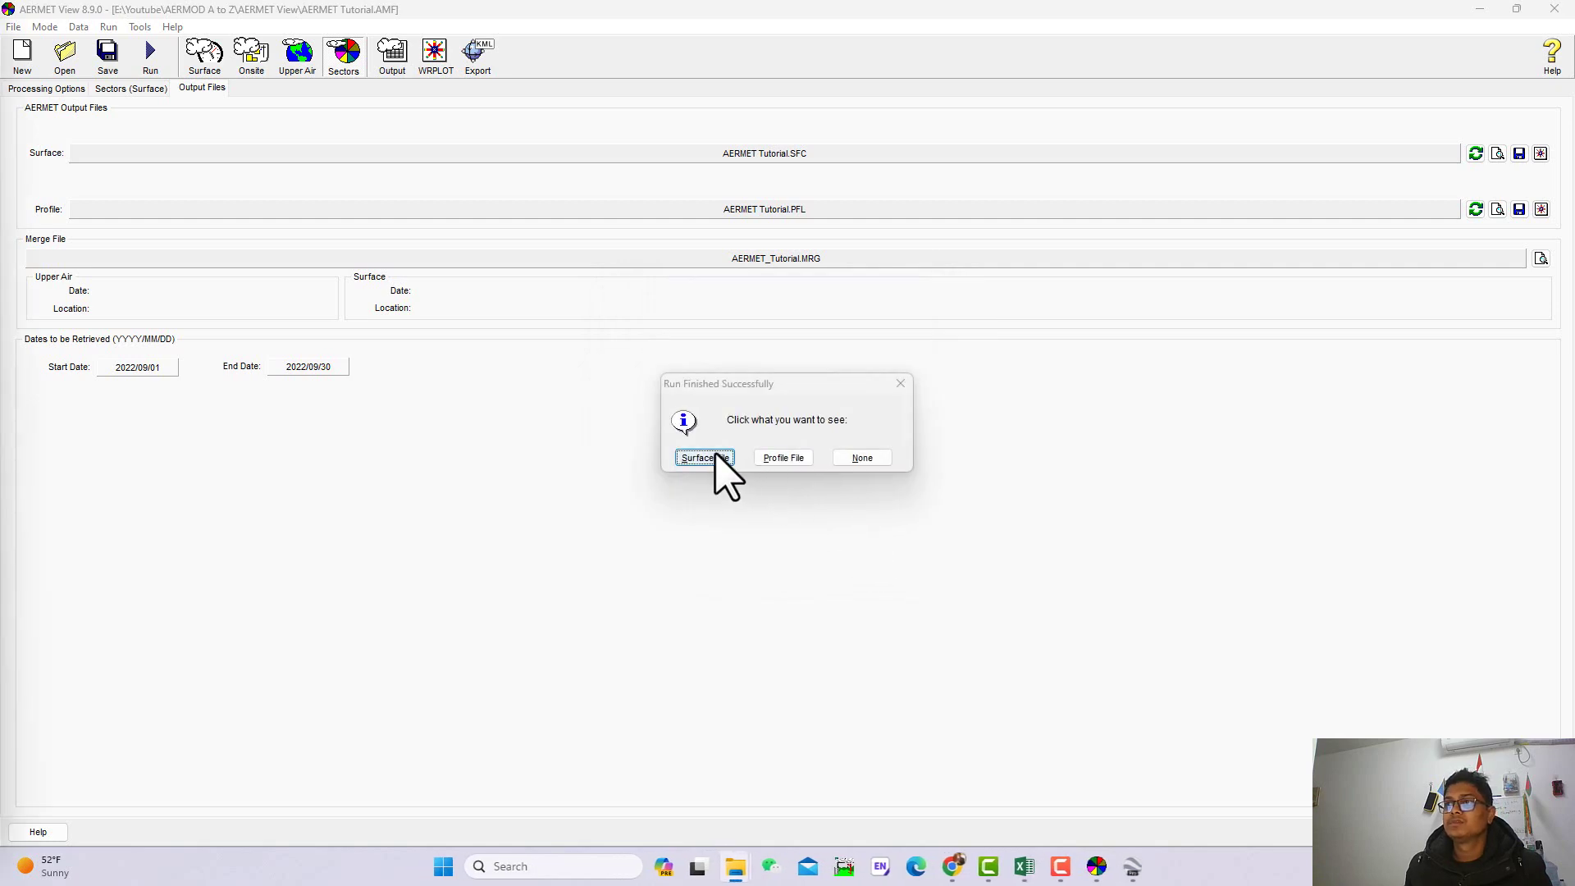
Examine the hourly records of the generated surface file, especially the wind speed column, and close the file viewer
click(715, 457)
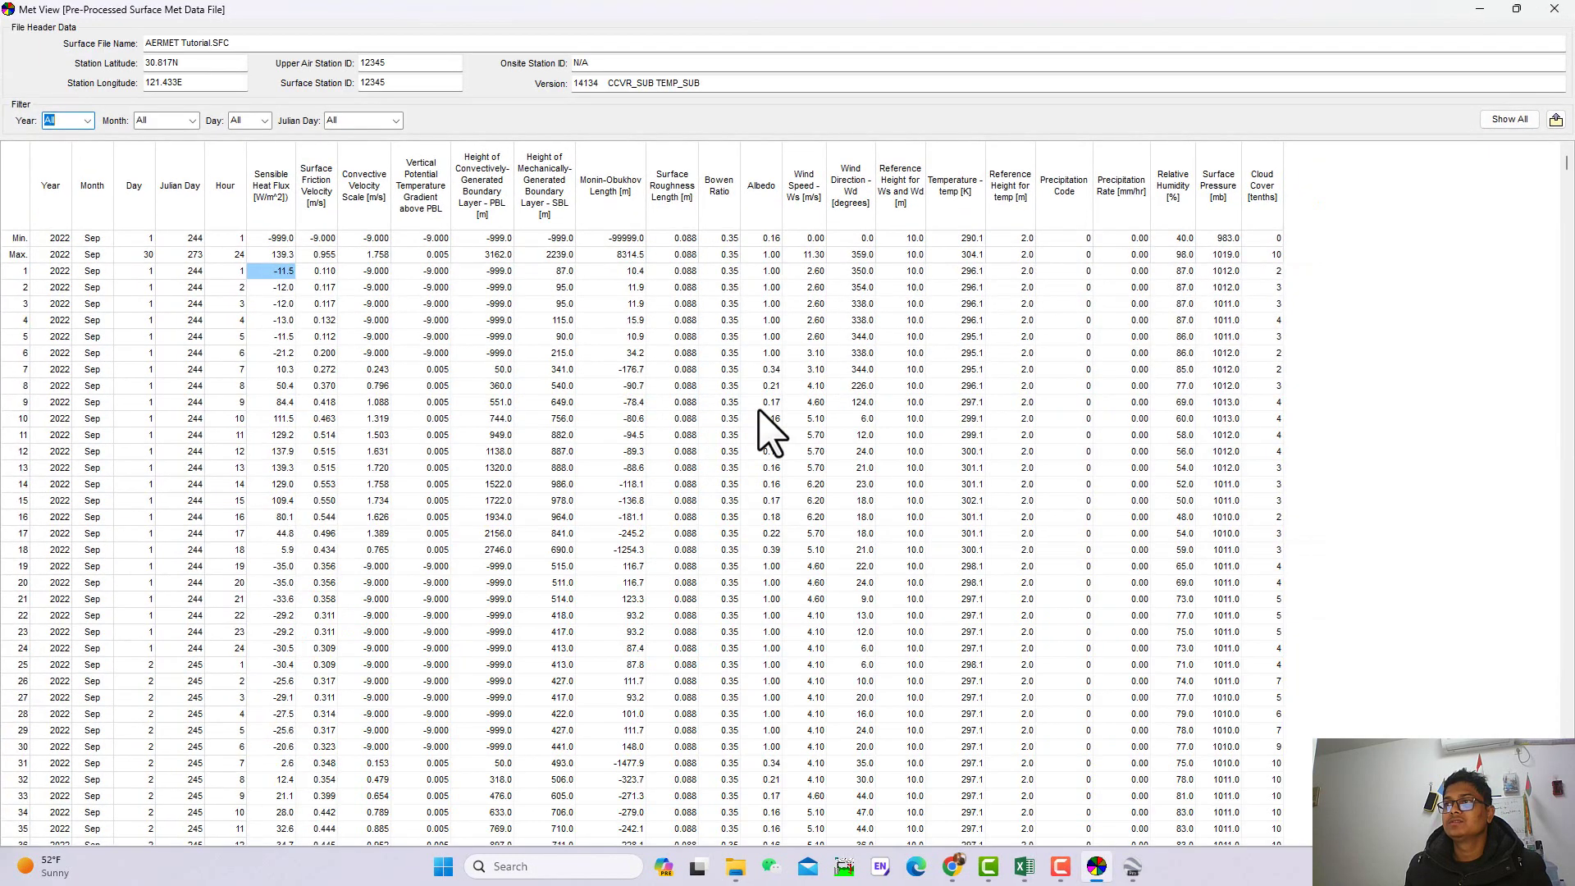
click(806, 418)
key(Down)
key(Down)
key(Down)
key(Down)
key(Down)
key(Down)
key(Down)
key(Down)
key(Down)
key(Down)
key(Down)
key(Down)
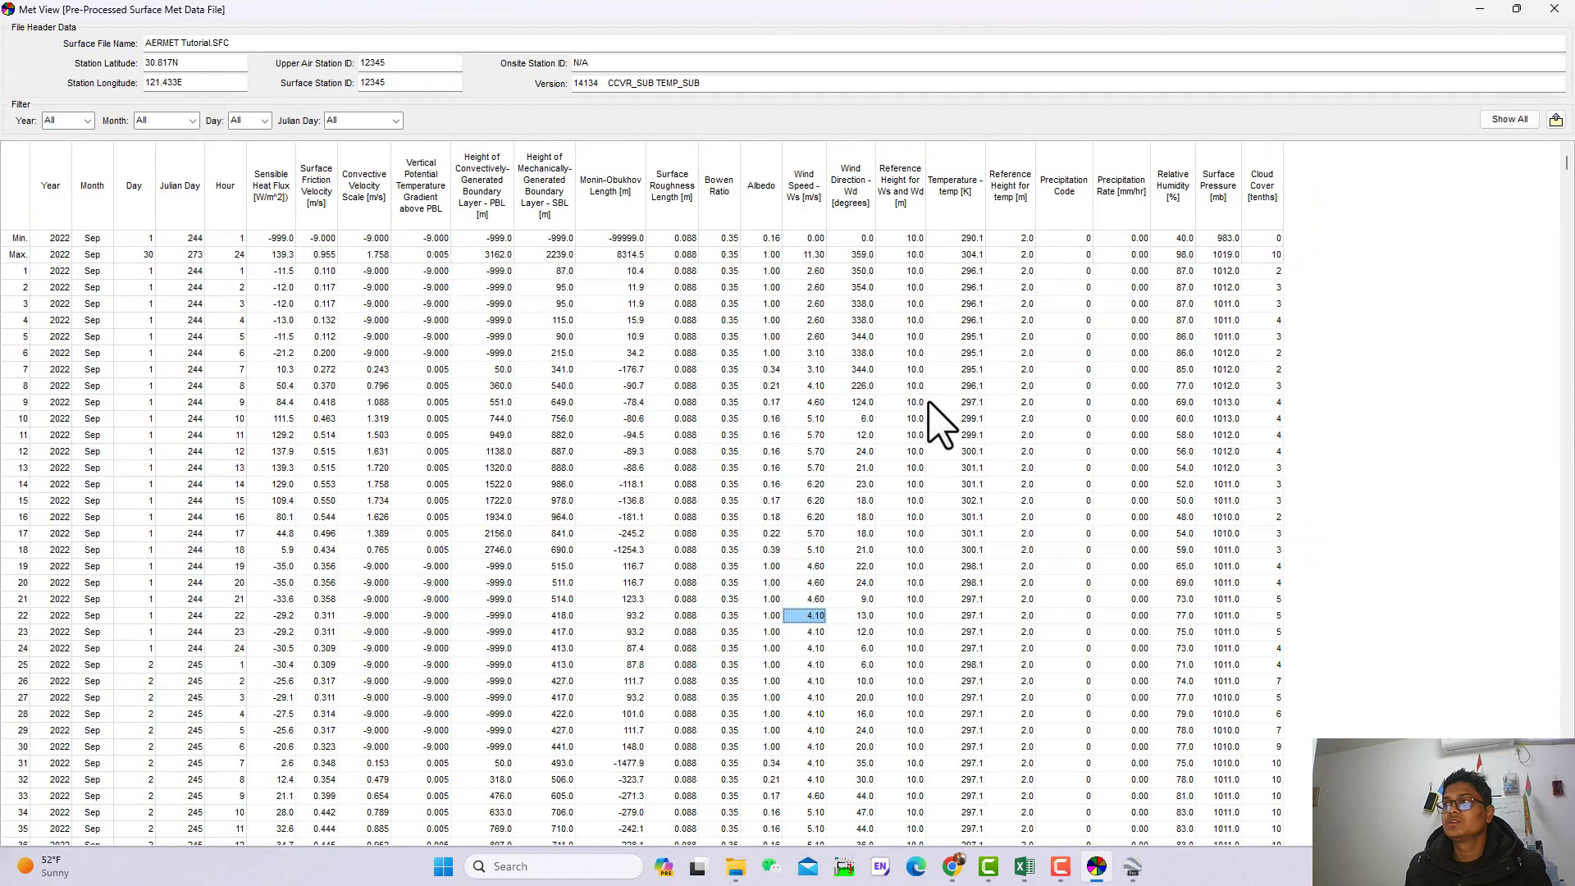
click(1555, 9)
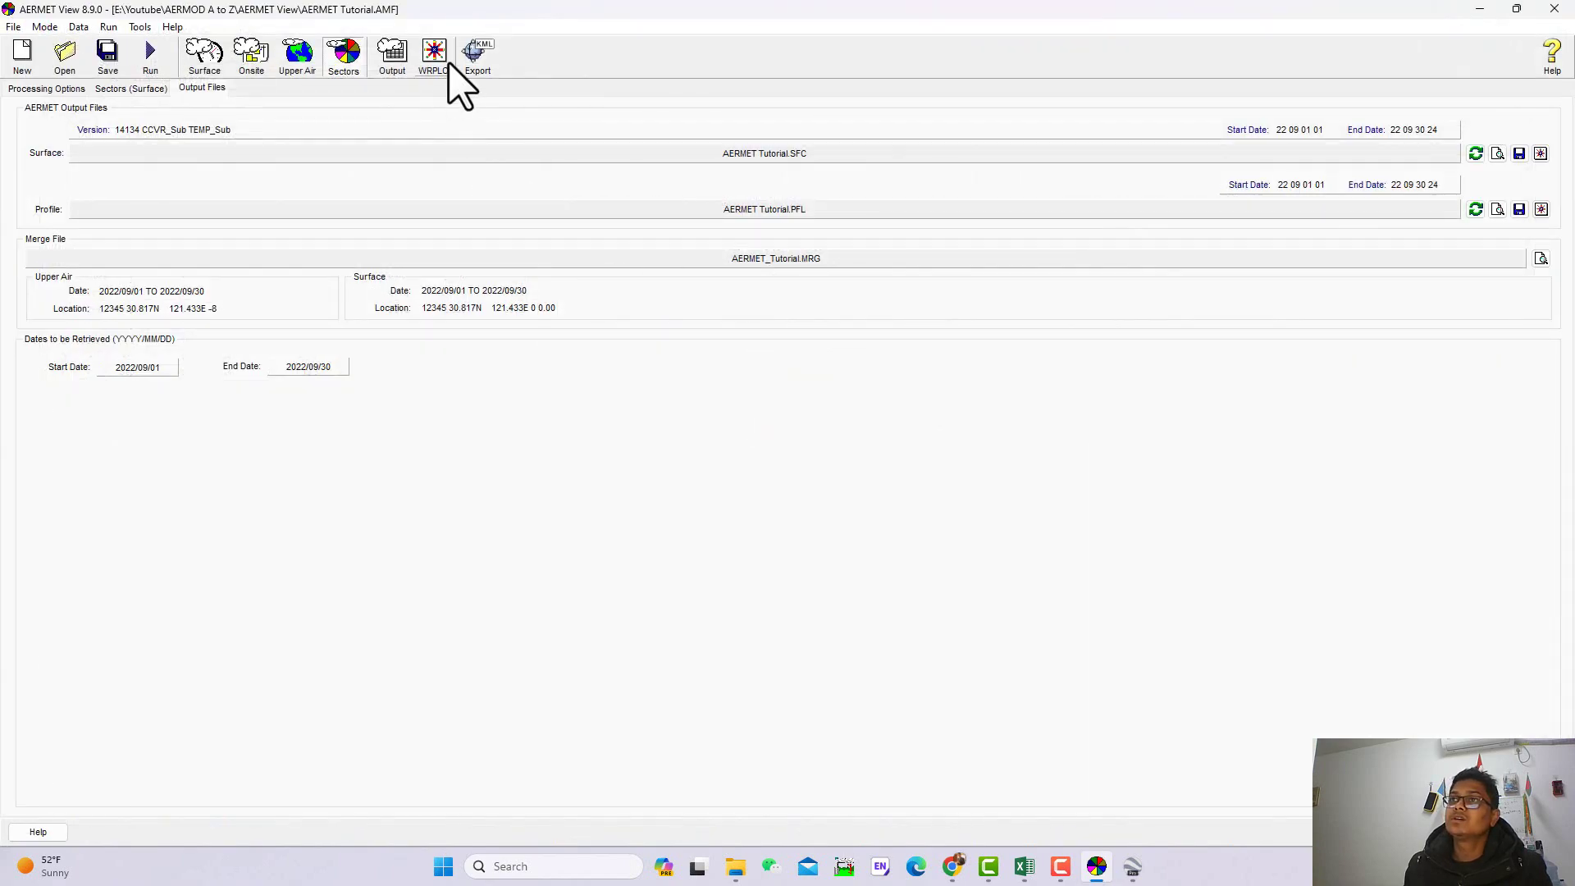
Open the wind rose in WRPLOT View, keep the units in m/s and set its orientation to Flow Vector (blowing to)
click(474, 69)
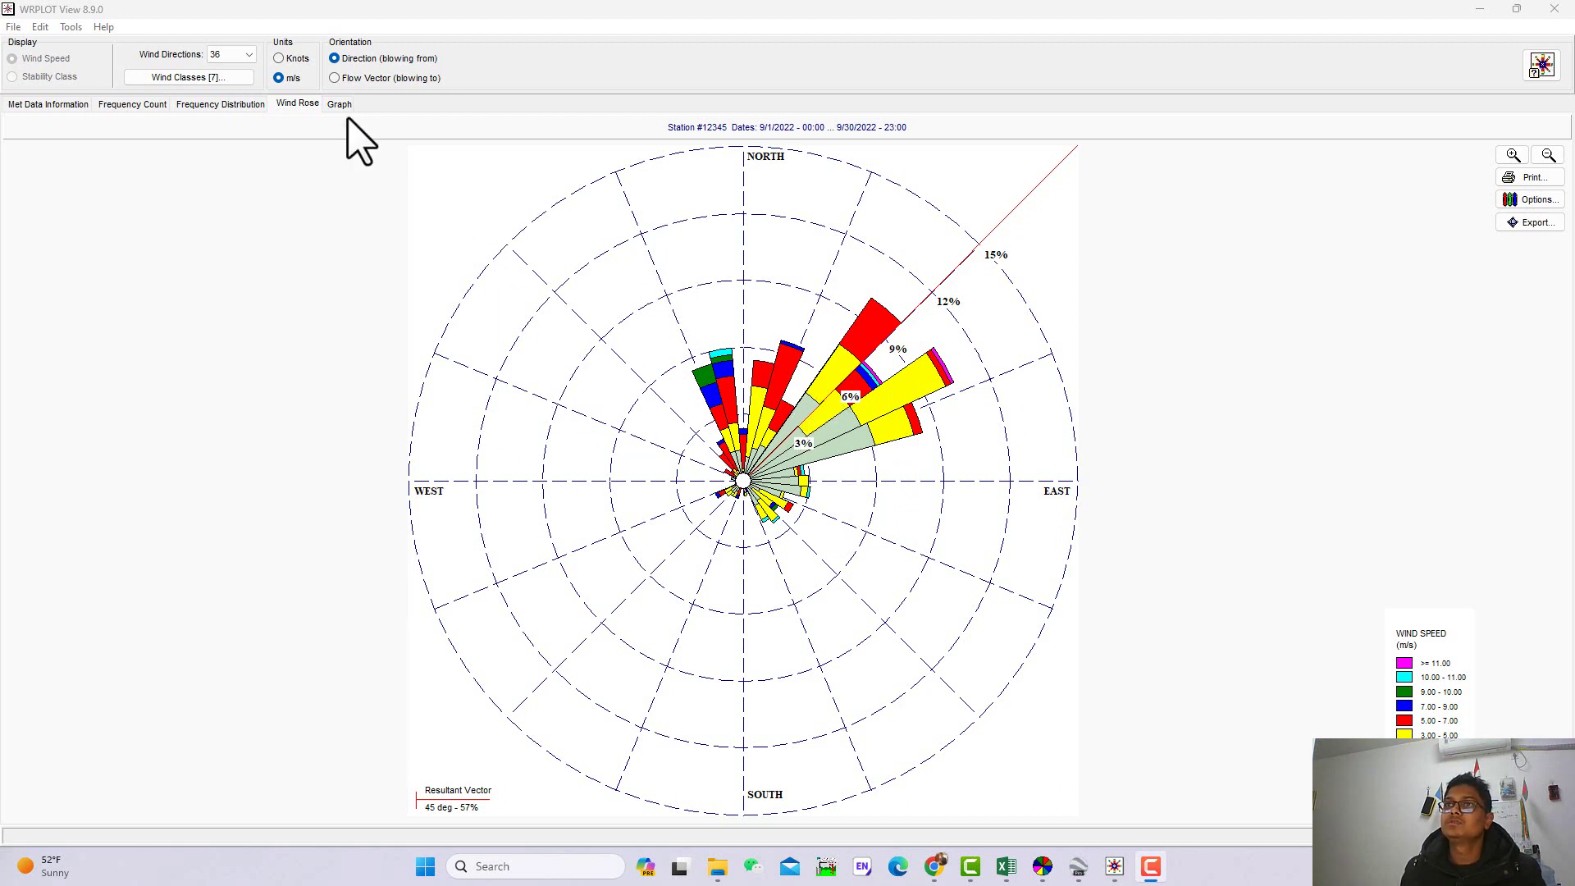
click(285, 60)
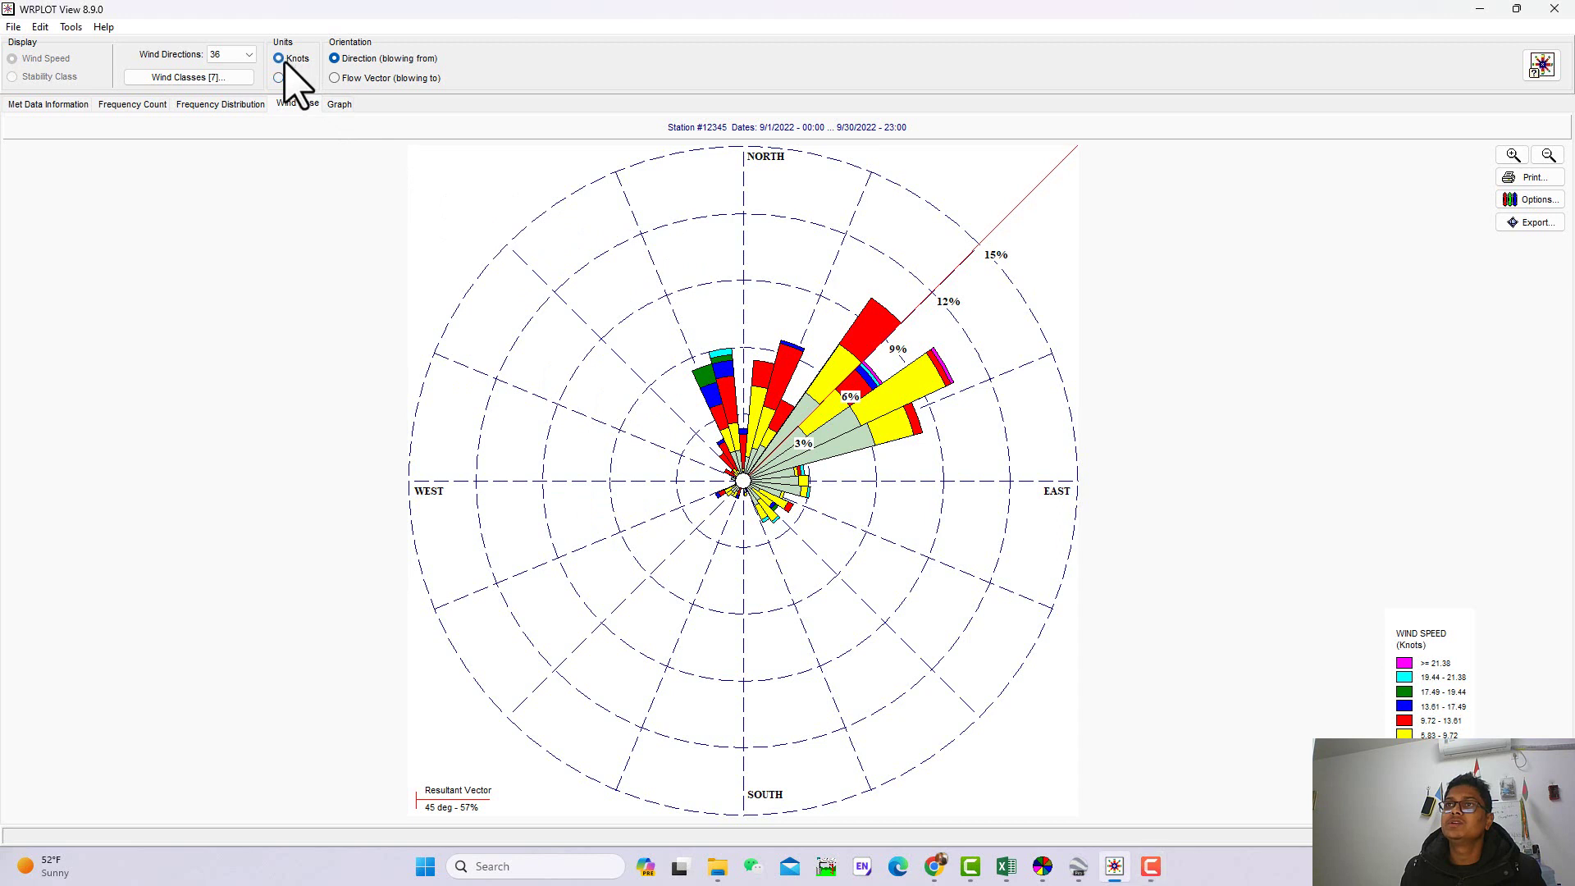
click(280, 78)
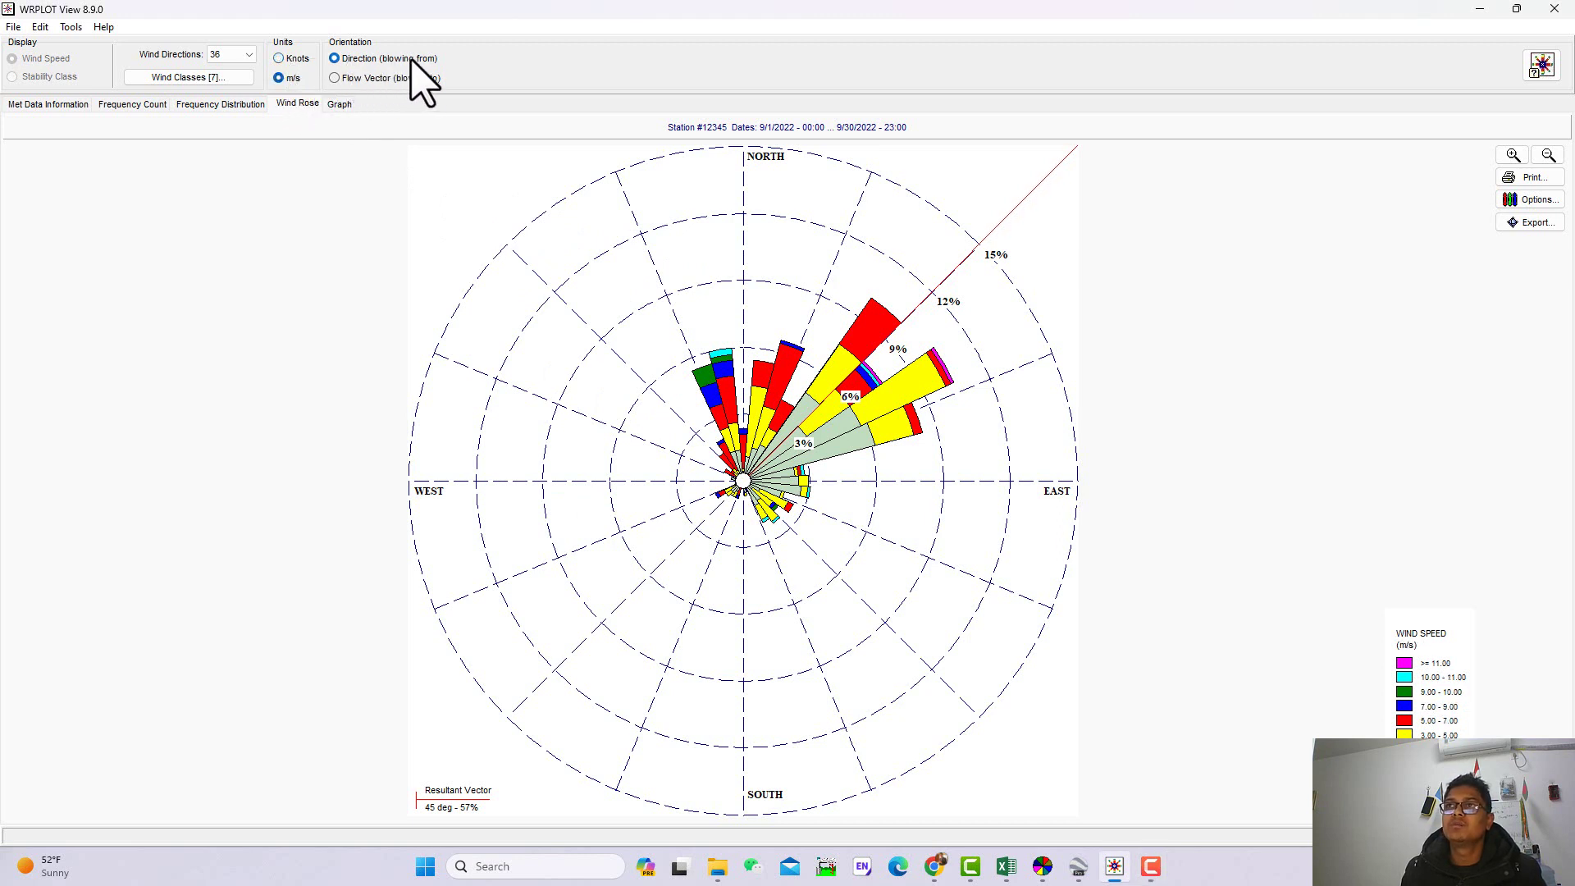
click(362, 79)
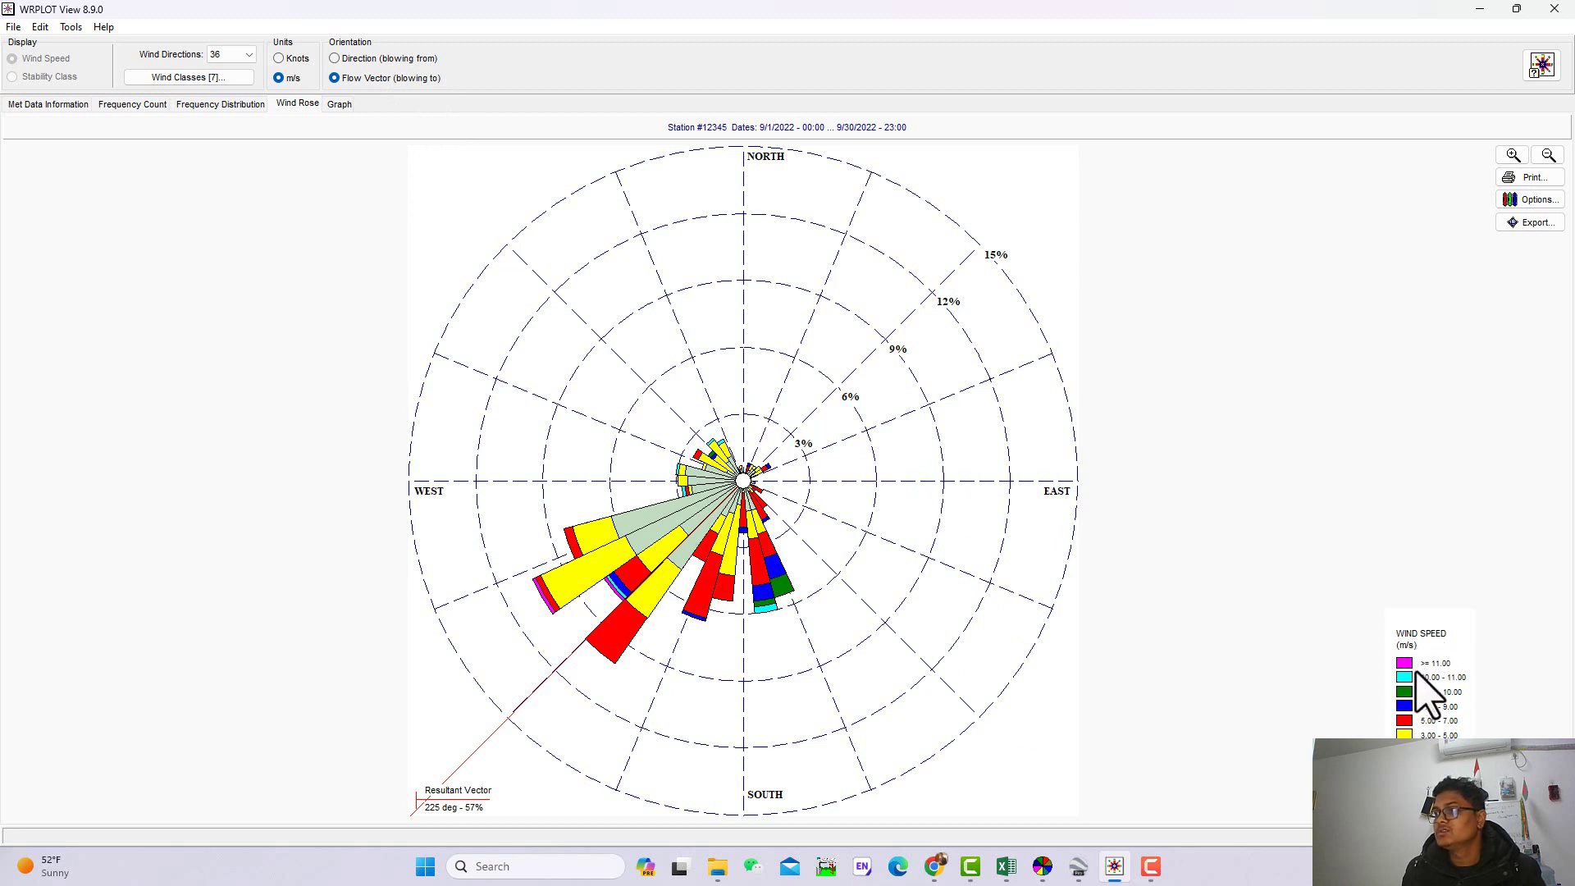
Open the wind rose options and apply the Earth color palette, with the dialog moved off the plot
click(1546, 199)
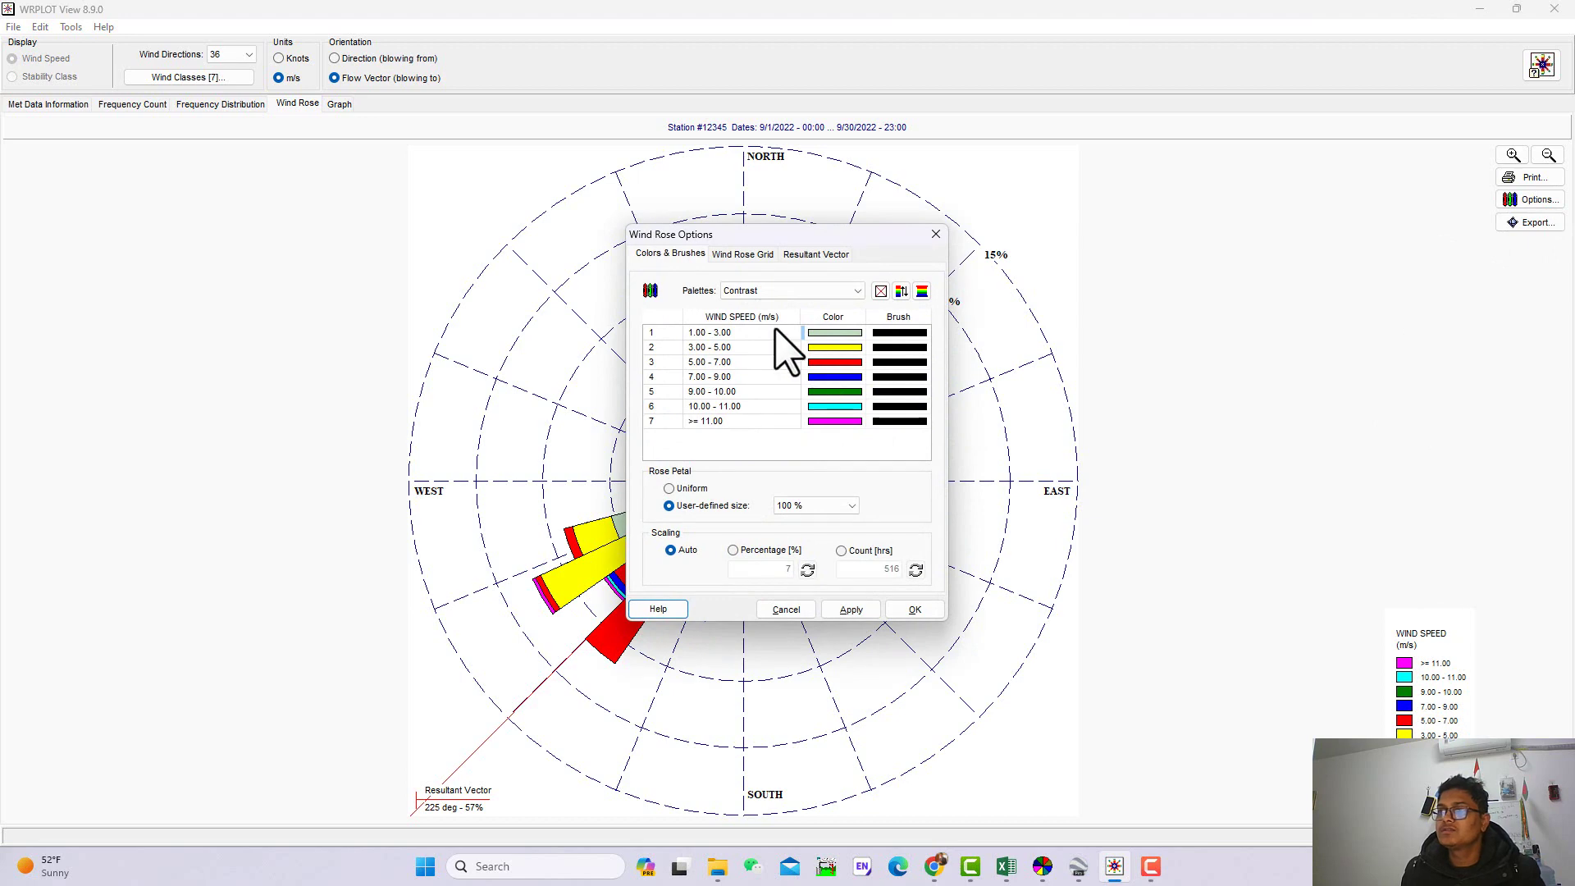
click(837, 293)
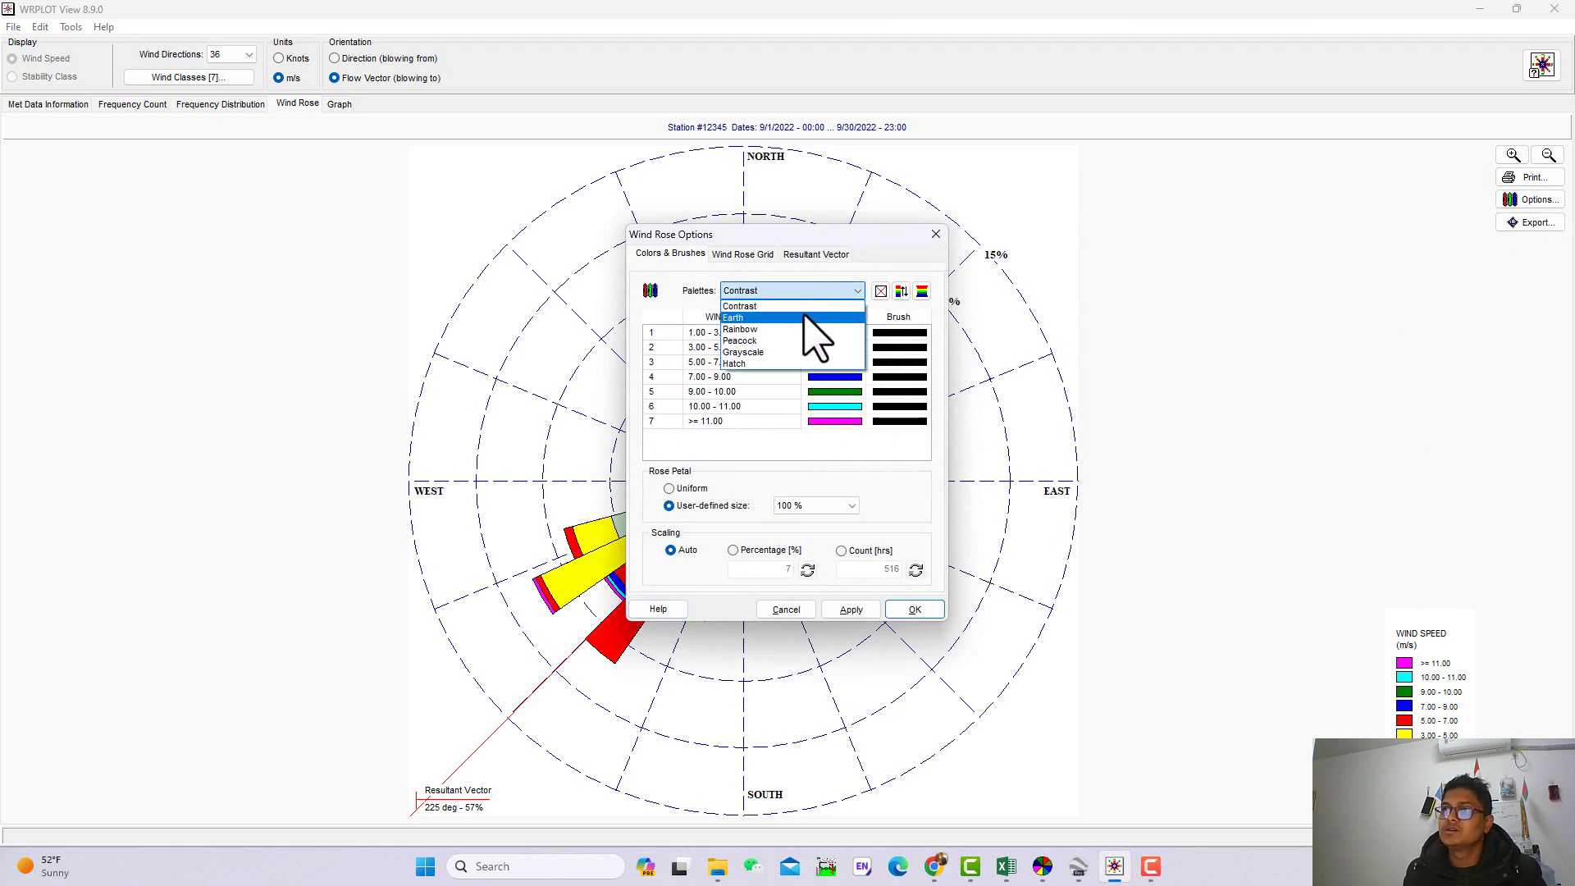
click(817, 318)
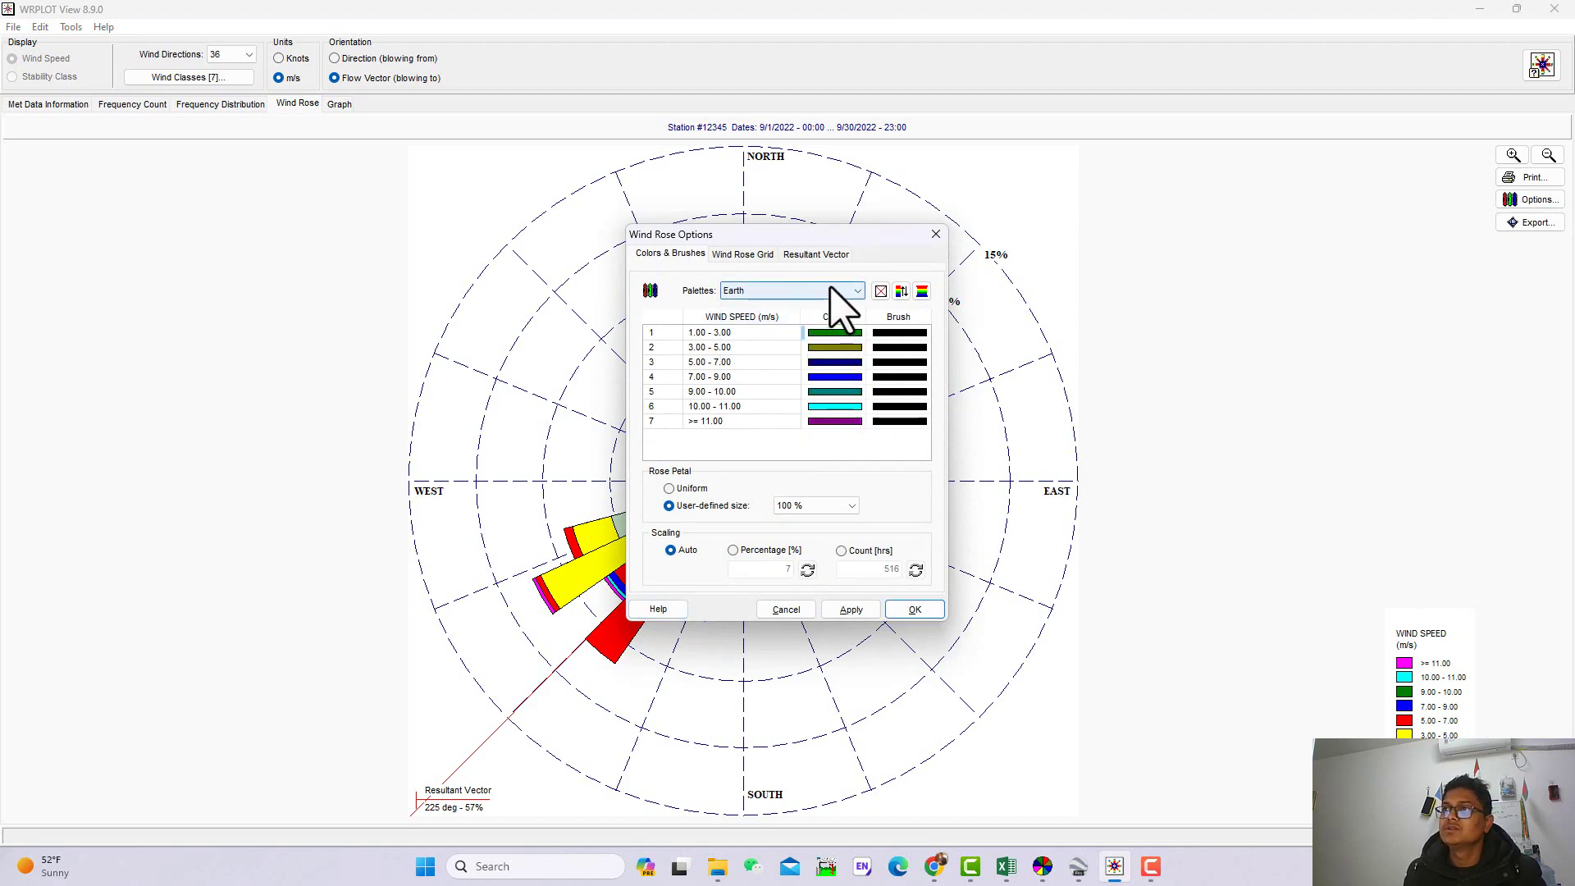
drag(829, 237, 1193, 210)
click(1215, 582)
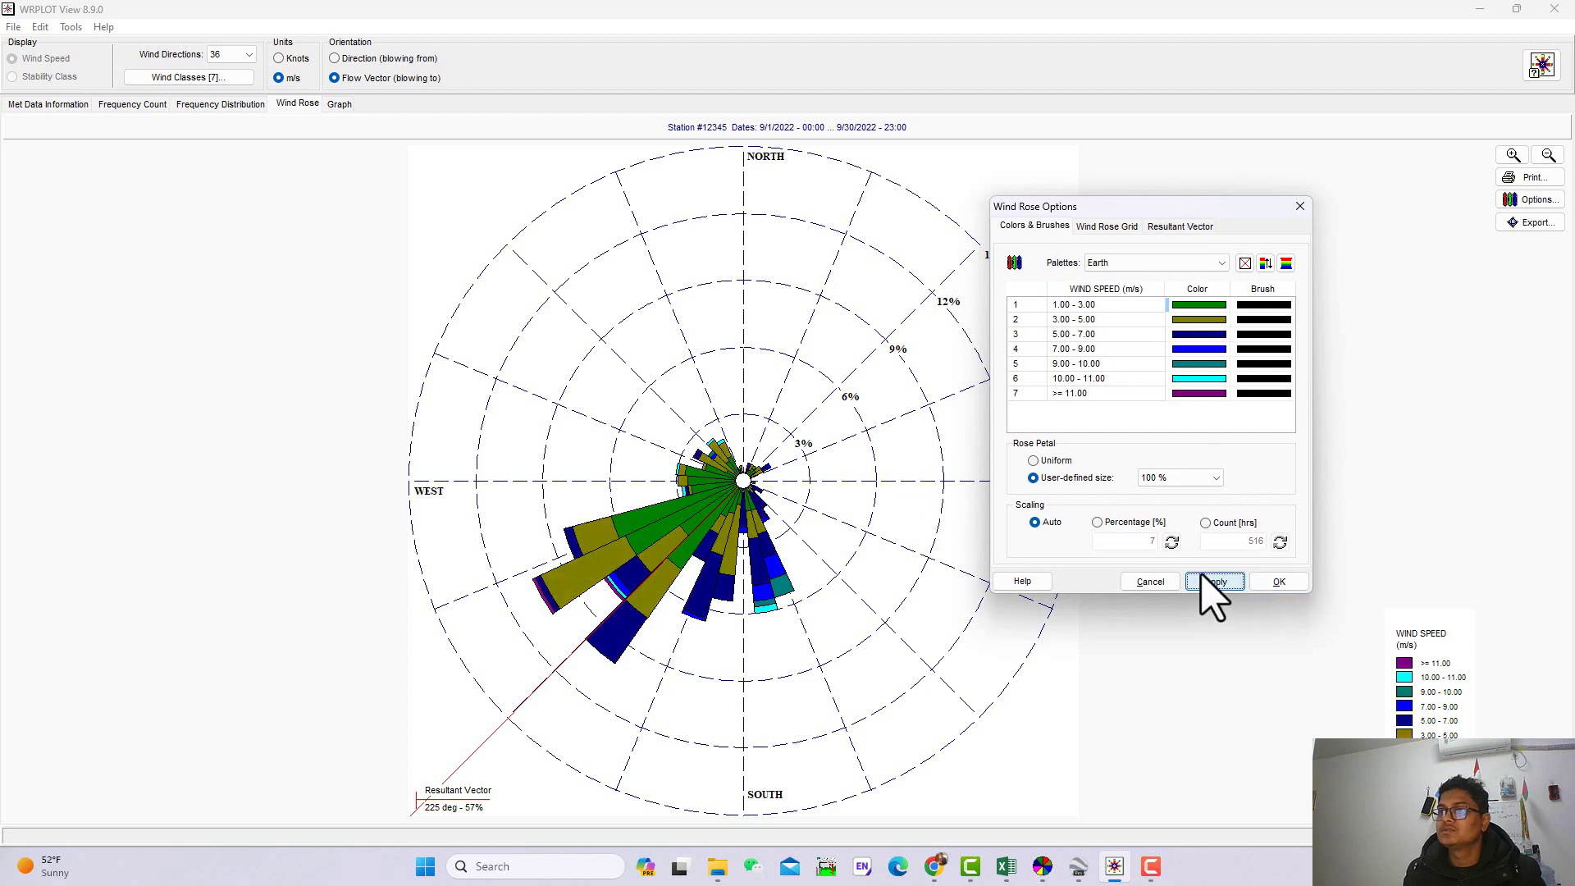
Try the Rainbow color palette on the wind rose
click(1168, 262)
click(1144, 299)
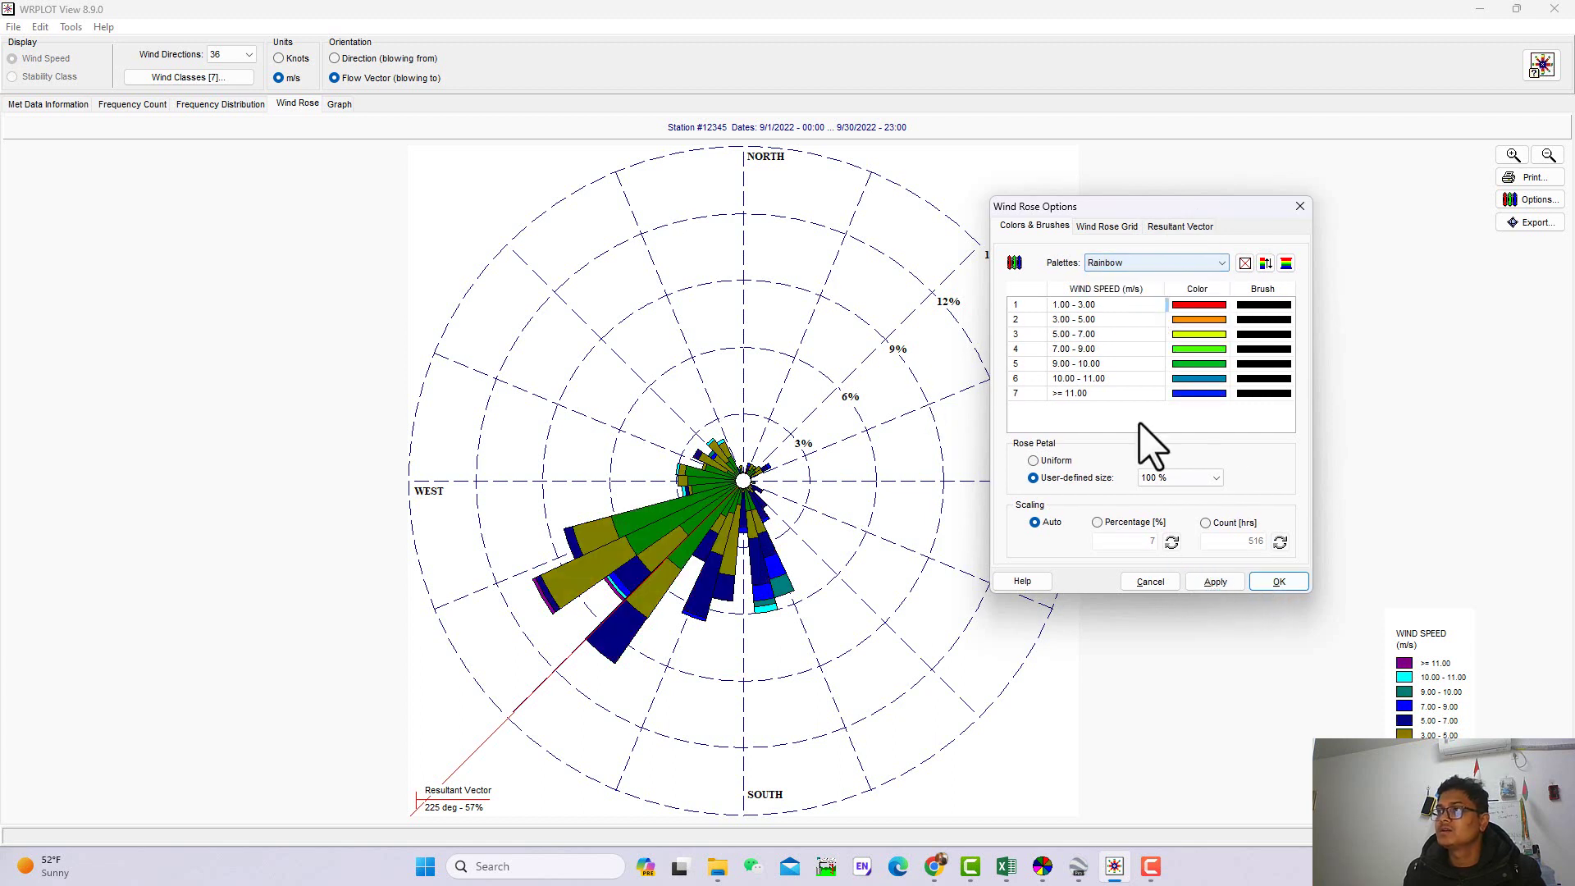
click(1213, 584)
Apply the Peacock color palette to the wind rose
click(1135, 264)
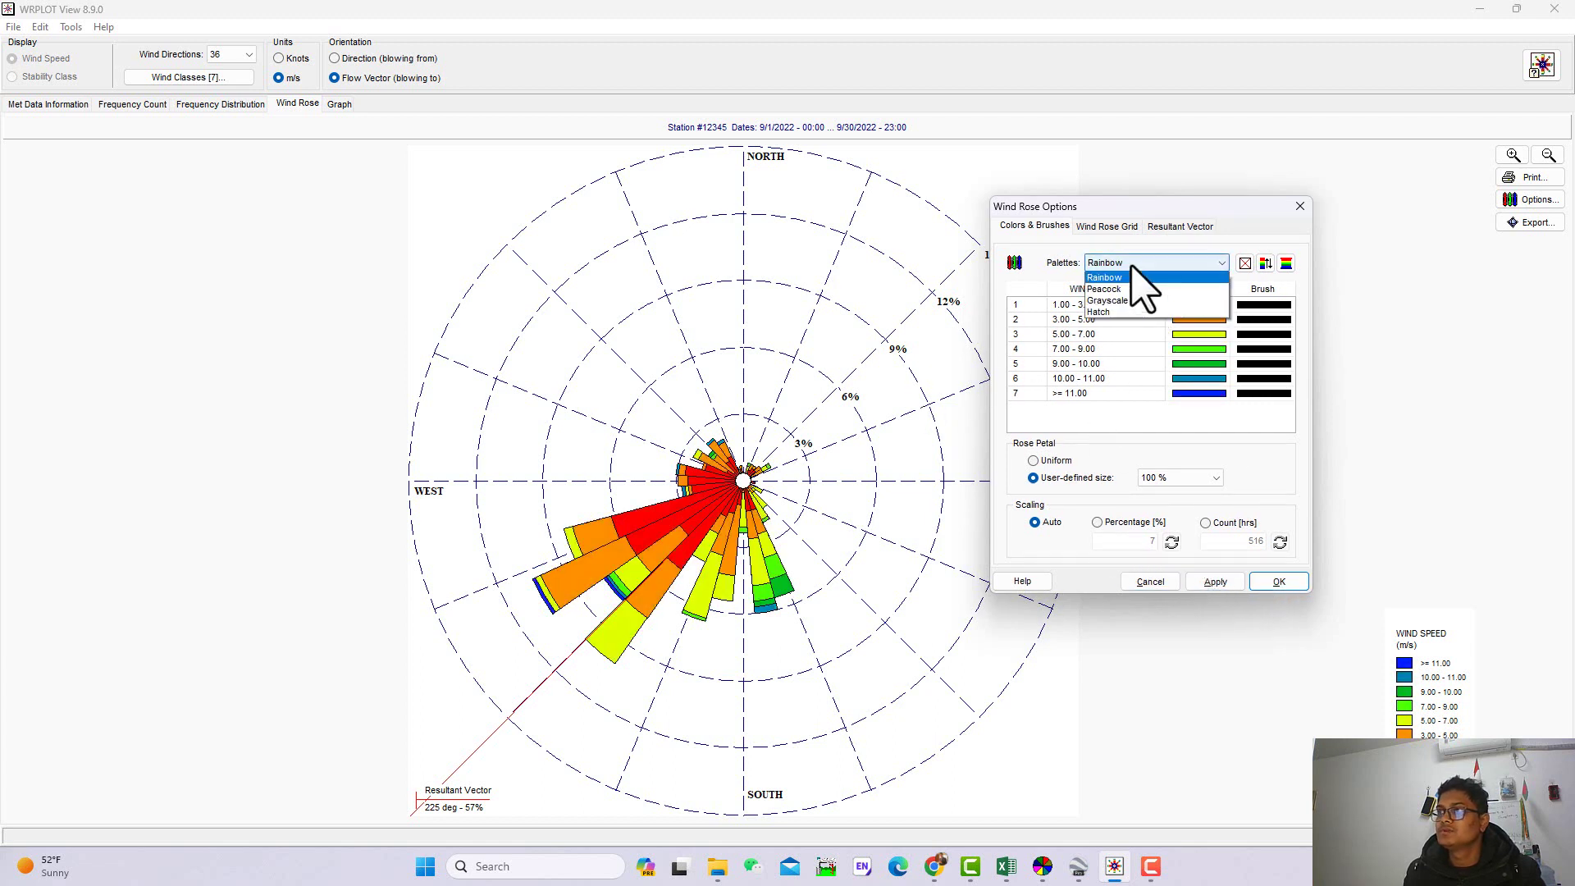
click(1128, 313)
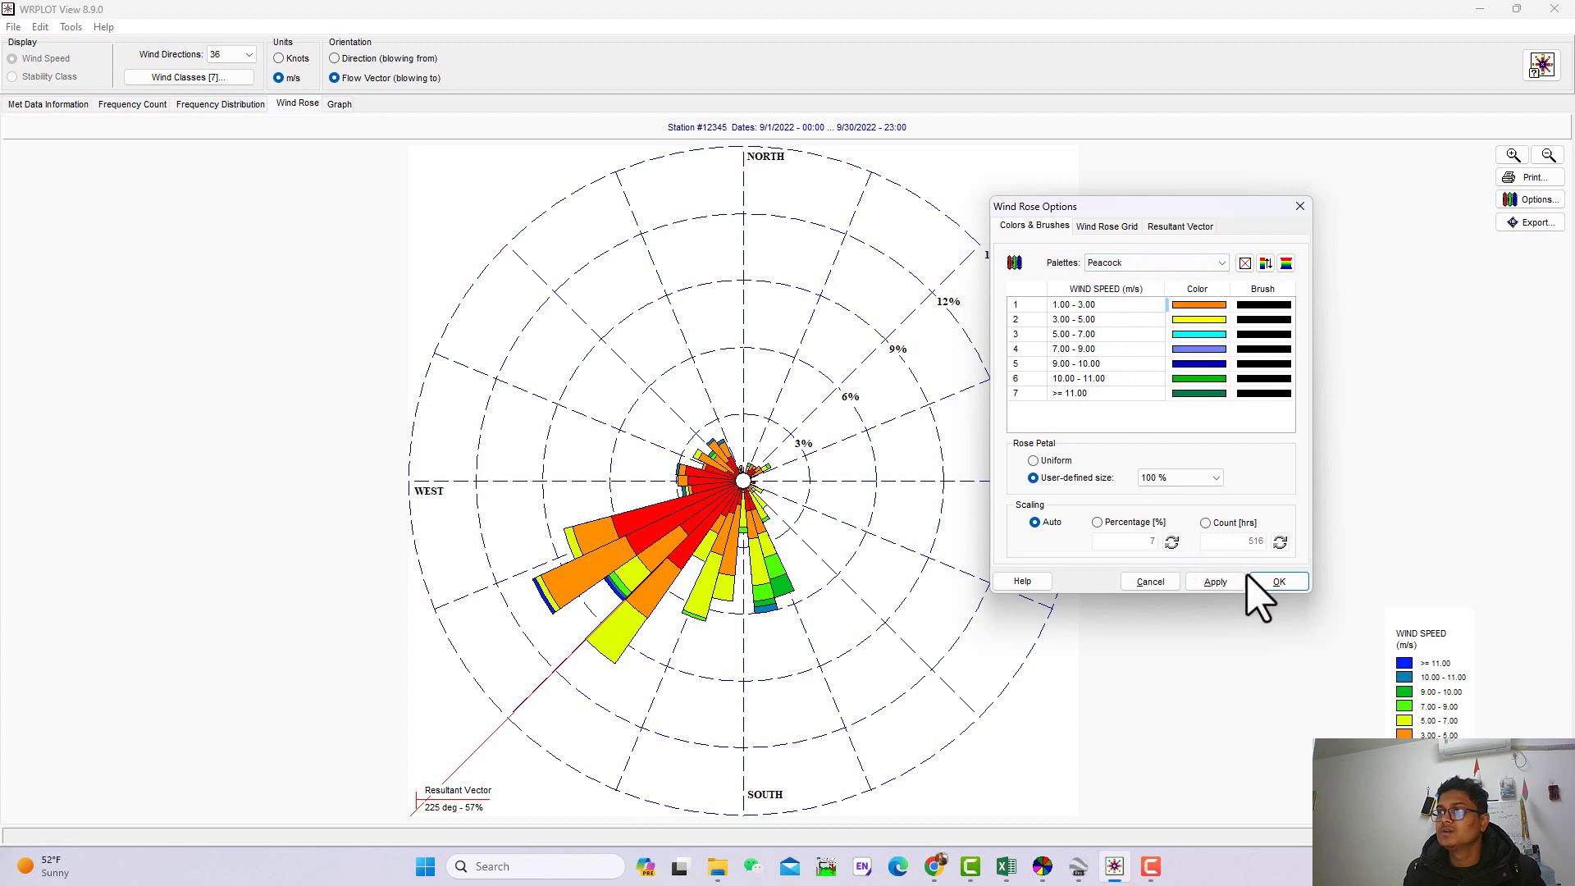
click(1216, 582)
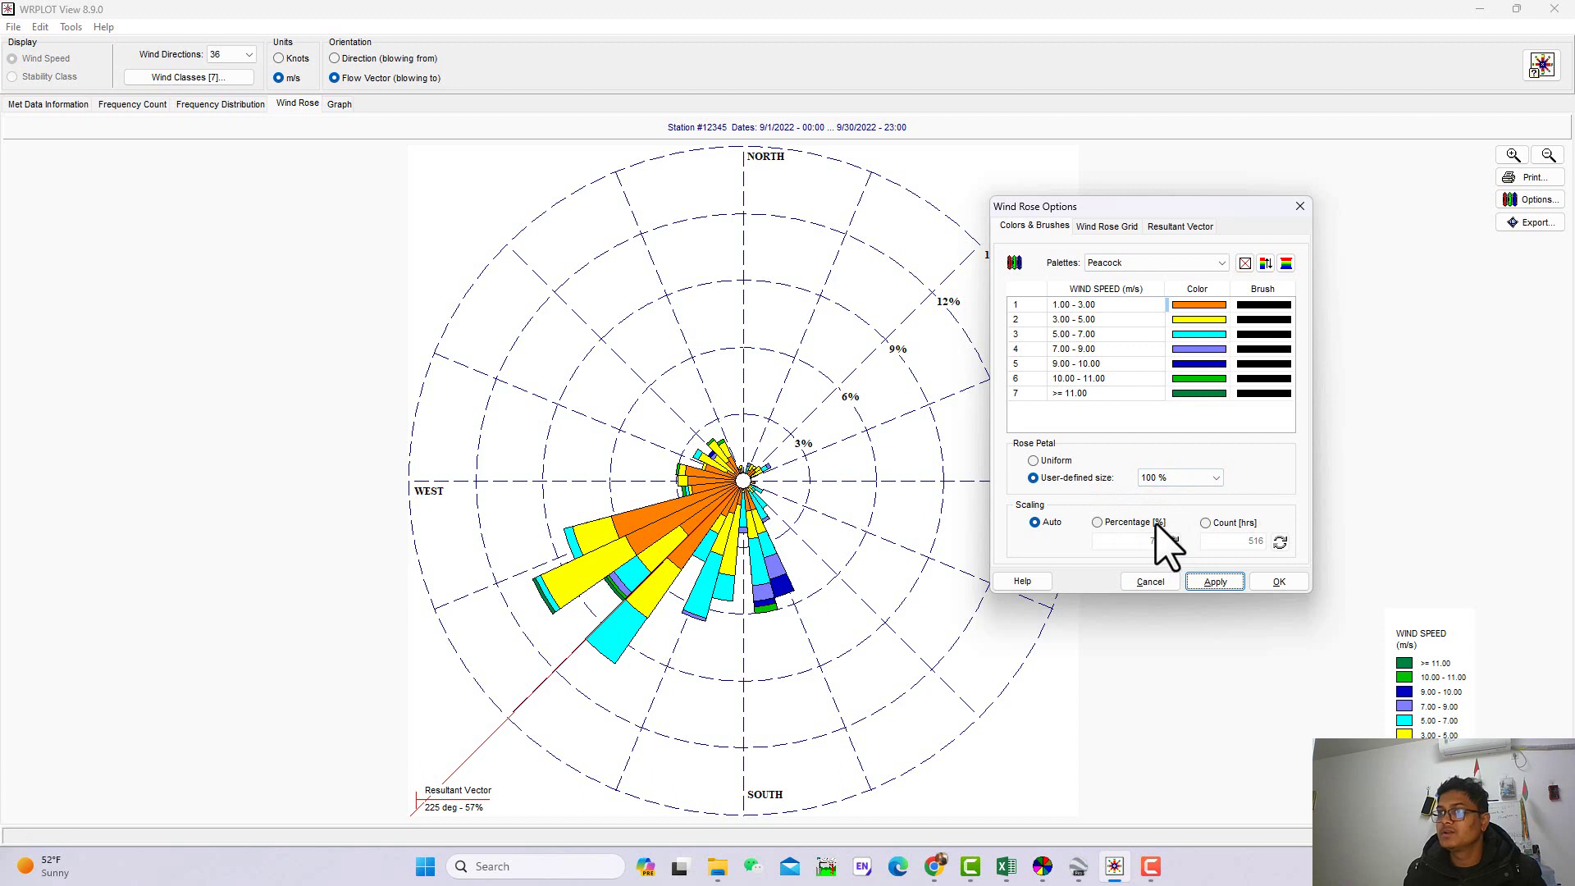
Switch the wind rose scaling to percentage and apply 13 %, after trying 11 % and 6 %
click(1099, 523)
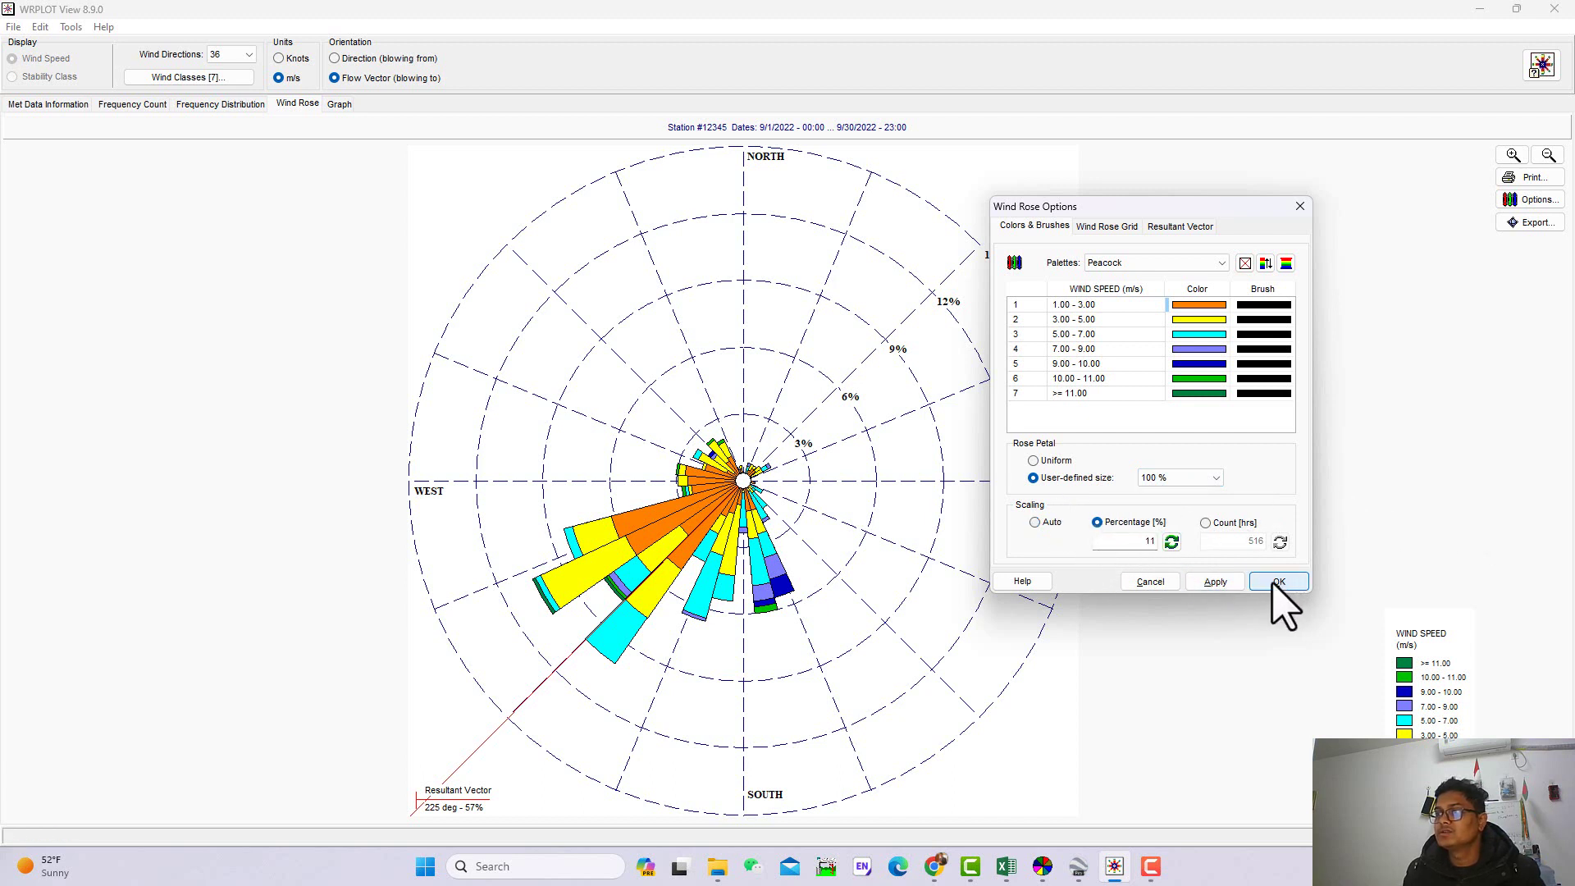
click(1225, 582)
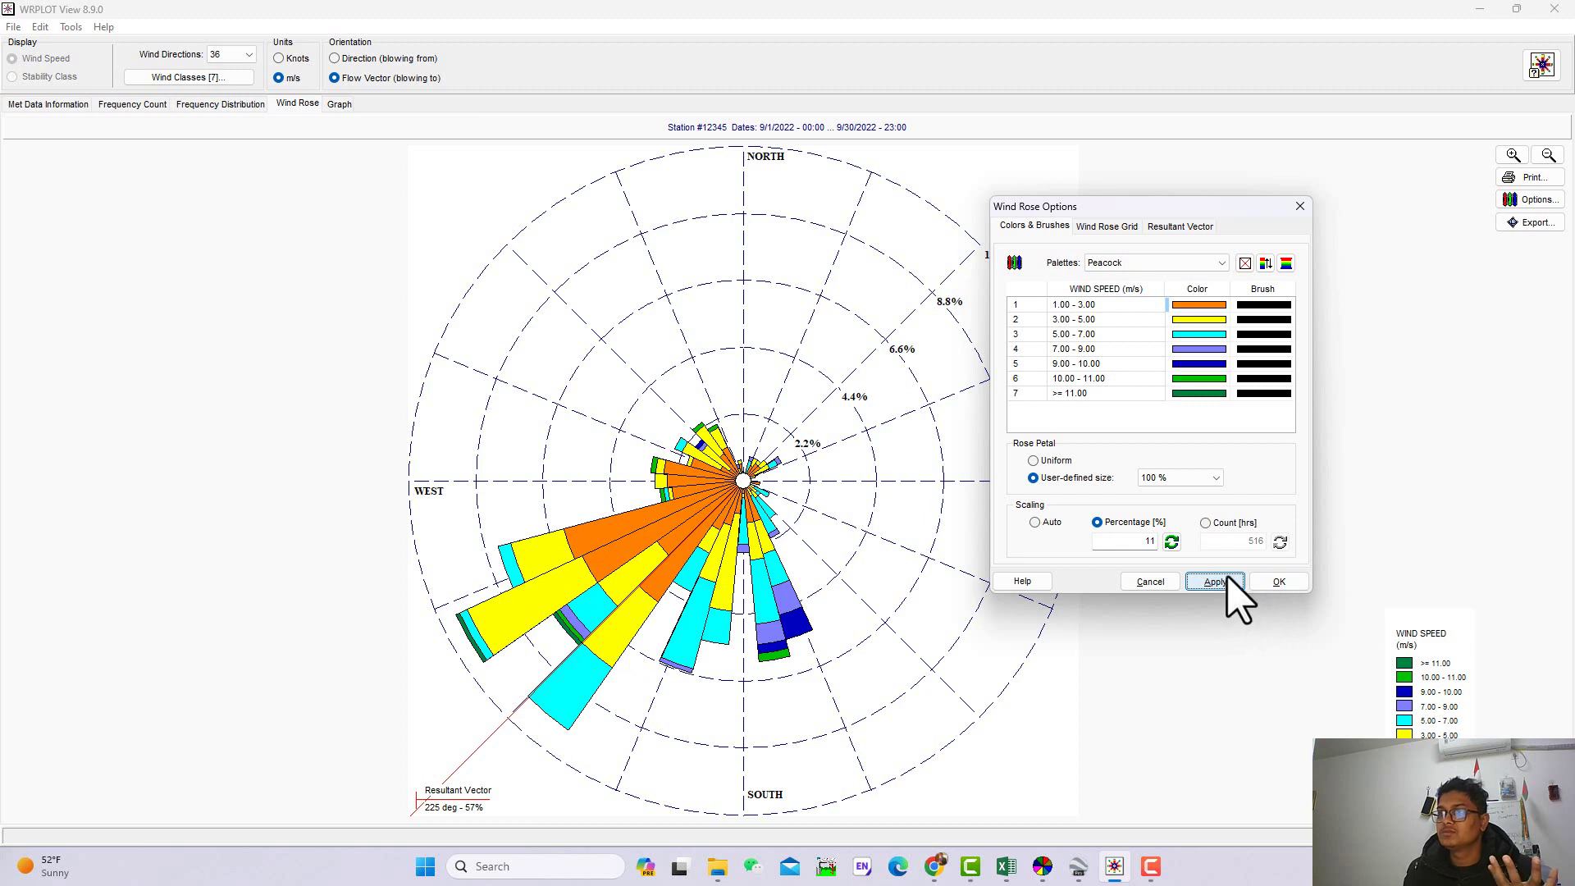
drag(1146, 546, 1031, 543)
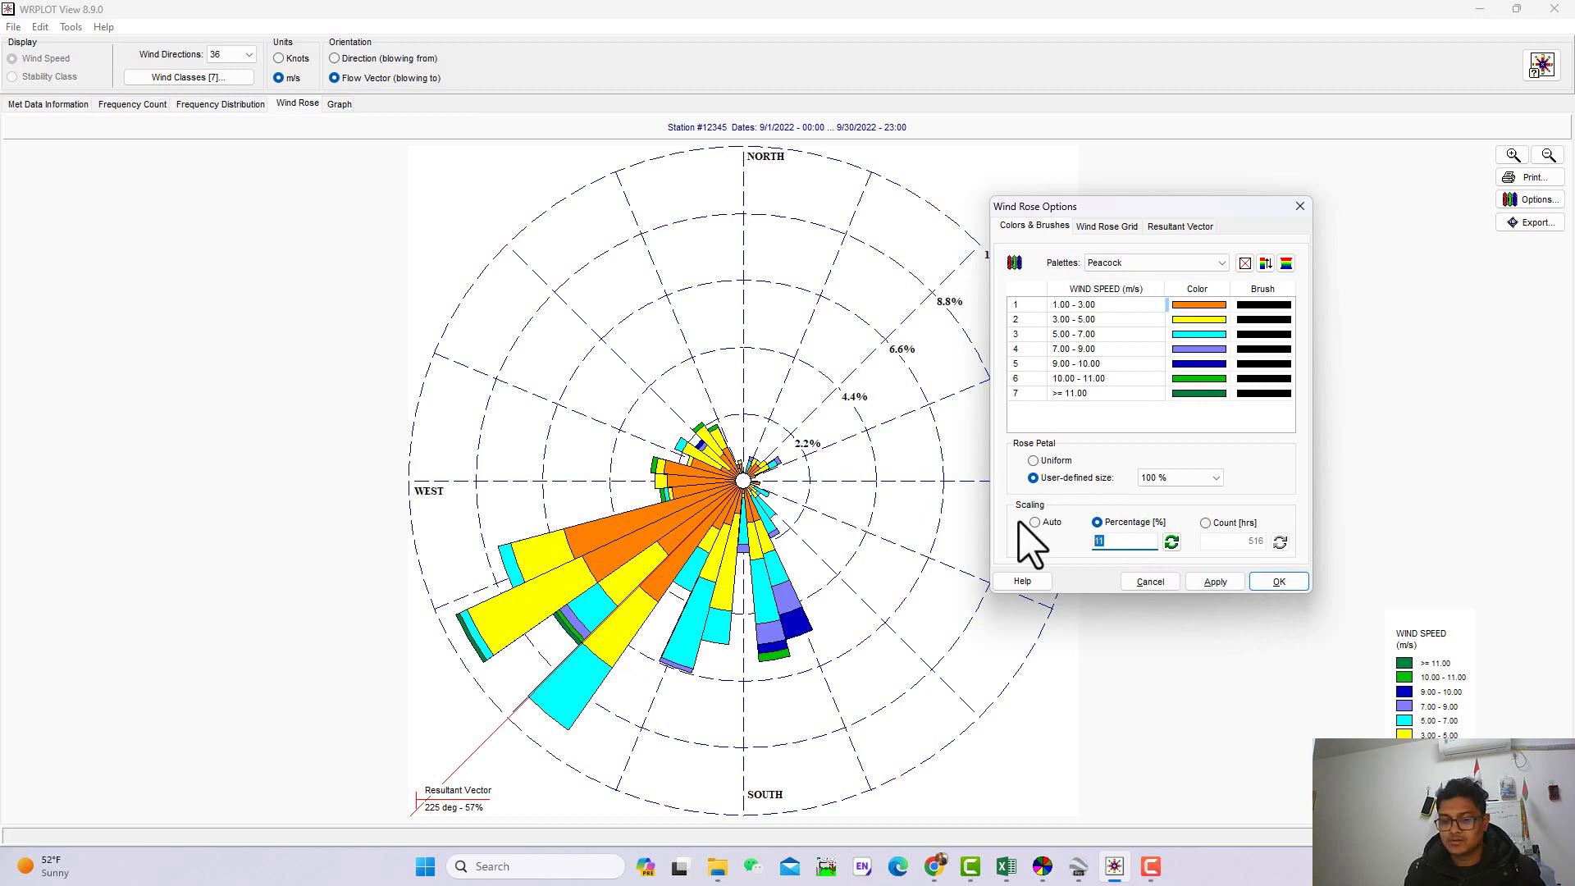
text(6)
click(1227, 584)
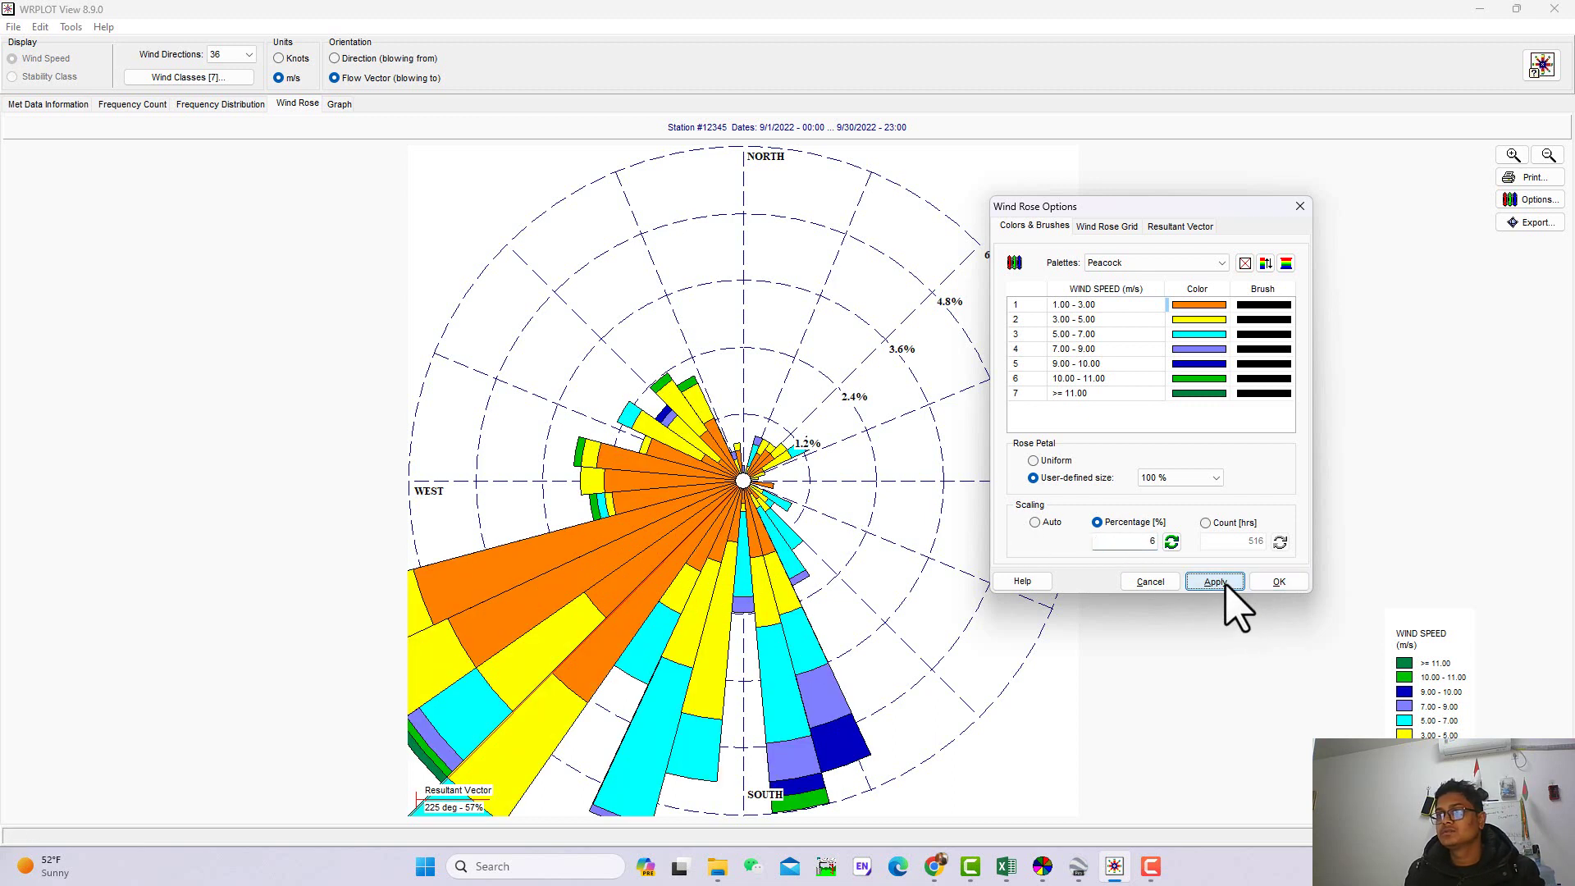
drag(1148, 541, 999, 533)
text(13)
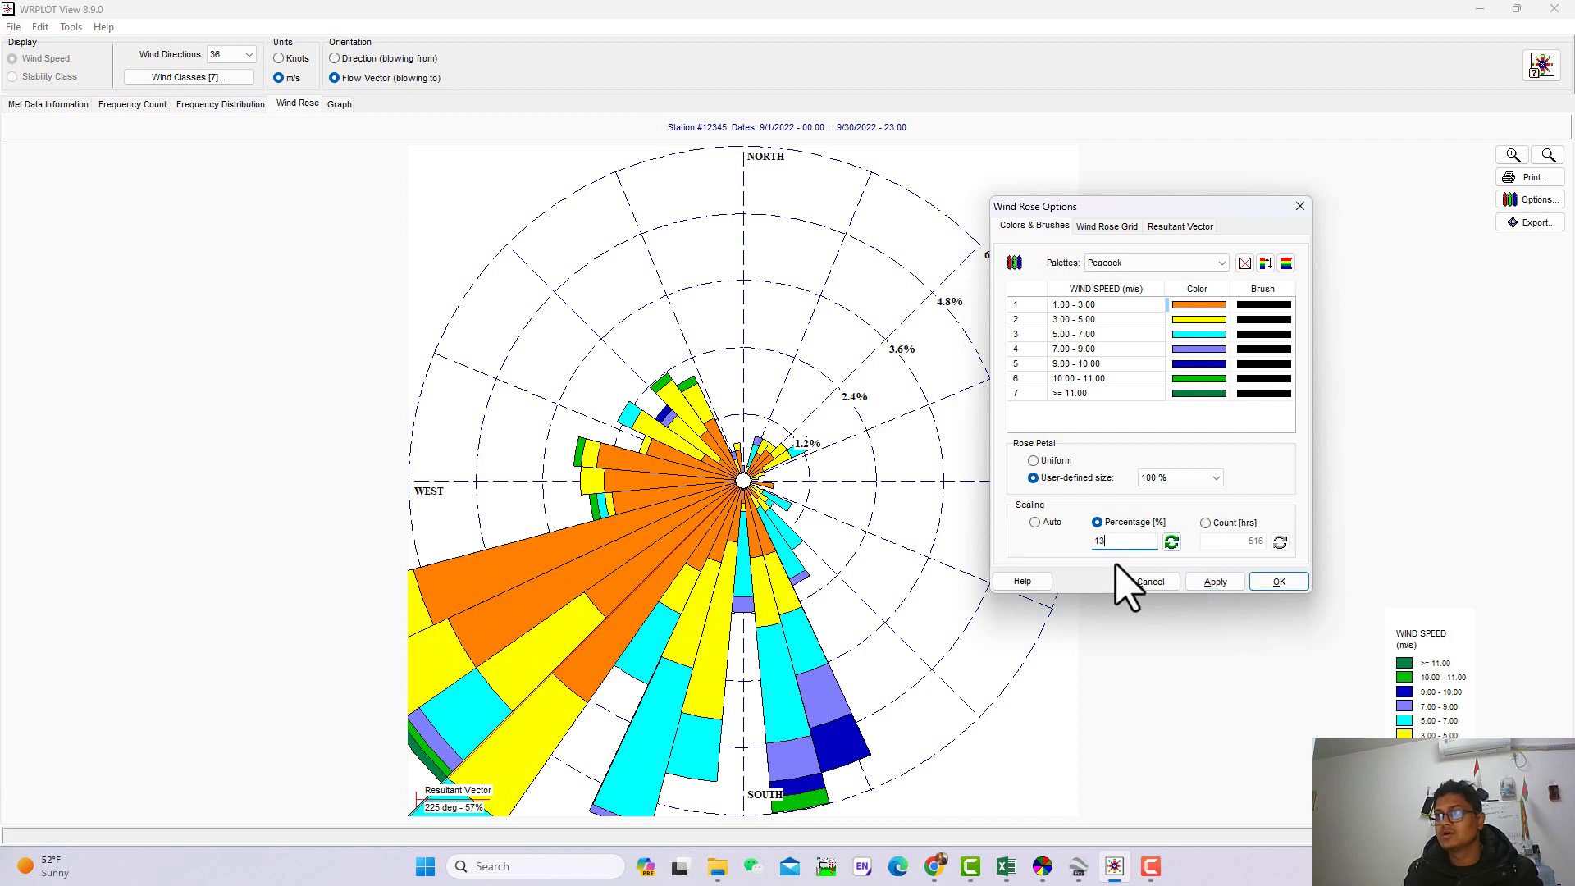
click(1215, 582)
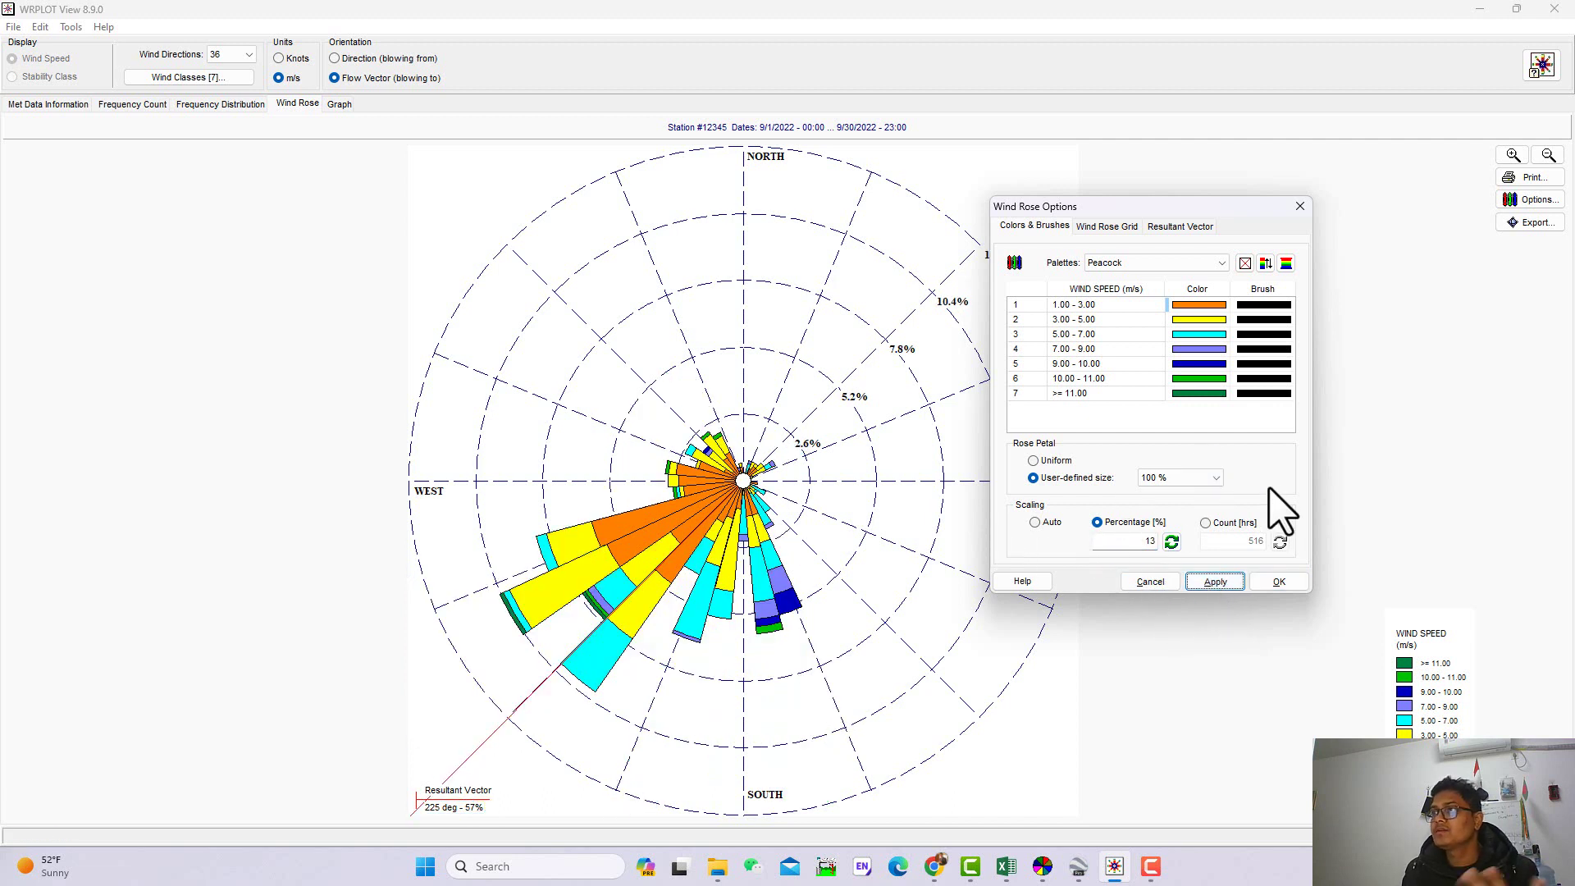
Review the wind rose grid and resultant vector options, and accept the wind rose settings
click(1092, 225)
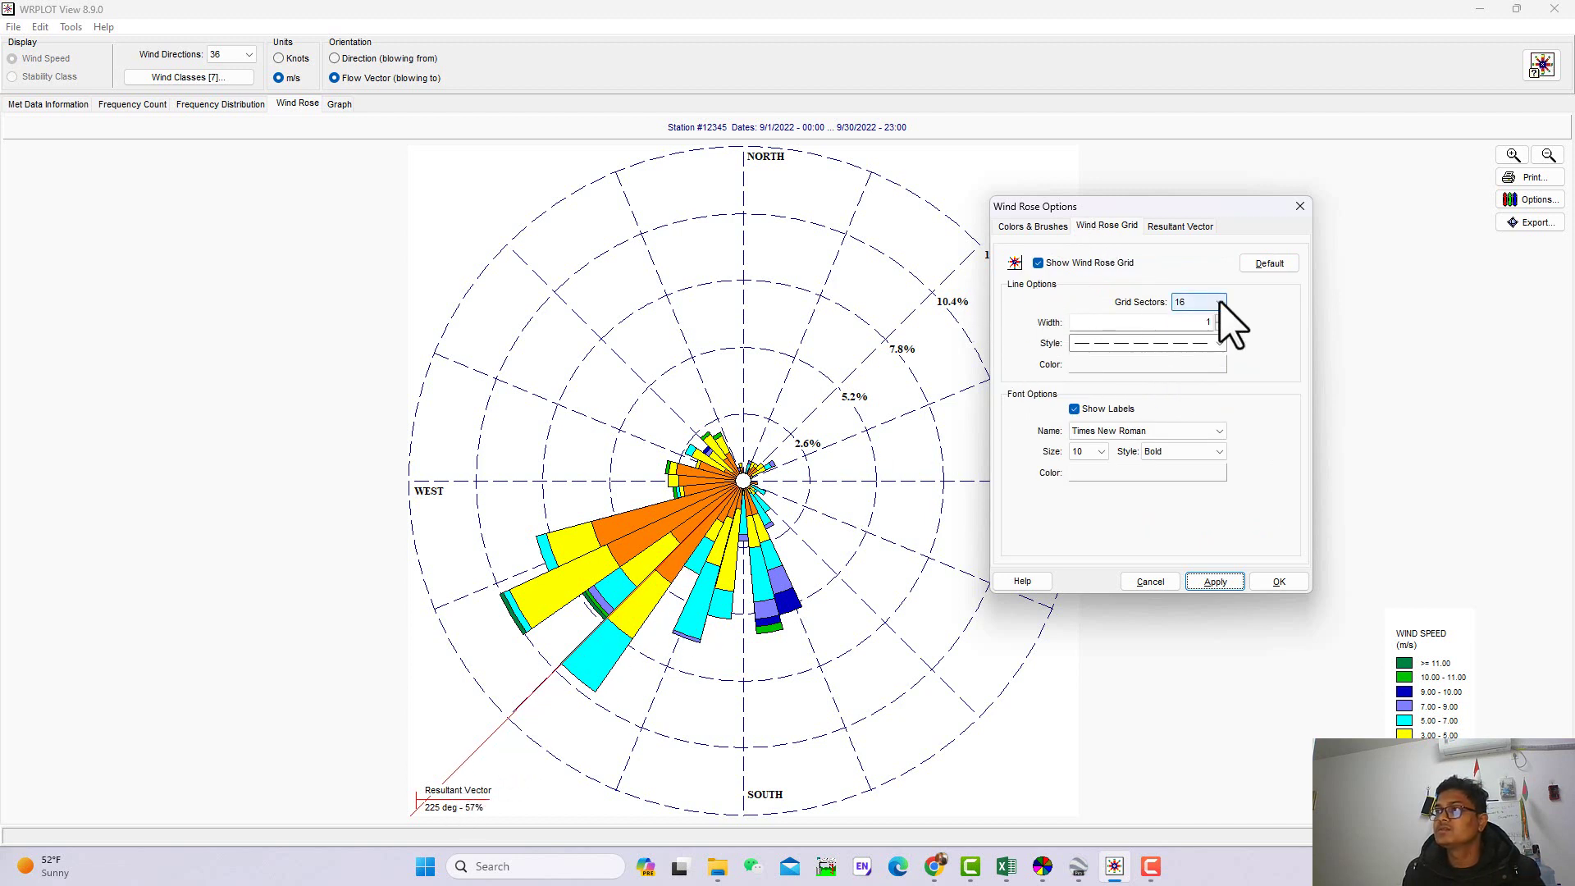
click(1163, 228)
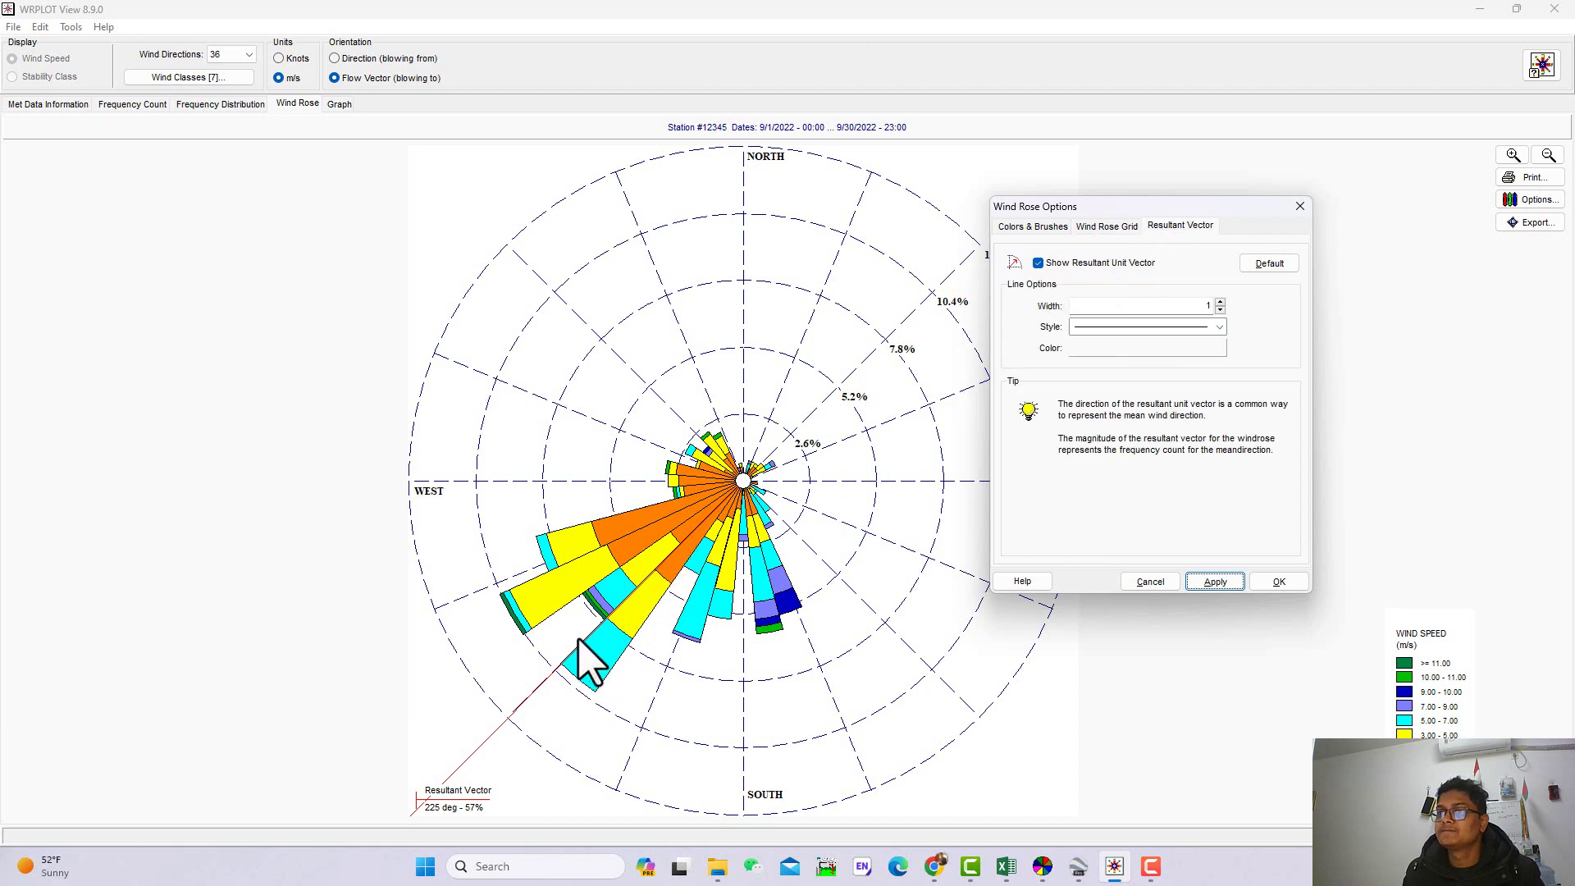
click(1279, 582)
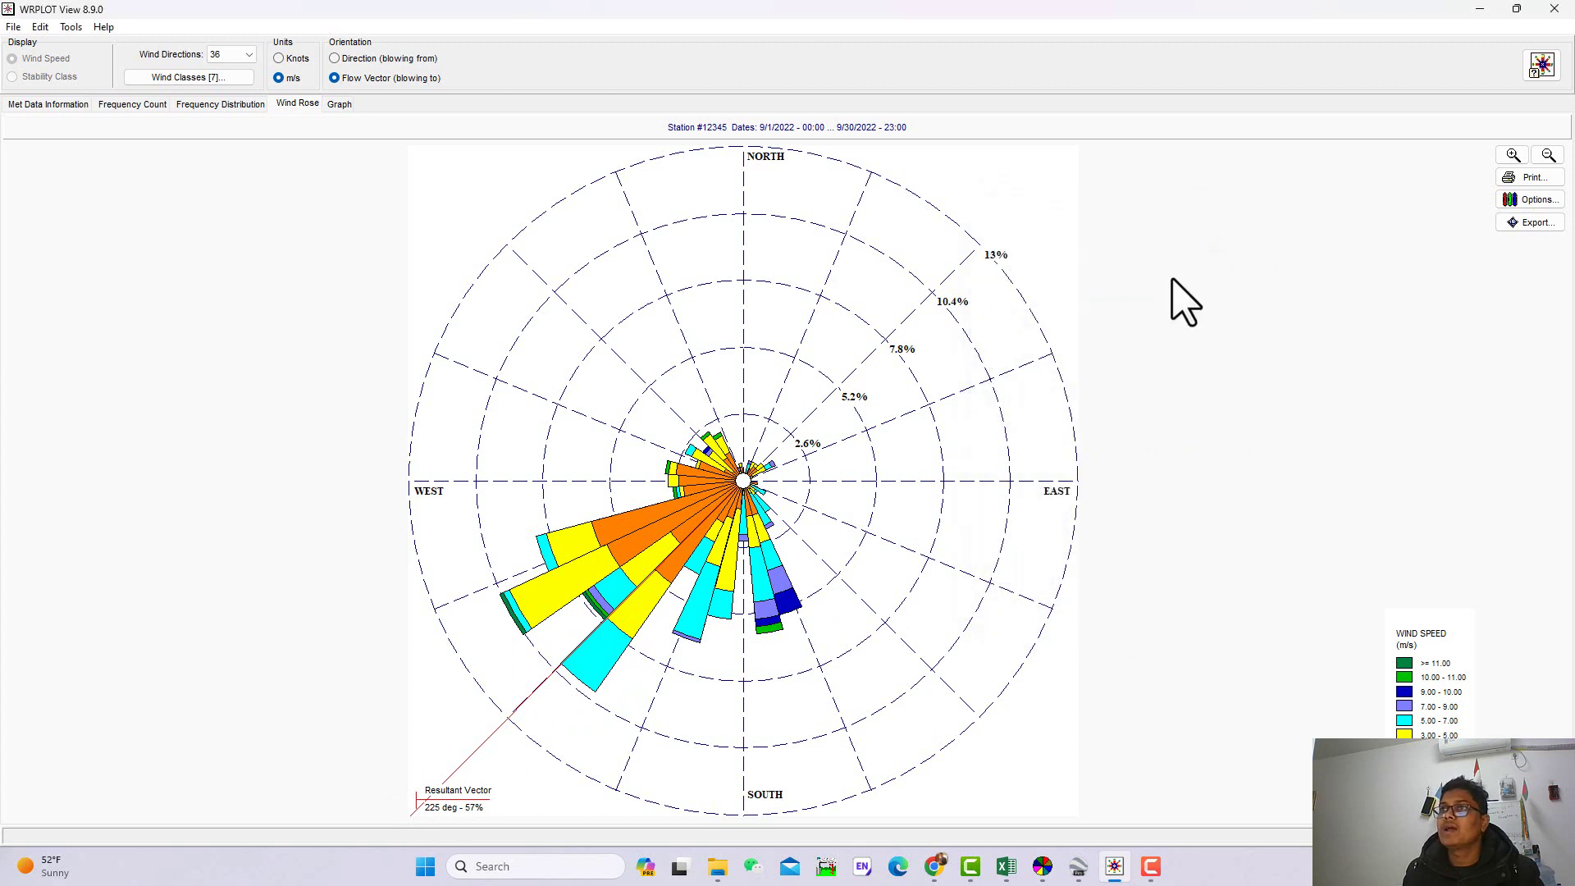
Export the Rose Plot - Wind (m/s) layer to Google Earth with automatic launch, and inspect the rose at the surface station
click(1527, 222)
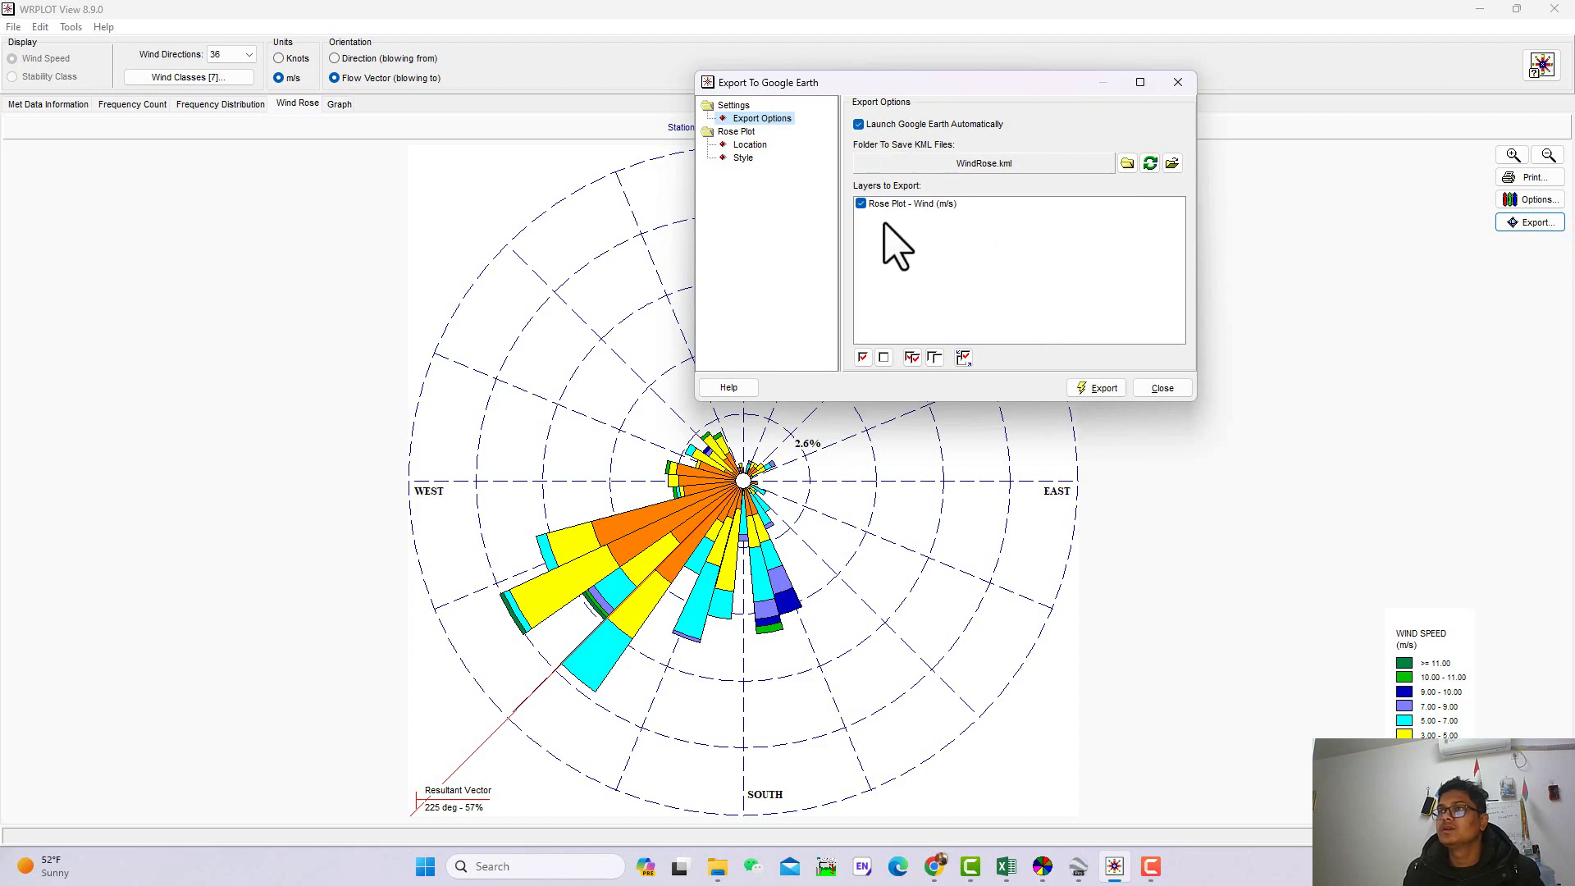
click(1099, 391)
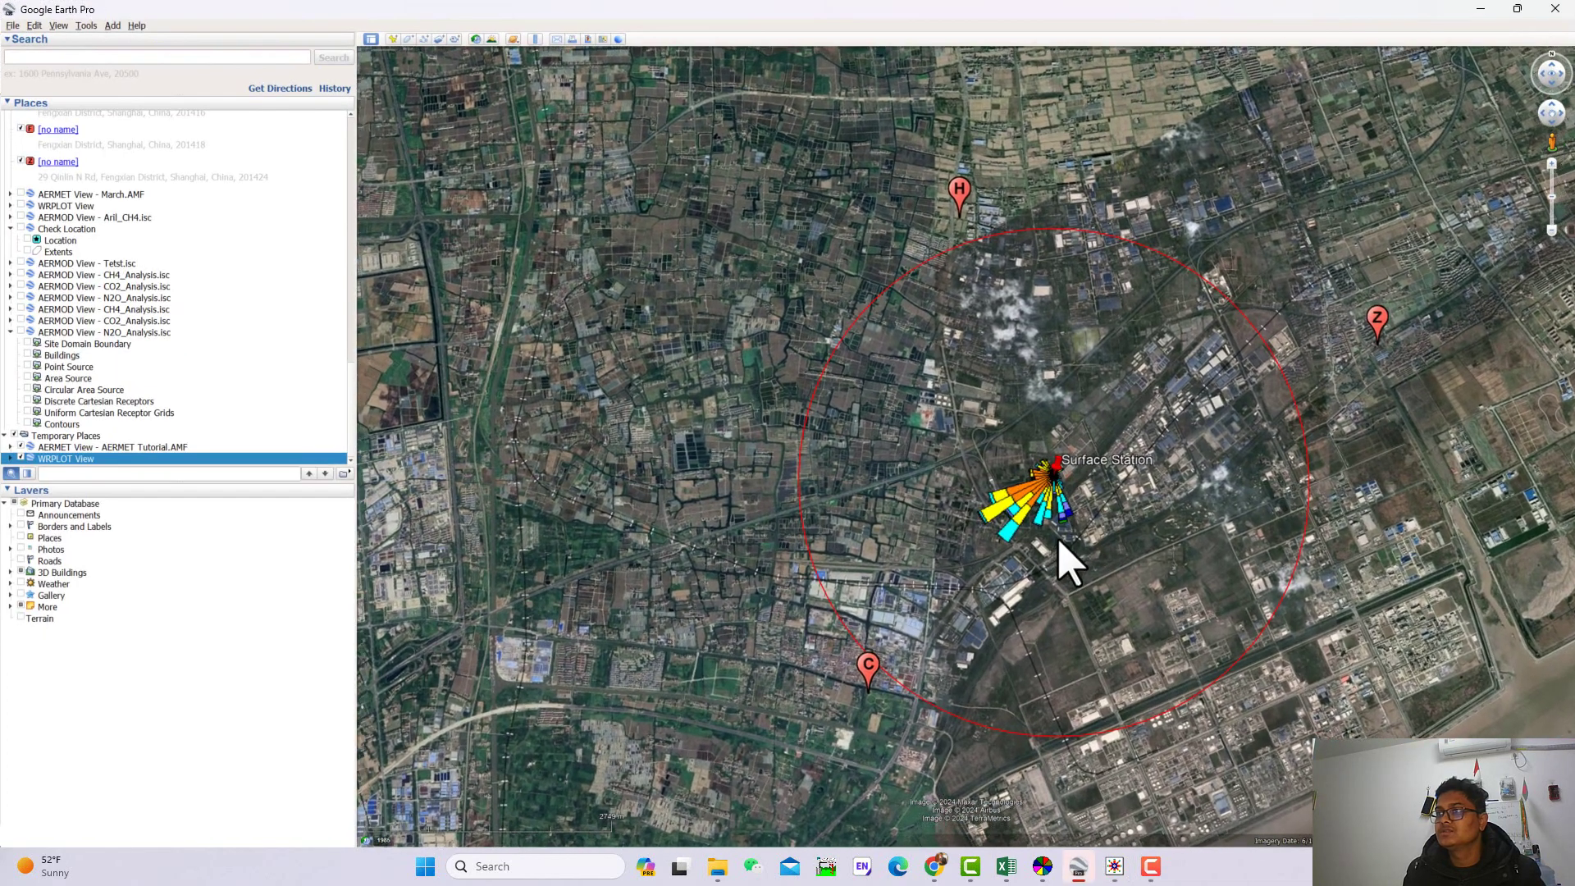
scroll(1078, 532, down, 3)
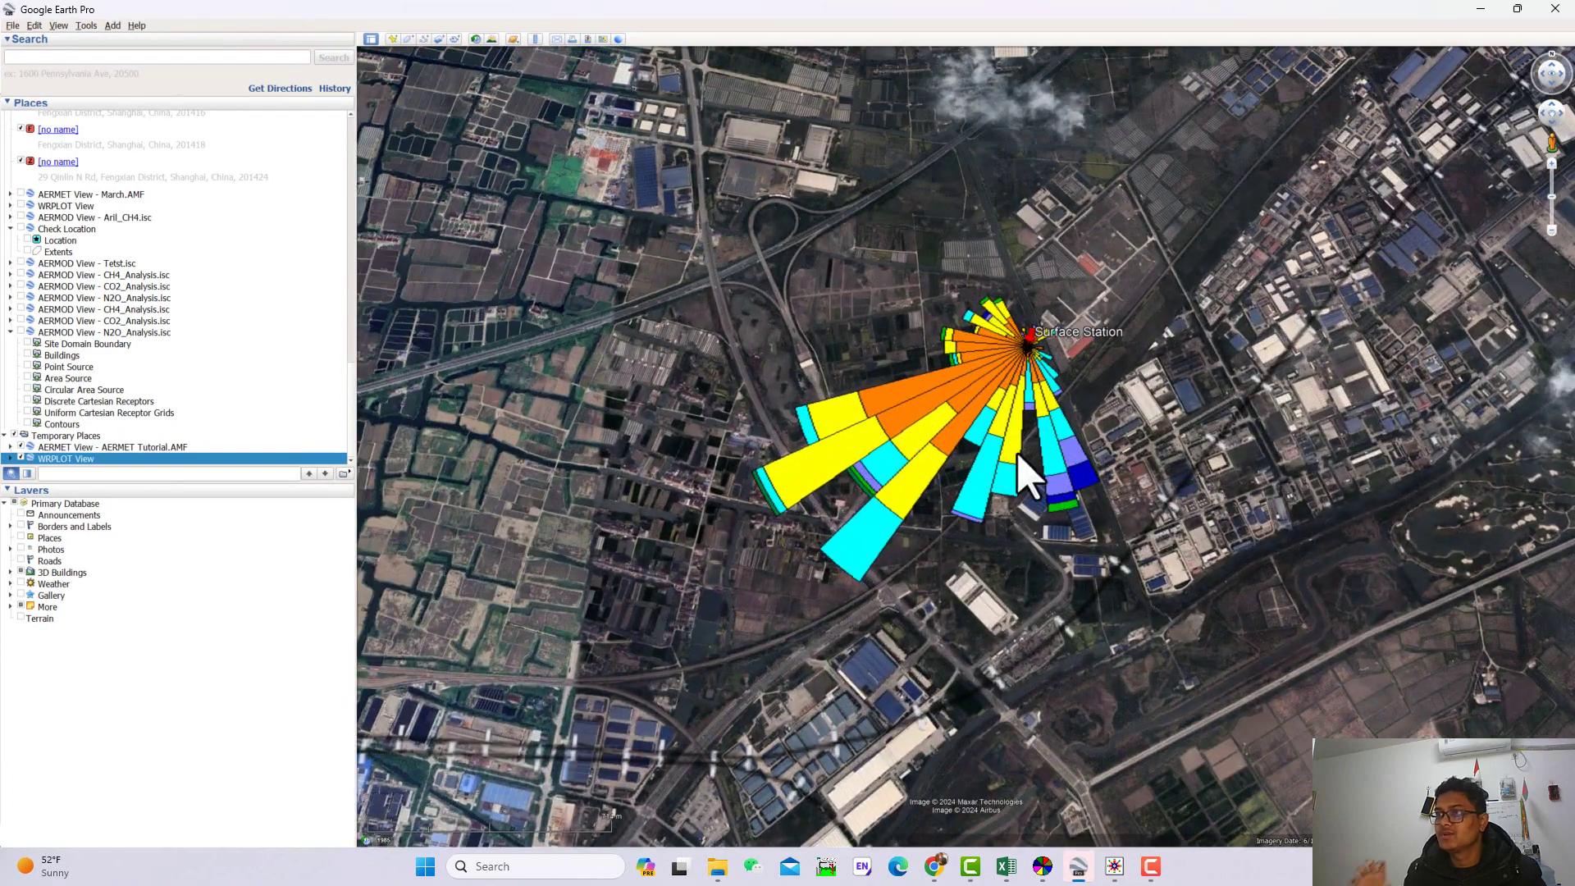
scroll(1022, 442, up, 3)
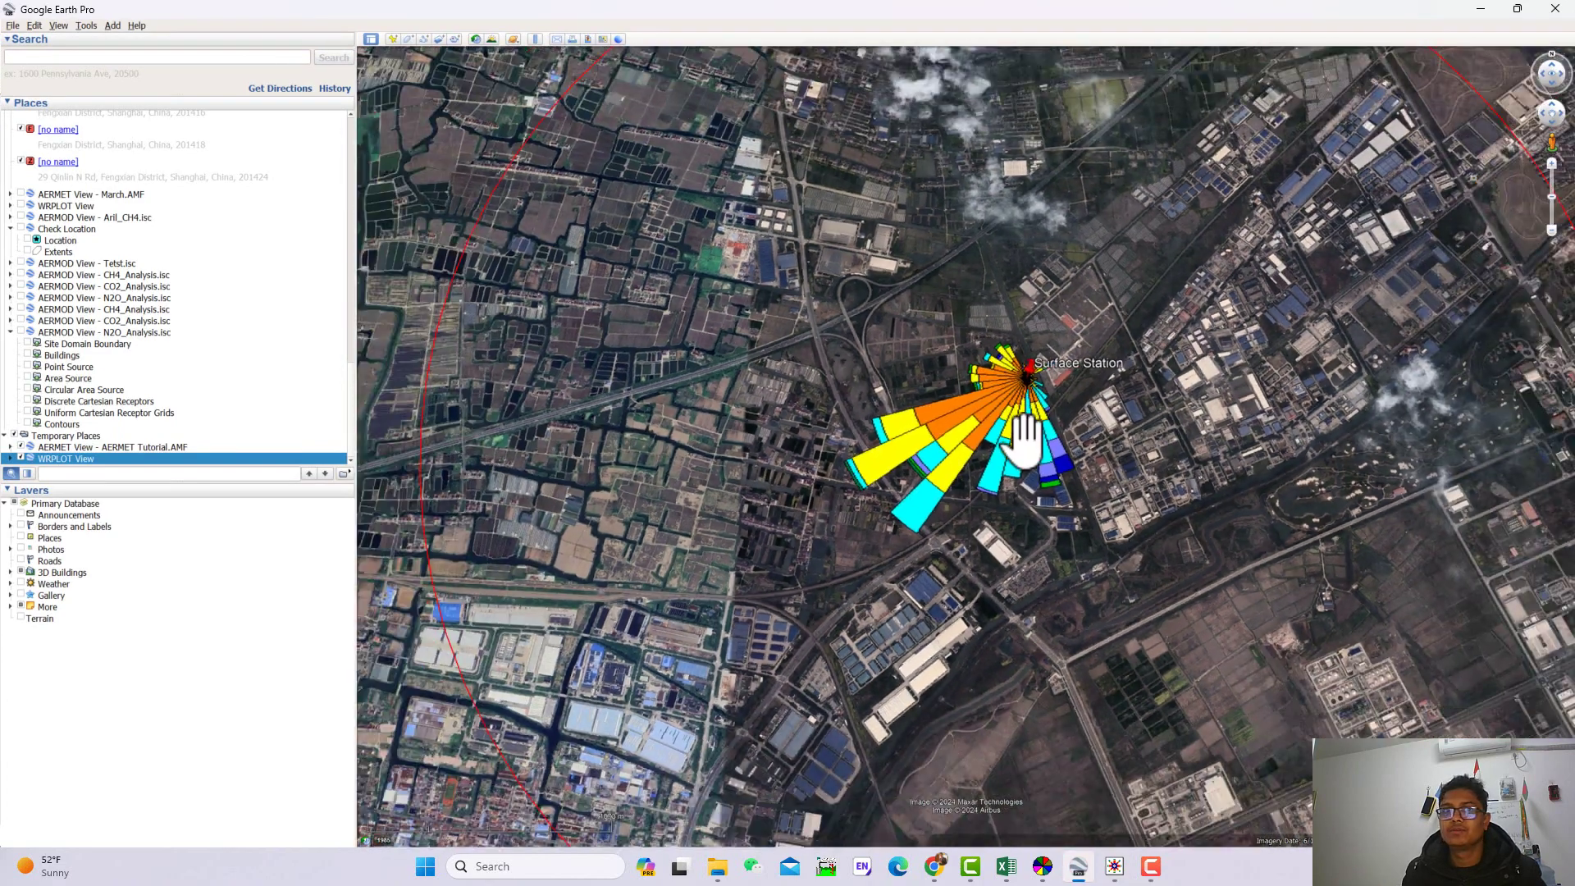
scroll(1024, 443, down, 3)
scroll(1024, 443, up, 2)
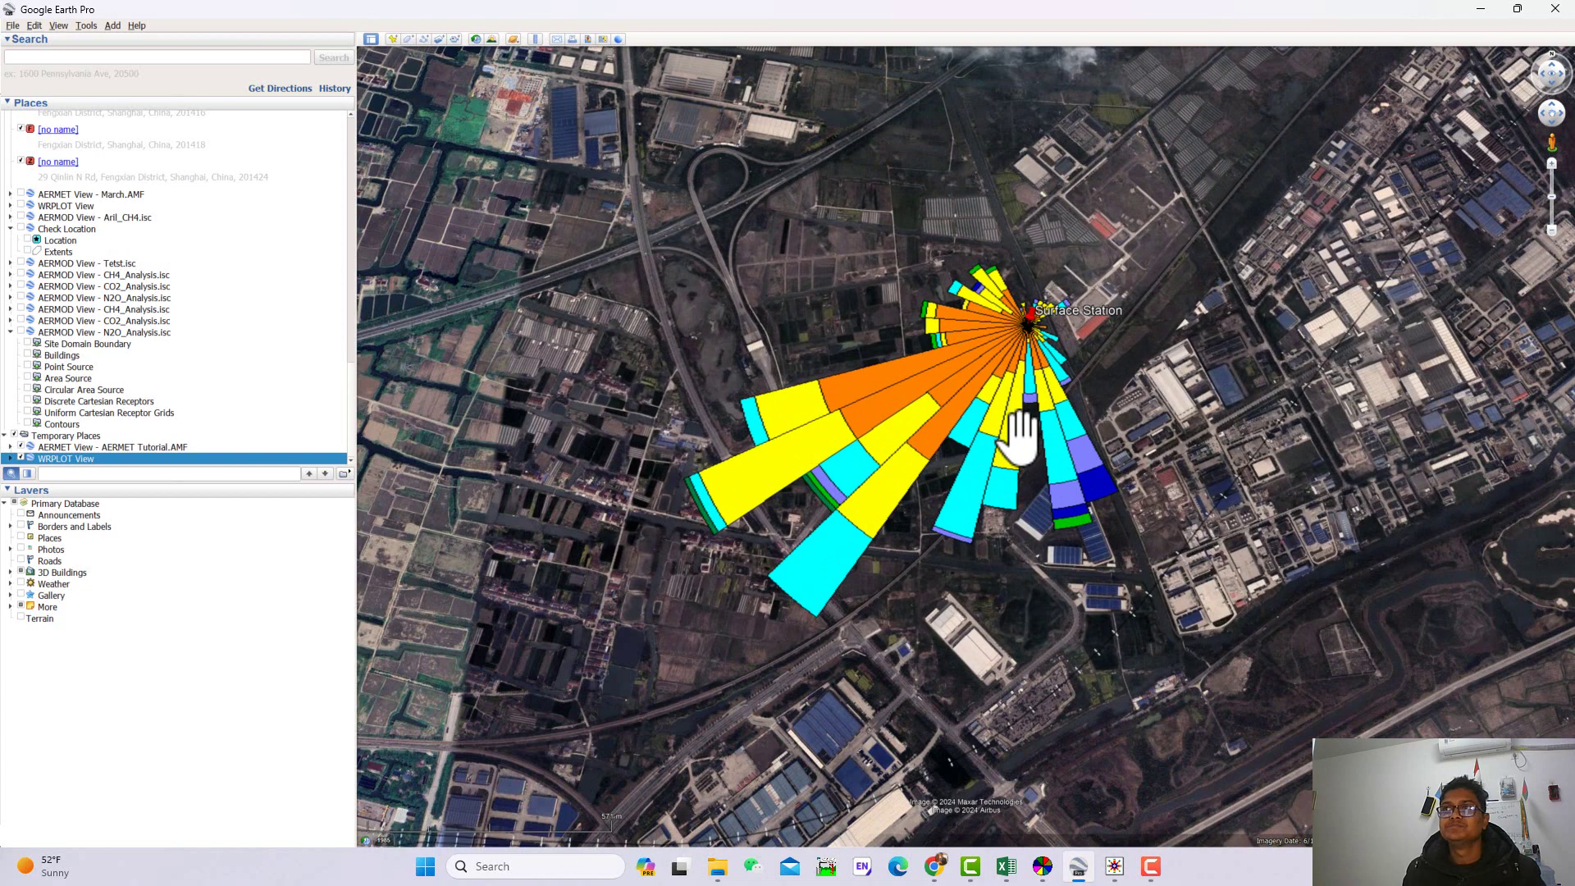
scroll(1017, 434, down, 2)
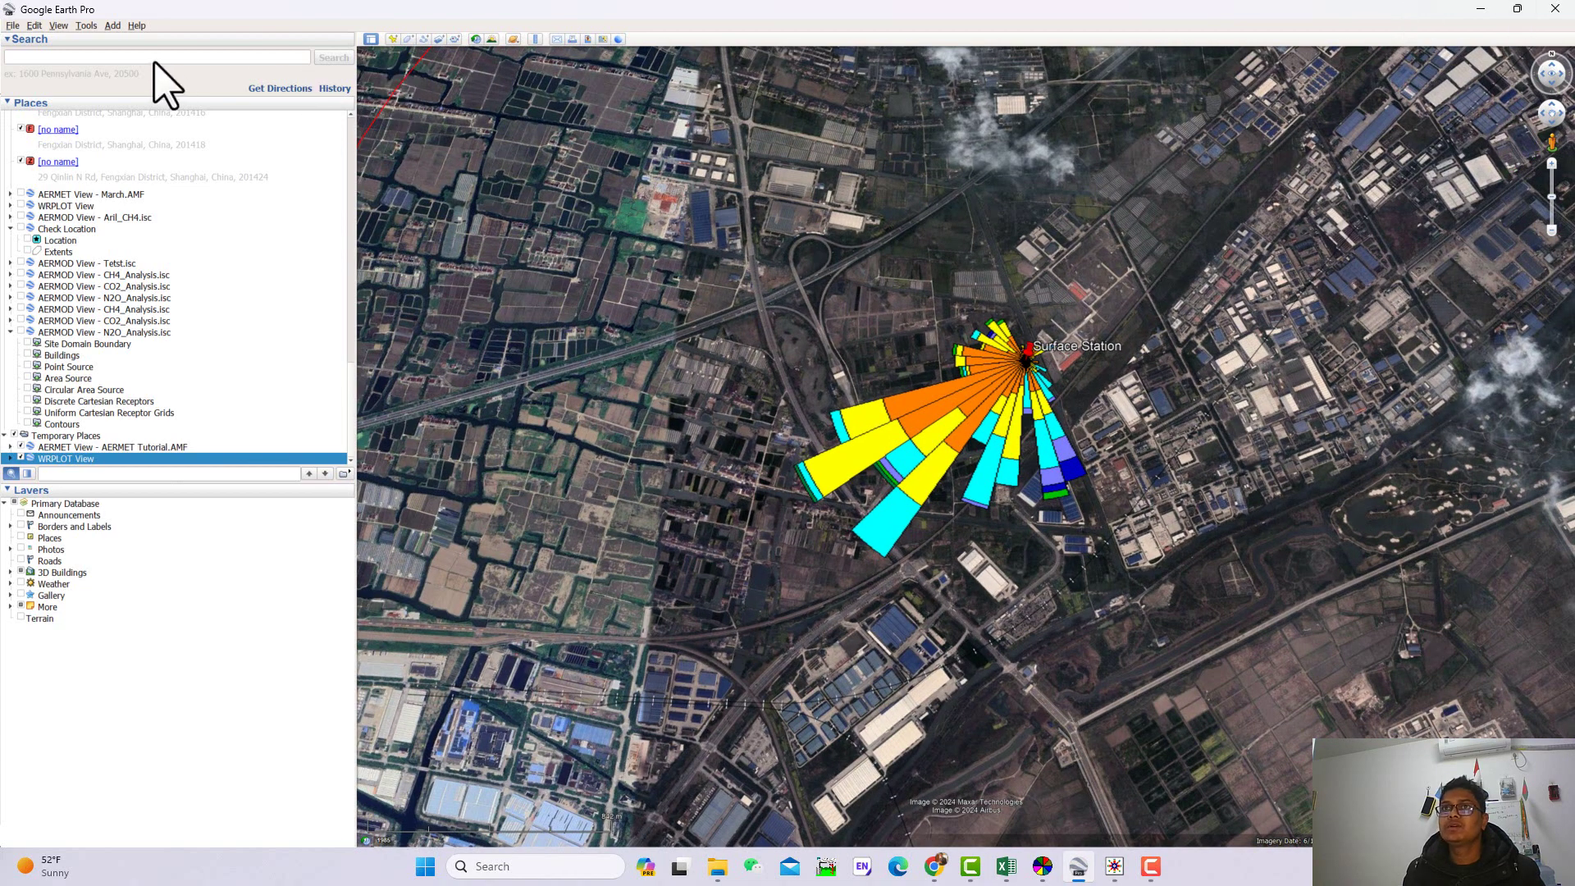
Begin saving the Google Earth map as an image and choose the folder E:\Youtube\AERMOD A to Z\AERMET View
click(13, 25)
mouse_move(27, 54)
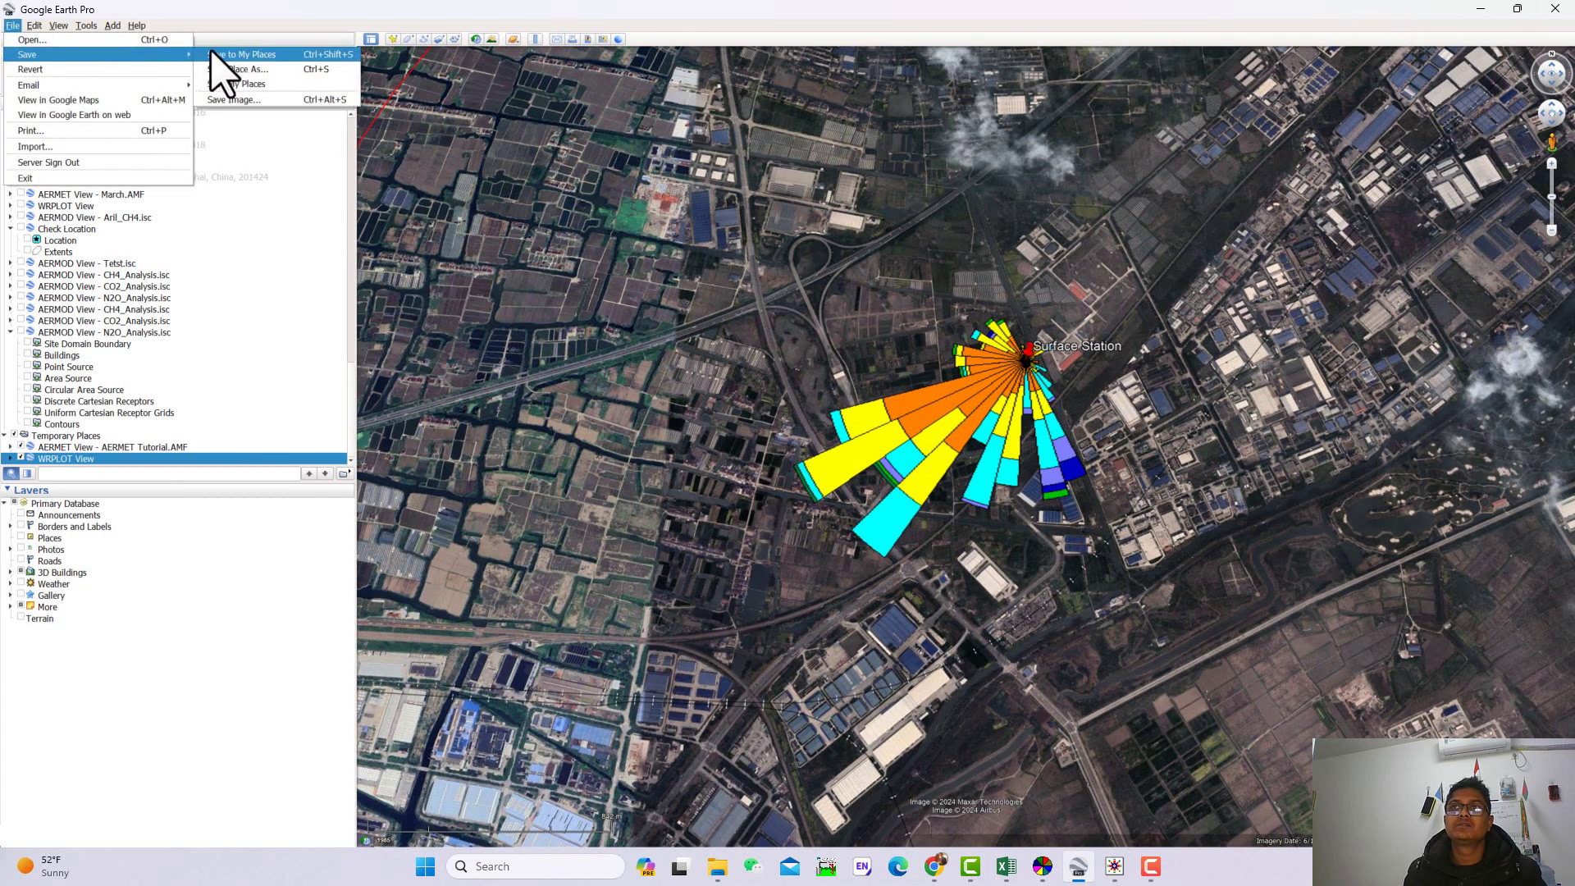
click(229, 100)
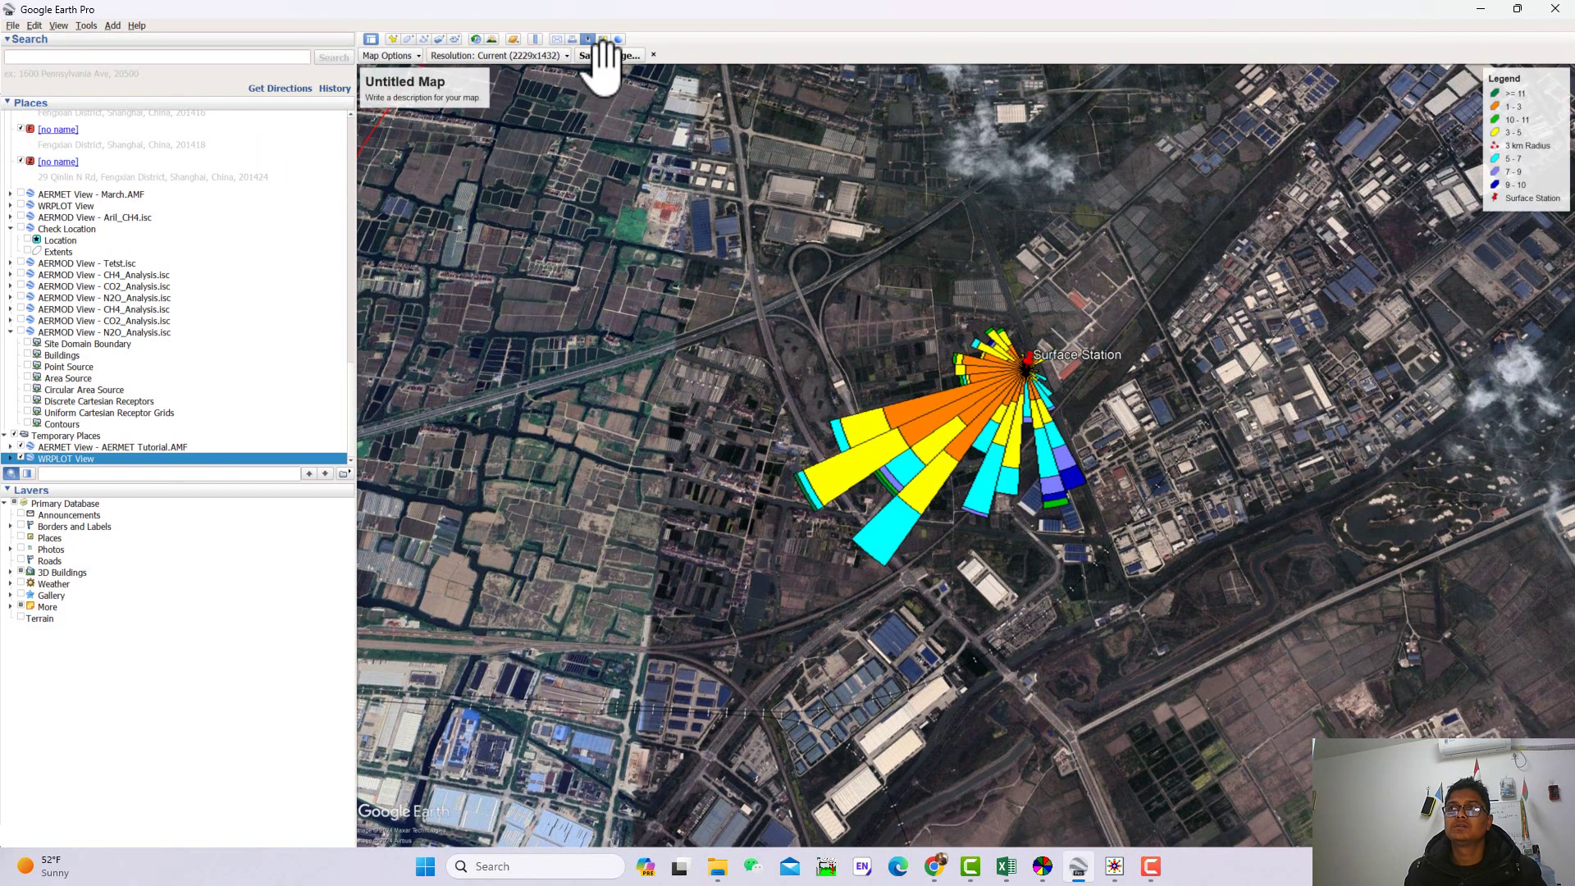
click(608, 55)
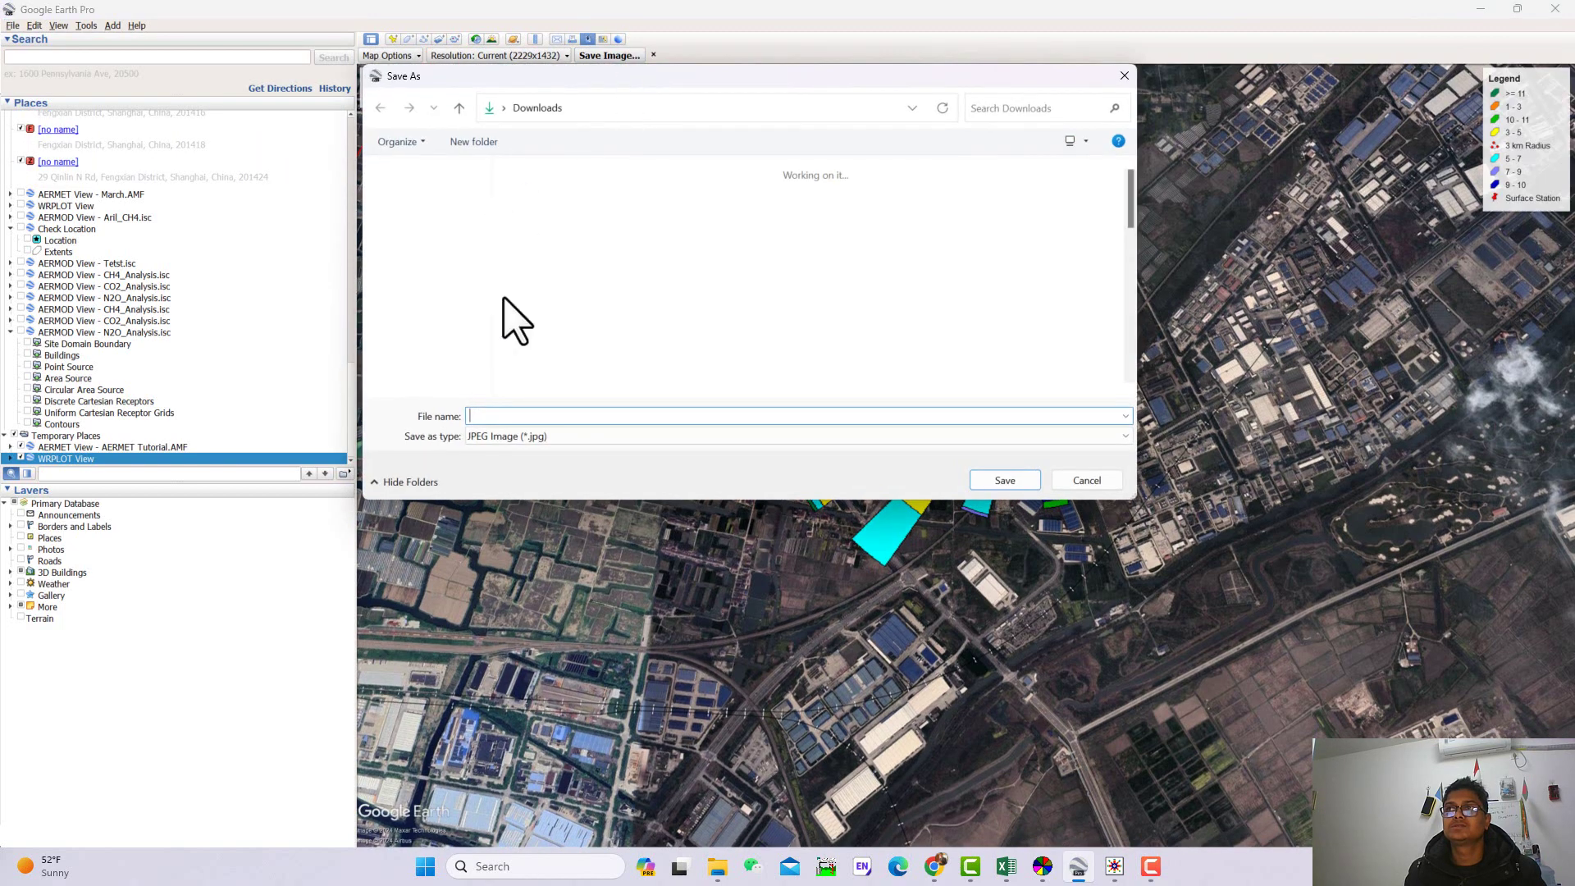
click(432, 328)
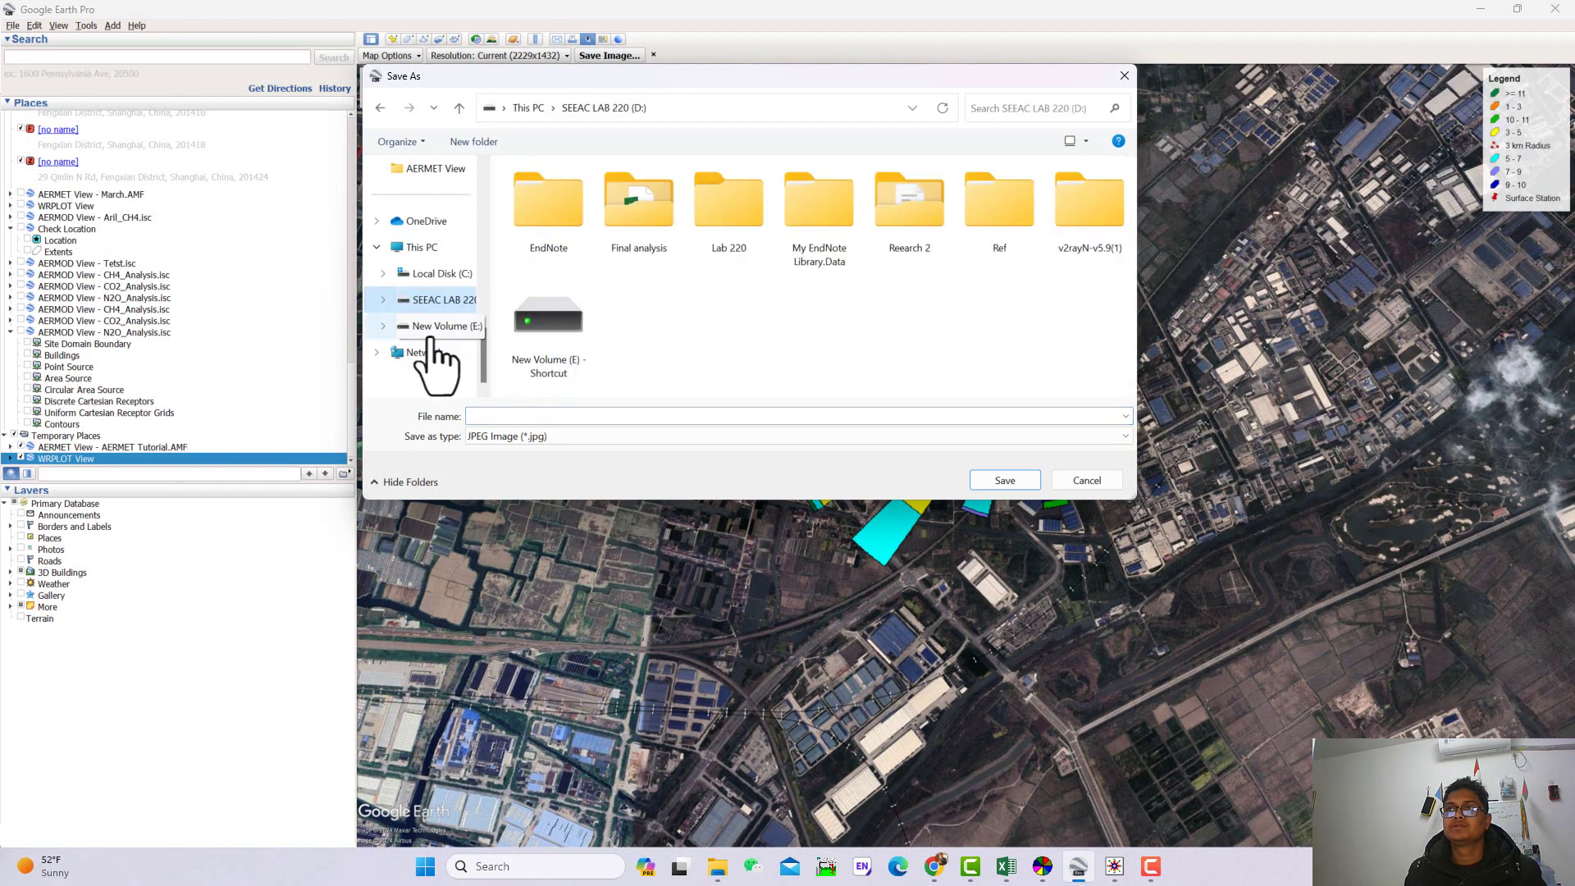
scroll(583, 324, down, 5)
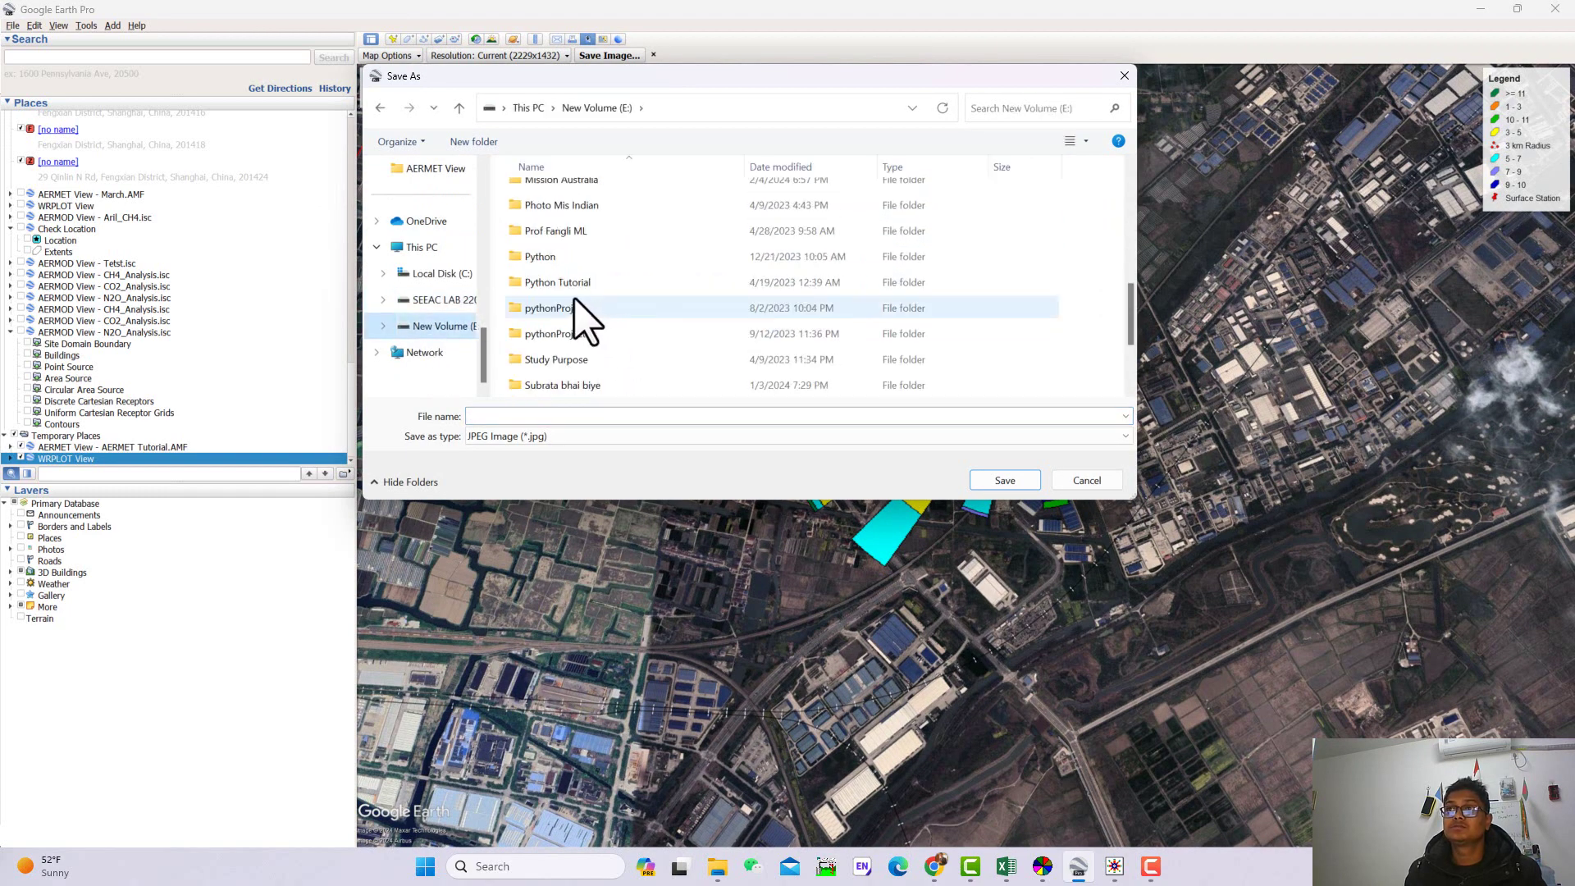
scroll(583, 320, down, 2)
double_click(543, 335)
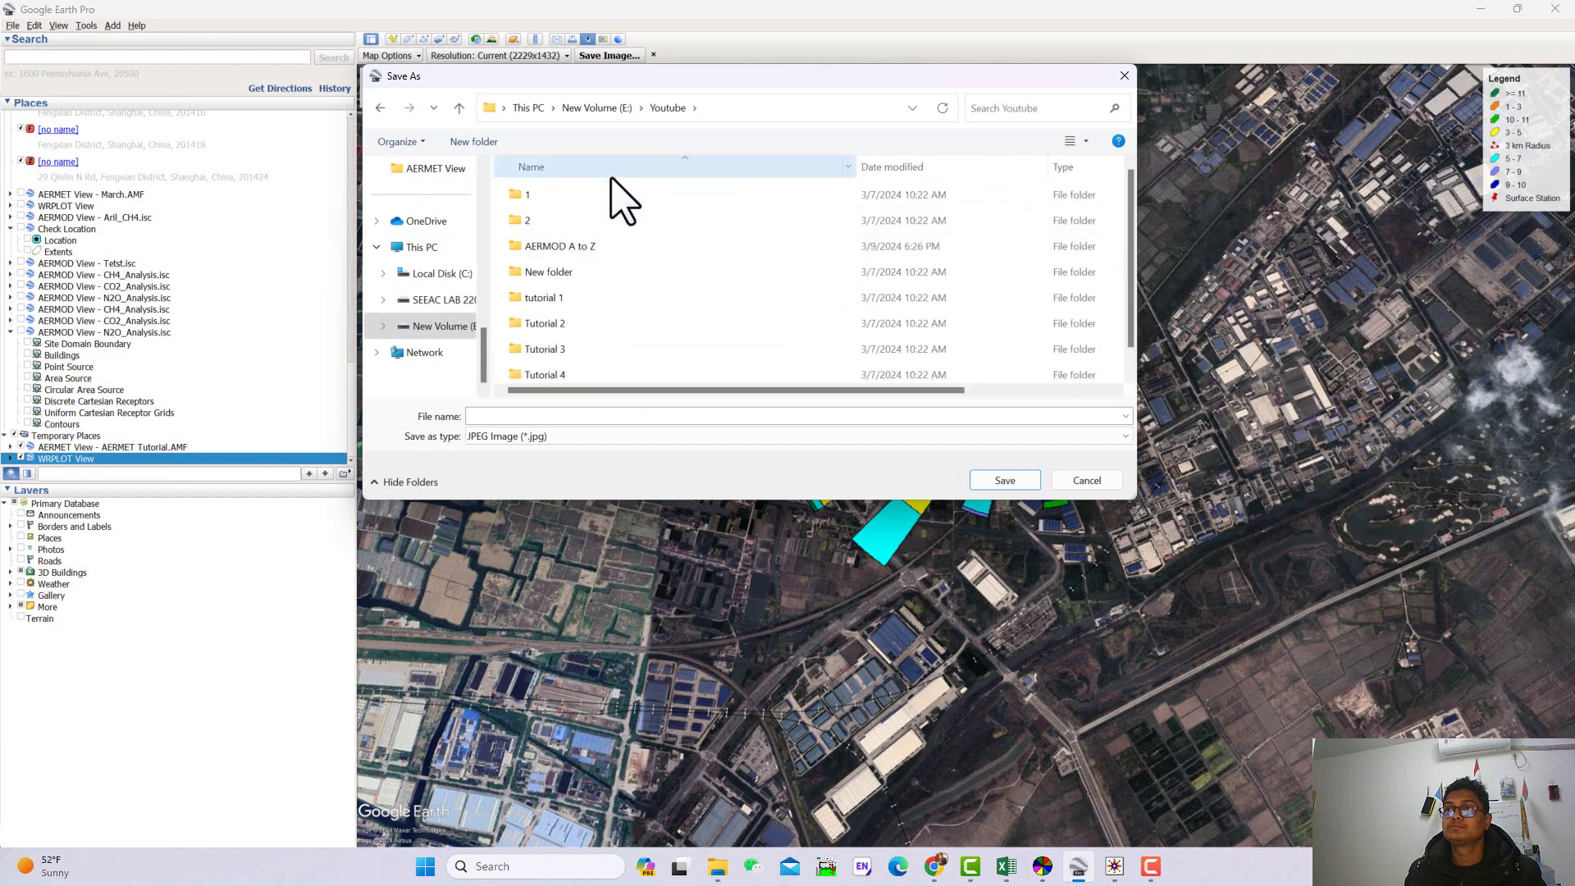
double_click(574, 250)
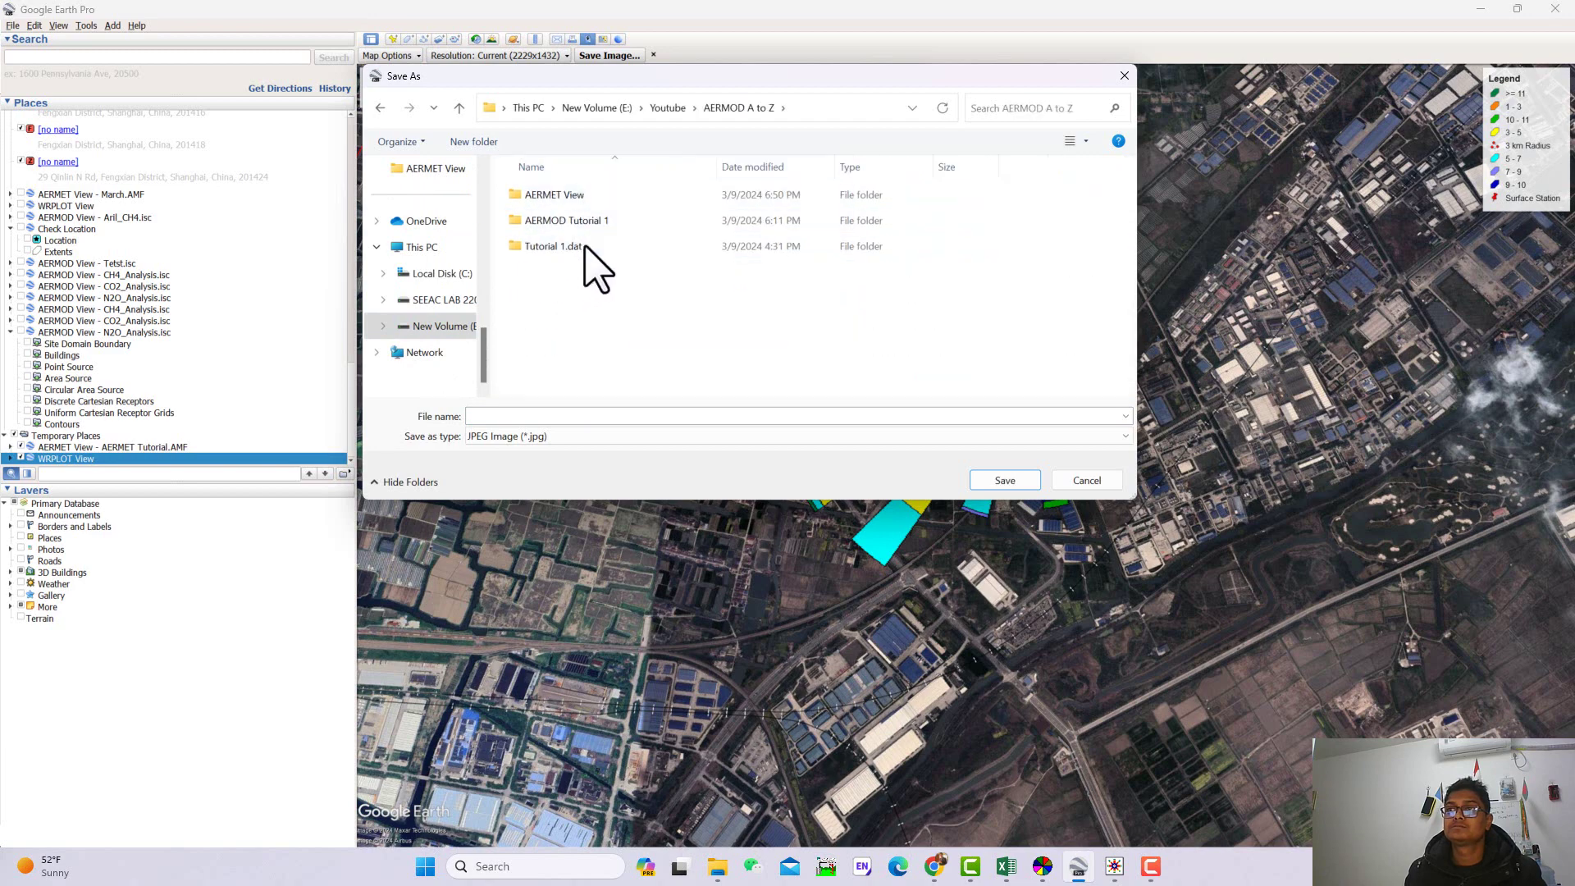
double_click(575, 201)
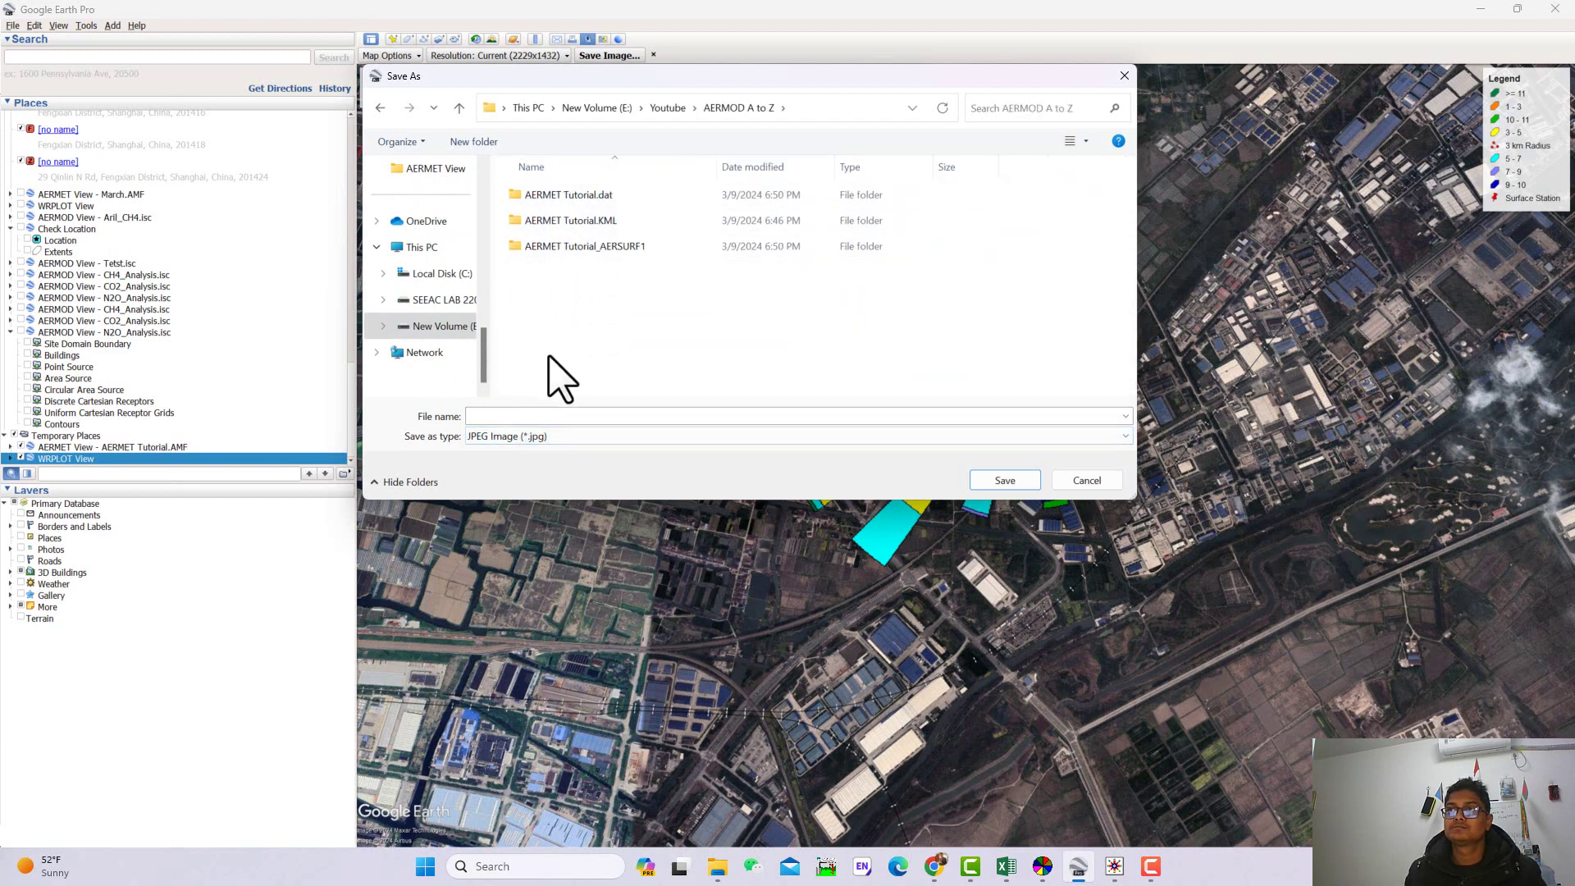
Save the map image in JPEG format under the file name aa
click(543, 417)
text(aa)
click(977, 483)
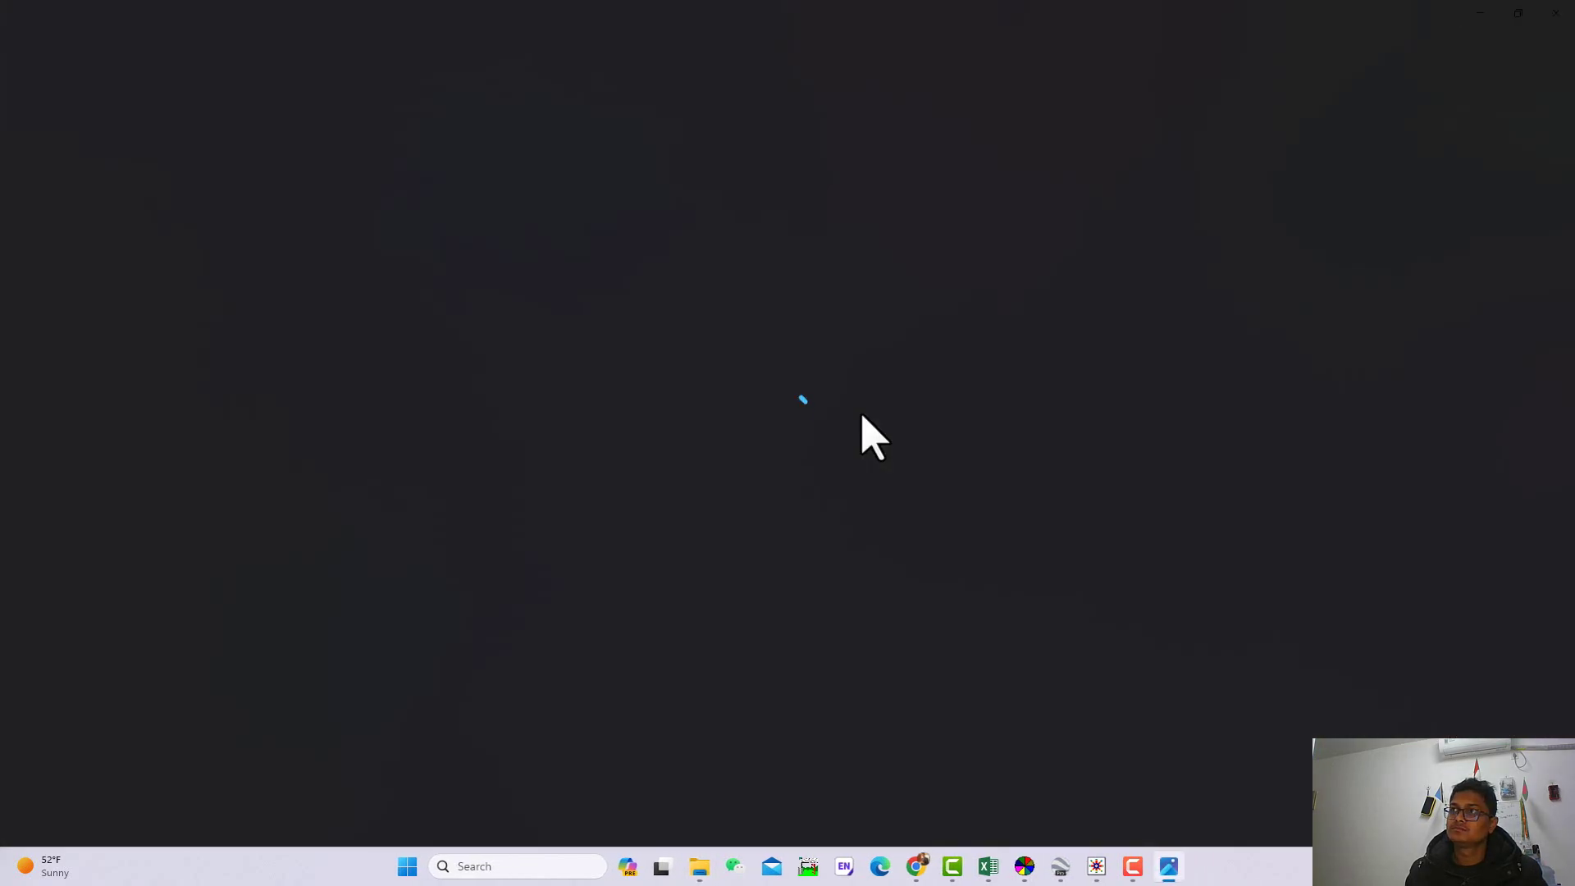
Examine the wind rose and legend in the saved image aa.jpg, close it and minimize Google Earth
scroll(826, 410, up, 3)
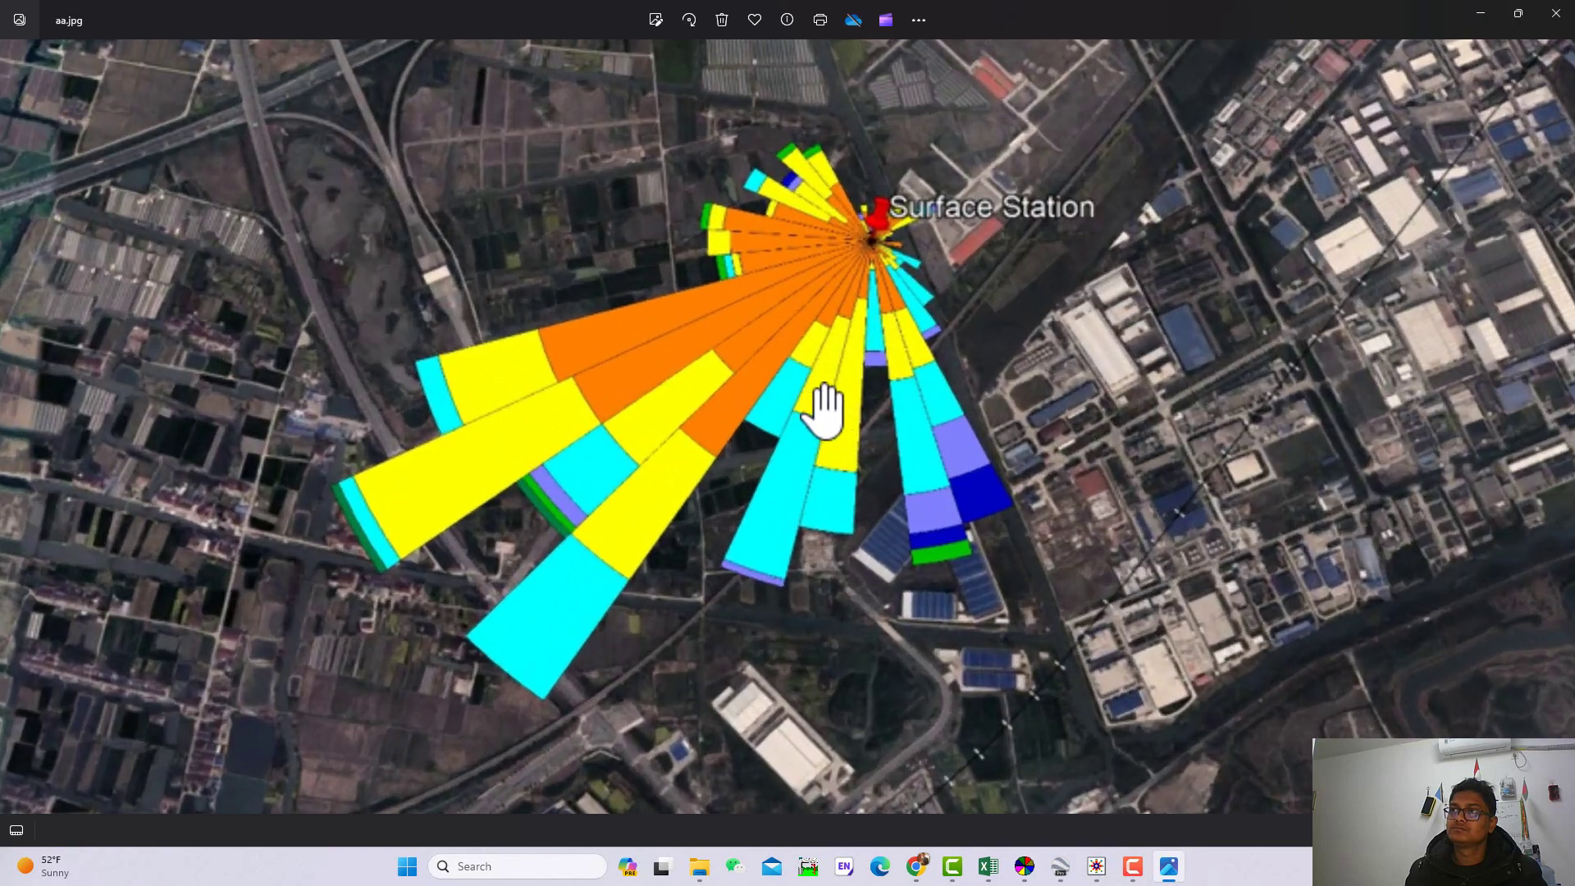
scroll(826, 410, down, 3)
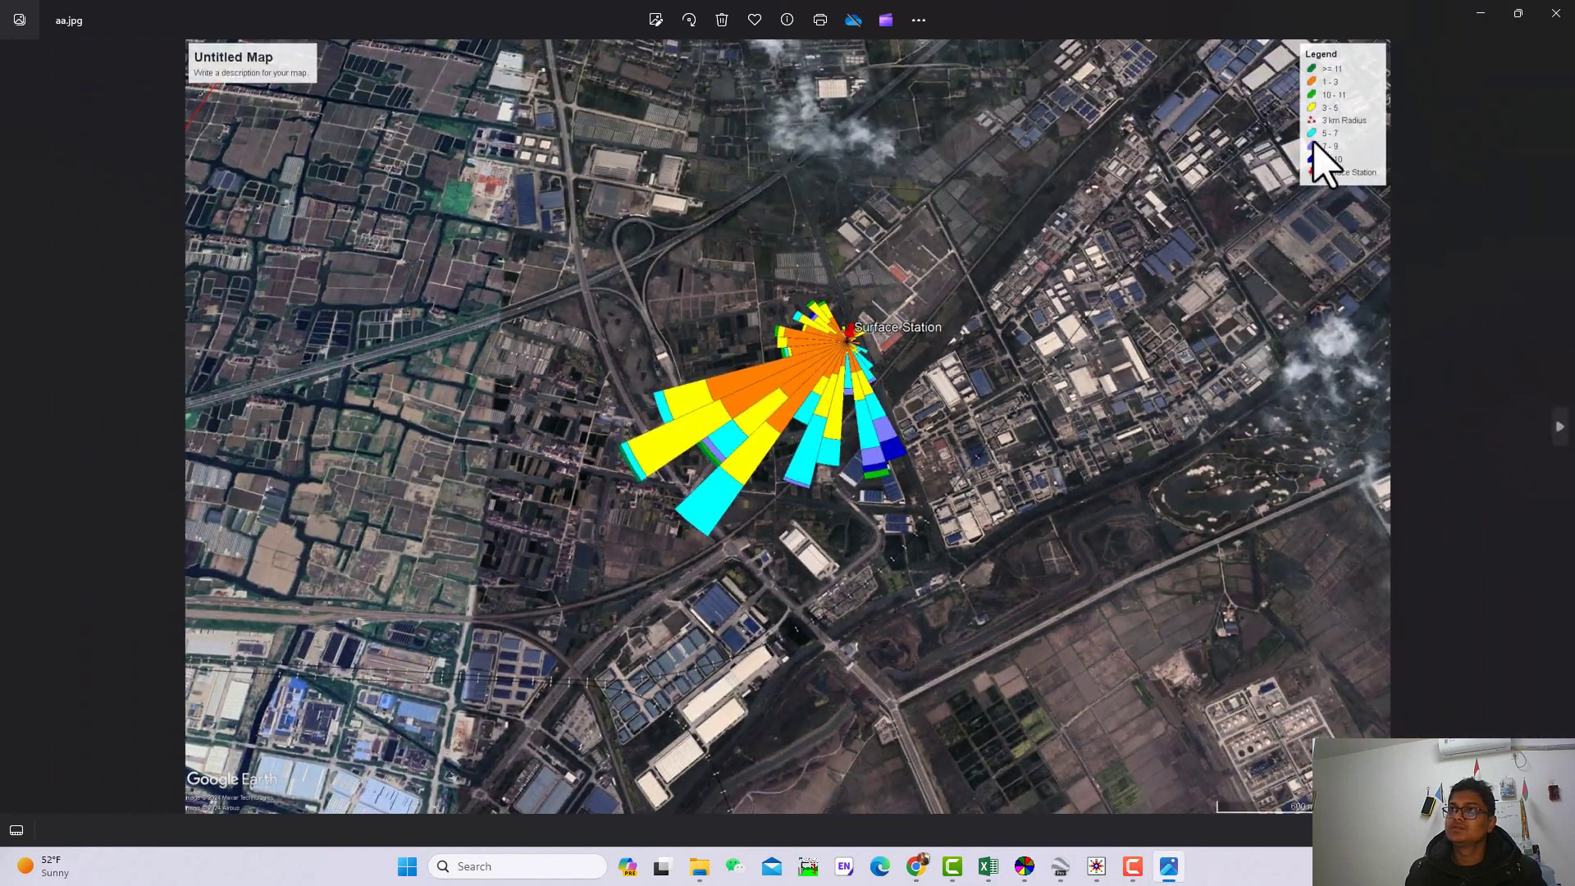
click(1556, 13)
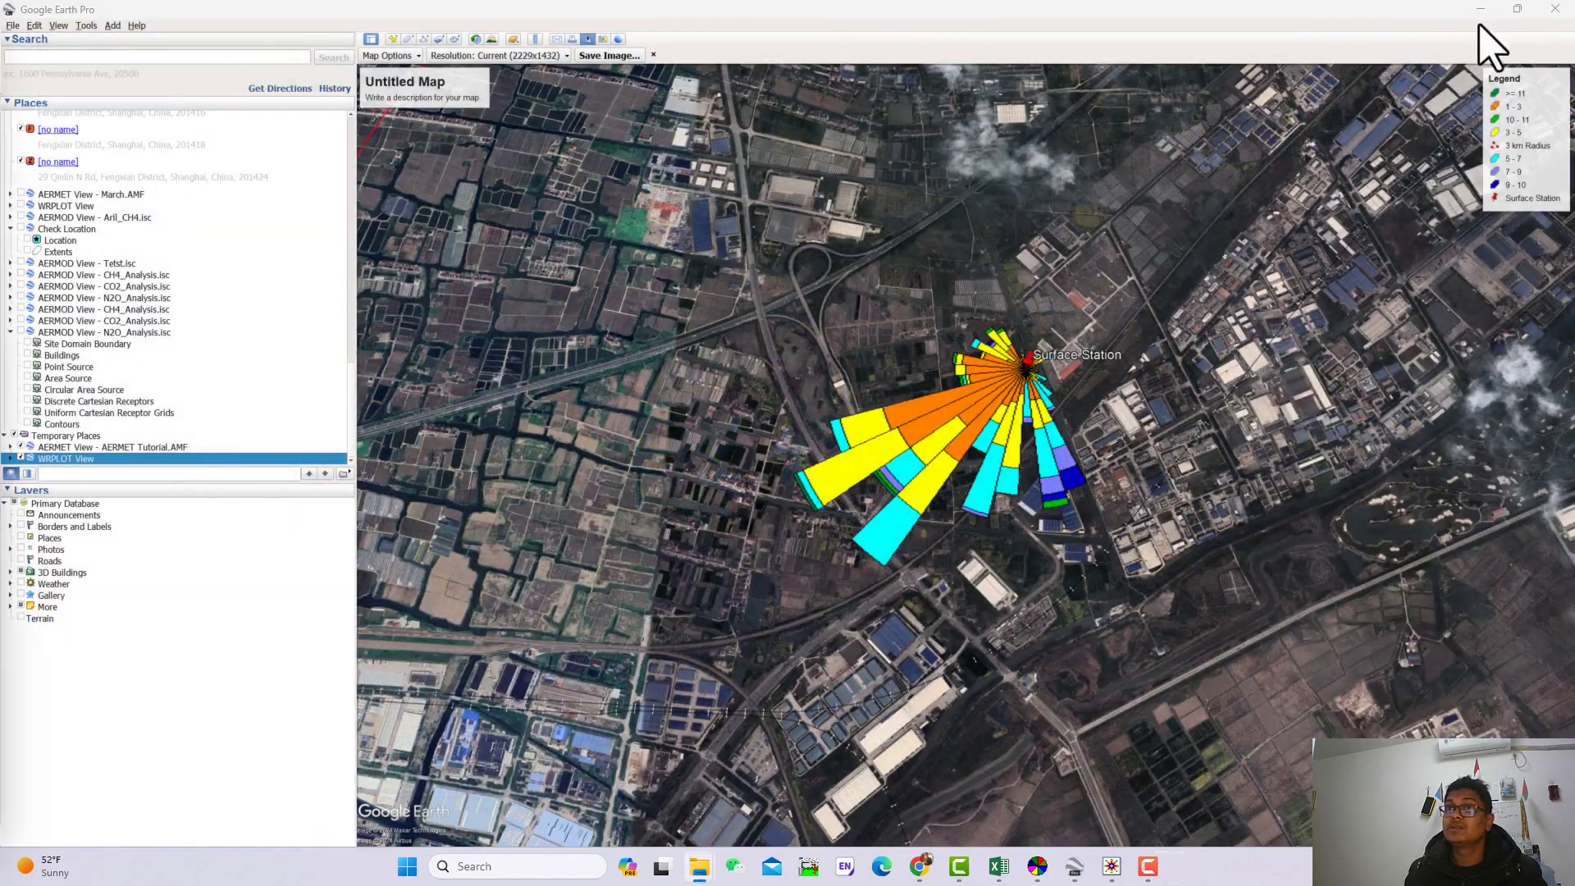
click(1481, 9)
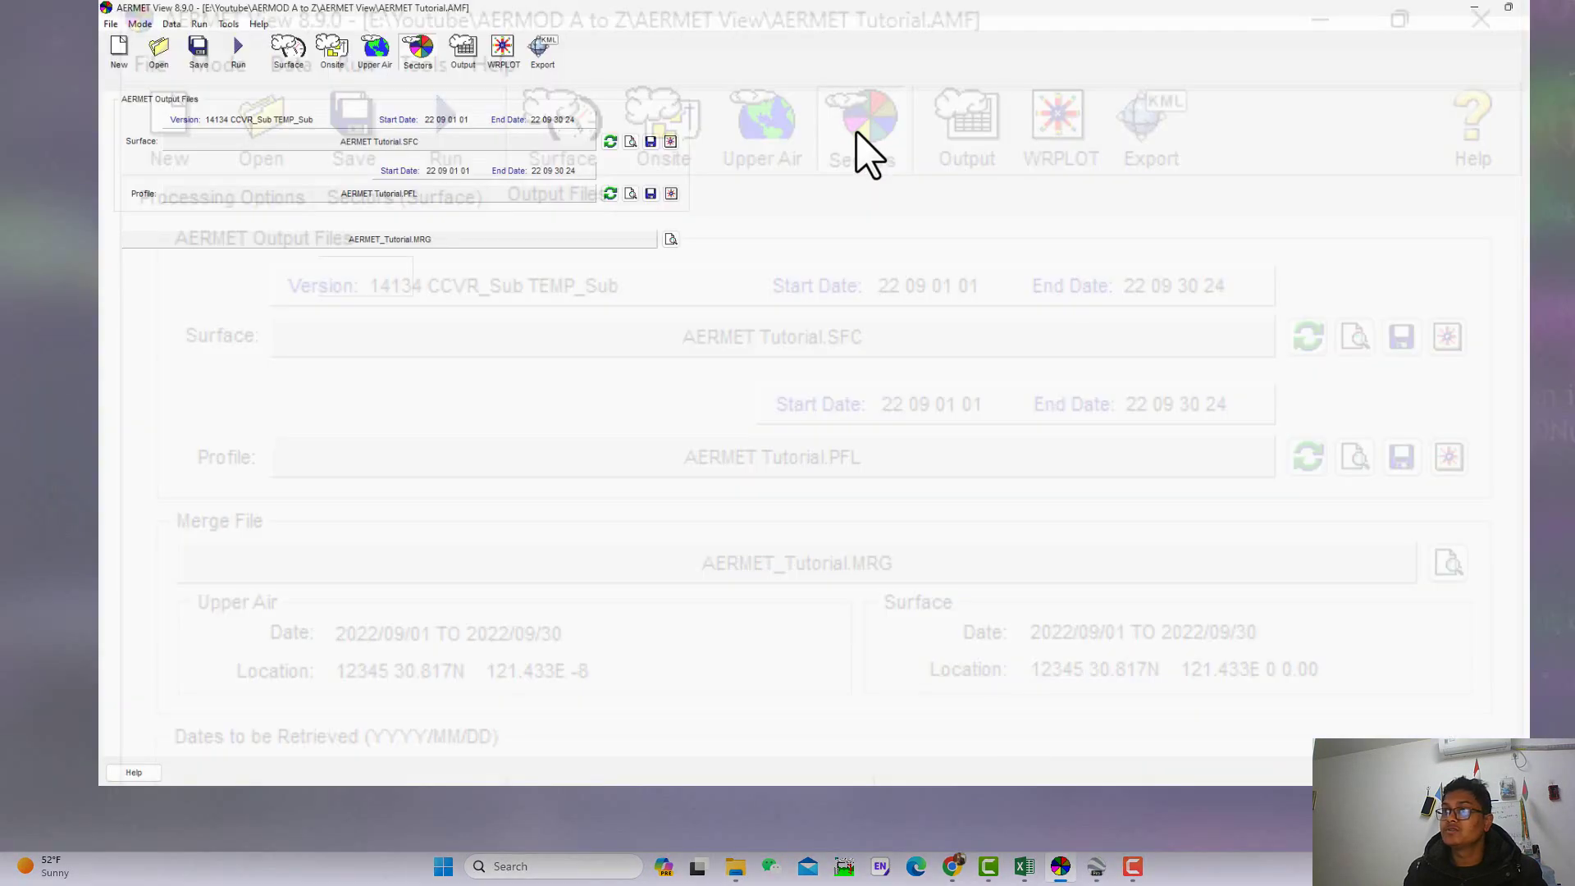
Switch to File Explorer, maximize the AERMET View project folder and review the files generated there
click(735, 867)
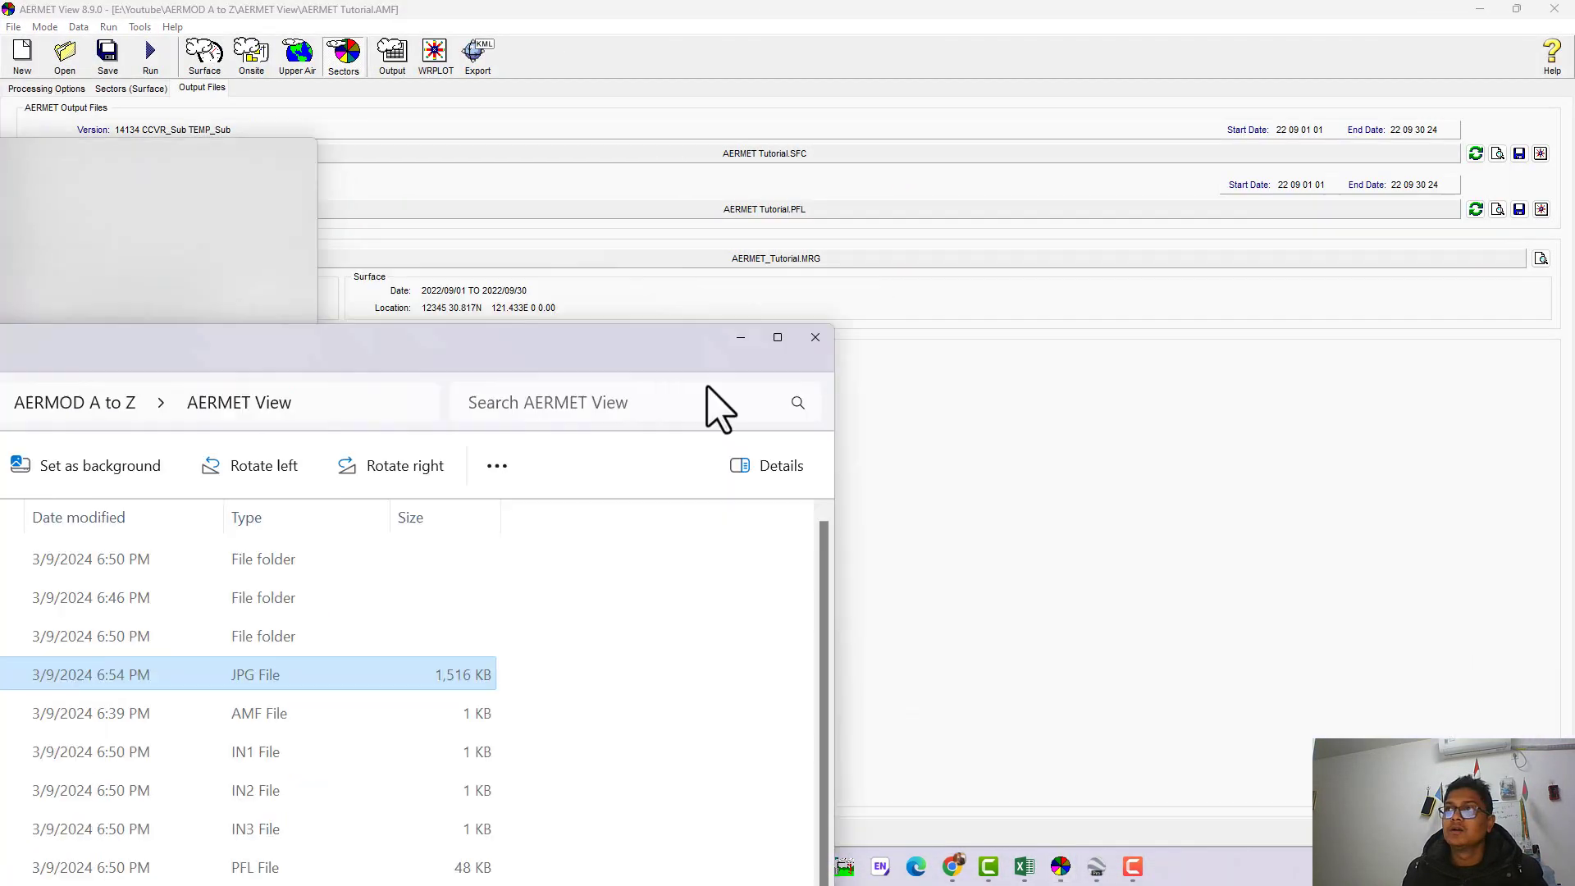
drag(706, 404, 1009, 25)
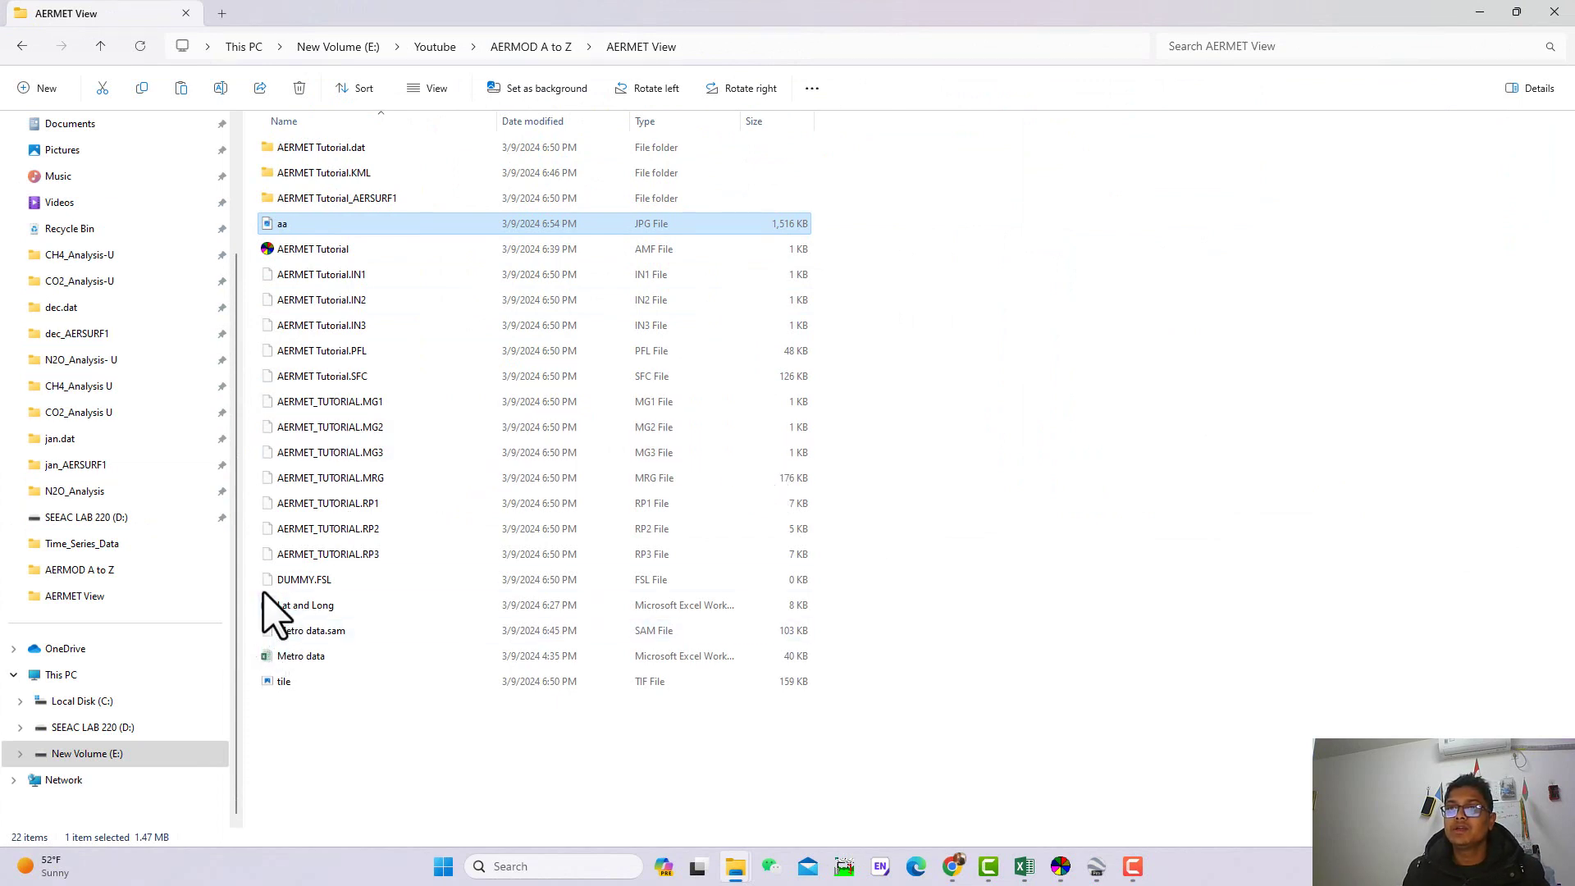
drag(252, 578, 519, 135)
click(1148, 434)
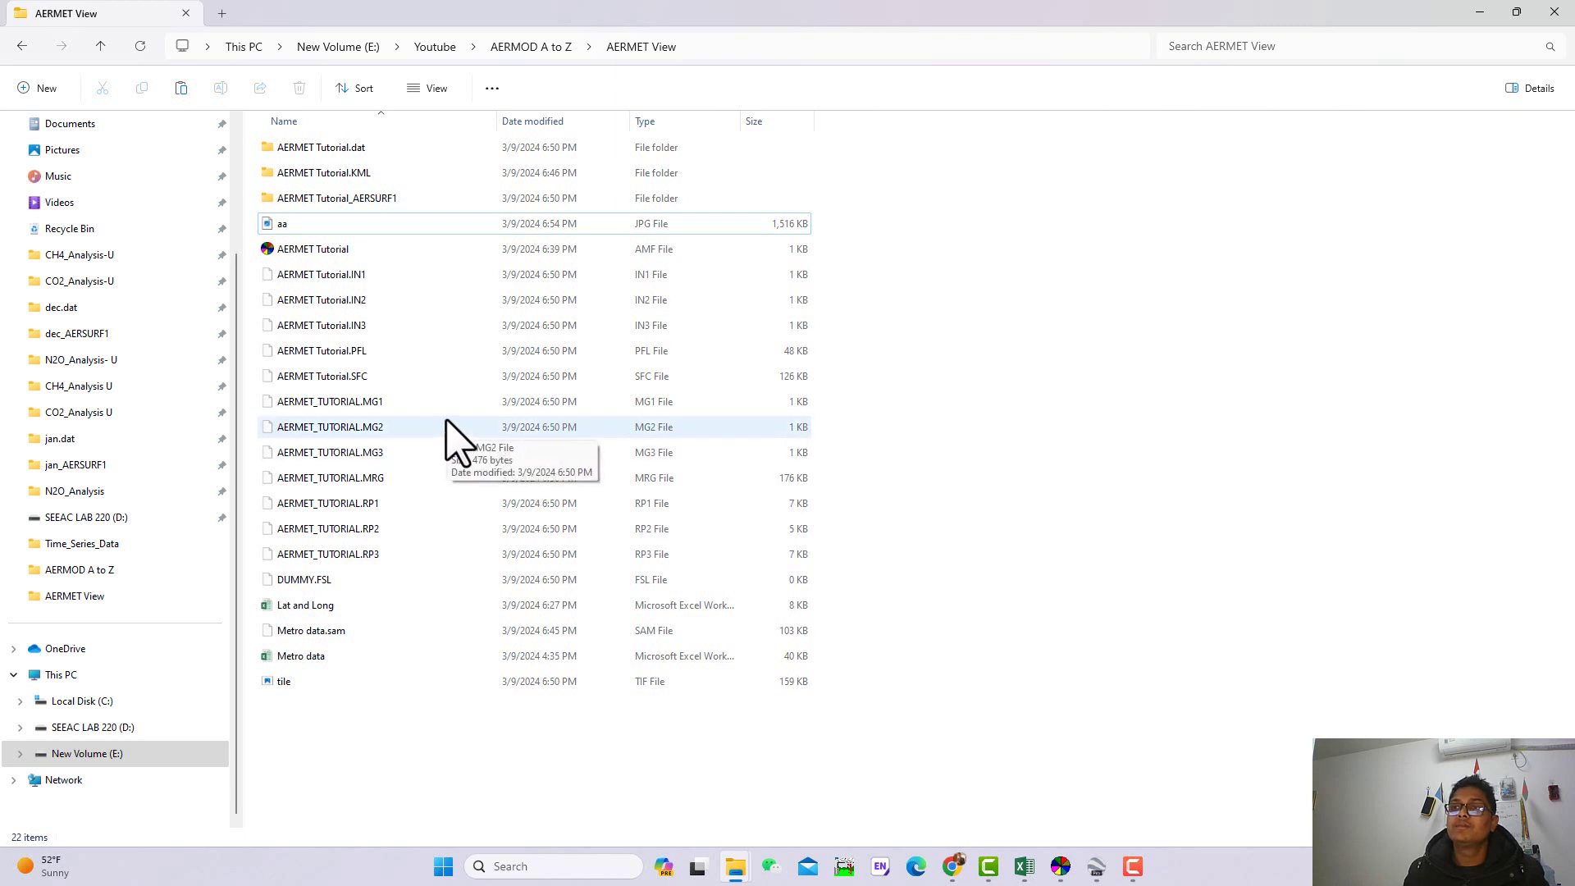
Locate the AERMET Tutorial.PFL profile and AERMET Tutorial.SFC surface files in the folder, and return to AERMET View
click(398, 351)
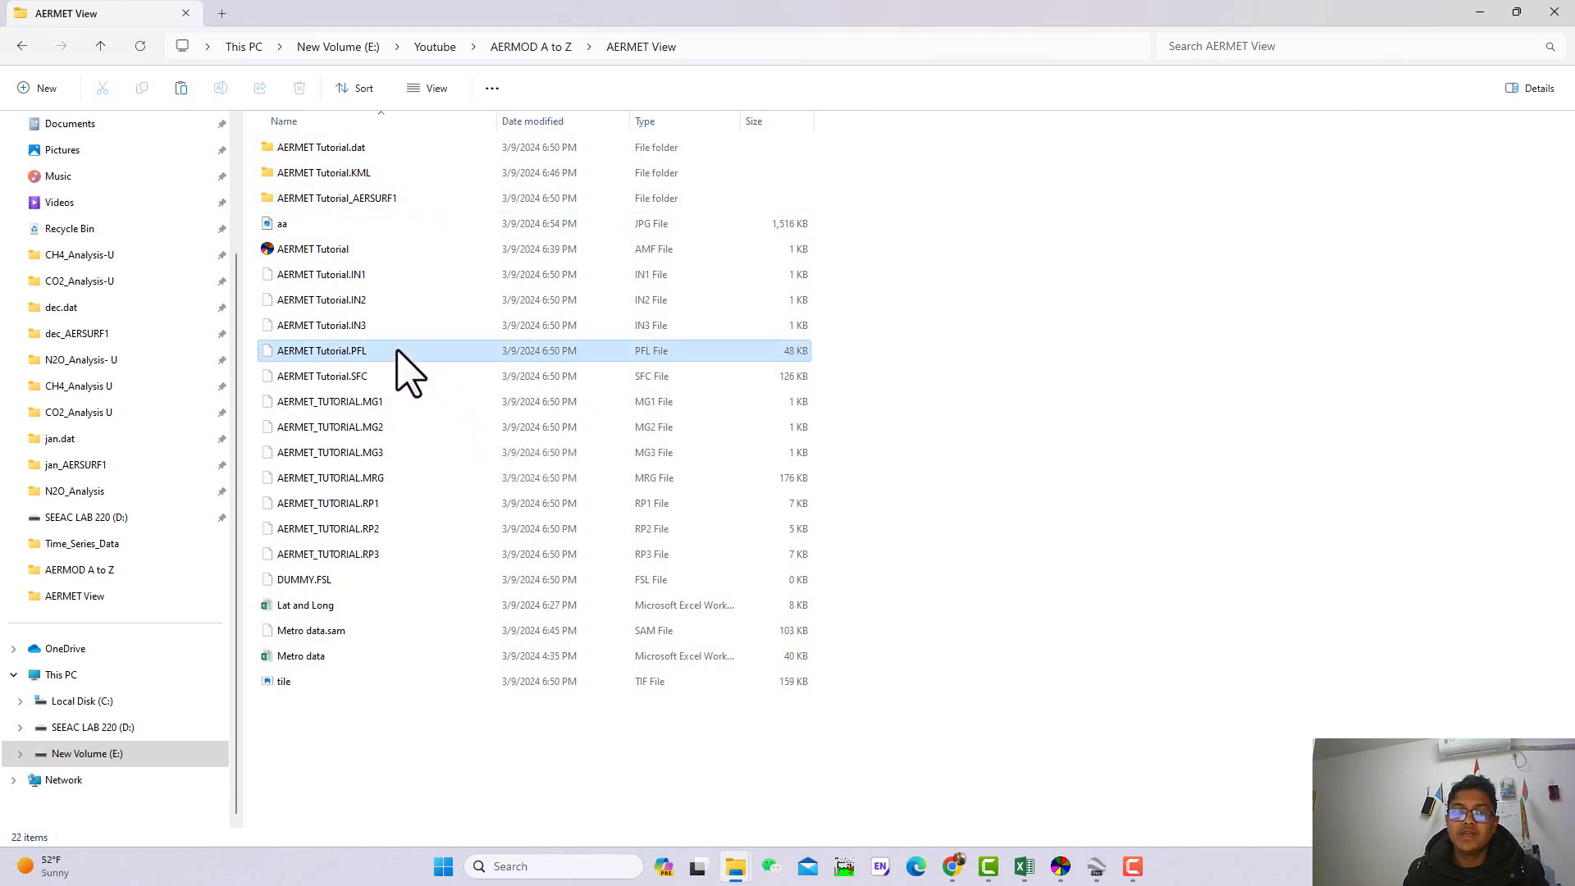
click(359, 384)
click(345, 361)
click(338, 377)
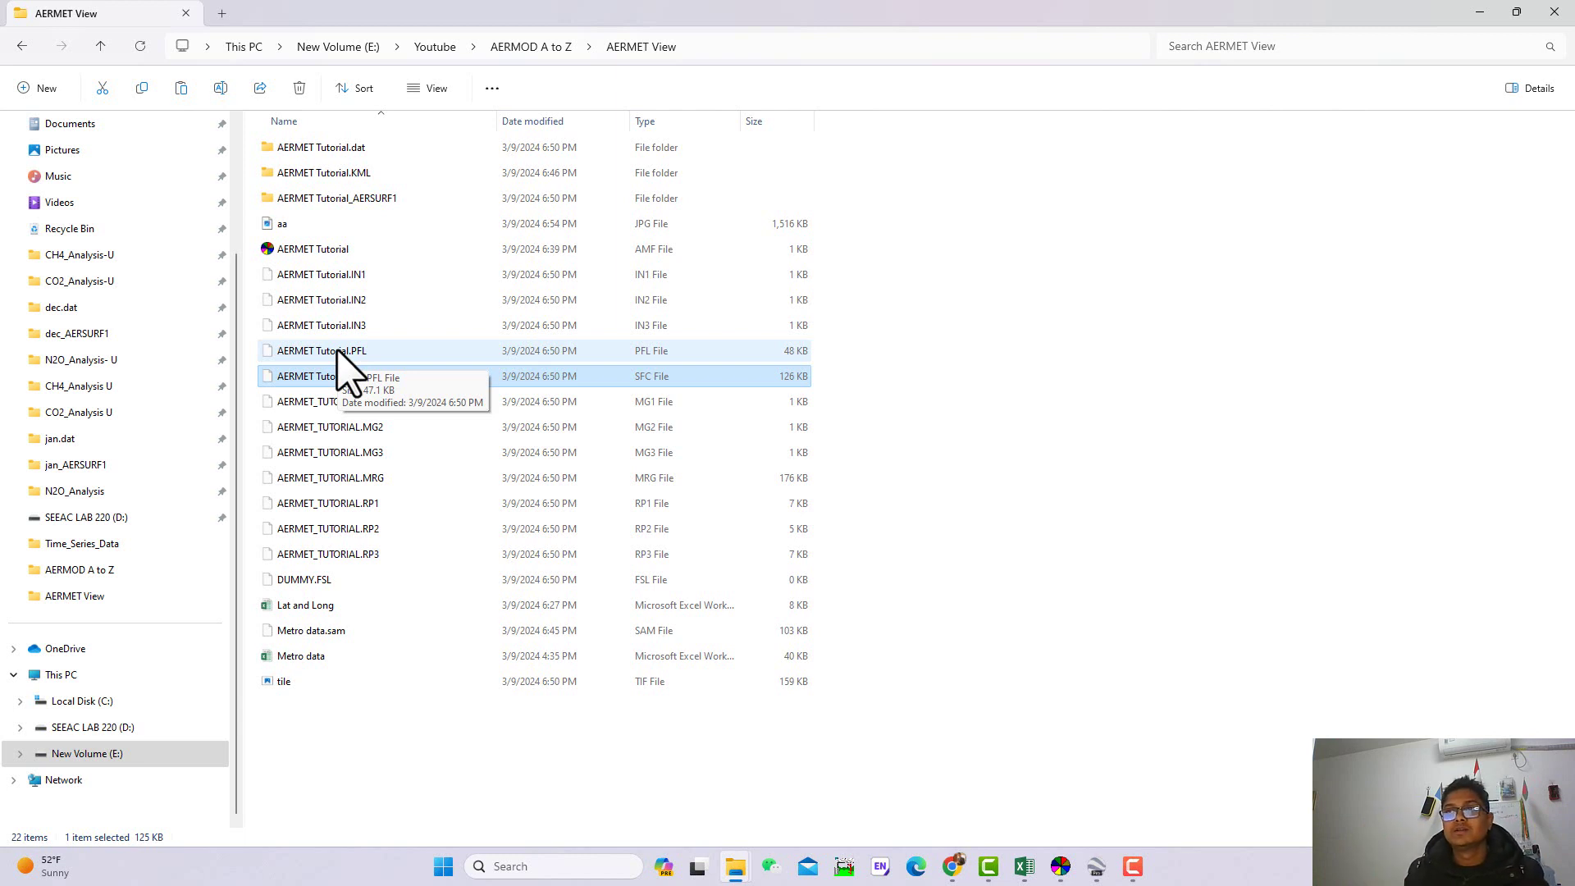
click(1062, 868)
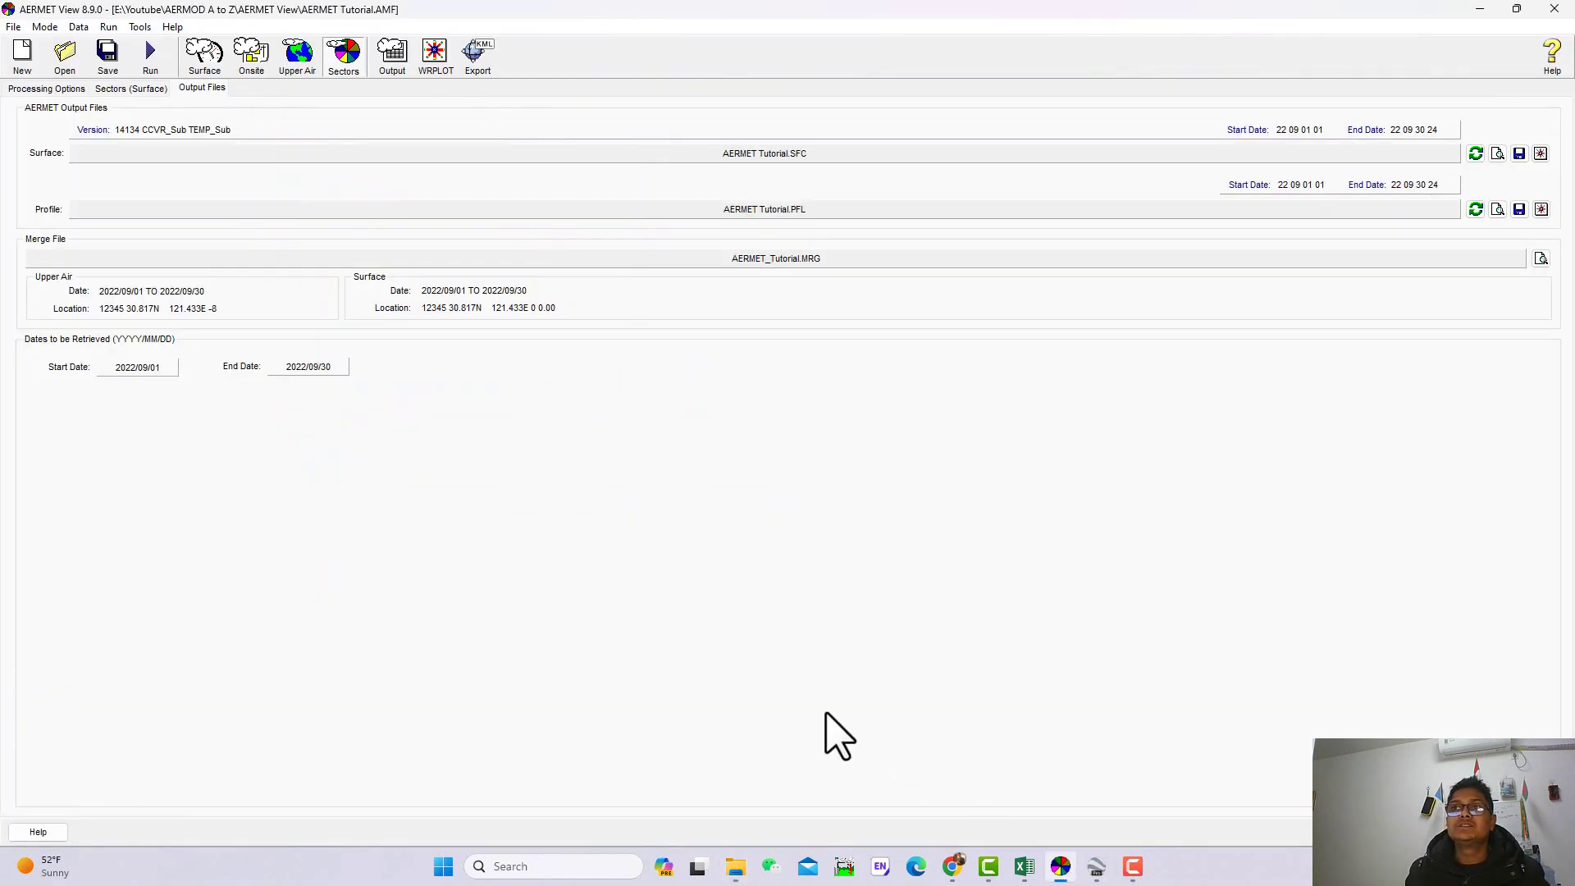